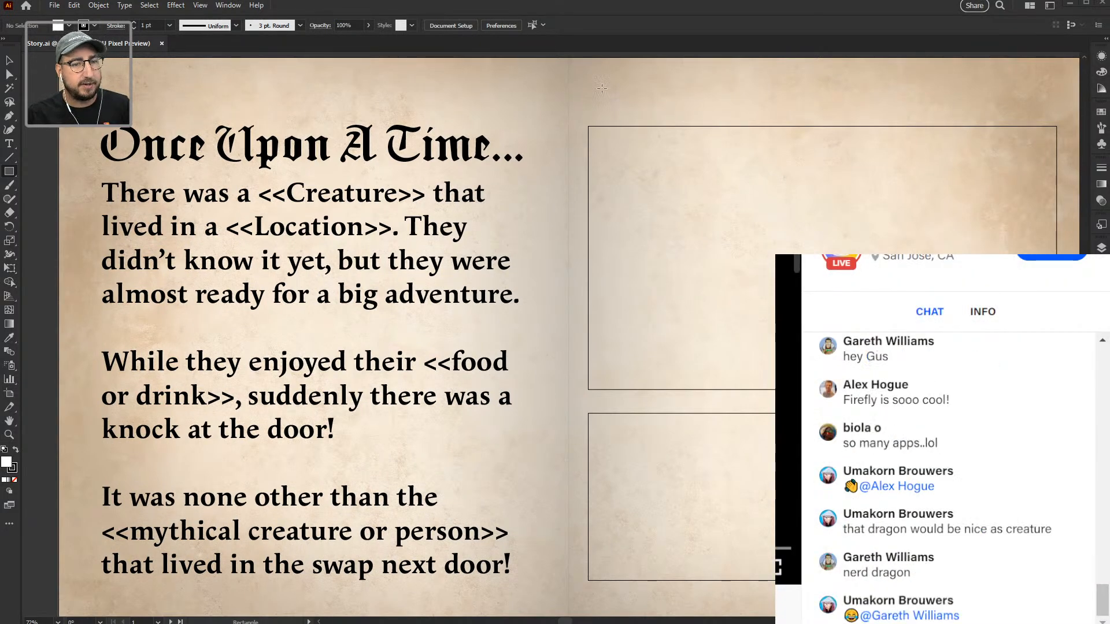
# Step: Switch from the Illustrator storybook spread to the Firefly Text to image page in the browser
pyautogui.hotkey('alt', 'Tab')
pyautogui.hotkey('alt', 'Tab')
pyautogui.hotkey('alt', 'Tab')
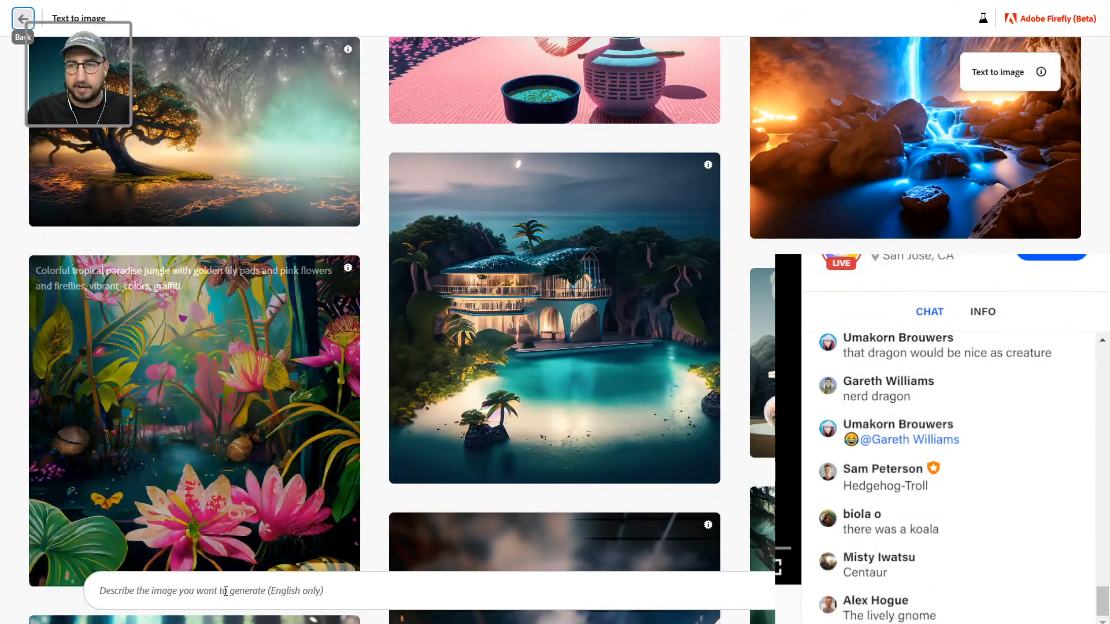
# Step: Generate Firefly images from the prompt 'A Green Snail with a superhero cape'
pyautogui.click(223, 591)
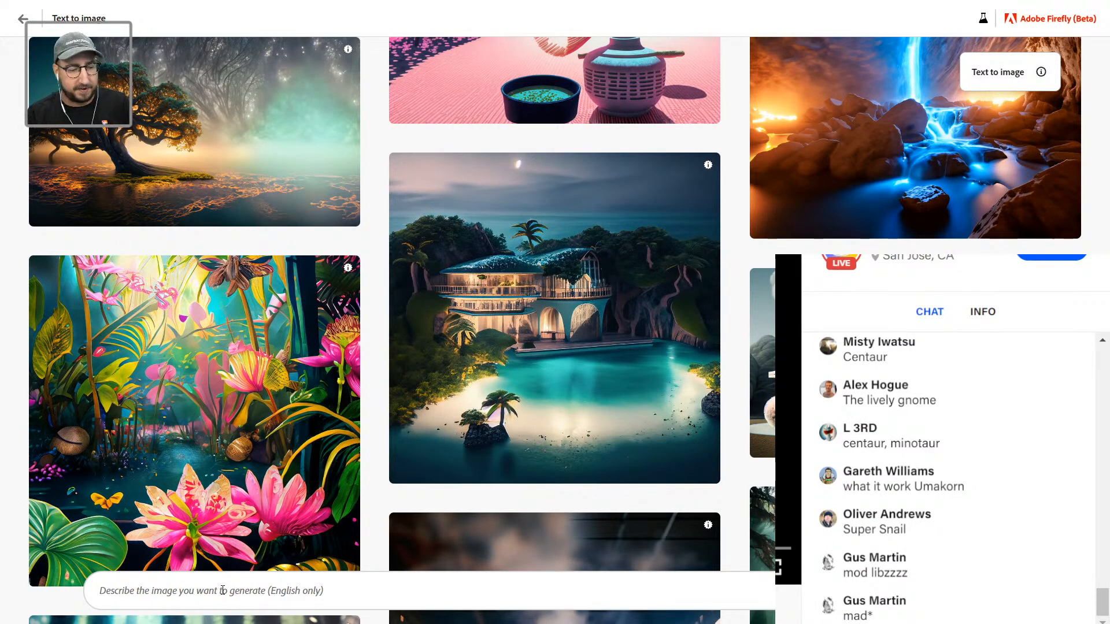
pyautogui.write('Snail')
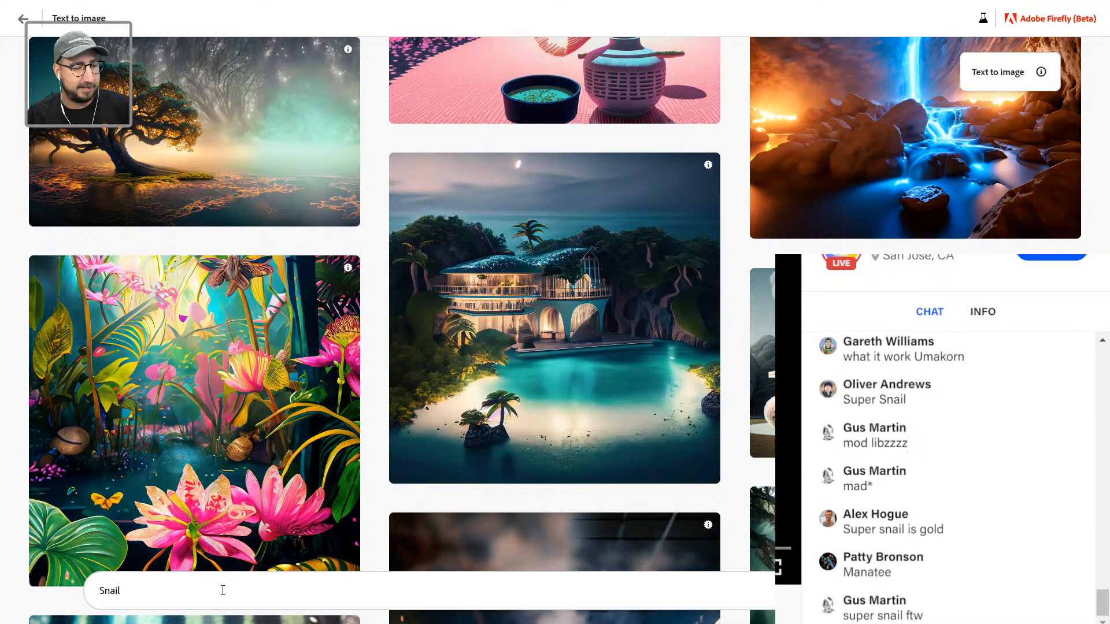
pyautogui.press('Left')
pyautogui.write('A Green')
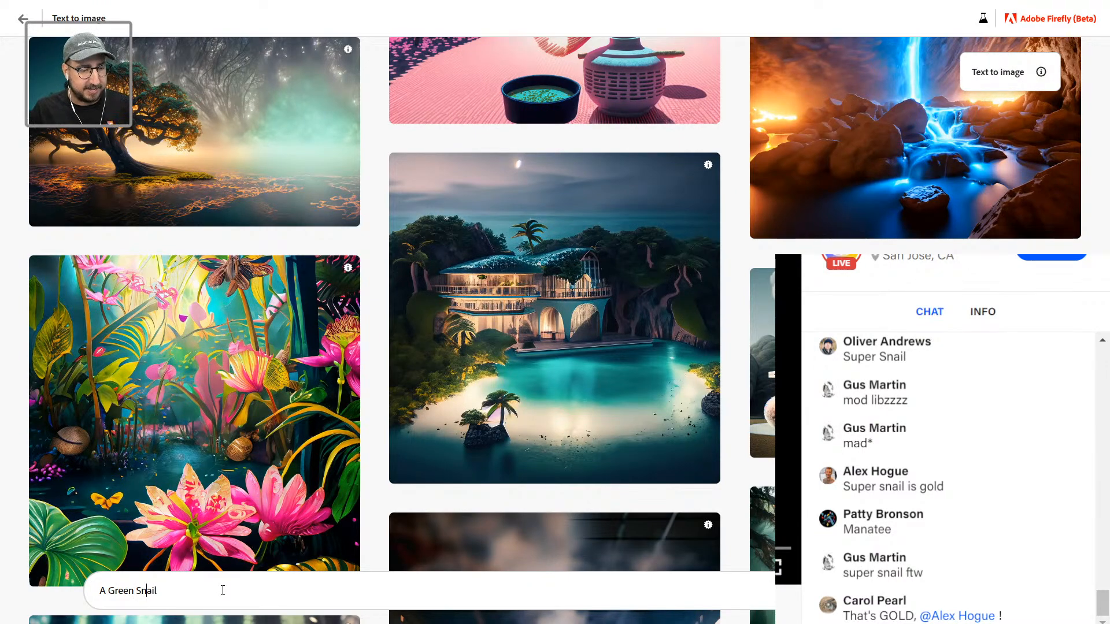
pyautogui.write('with a')
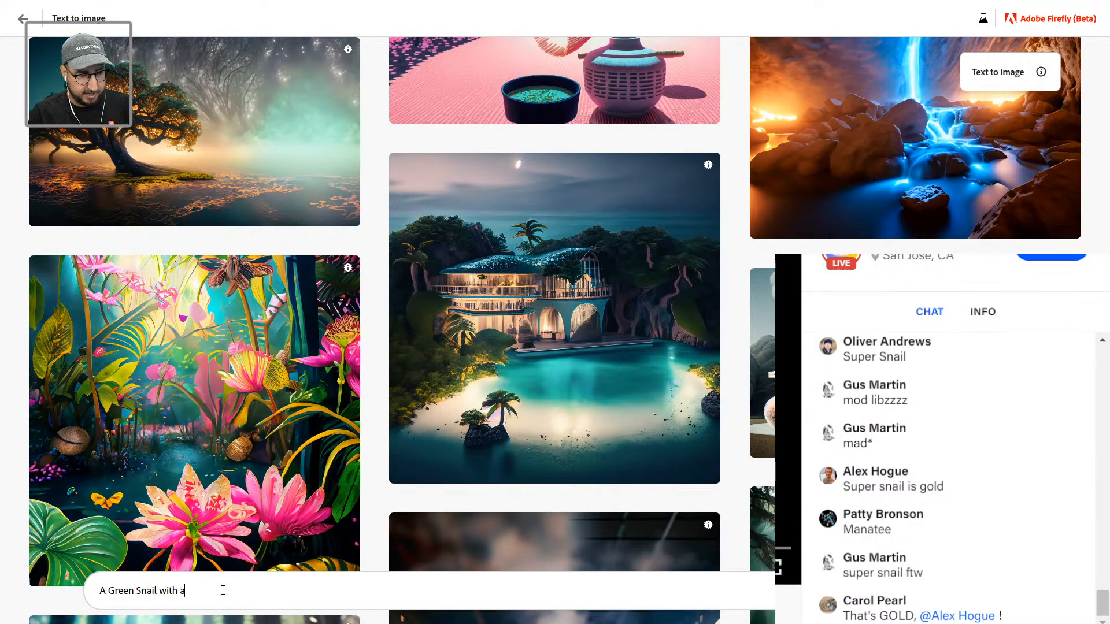
pyautogui.write(' superhero cap')
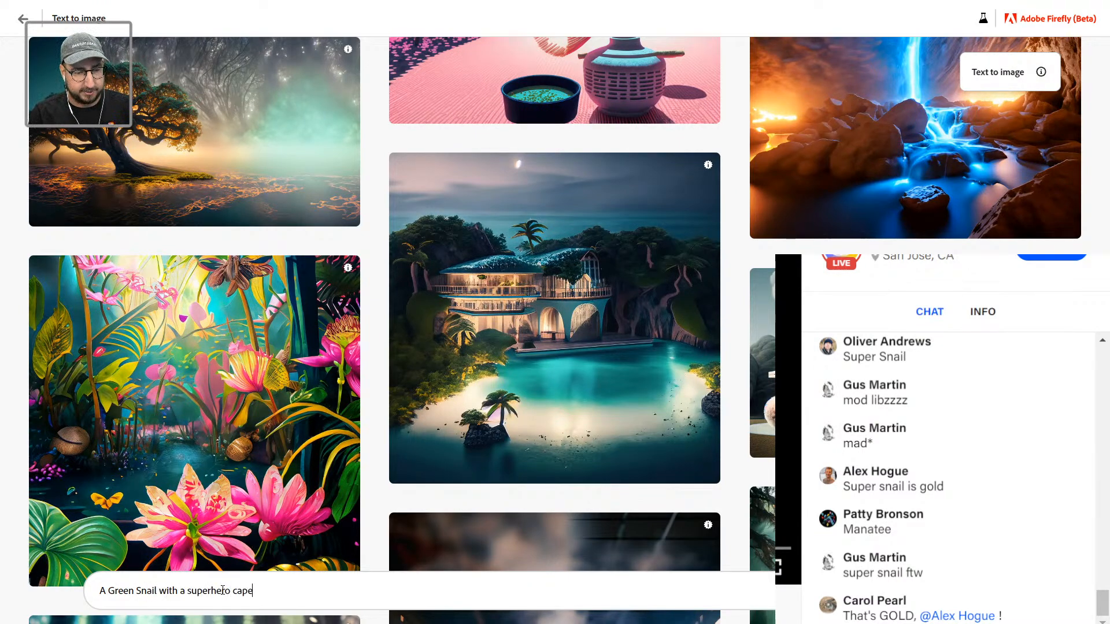
pyautogui.write('e')
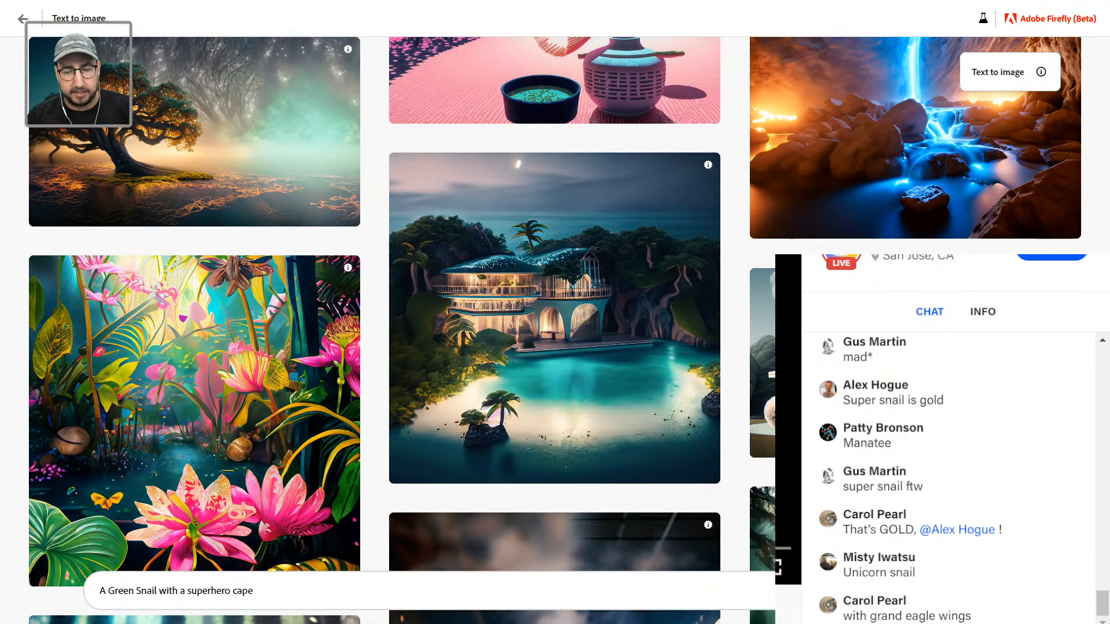
pyautogui.press('Return')
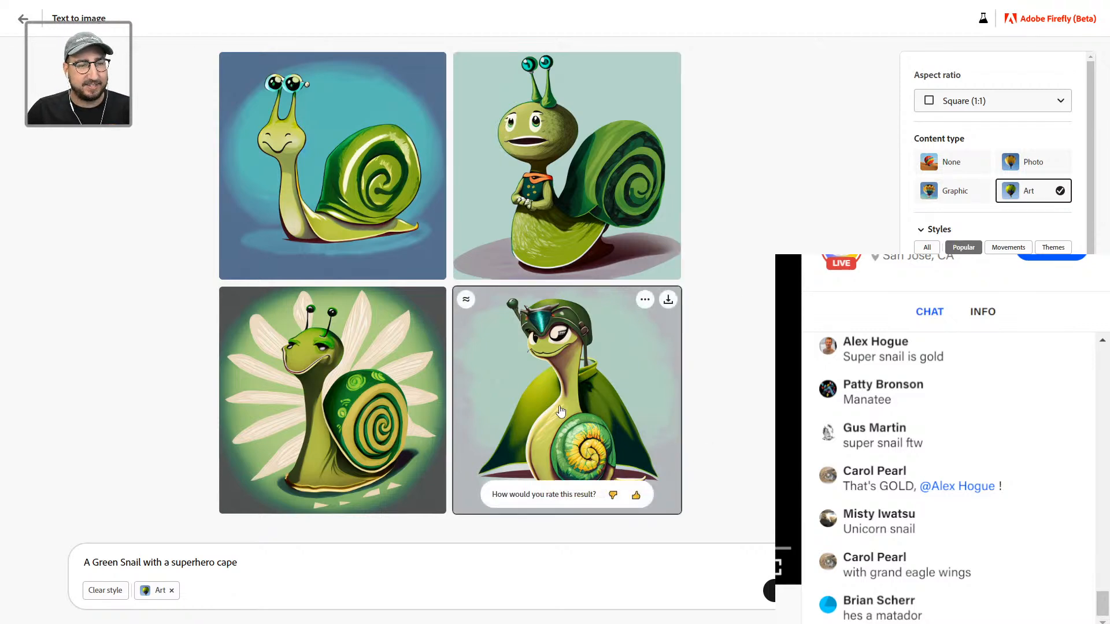
# Step: Enlarge the top-left cartoon snail result for a closer look, then close the preview
pyautogui.click(334, 149)
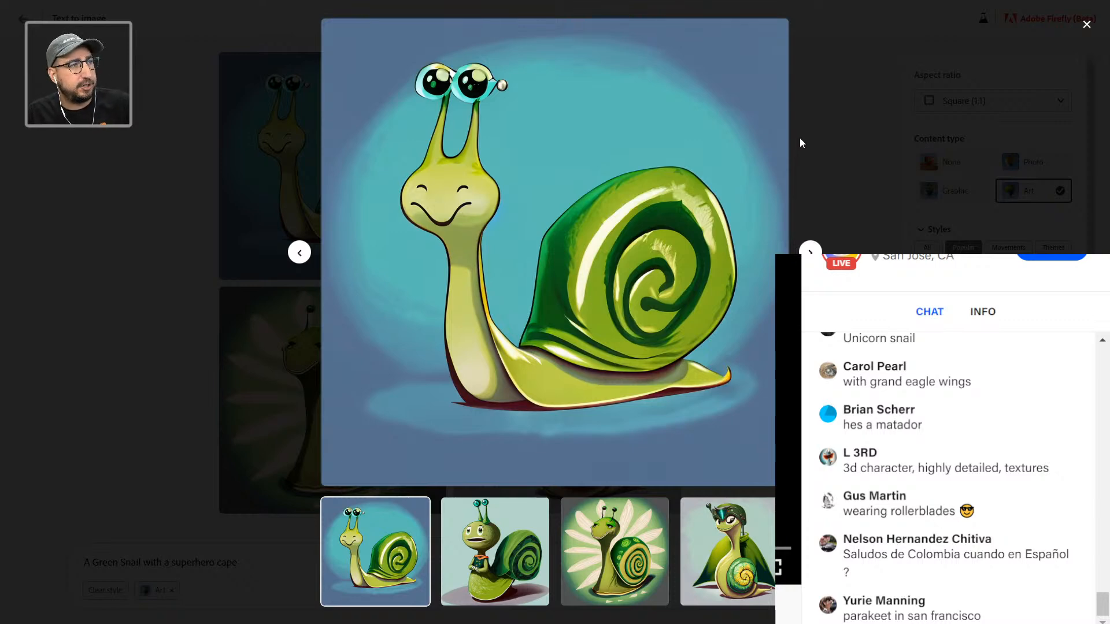
pyautogui.click(846, 120)
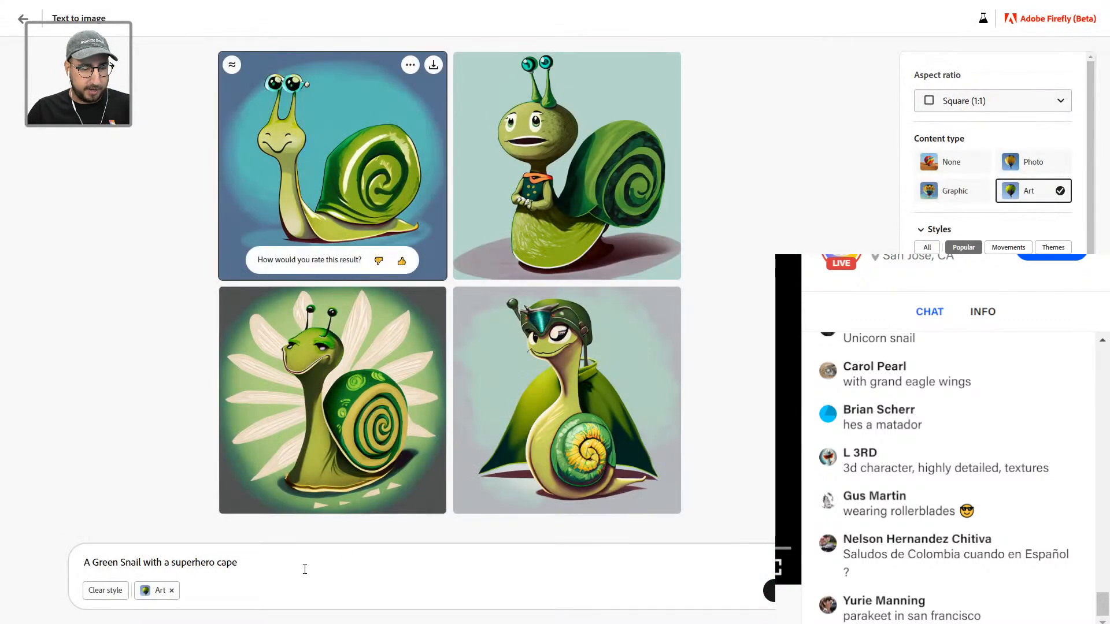
# Step: Append '3D highly detailed textures' to the snail prompt and regenerate
pyautogui.click(305, 569)
pyautogui.write('3D hig')
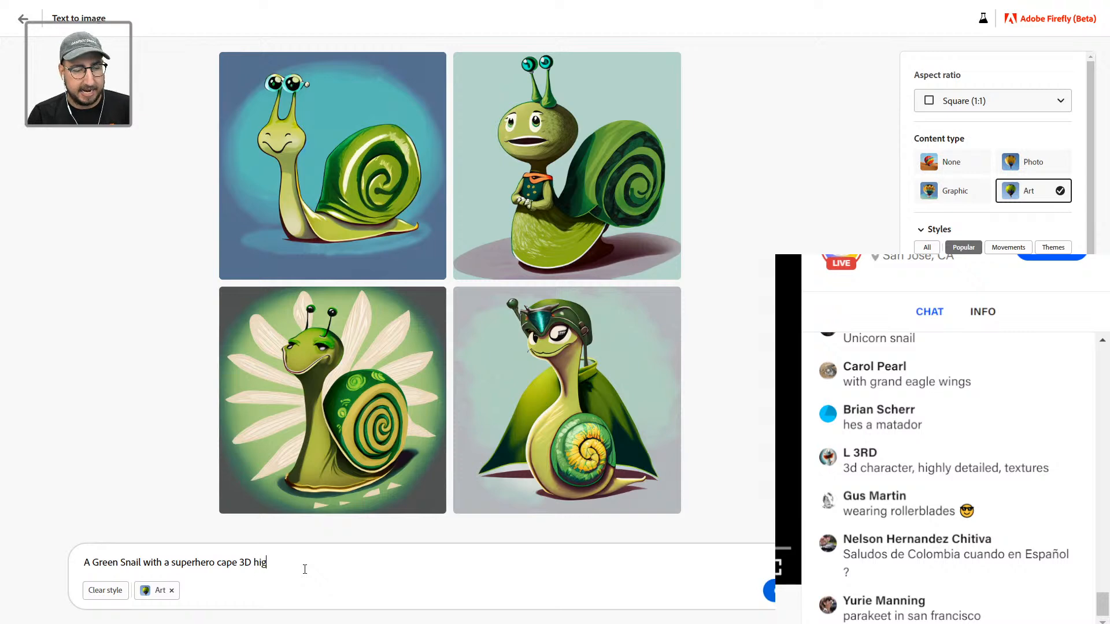
pyautogui.write('hly detail')
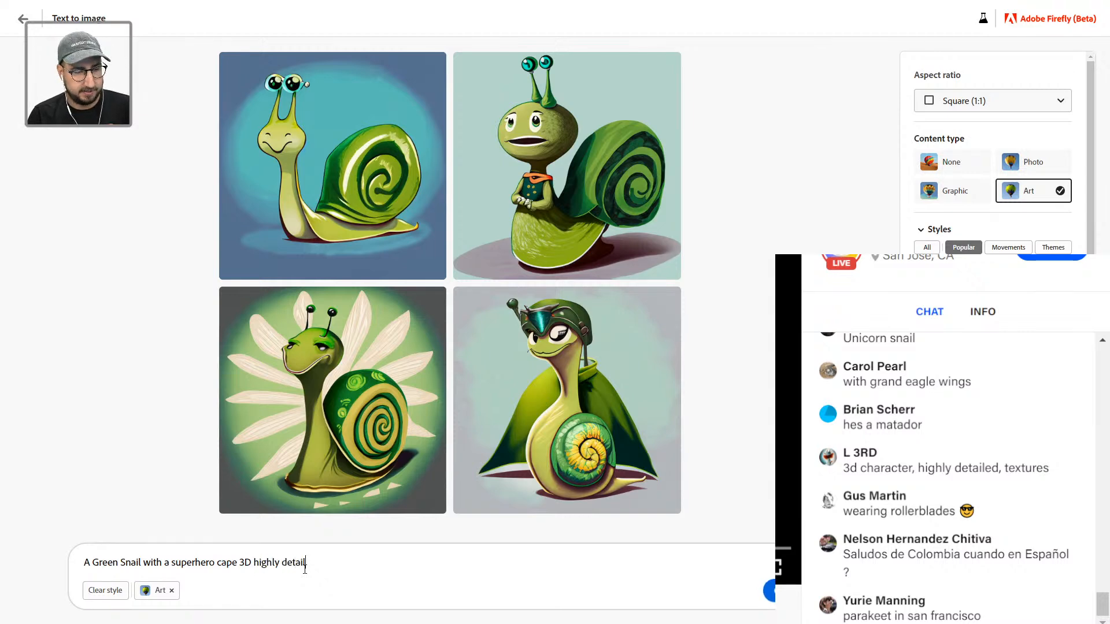
pyautogui.write('ed textures')
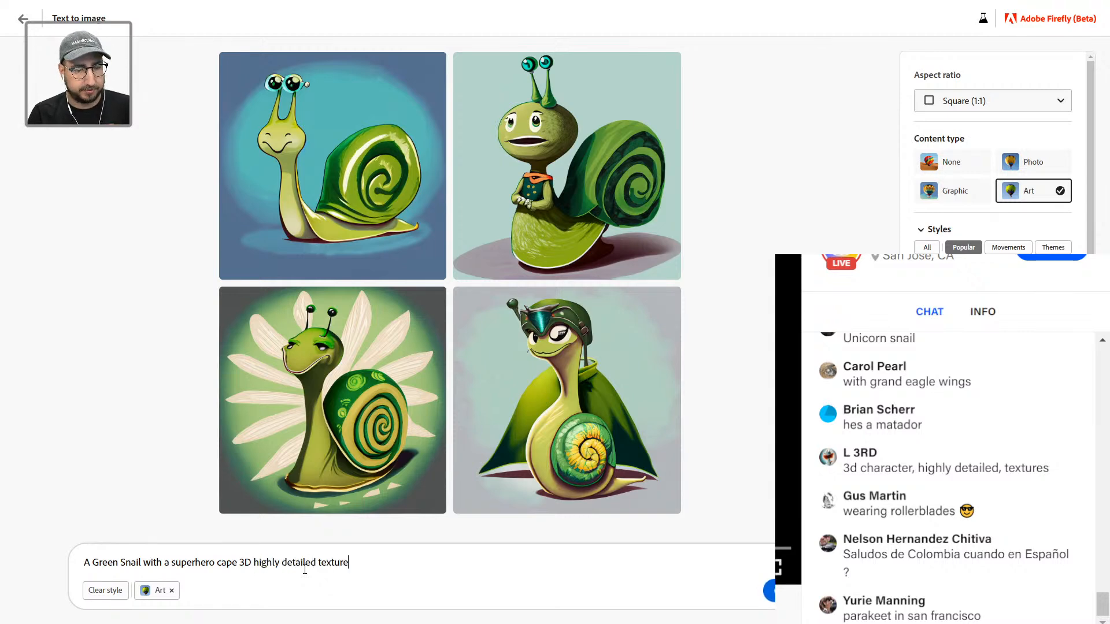
pyautogui.press('Return')
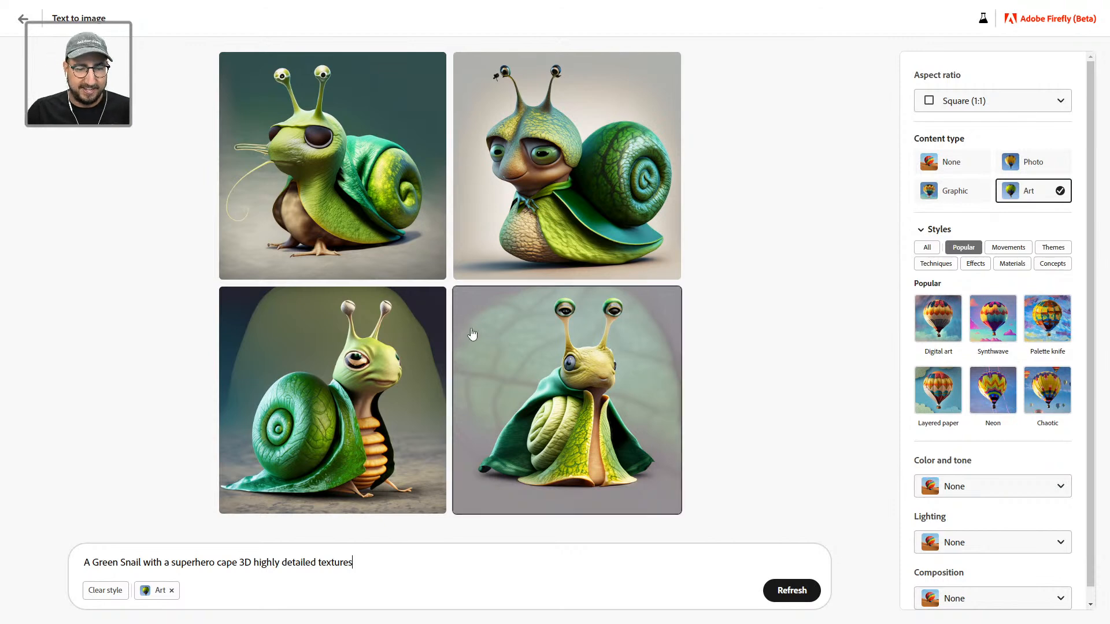
# Step: Compare the top-right, top-left and bottom-right 3D snail results enlarged
pyautogui.moveTo(372, 416)
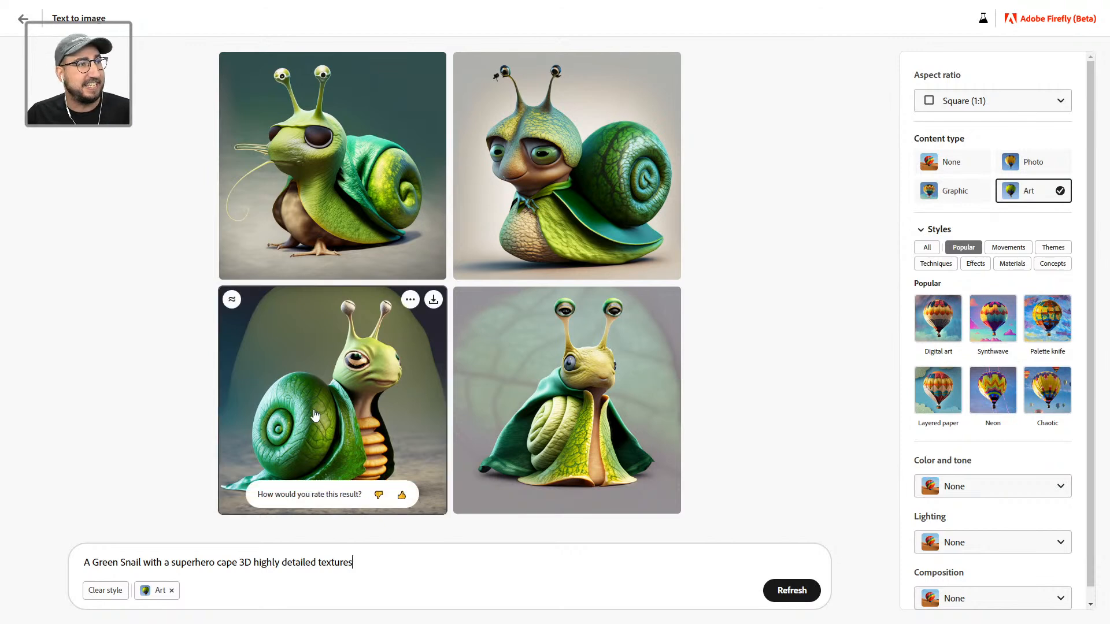
pyautogui.click(553, 162)
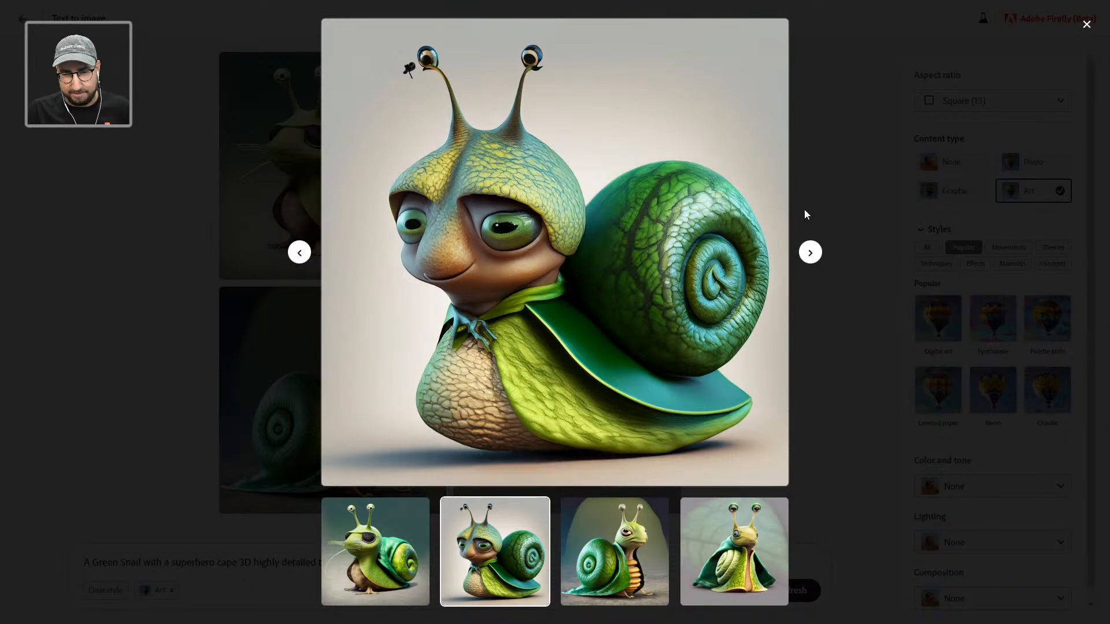
pyautogui.click(907, 105)
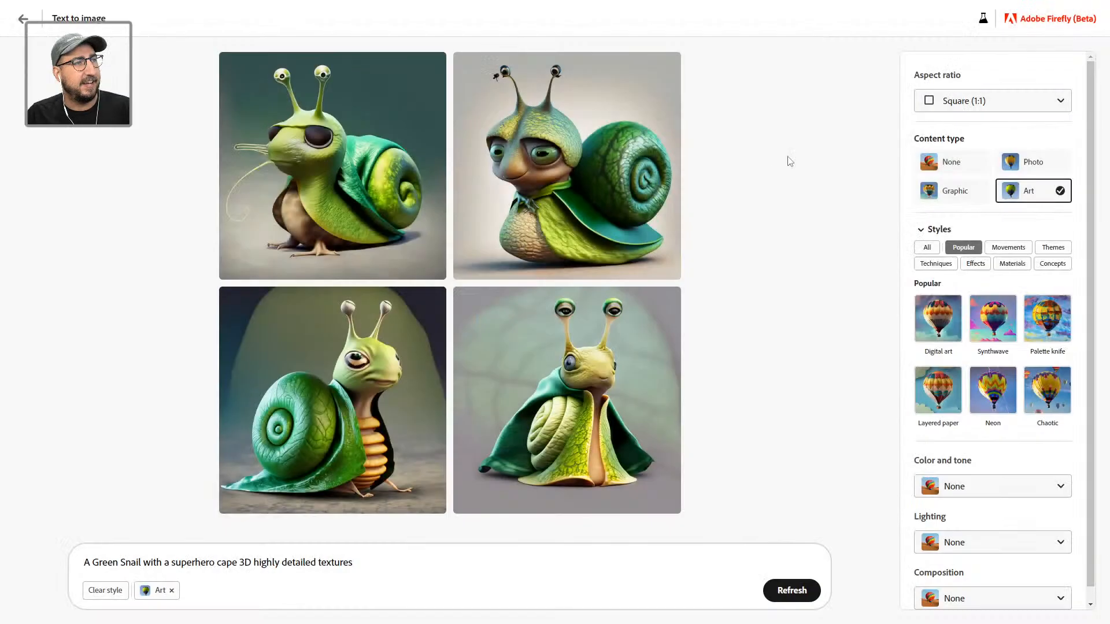
pyautogui.click(350, 165)
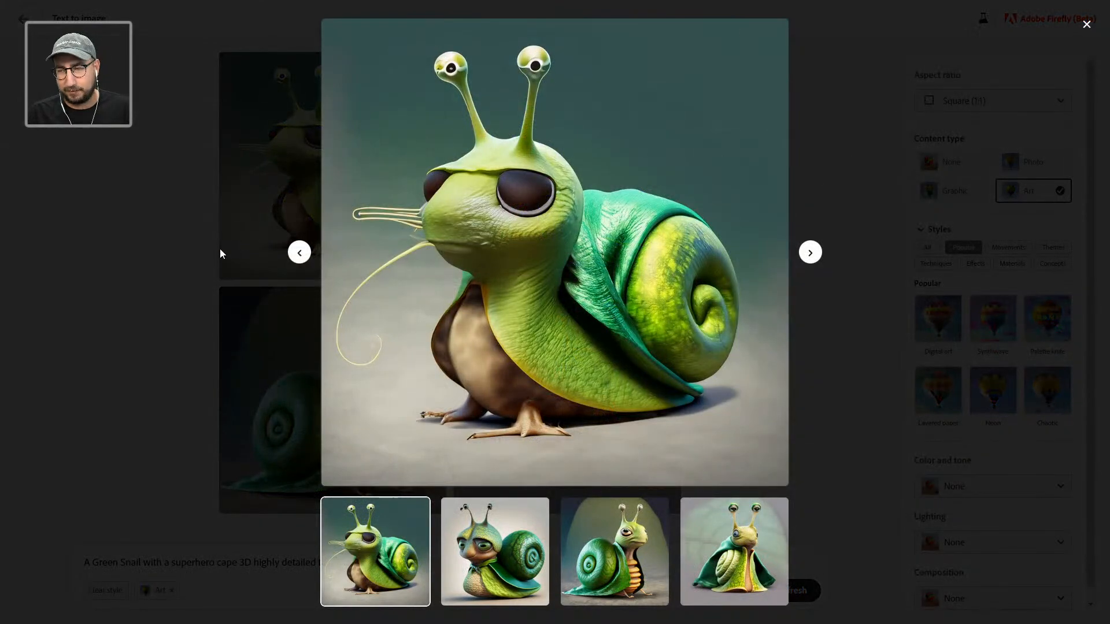
pyautogui.click(940, 162)
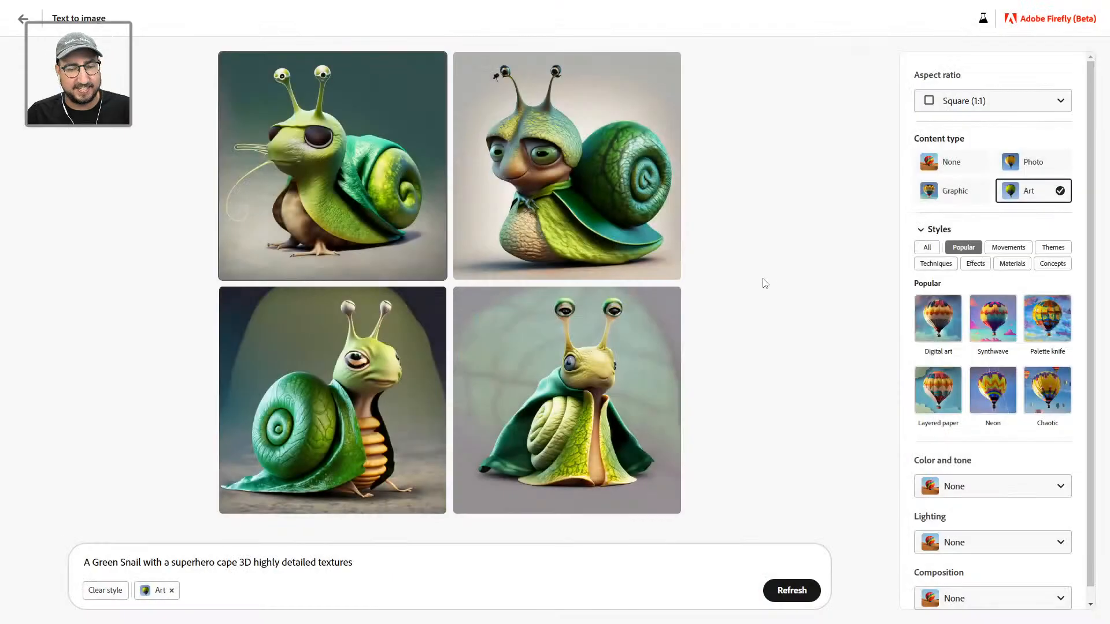
pyautogui.click(618, 348)
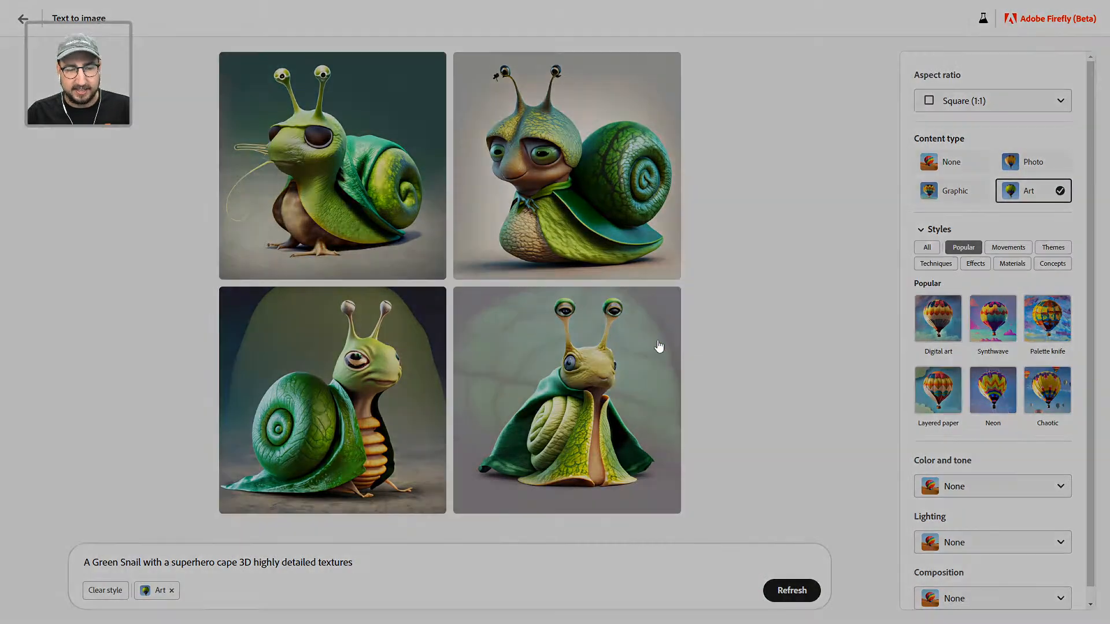
pyautogui.click(911, 154)
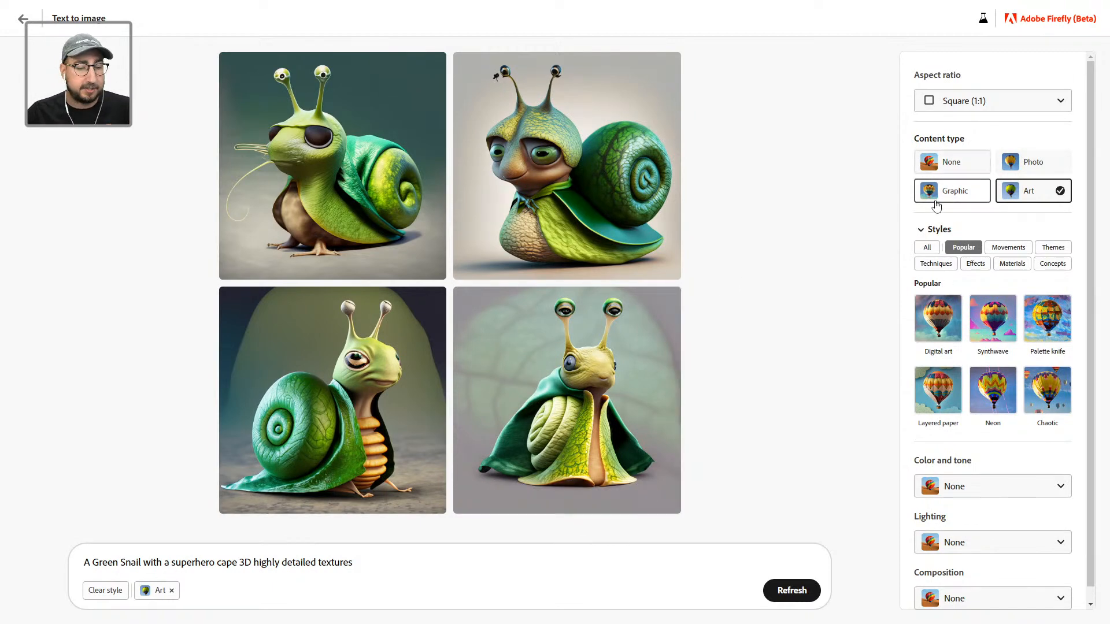
pyautogui.click(171, 591)
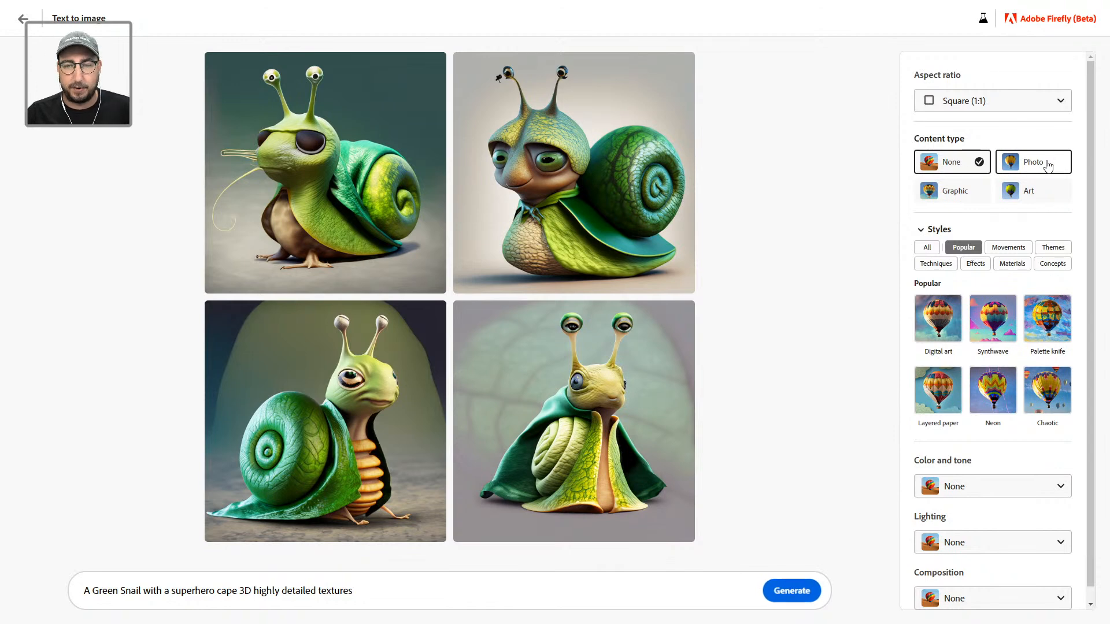
pyautogui.click(1047, 166)
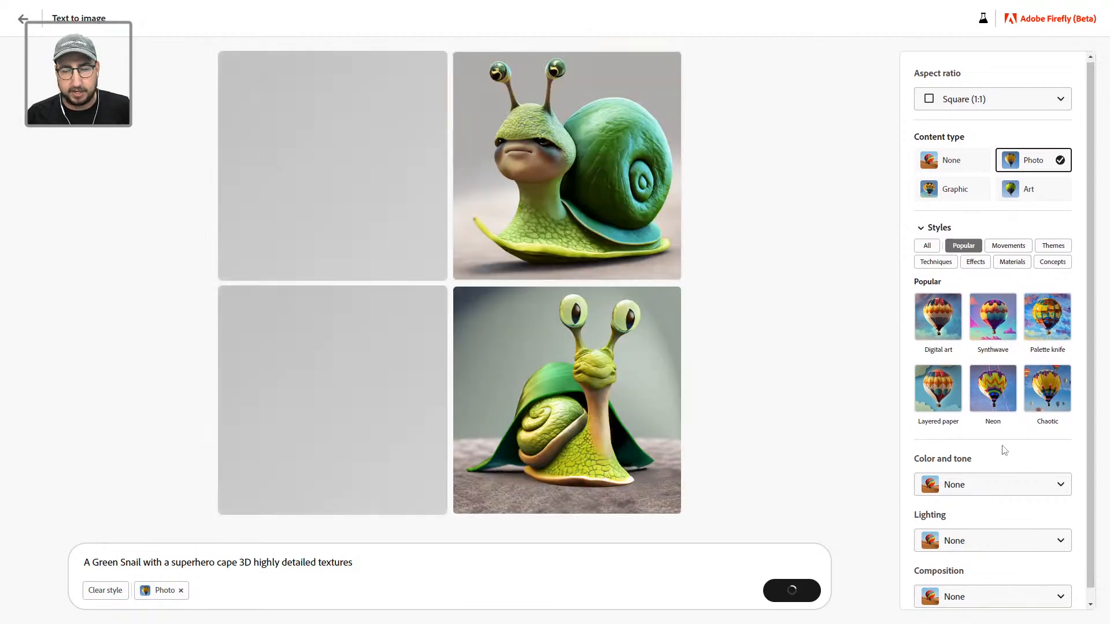
pyautogui.scroll(-1, 1004, 449)
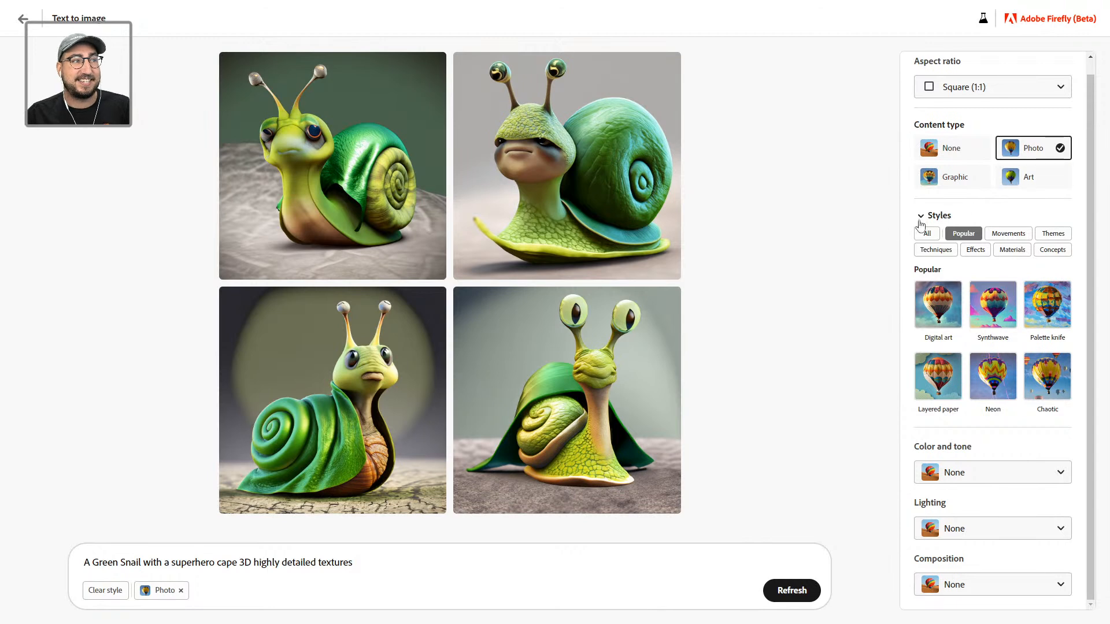
pyautogui.click(180, 591)
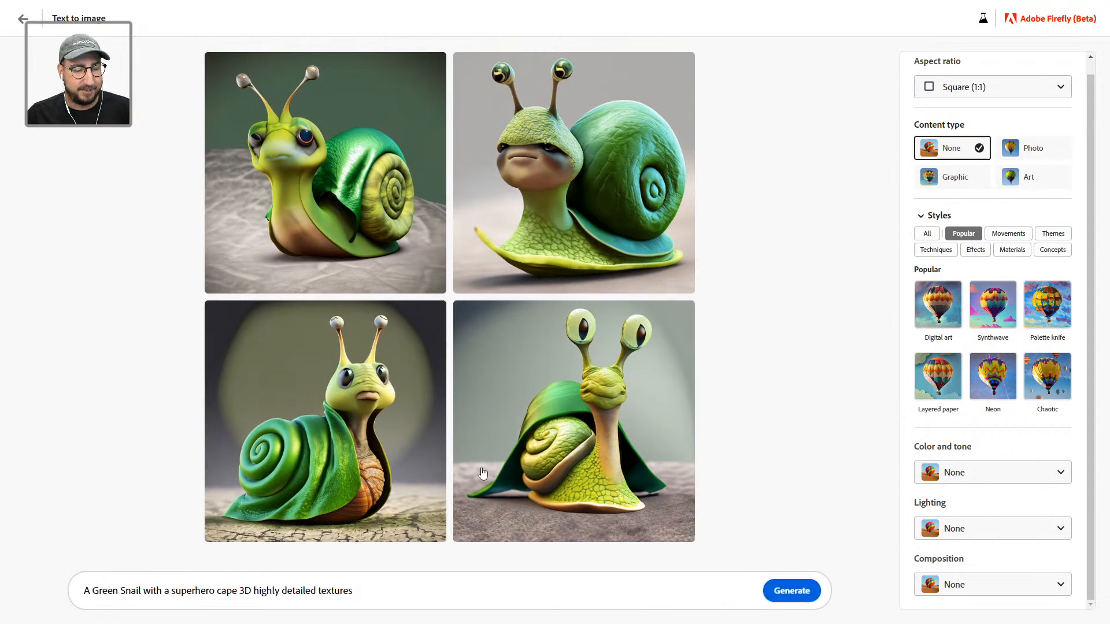
pyautogui.click(1028, 177)
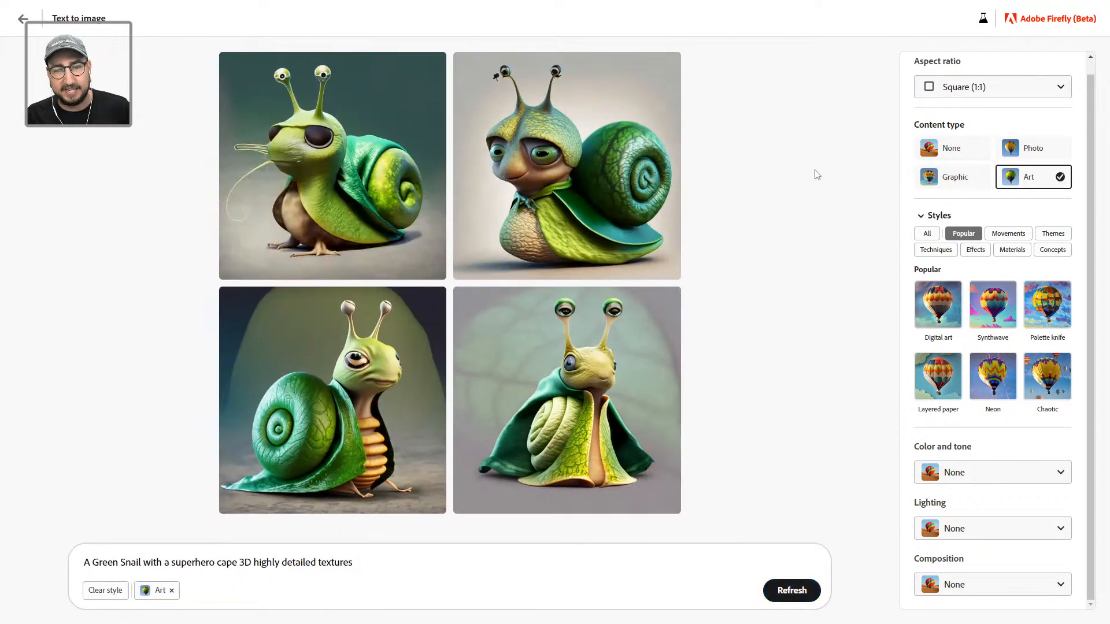
pyautogui.moveTo(612, 428)
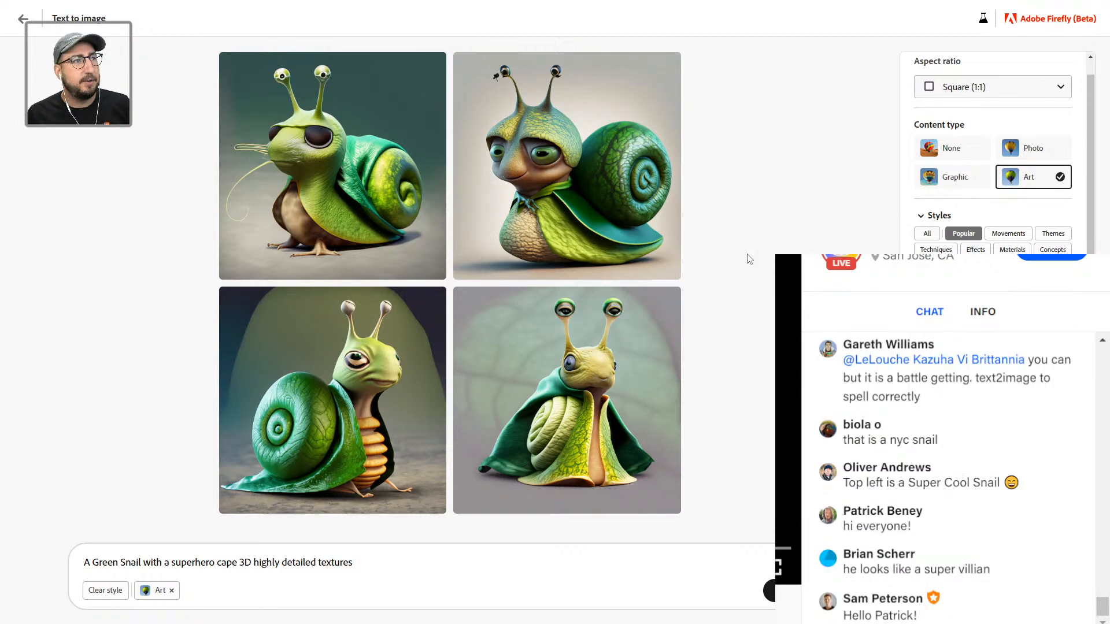
# Step: In Illustrator, retype the <<Creature>> placeholder in the first sentence as 'Super Snail'
pyautogui.hotkey('alt', 'Tab')
pyautogui.hotkey('alt', 'Tab')
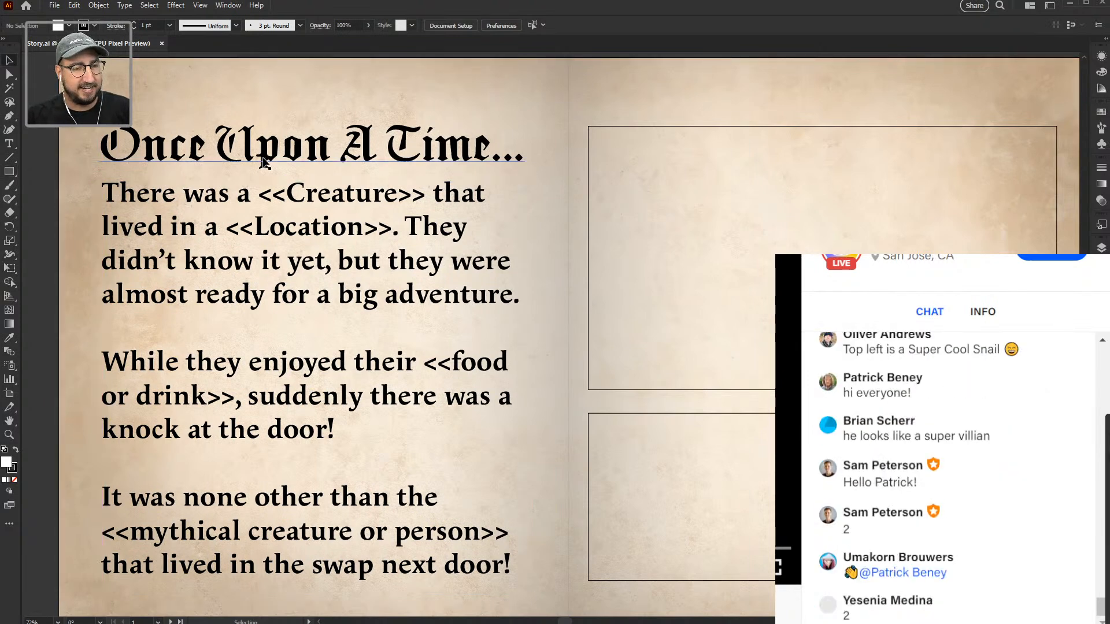
pyautogui.press('t')
pyautogui.moveTo(422, 196); pyautogui.dragTo(258, 196)
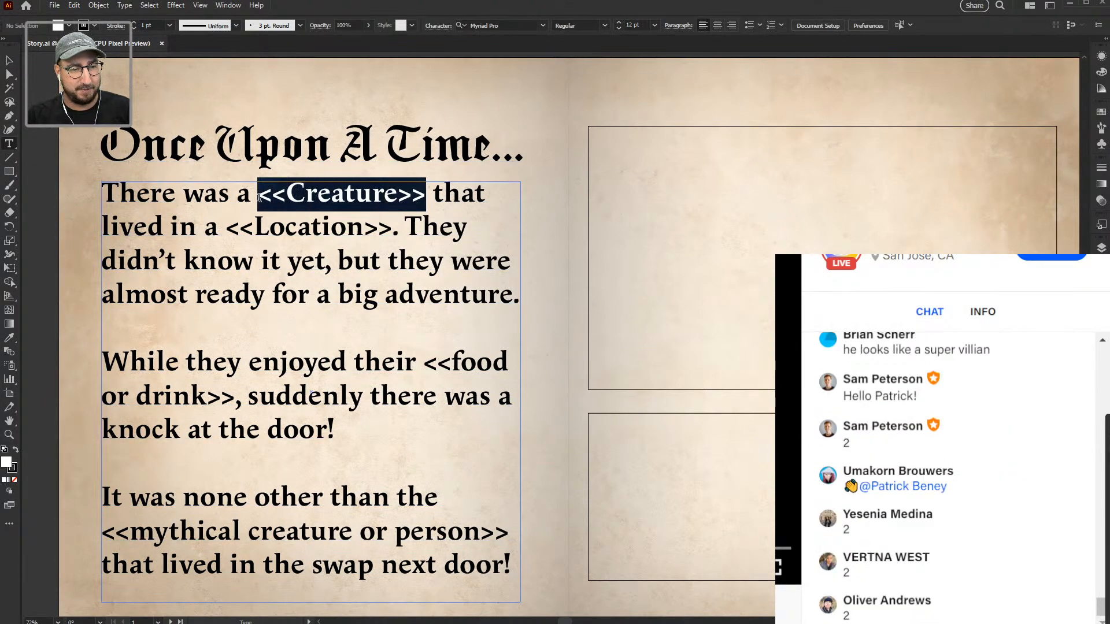
pyautogui.write('Super Snail')
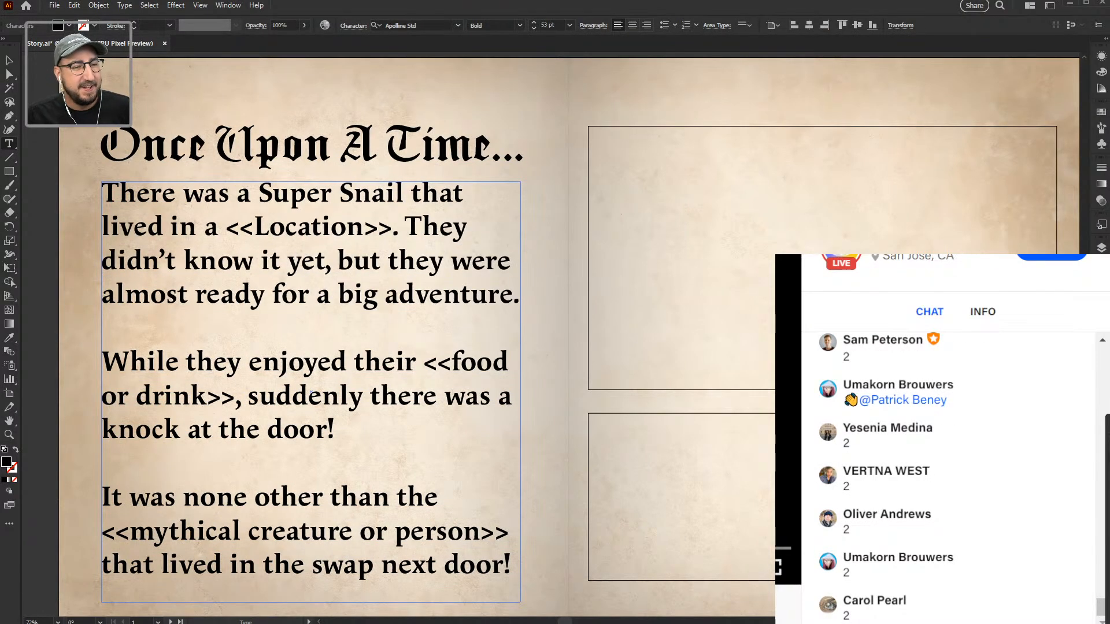
pyautogui.click(14, 61)
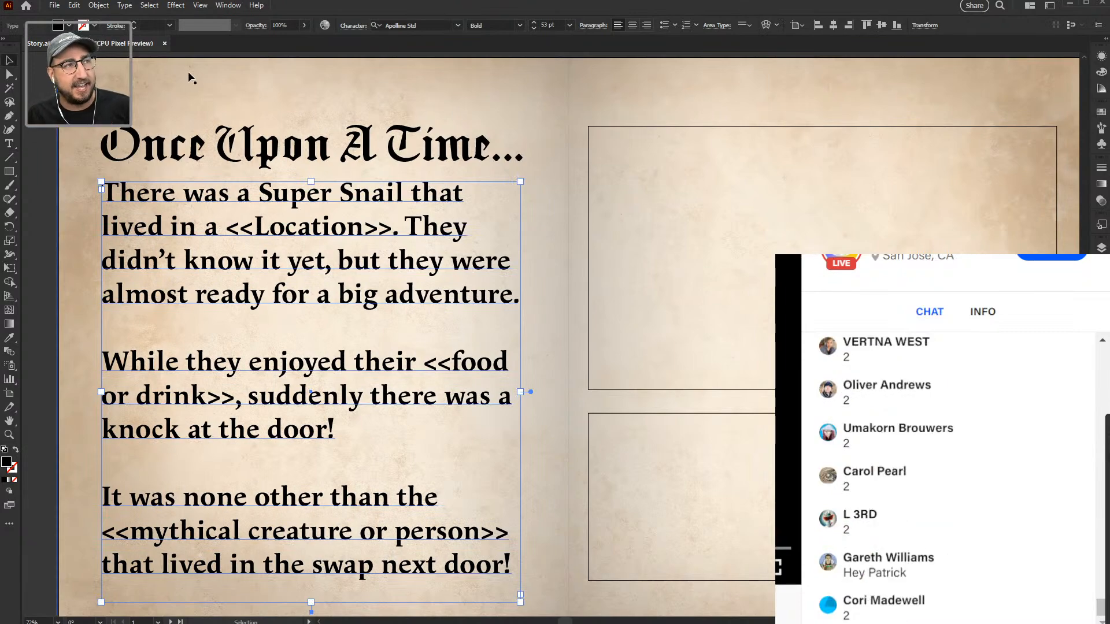
# Step: Compare the snail results up close and download the hooded short-caped snail as a JPG
pyautogui.hotkey('alt', 'Tab')
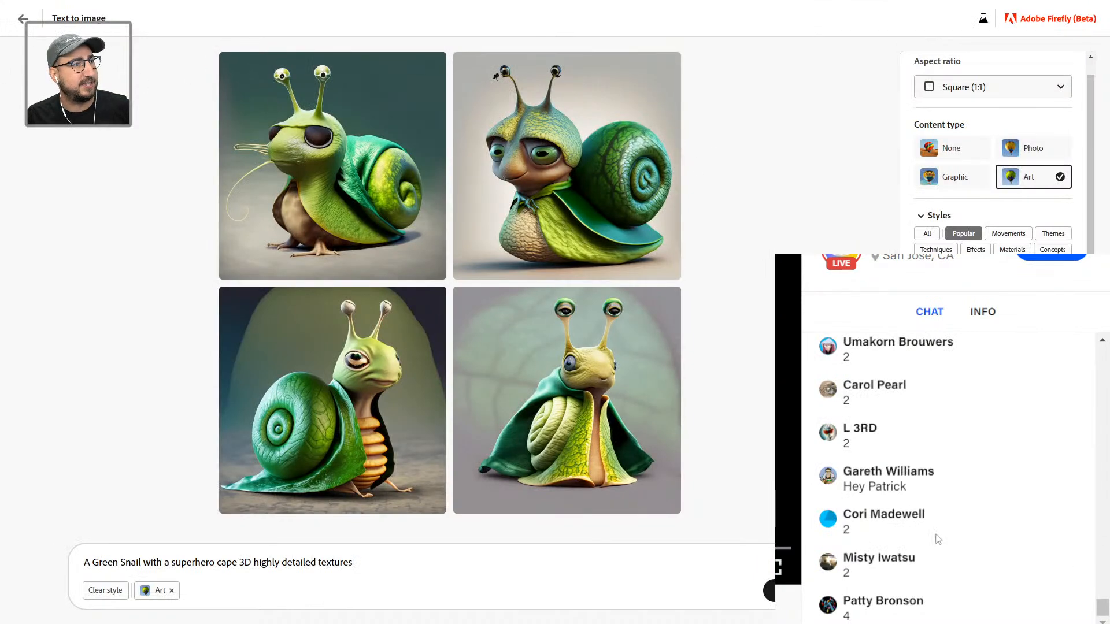
pyautogui.scroll(5, 955, 572)
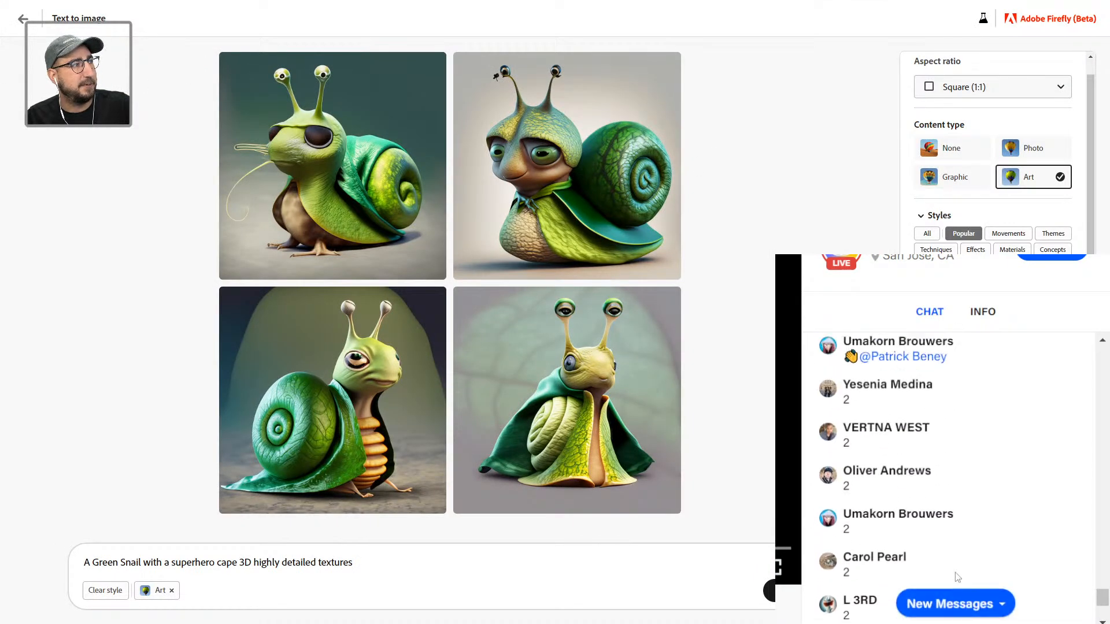
pyautogui.scroll(-3, 955, 572)
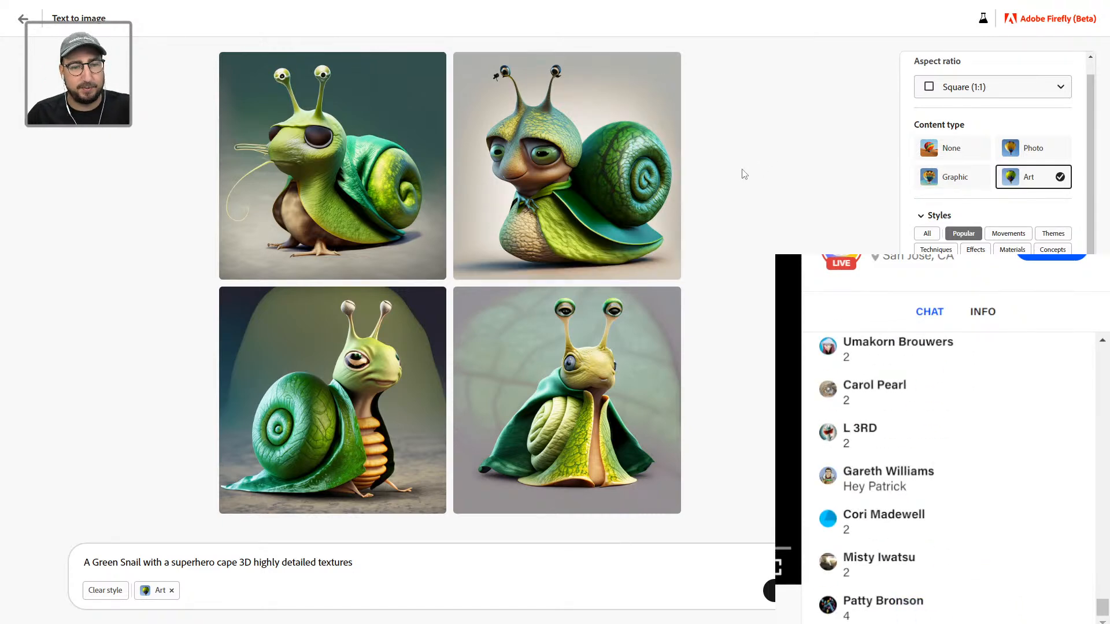
pyautogui.click(596, 179)
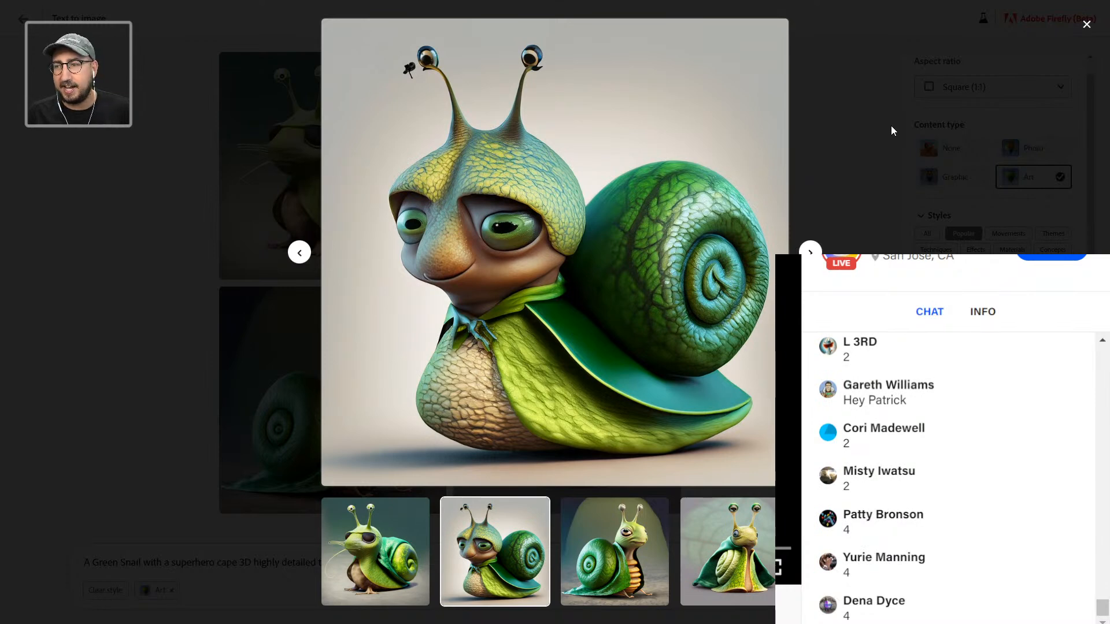
pyautogui.click(917, 99)
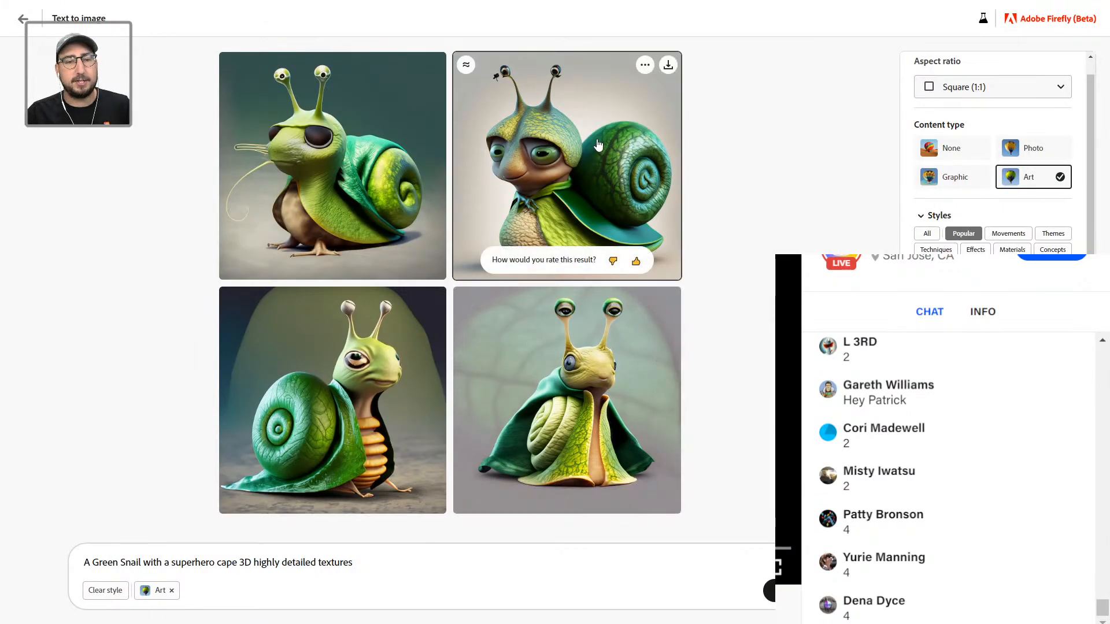
pyautogui.click(598, 144)
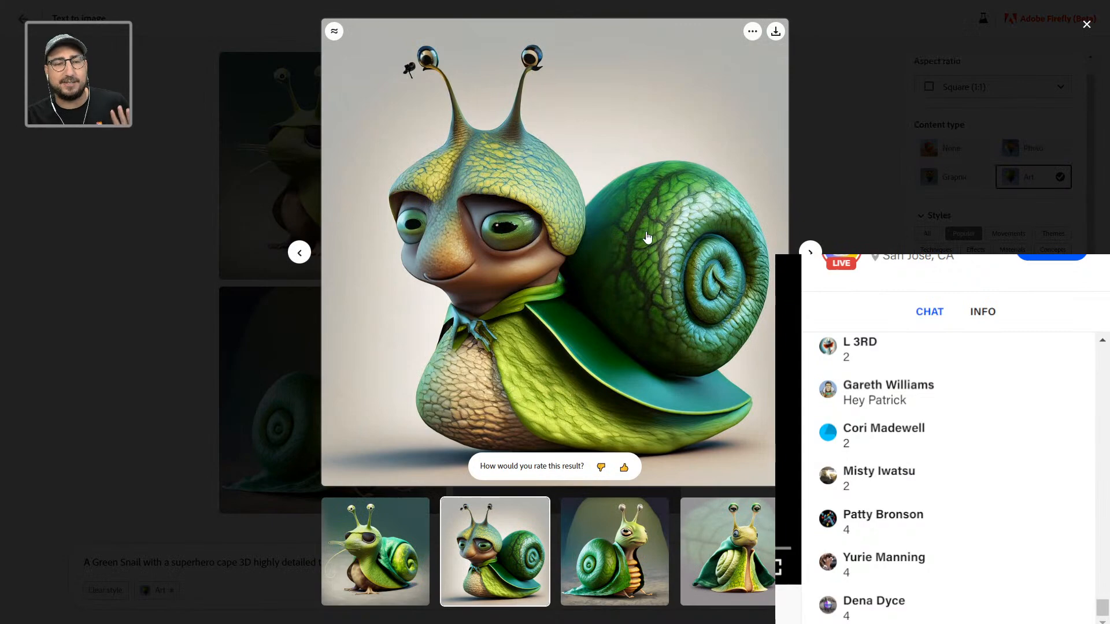
pyautogui.click(872, 131)
pyautogui.click(633, 363)
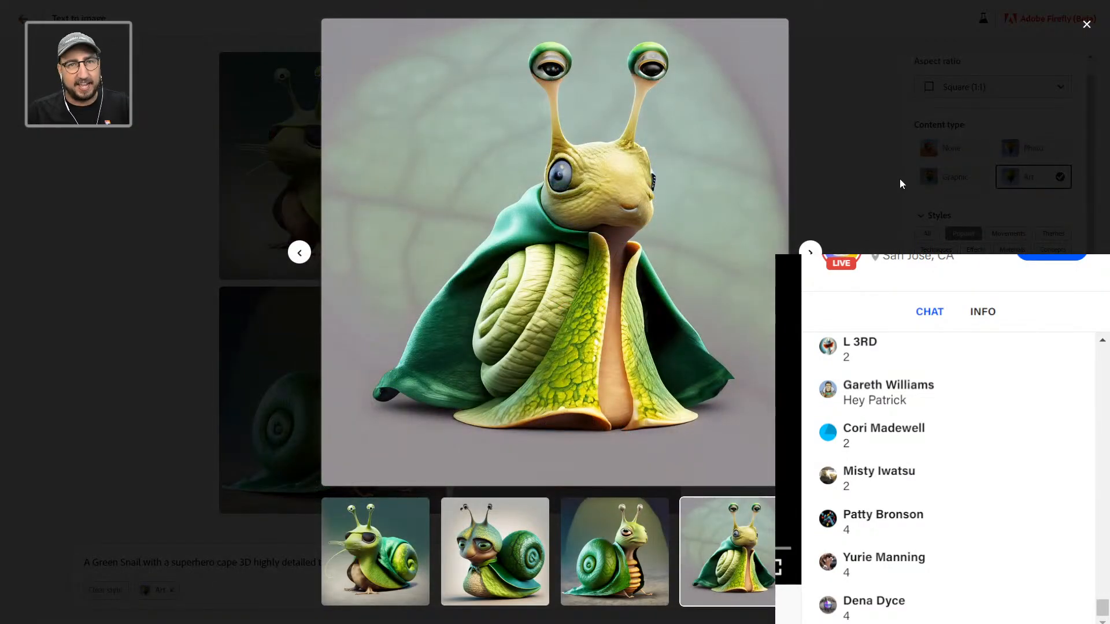
pyautogui.click(837, 166)
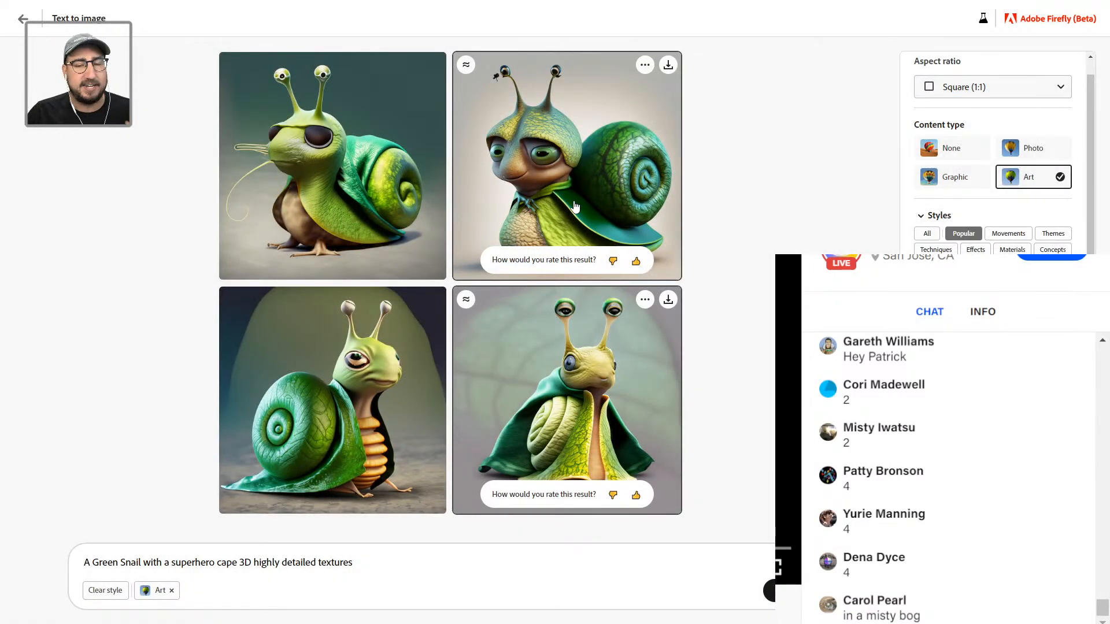
pyautogui.click(576, 206)
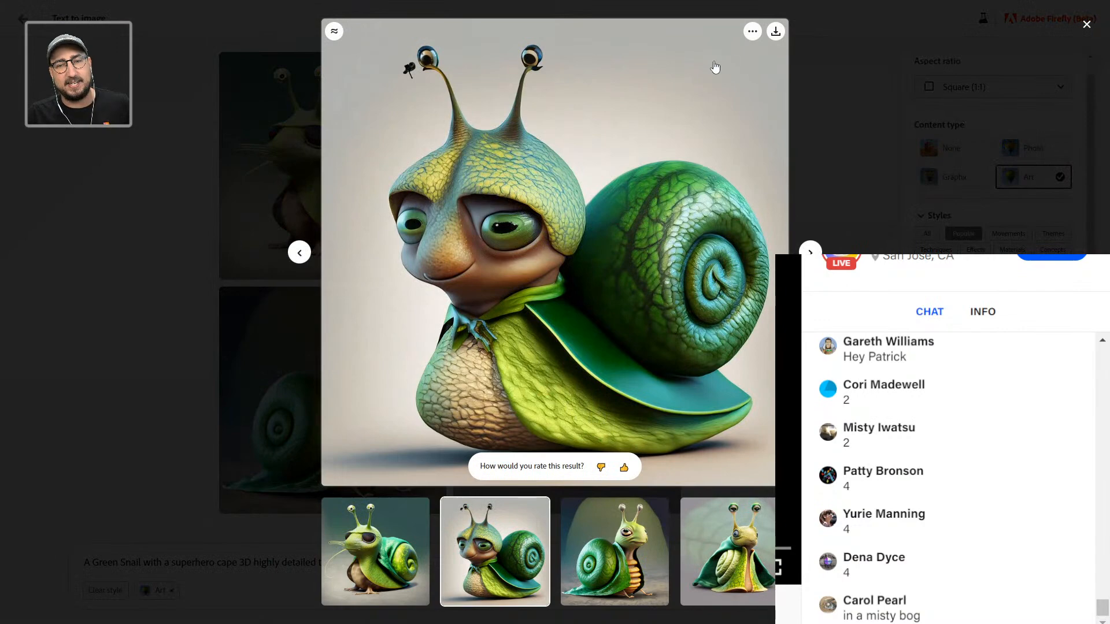
pyautogui.click(775, 32)
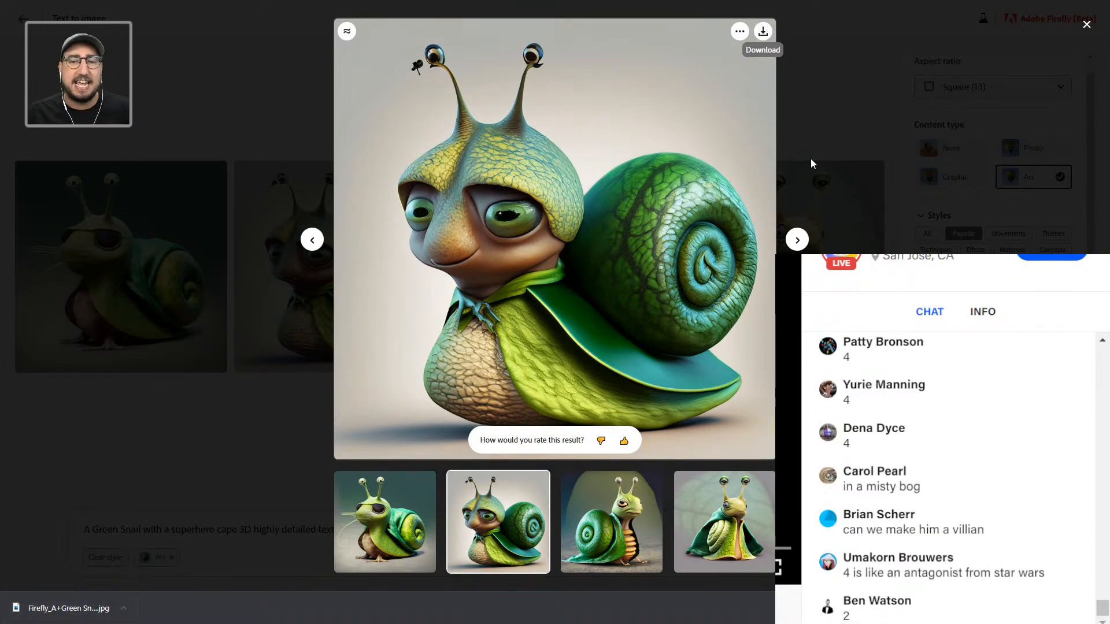
# Step: Close the enlarged snail preview in Firefly
pyautogui.click(909, 85)
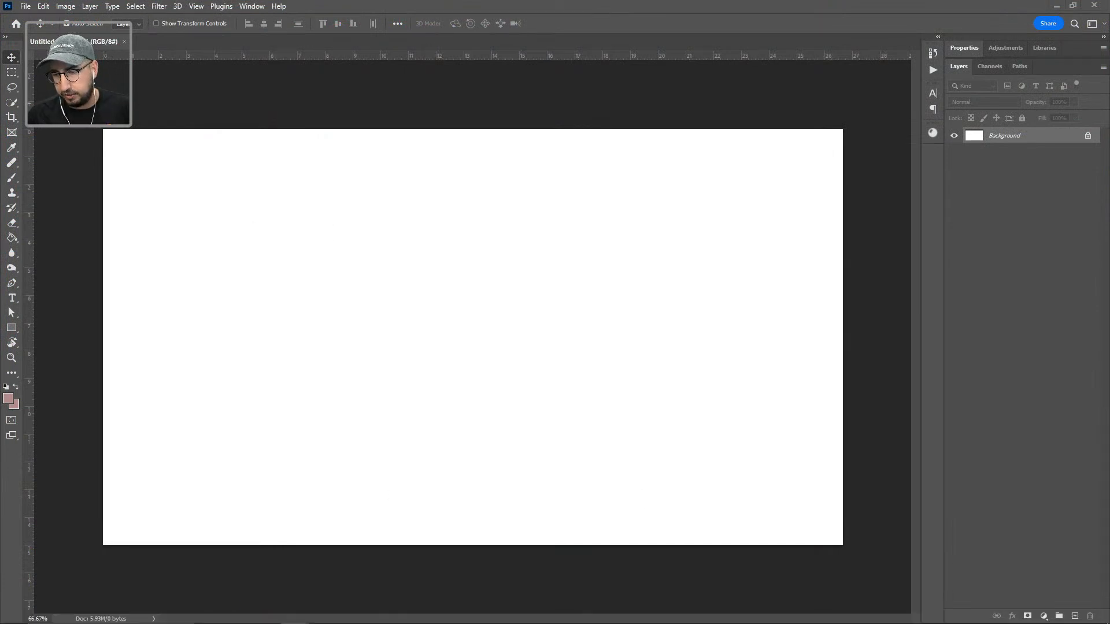
# Step: Open File Explorer and move its window beside the blank Untitled-1 Photoshop canvas
pyautogui.press('super+e')
pyautogui.moveTo(691, 137); pyautogui.dragTo(1108, 156)
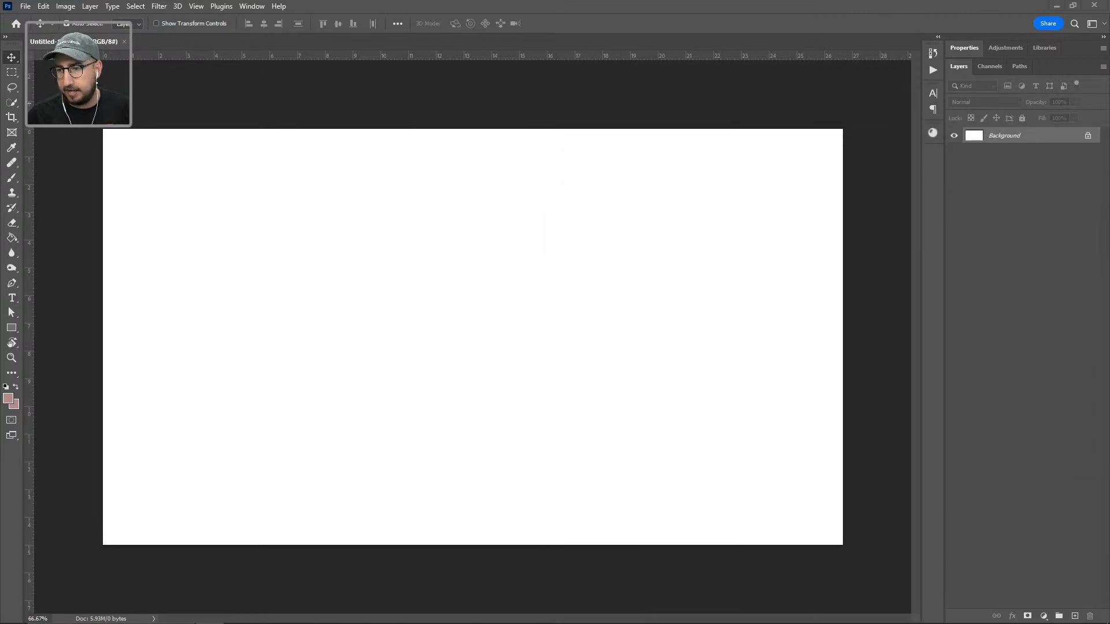
# Step: Drop the downloaded snail JPG onto the Untitled-1 canvas and commit the placement
pyautogui.moveTo(1109, 439); pyautogui.dragTo(462, 272)
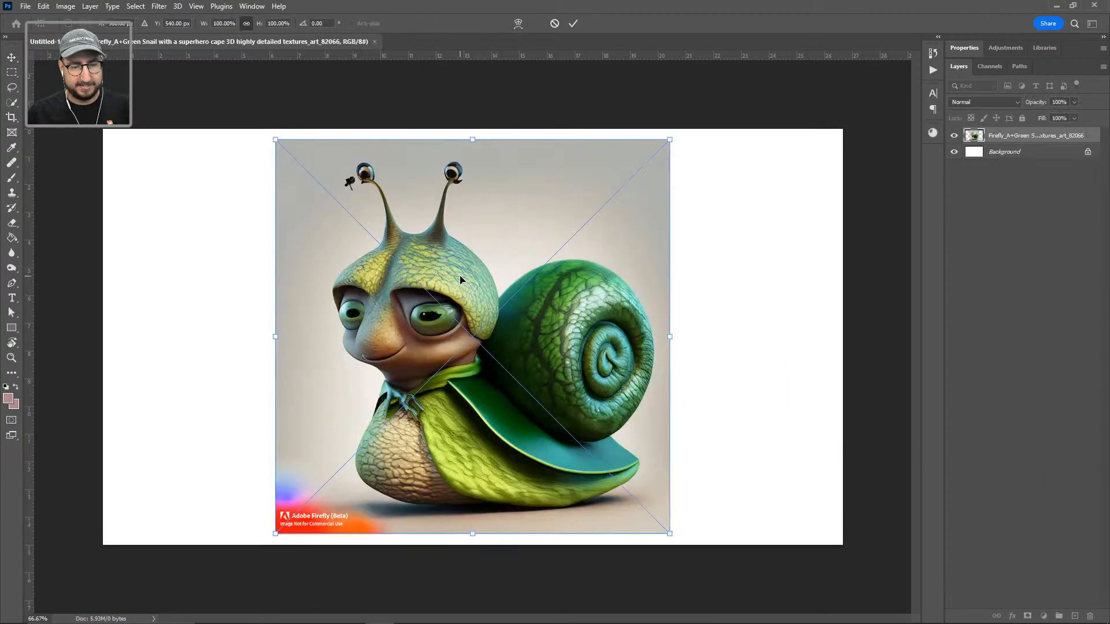
pyautogui.press('Return')
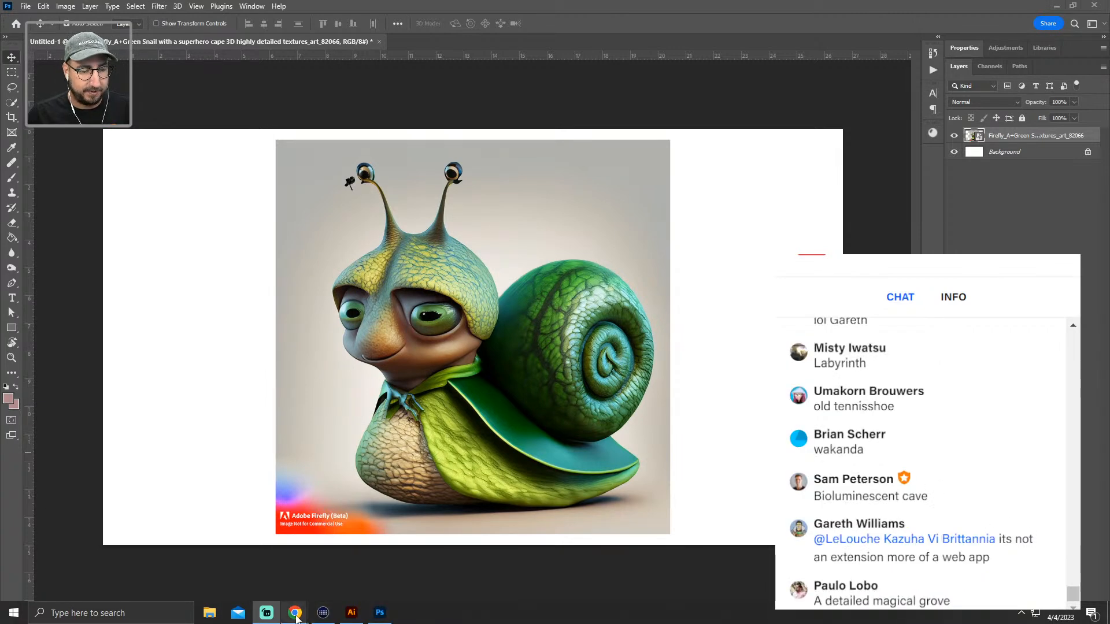
# Step: Return to Firefly's Text to image gallery and dismiss the downloads notice
pyautogui.moveTo(296, 615)
pyautogui.click(116, 569)
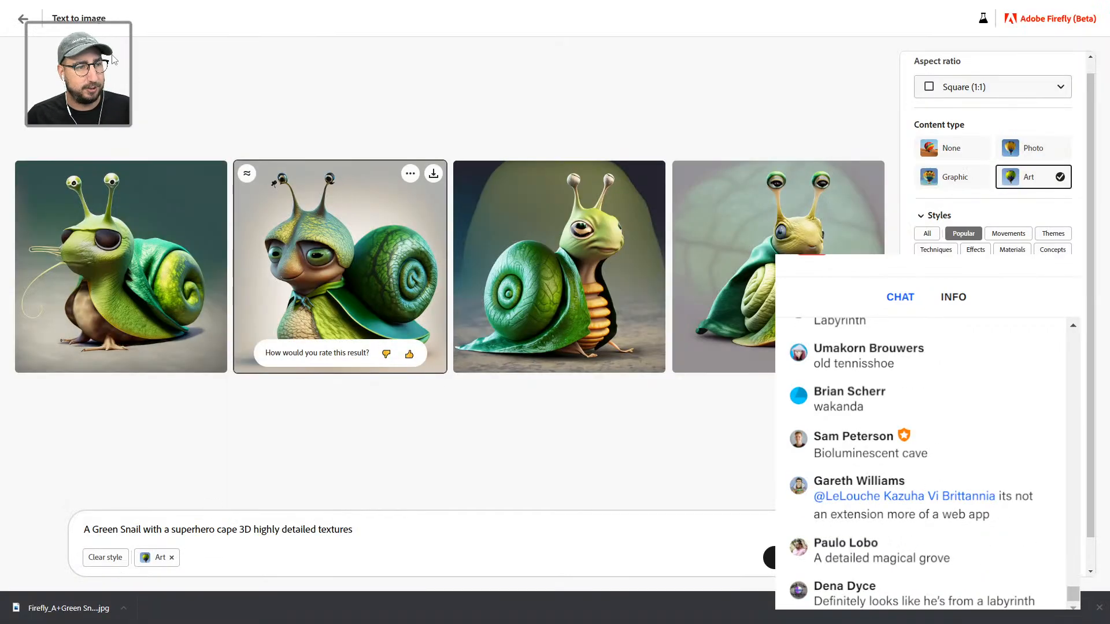
pyautogui.click(26, 29)
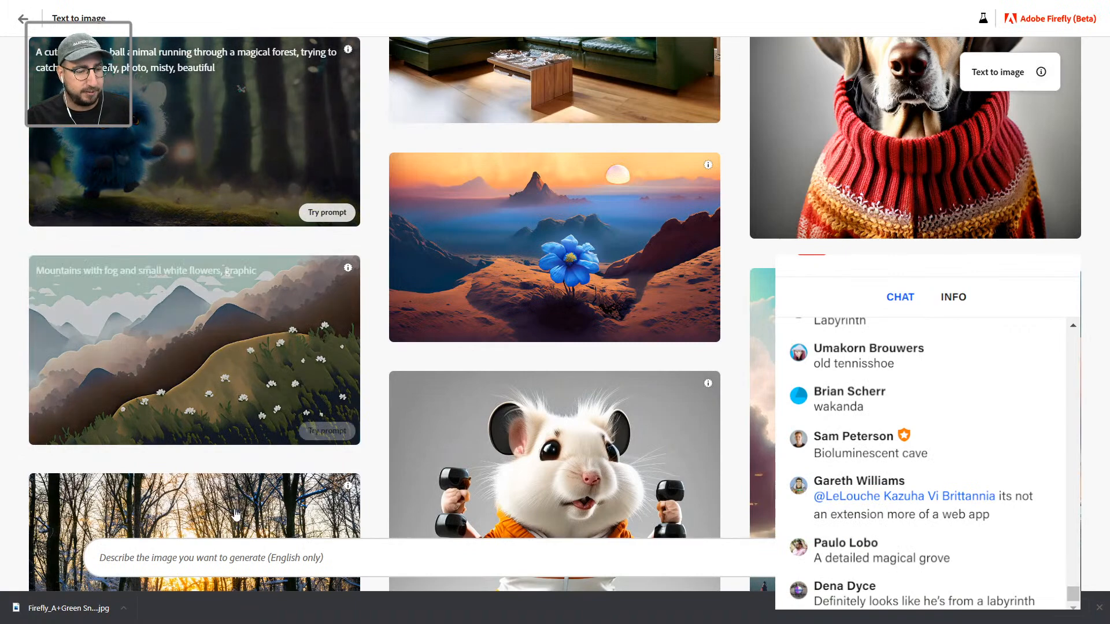
pyautogui.click(1098, 608)
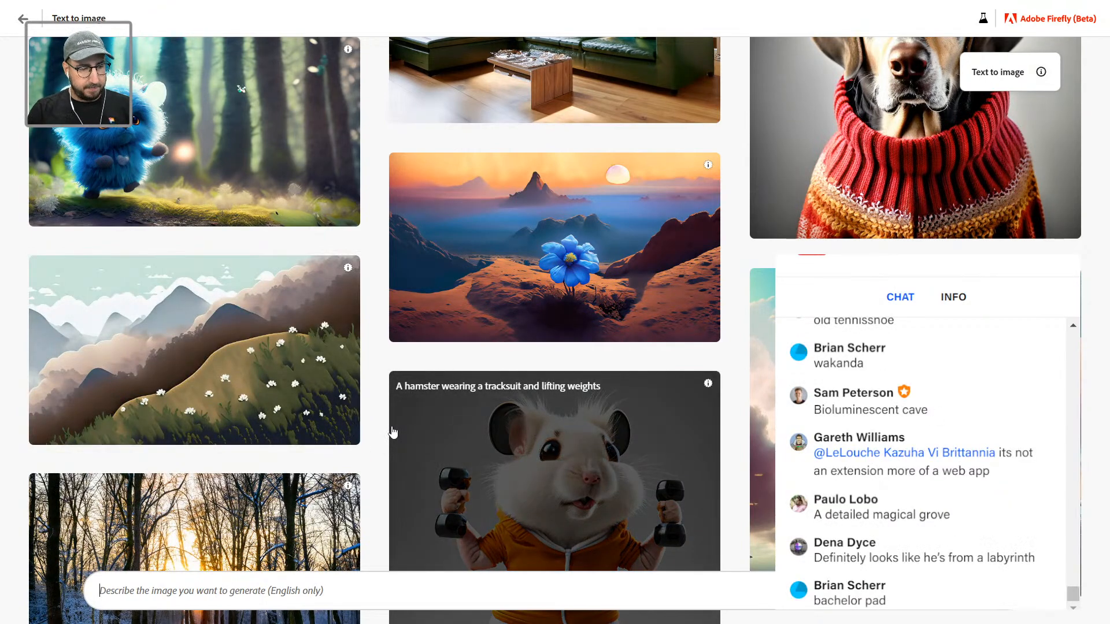
# Step: Generate images from 'a mystical labyrinth with bioluminescence and furniture', correcting the misspelling
pyautogui.write('a mys')
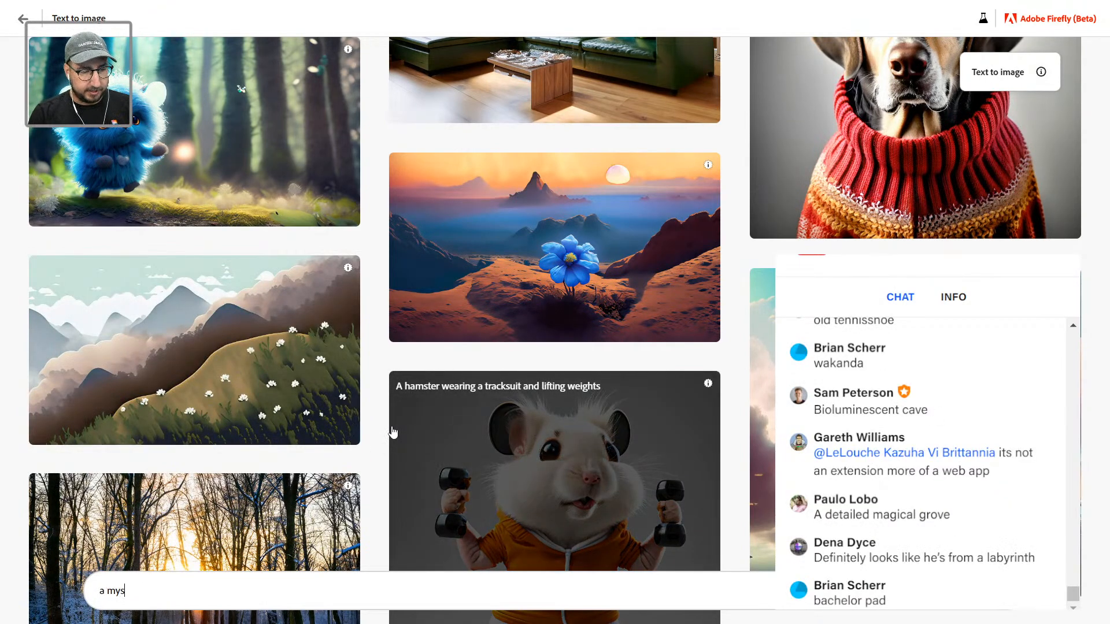
pyautogui.write('tical labyrinth')
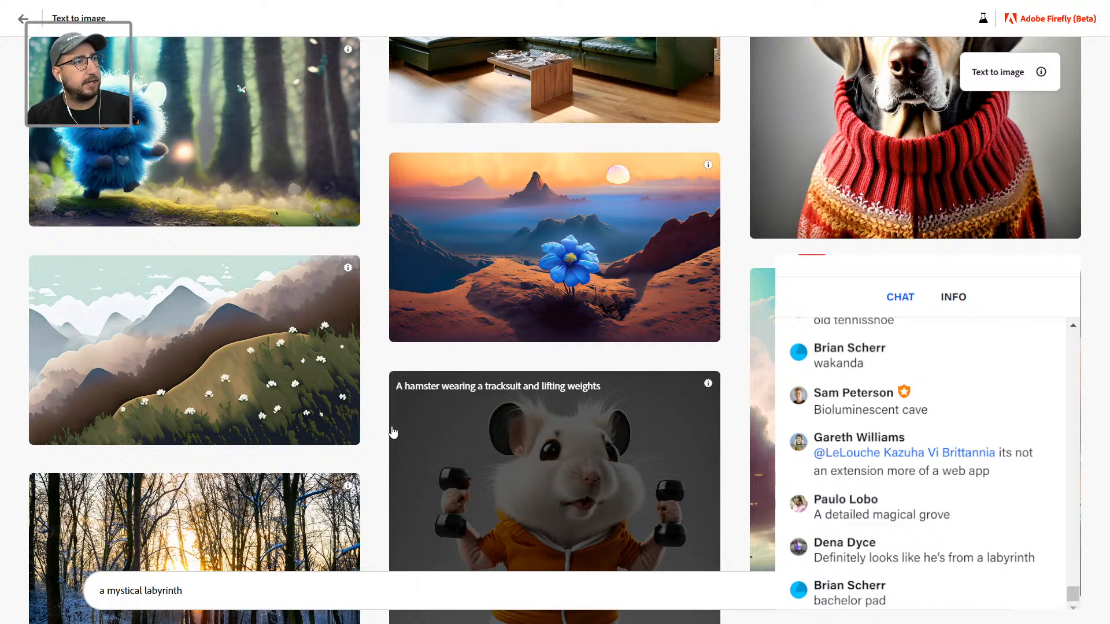
pyautogui.write('with bioluminescence ')
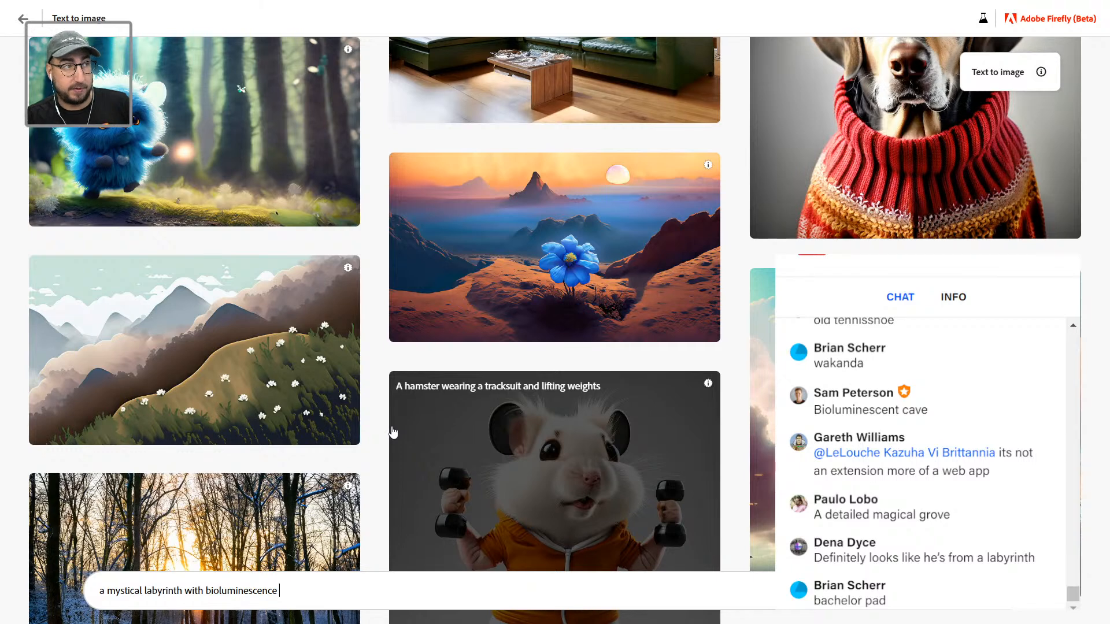
pyautogui.write('an')
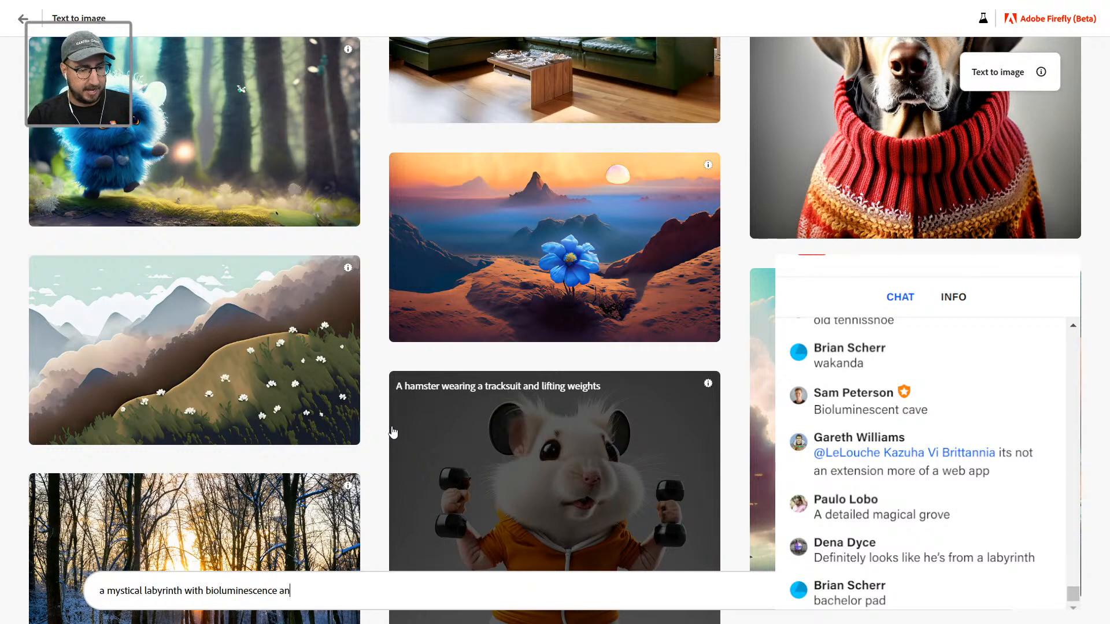
pyautogui.write('d furatu')
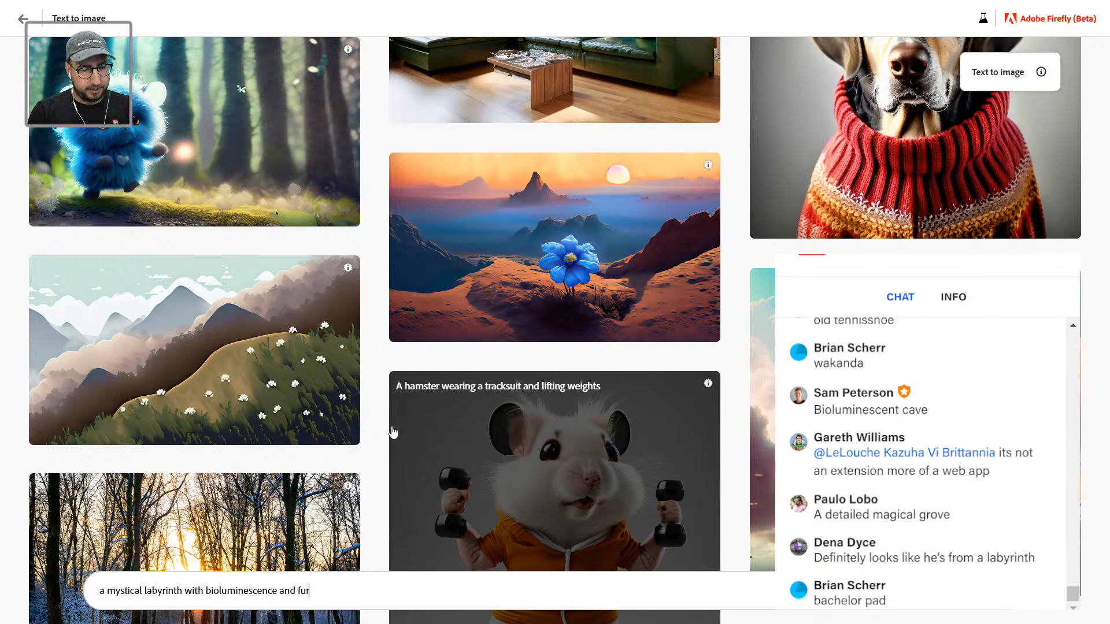
pyautogui.press('BackSpace')
pyautogui.press('BackSpace')
pyautogui.press('BackSpace')
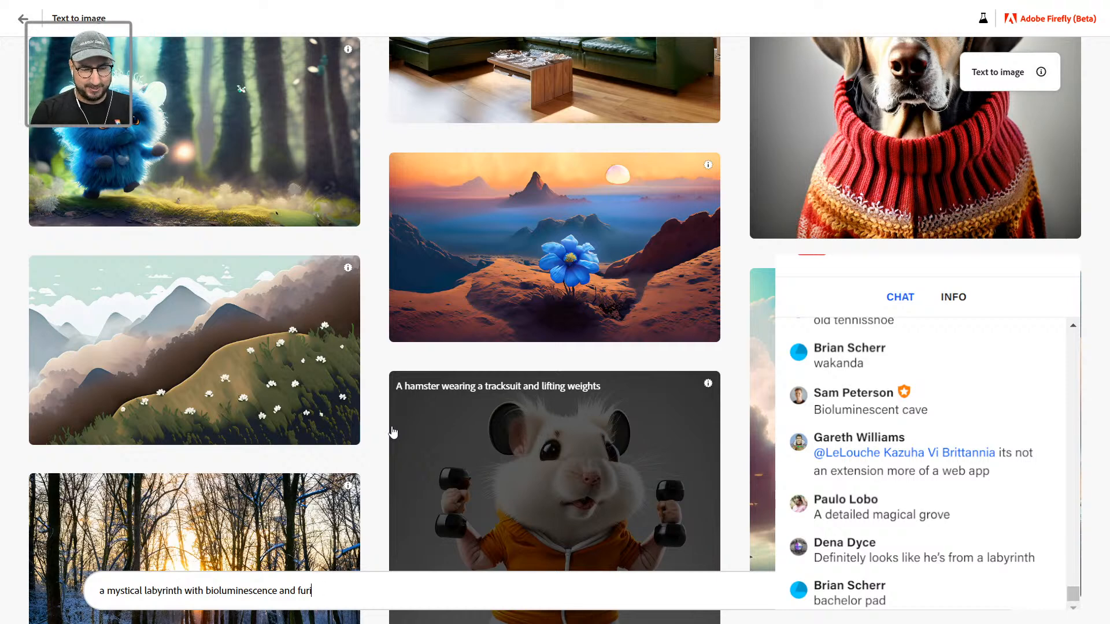
pyautogui.write('i')
pyautogui.press('BackSpace')
pyautogui.write('nature')
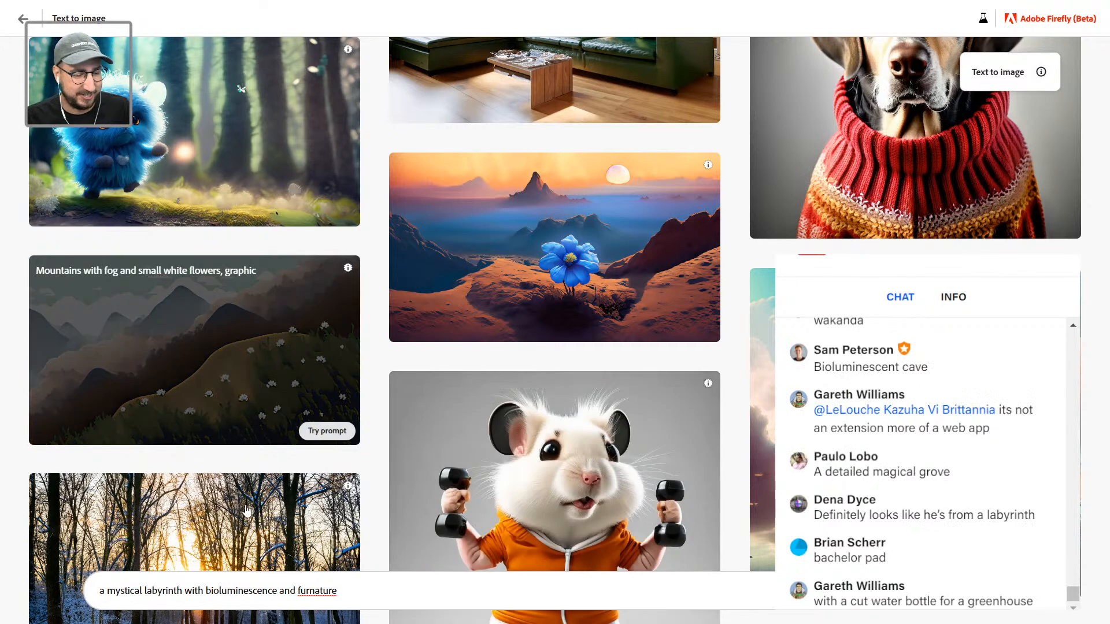
pyautogui.rightClick(323, 590)
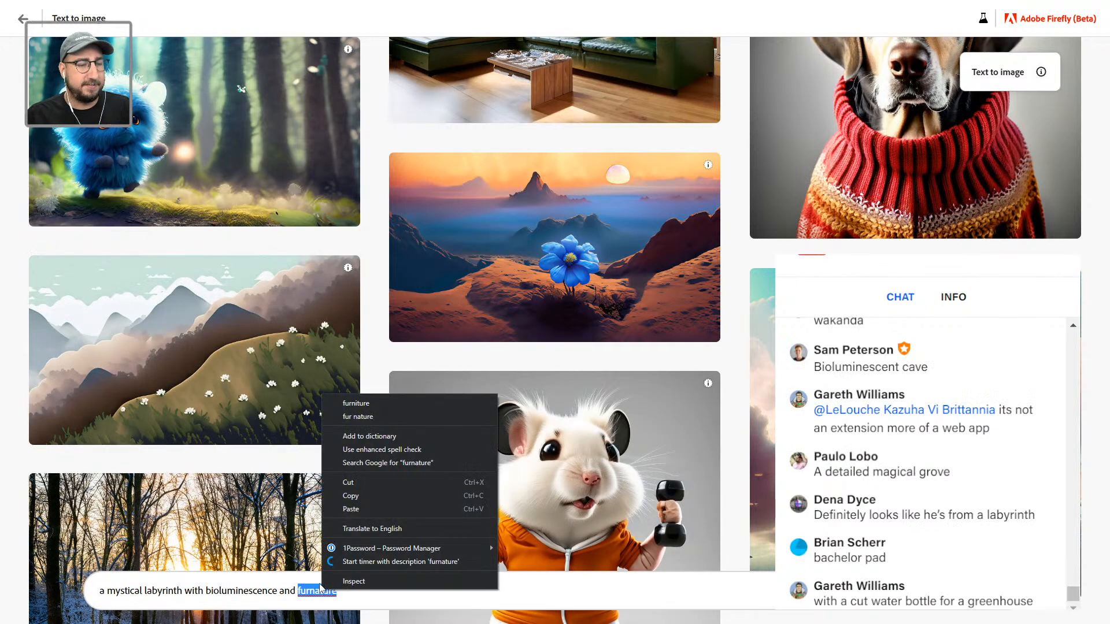
pyautogui.click(374, 406)
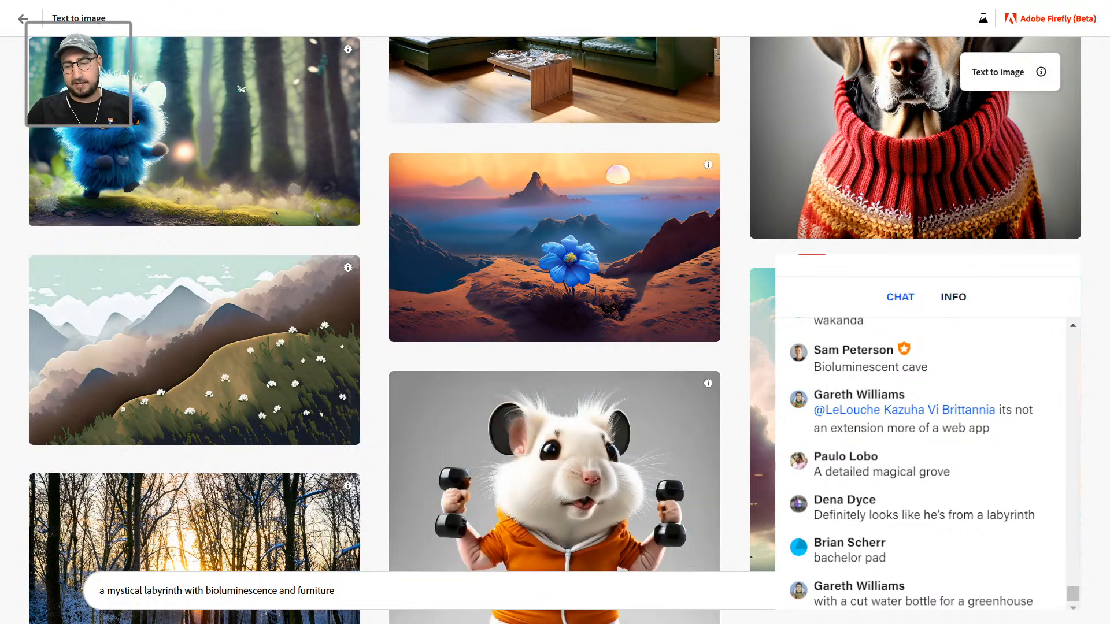
pyautogui.press('Return')
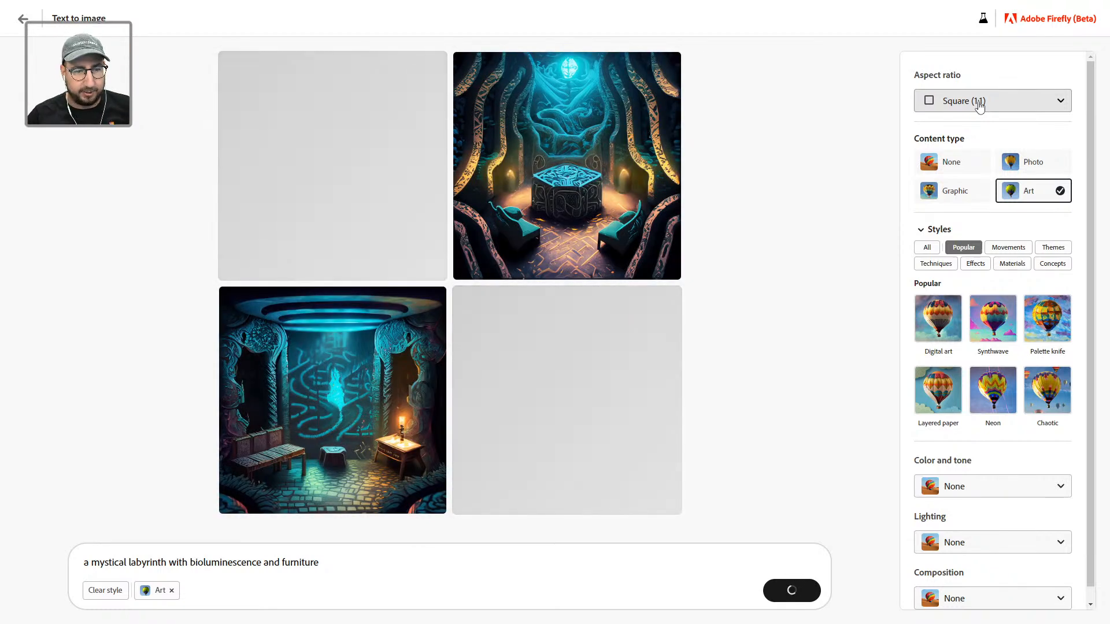
# Step: Switch the labyrinth art generation to the Widescreen (16:9) aspect ratio
pyautogui.click(980, 106)
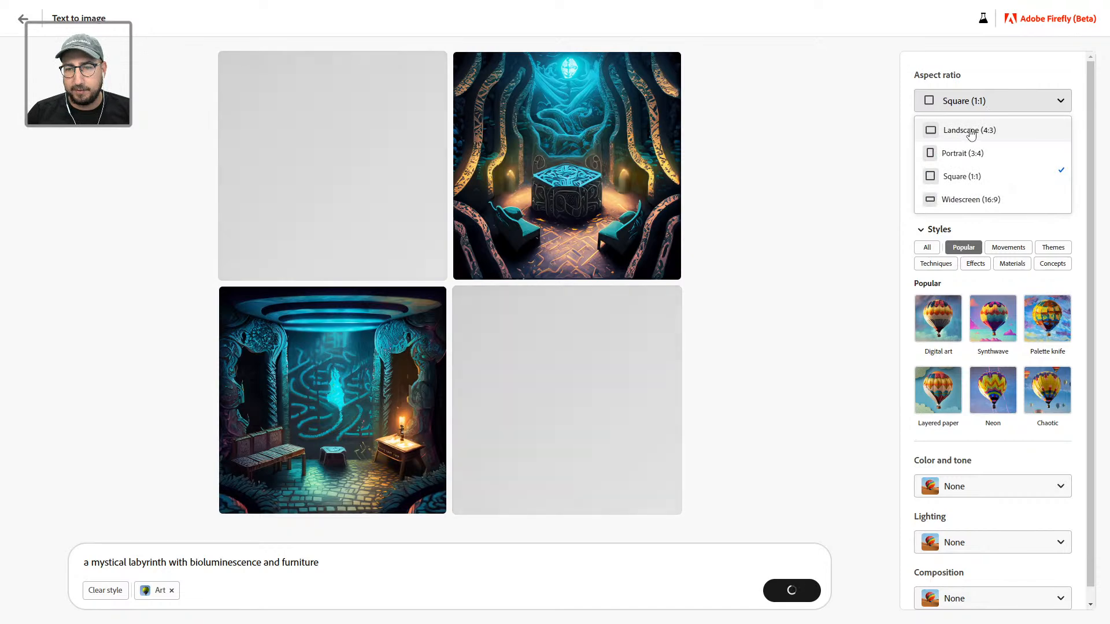
pyautogui.click(976, 200)
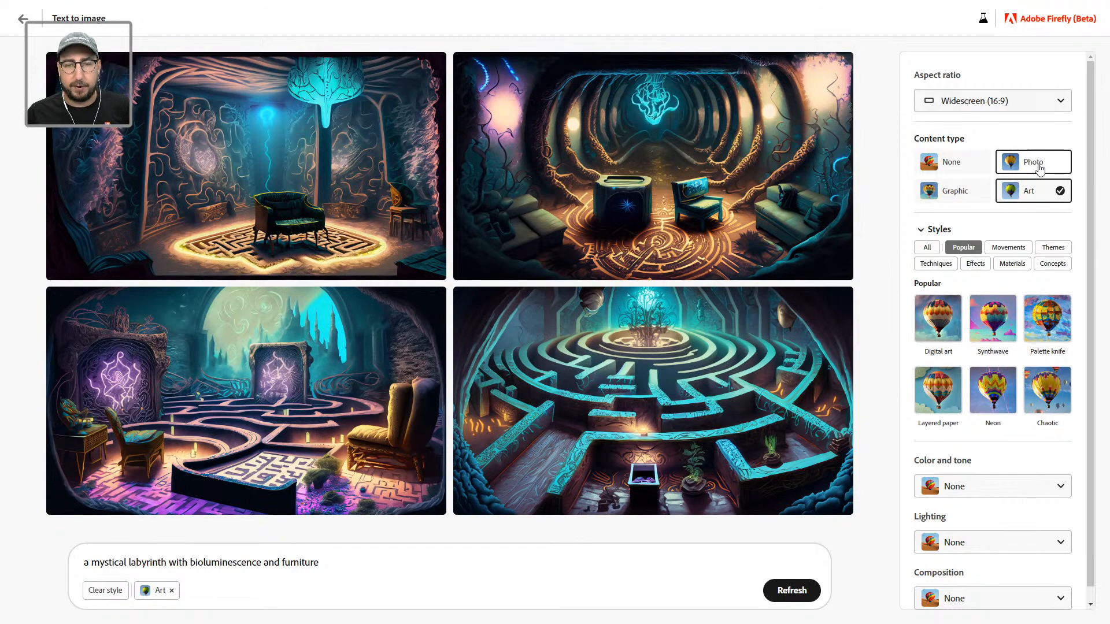
# Step: Set the content type to Photo and extend the prompt with 'with graffiti on the walls'
pyautogui.click(1038, 168)
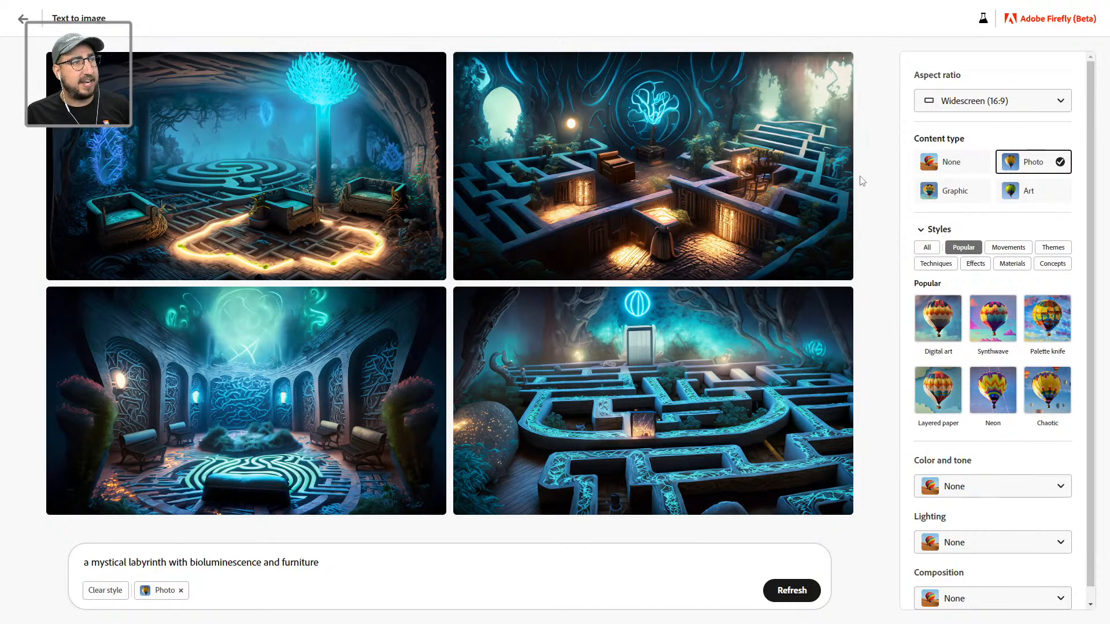
pyautogui.click(331, 564)
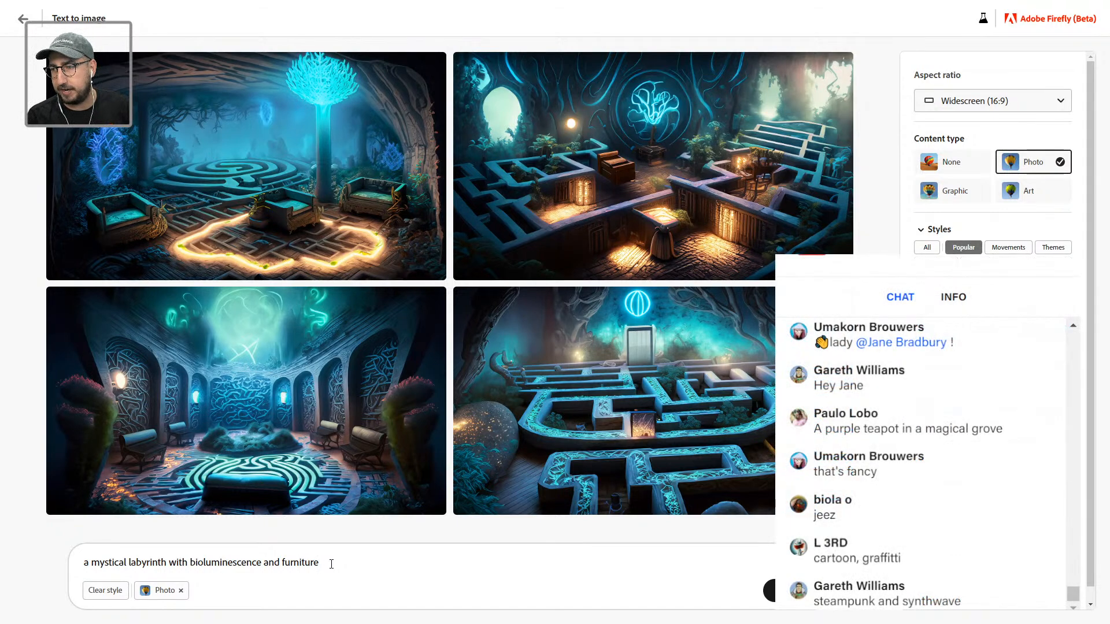
pyautogui.write('with ')
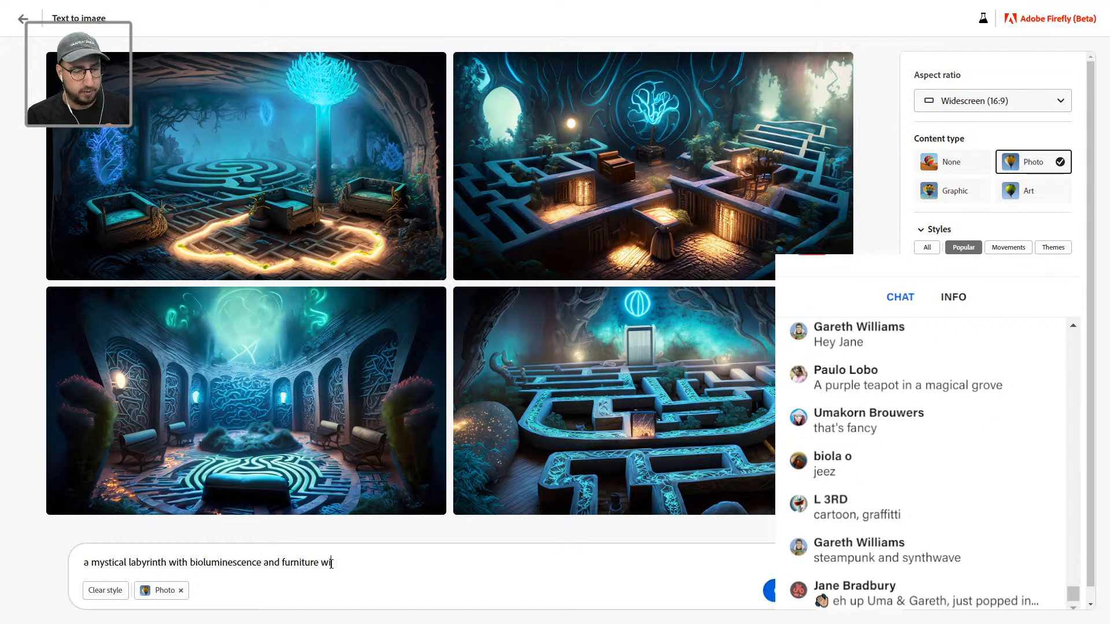
pyautogui.write('gra')
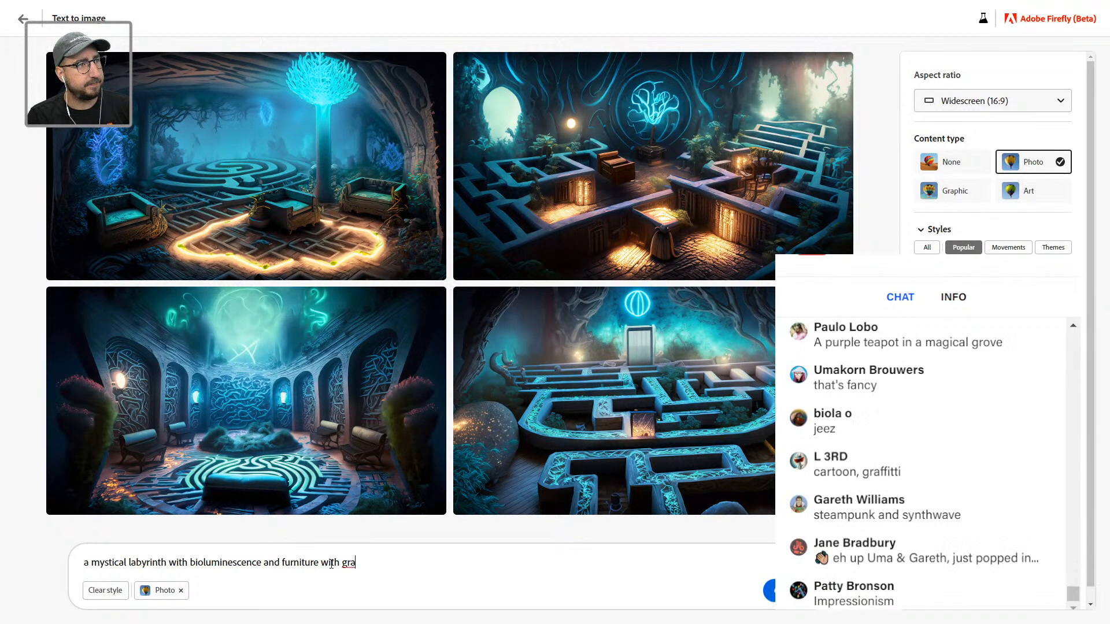
pyautogui.write('ffiti on the ')
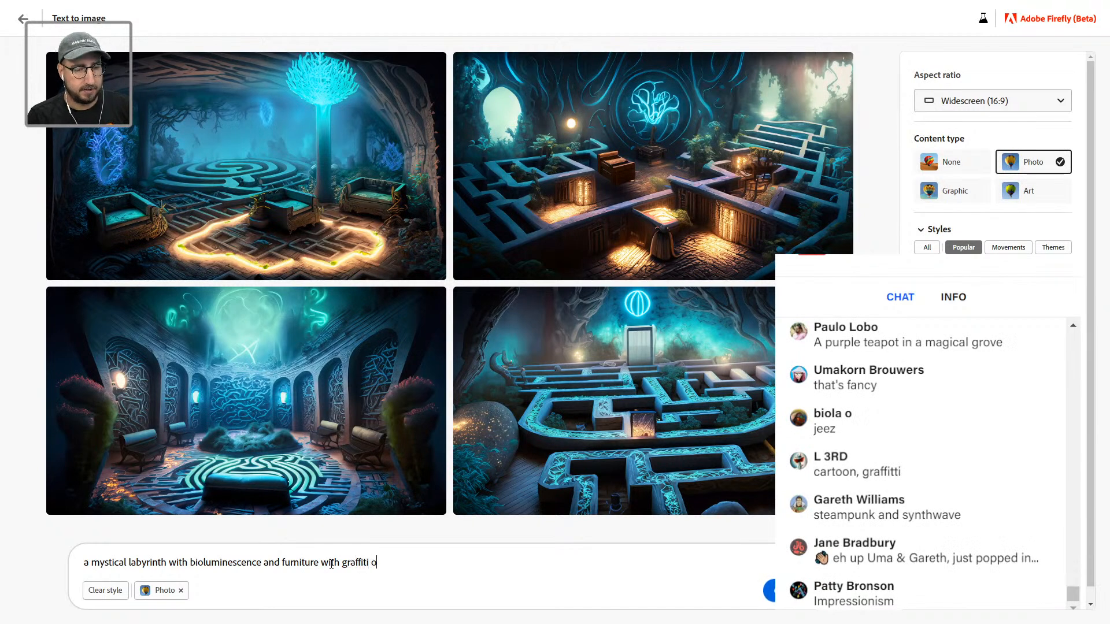
pyautogui.write('walls')
pyautogui.press('Return')
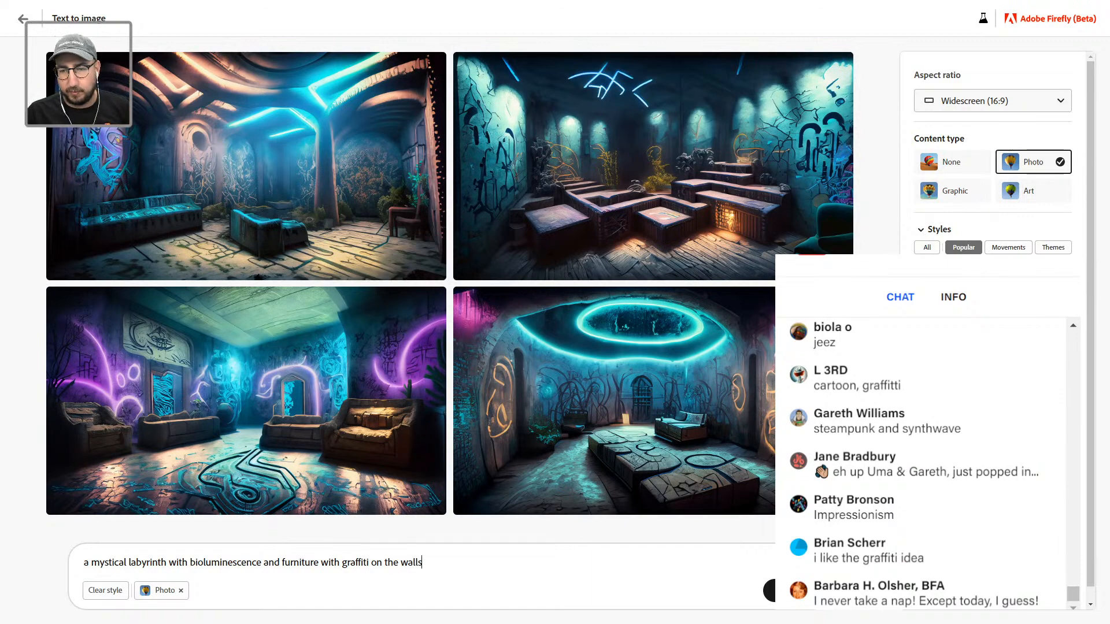
# Step: Add the Cyberpunk style from the Movements styles and regenerate the graffiti labyrinth images
pyautogui.scroll(-1, 1007, 245)
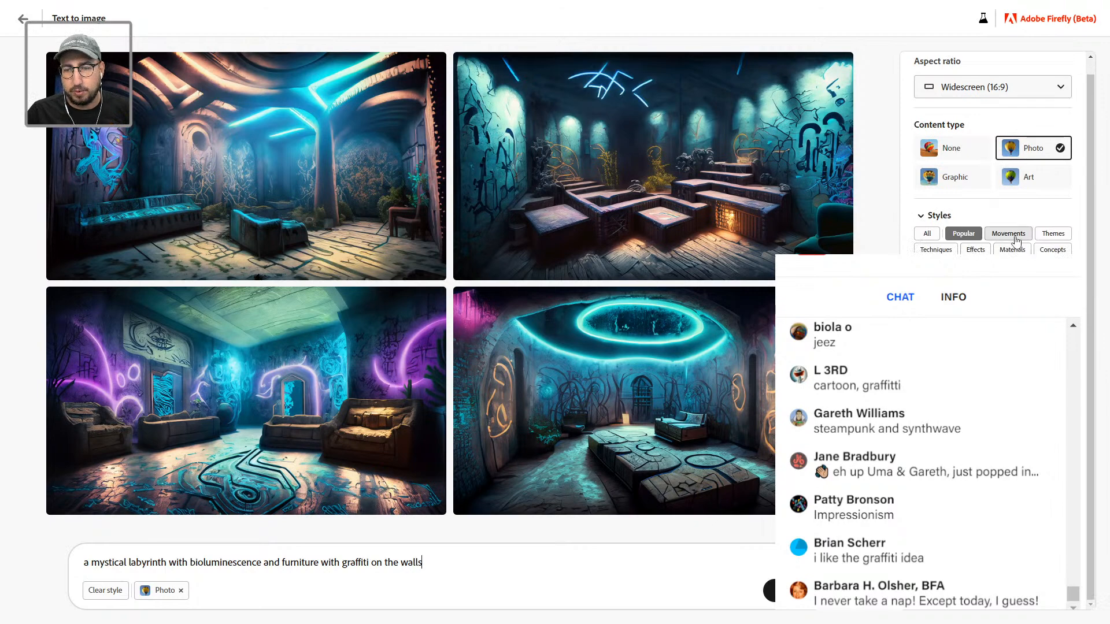
pyautogui.click(1046, 234)
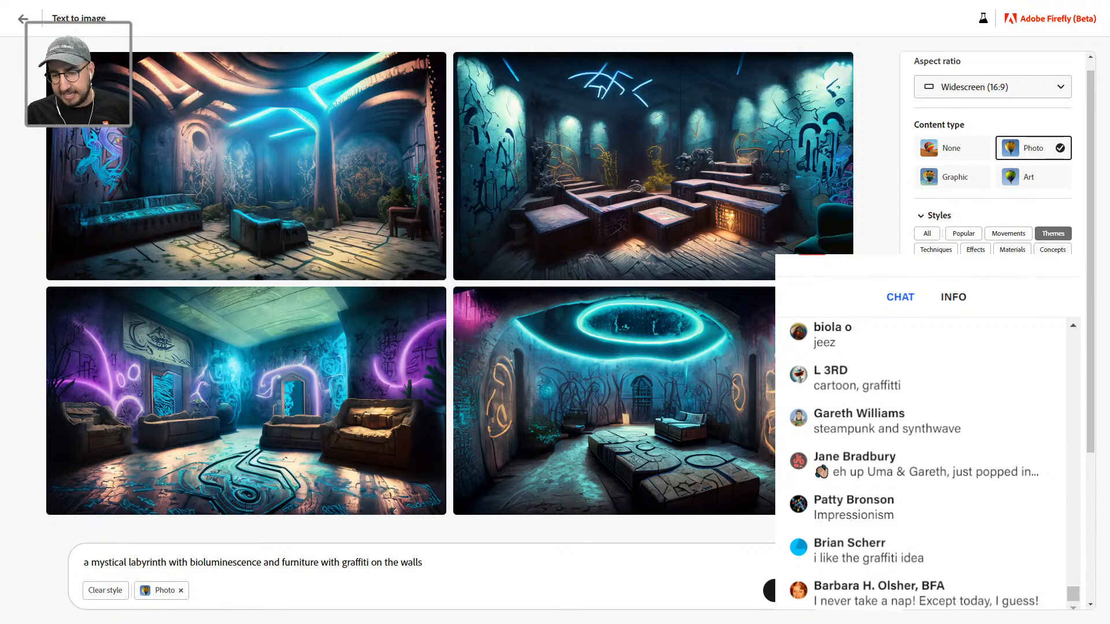
pyautogui.scroll(-3, 993, 174)
pyautogui.scroll(2, 1008, 214)
pyautogui.click(1008, 213)
pyautogui.click(1052, 214)
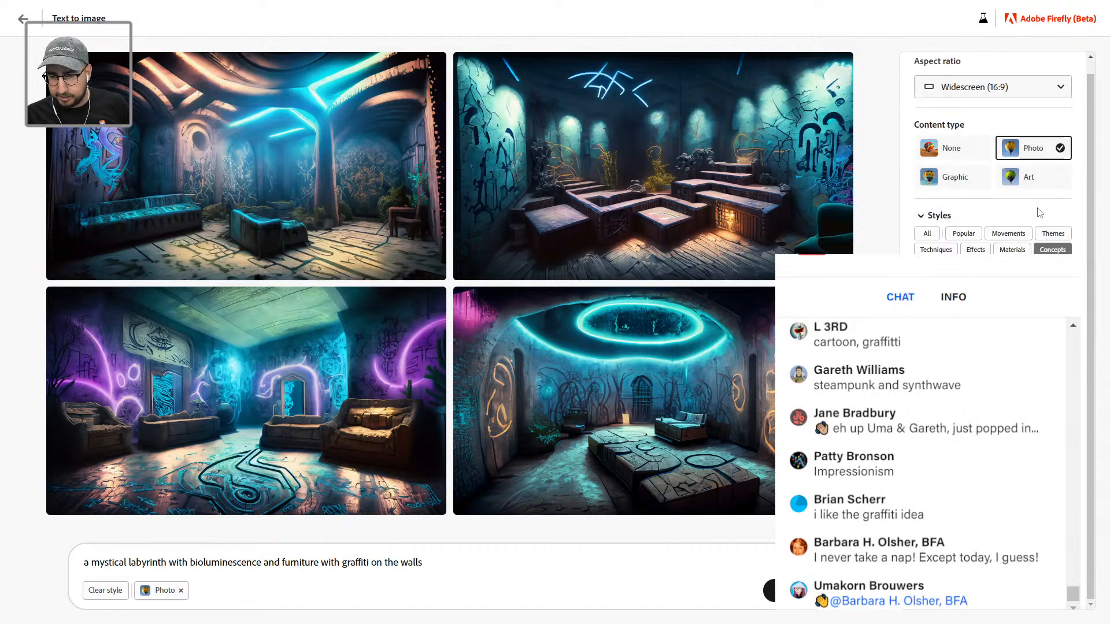
pyautogui.click(936, 249)
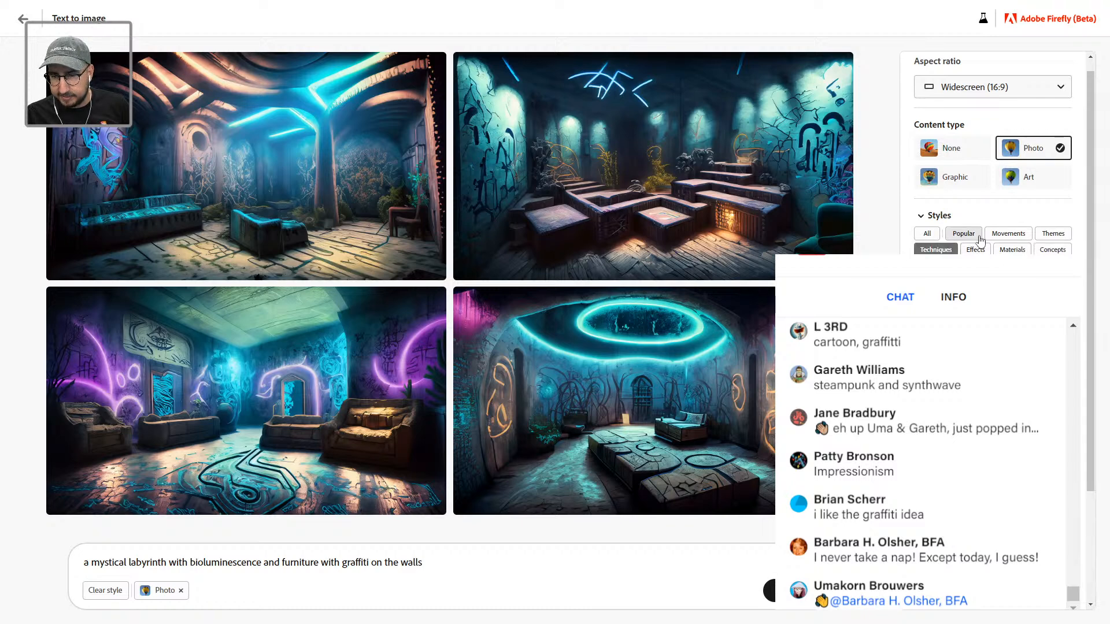
pyautogui.click(1008, 233)
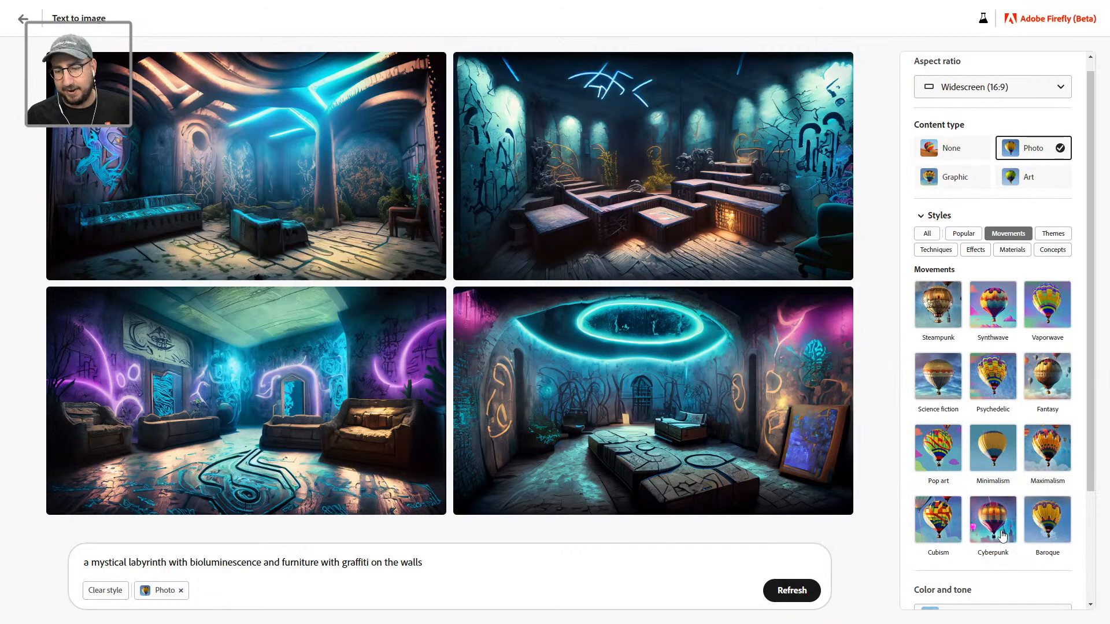
pyautogui.click(995, 531)
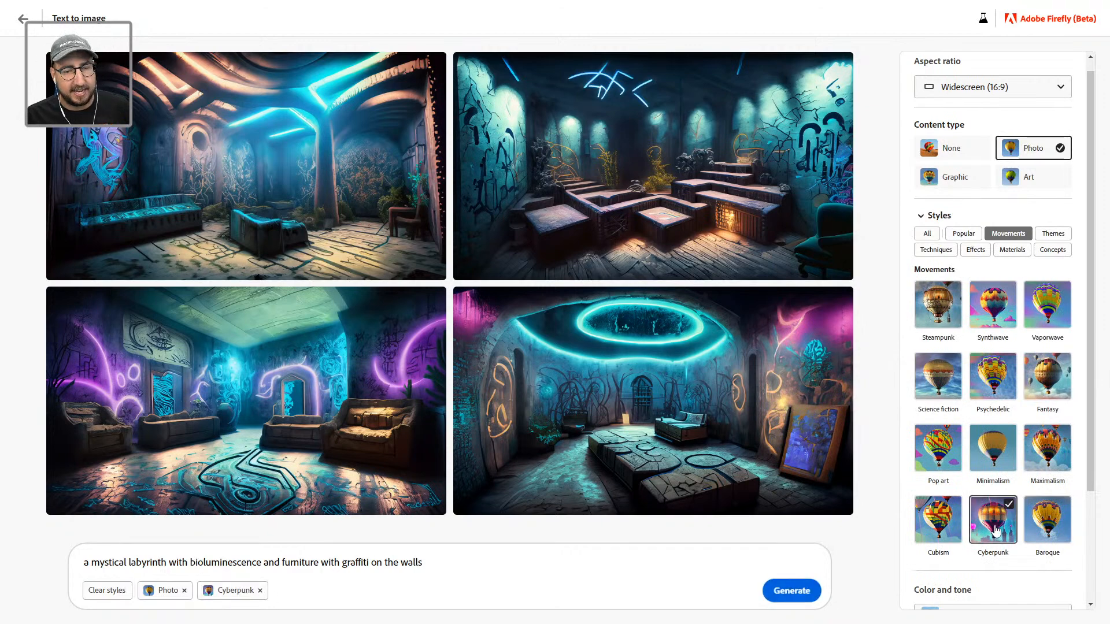
pyautogui.click(787, 589)
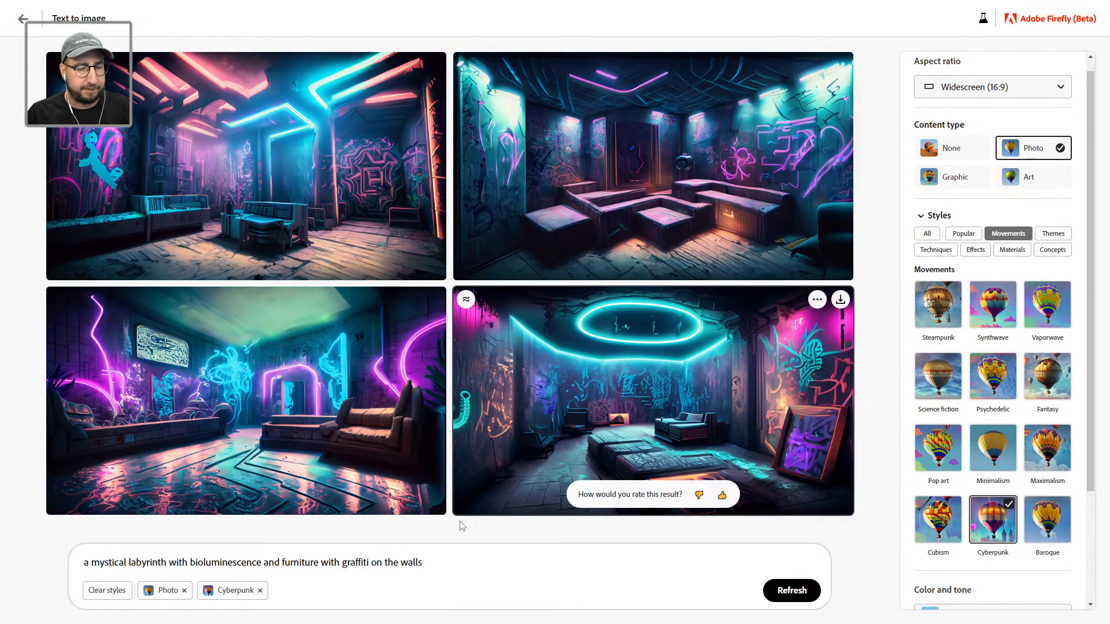
# Step: Append 'with vines and small trees' to the prompt, regenerate, and enlarge the bottom-left image
pyautogui.click(467, 557)
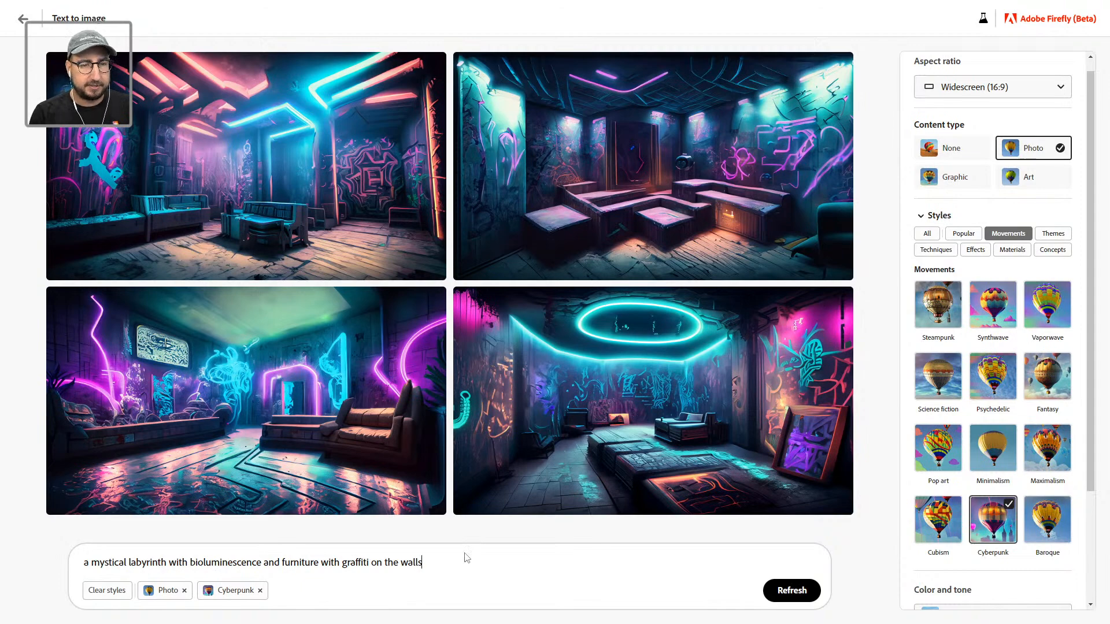
pyautogui.write('with ')
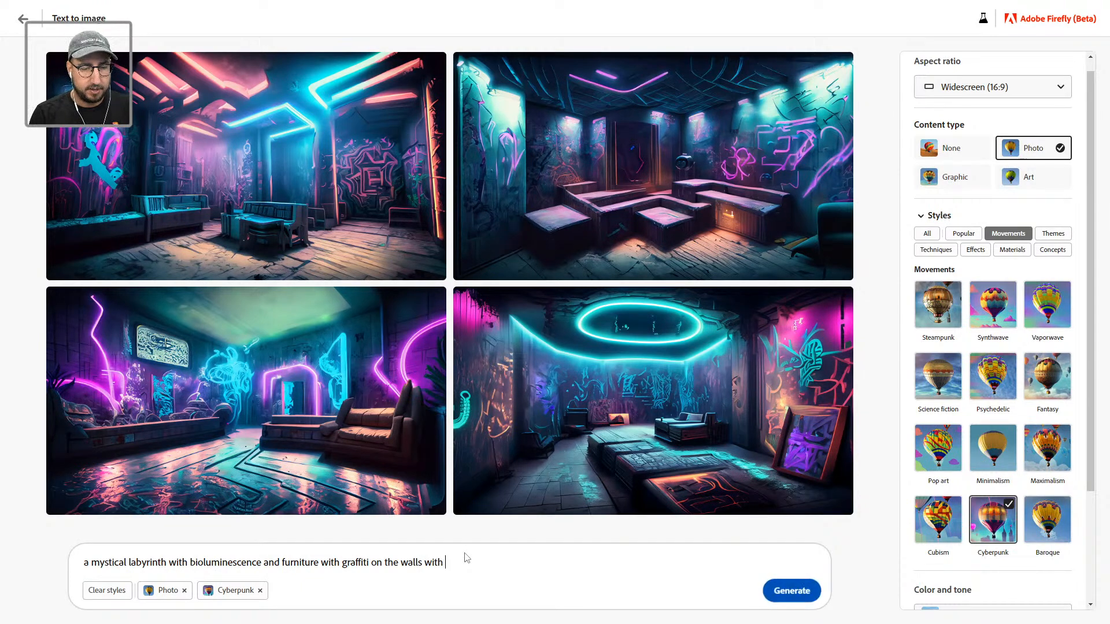
pyautogui.write('vines and ')
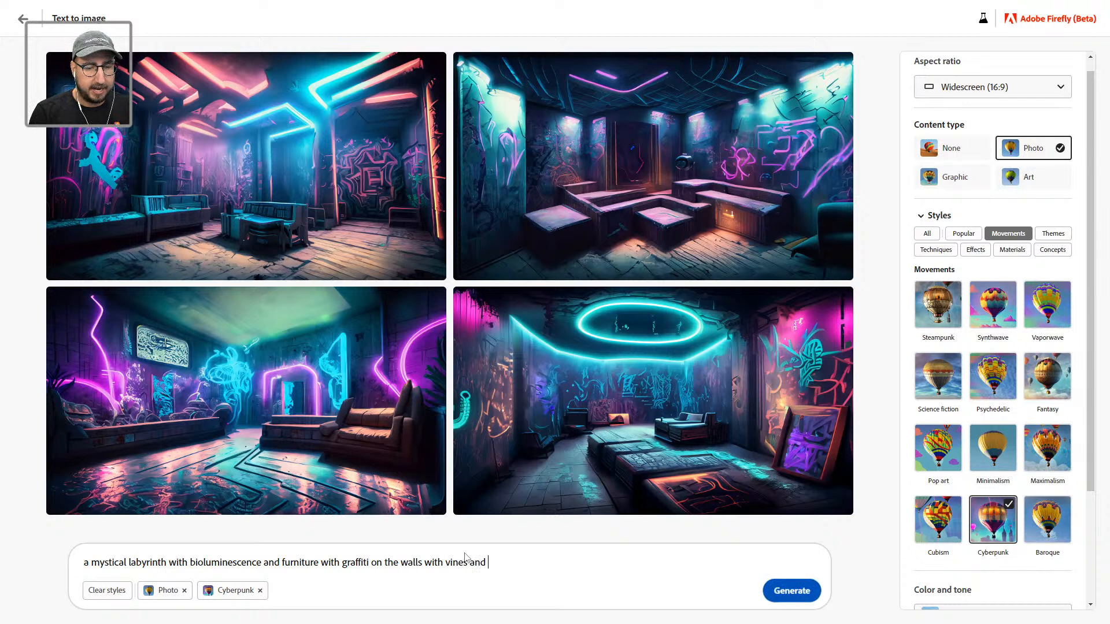
pyautogui.write('small trees')
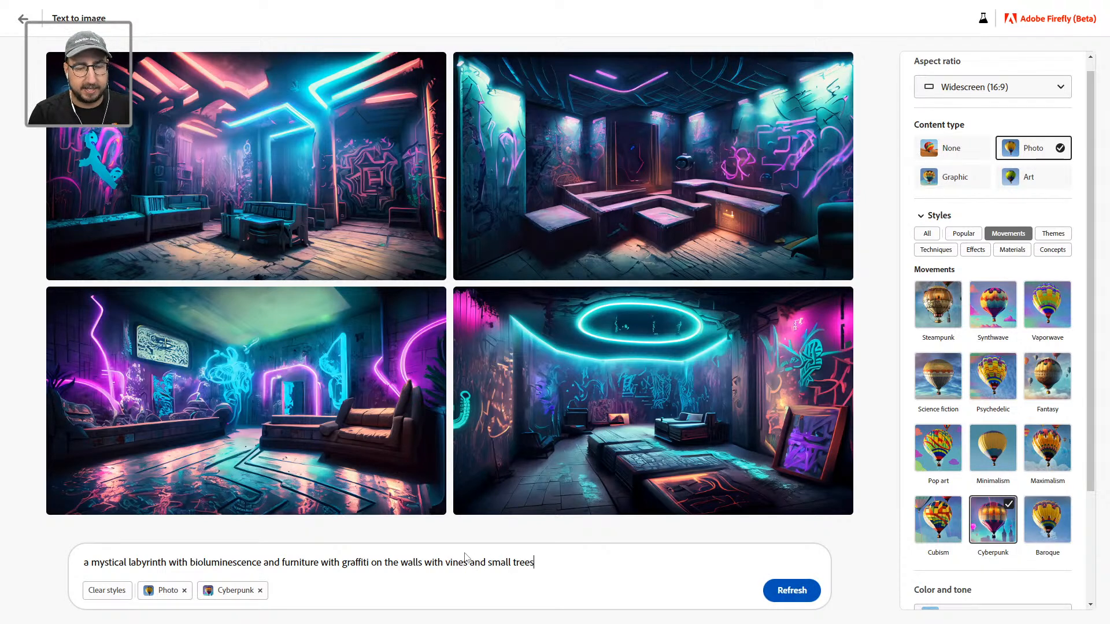
pyautogui.press('Return')
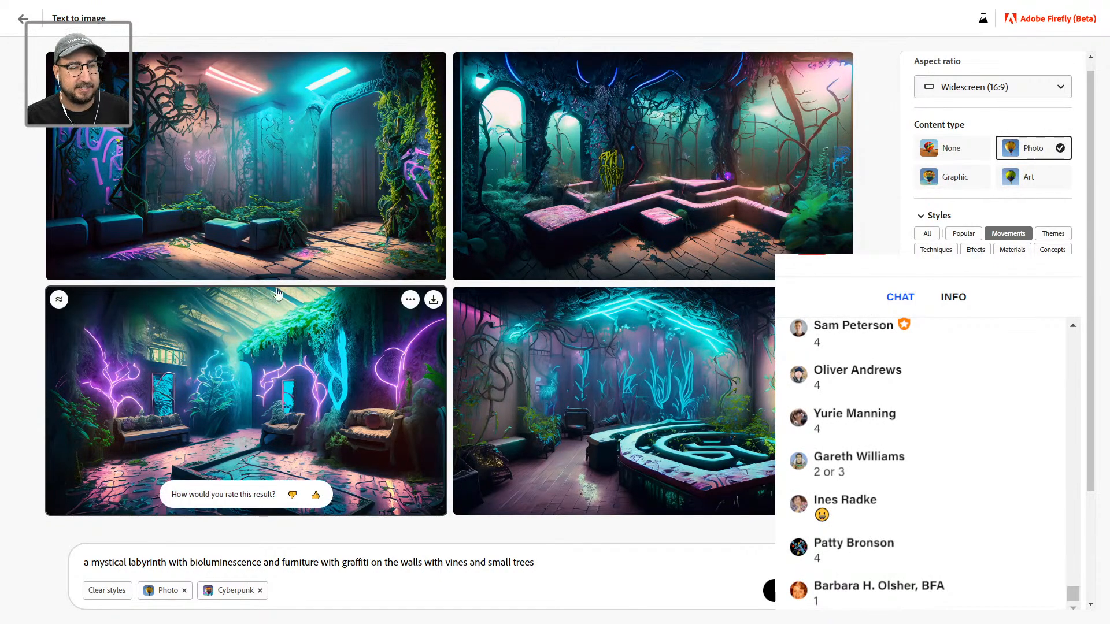
pyautogui.moveTo(243, 308)
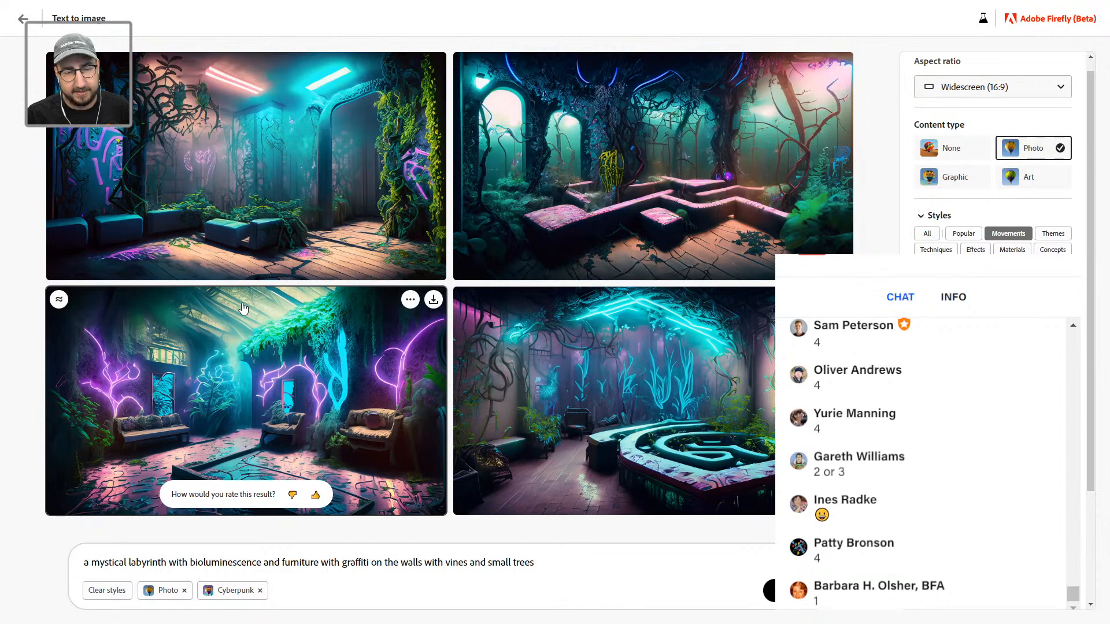
pyautogui.click(244, 308)
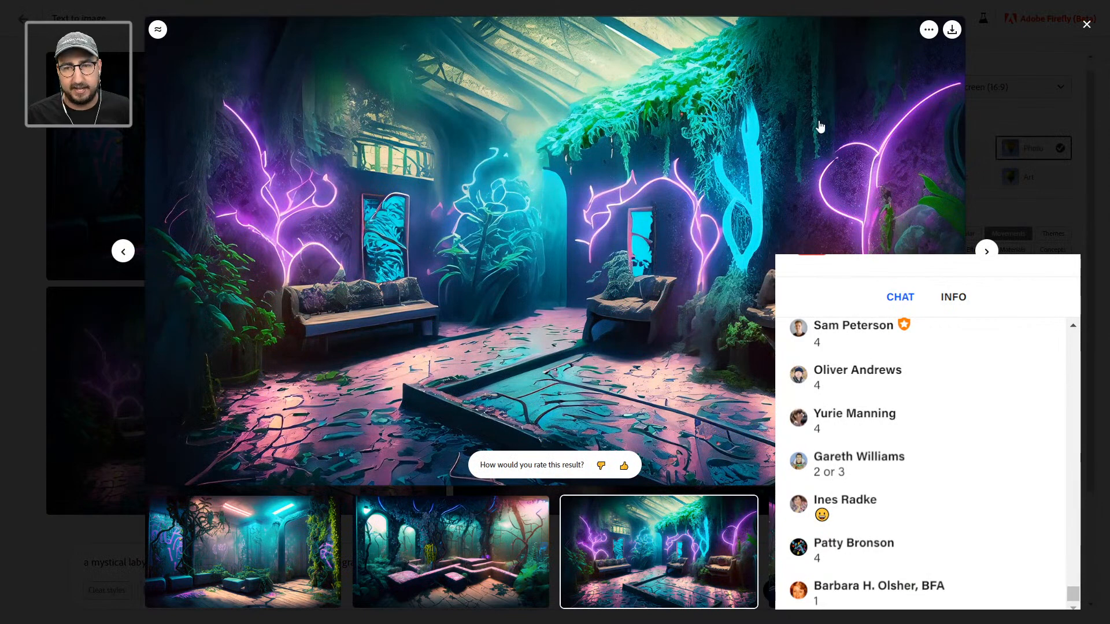
# Step: Download the enlarged neon room image as a JPG and return to Photoshop's snail document
pyautogui.click(950, 30)
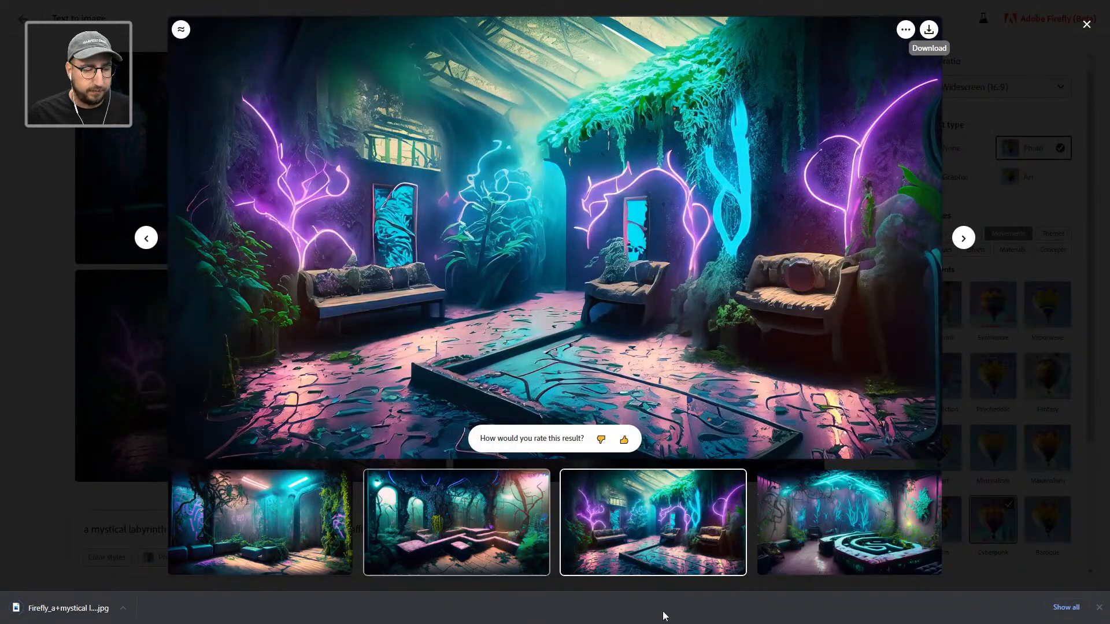
pyautogui.click(1098, 607)
pyautogui.hotkey('alt', 'Tab')
pyautogui.hotkey('alt', 'Tab')
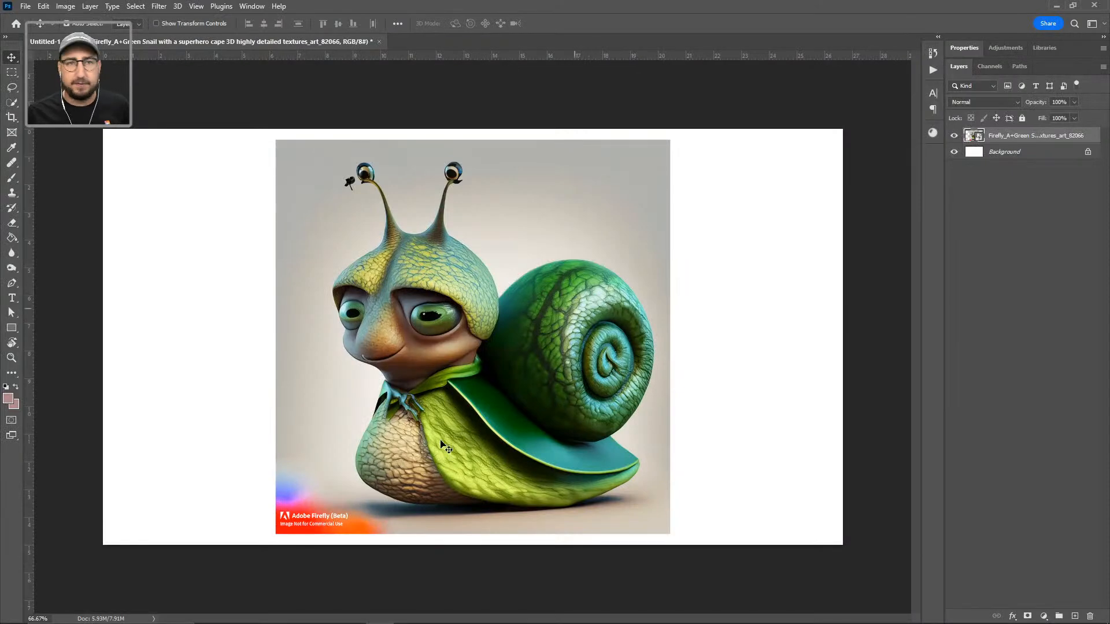
# Step: Place the room JPG scaled to fill the canvas, with the snail layer moved above it
pyautogui.moveTo(193, 610)
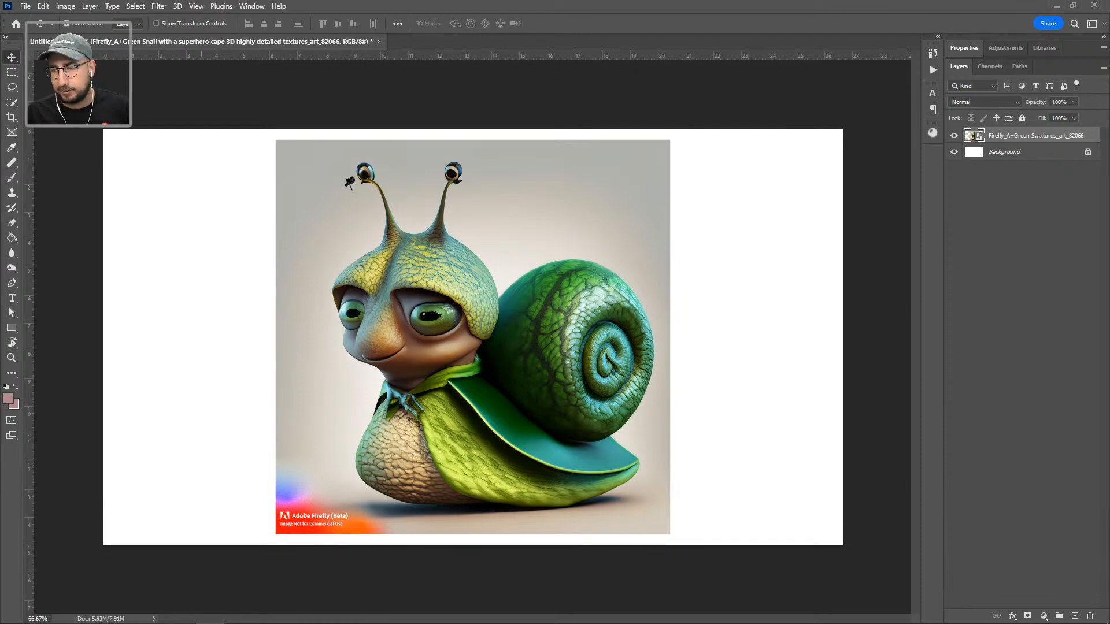
pyautogui.moveTo(806, 431); pyautogui.dragTo(478, 350)
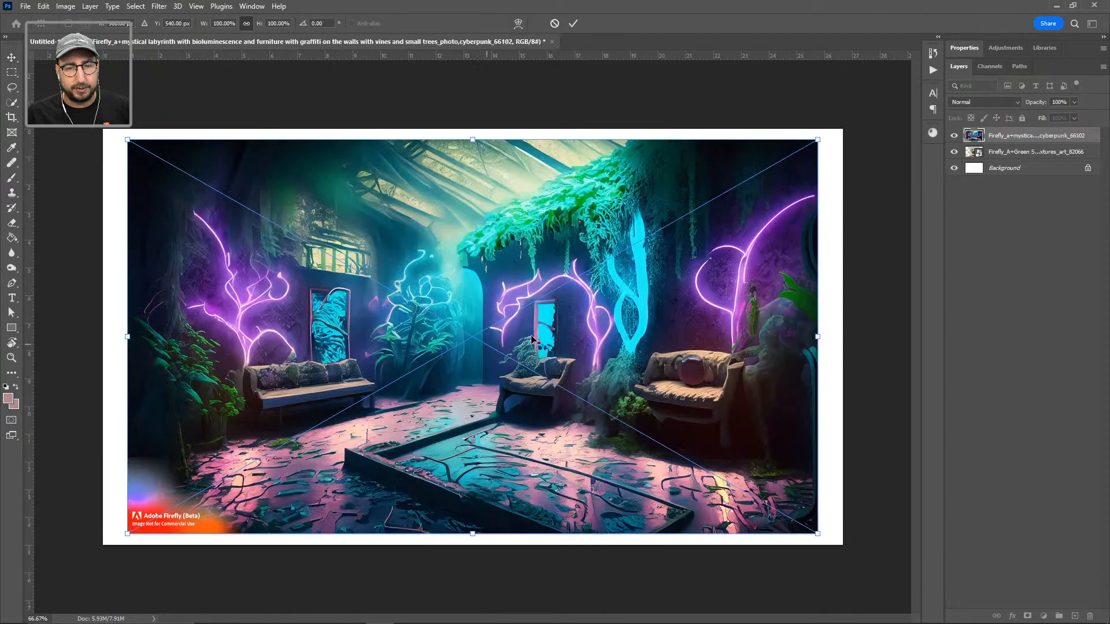
pyautogui.moveTo(817, 337); pyautogui.dragTo(842, 336)
pyautogui.press('Return')
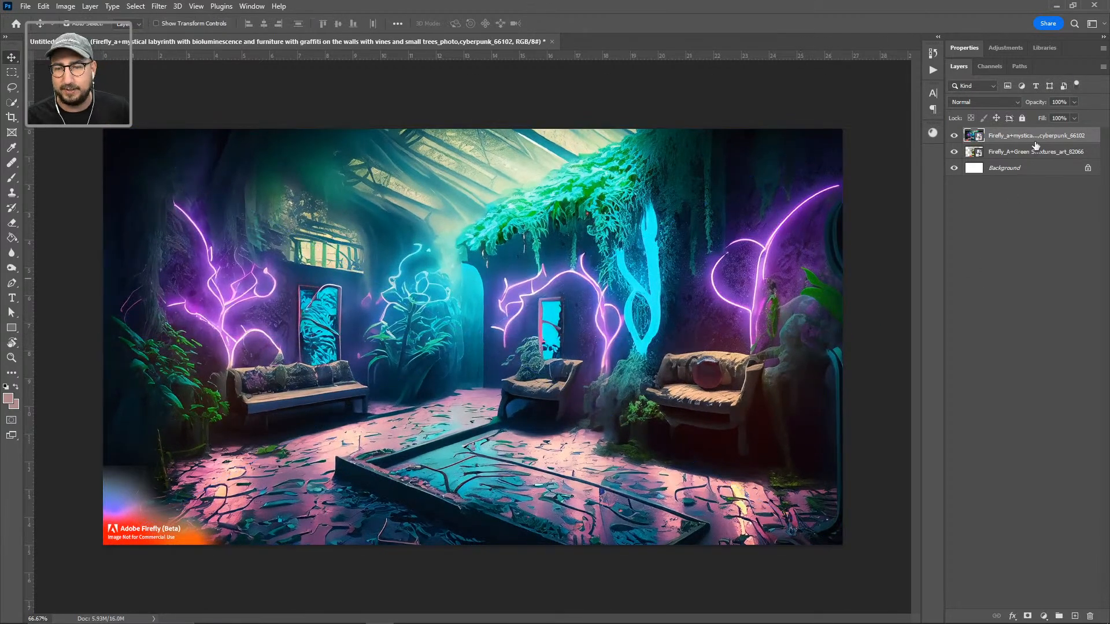
pyautogui.moveTo(1037, 152); pyautogui.dragTo(982, 132)
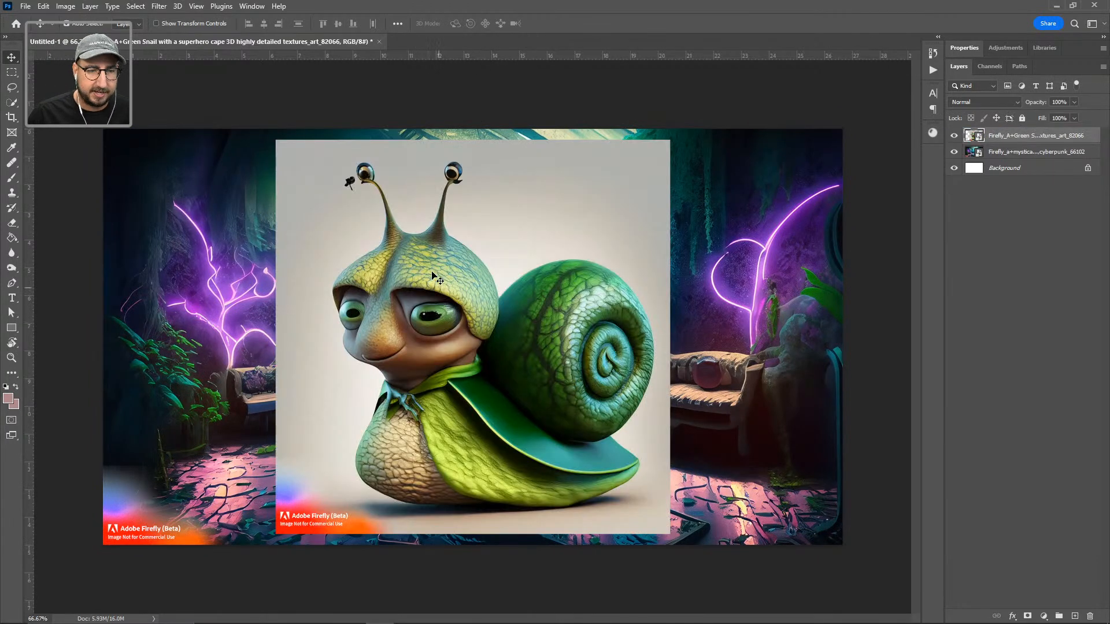
# Step: Select the snail with Select Subject and remove the dark patch beside its eye
pyautogui.click(143, 8)
pyautogui.click(165, 141)
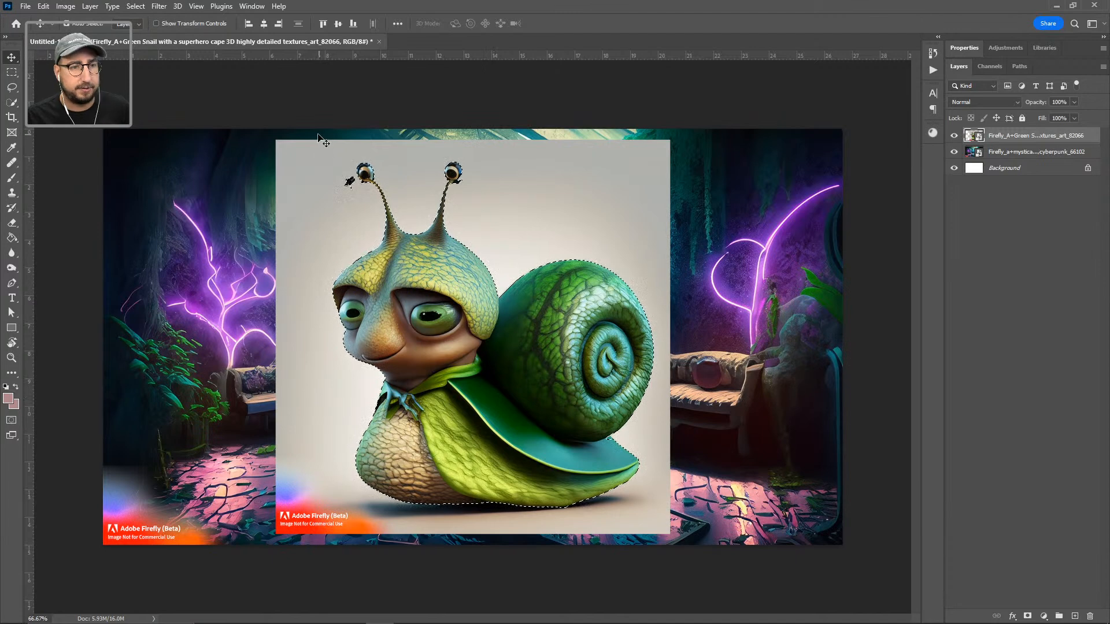
pyautogui.press('w')
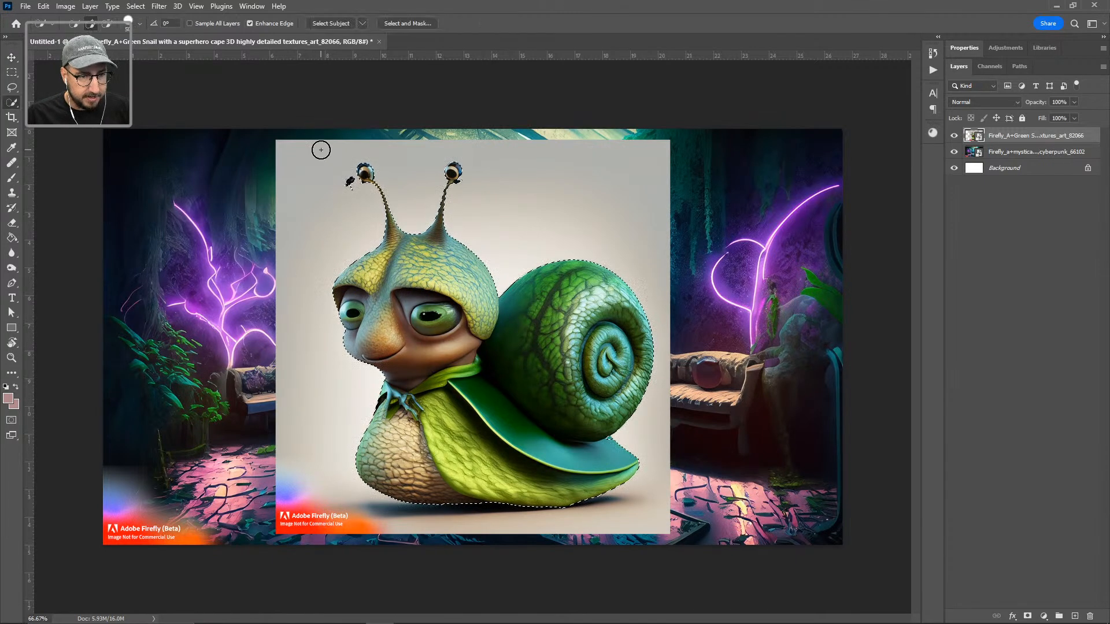
pyautogui.keyDown('alt'); pyautogui.click(346, 182); pyautogui.keyUp('alt')
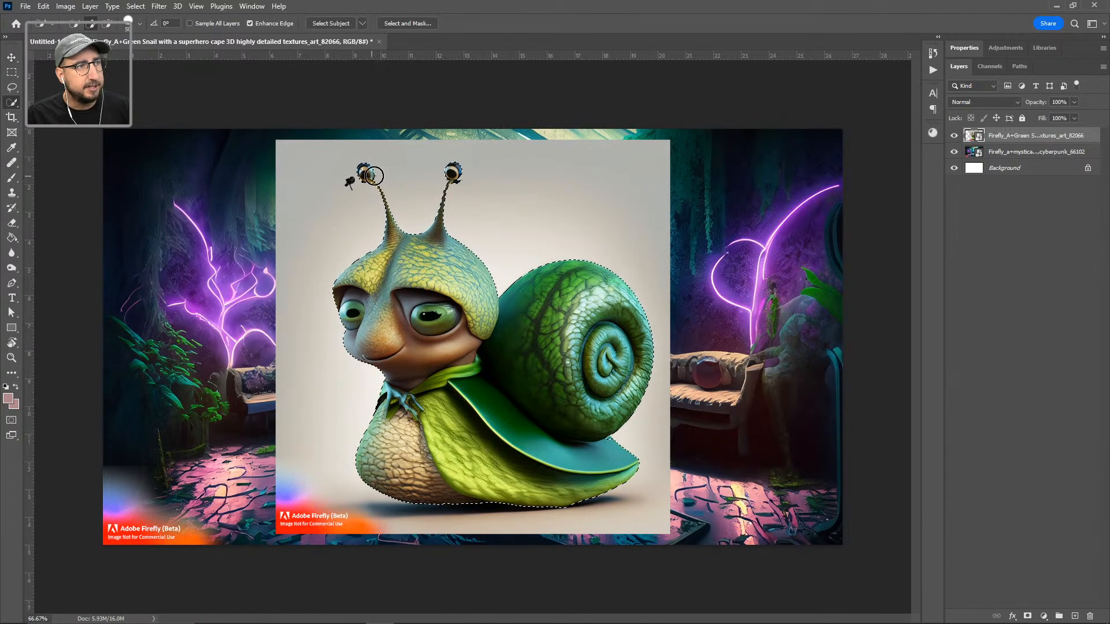
pyautogui.press('l')
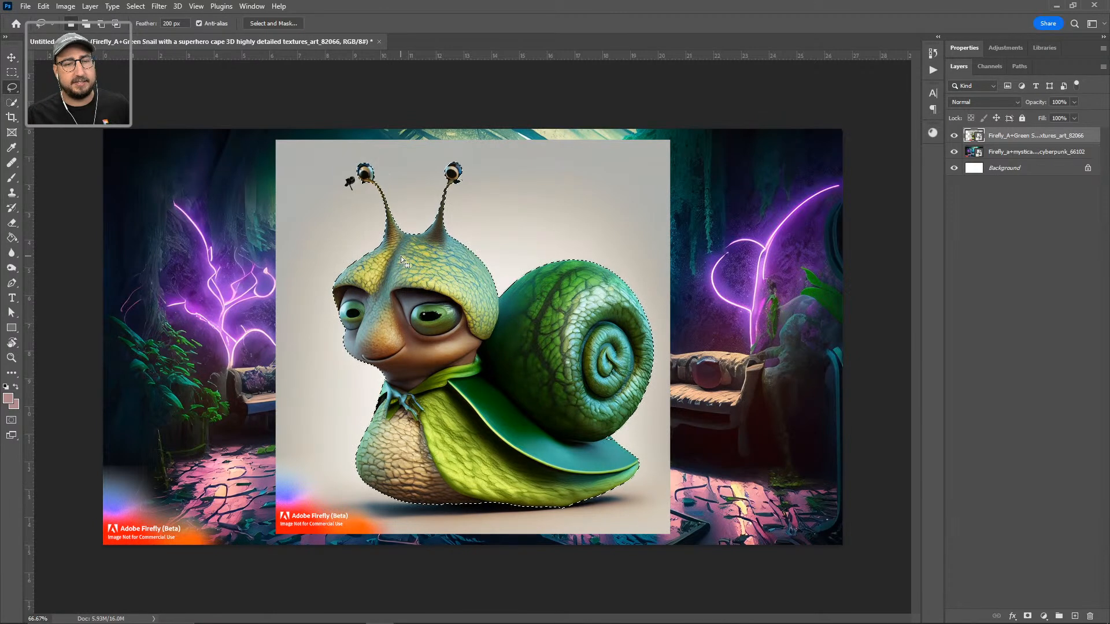
# Step: Contract the selection by 1 pixel and add a layer mask to the snail layer
pyautogui.click(136, 7)
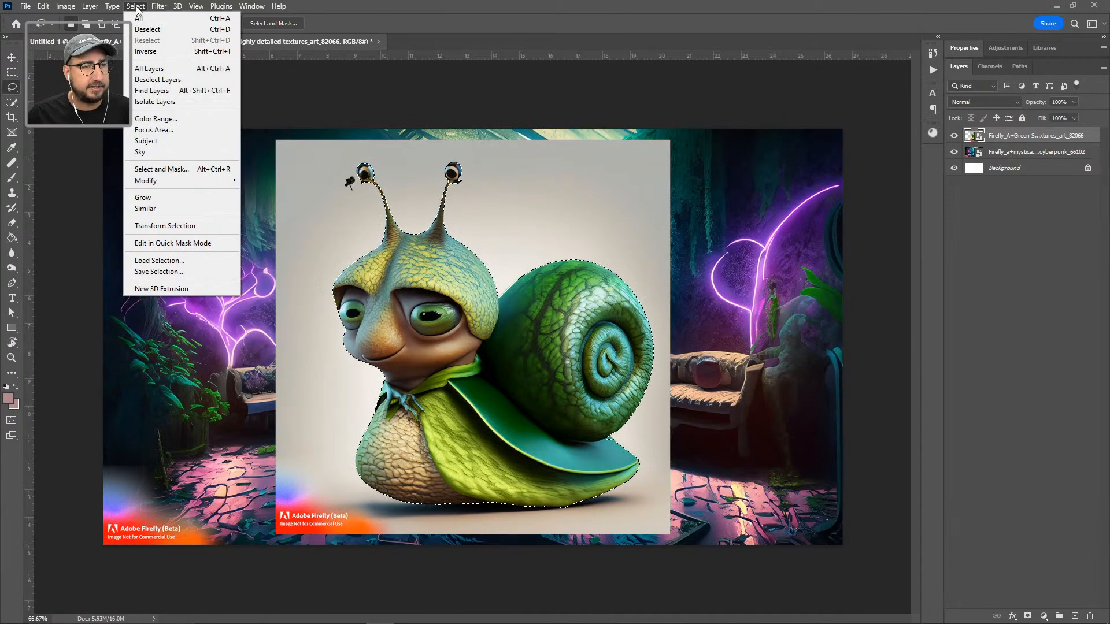
pyautogui.moveTo(207, 184)
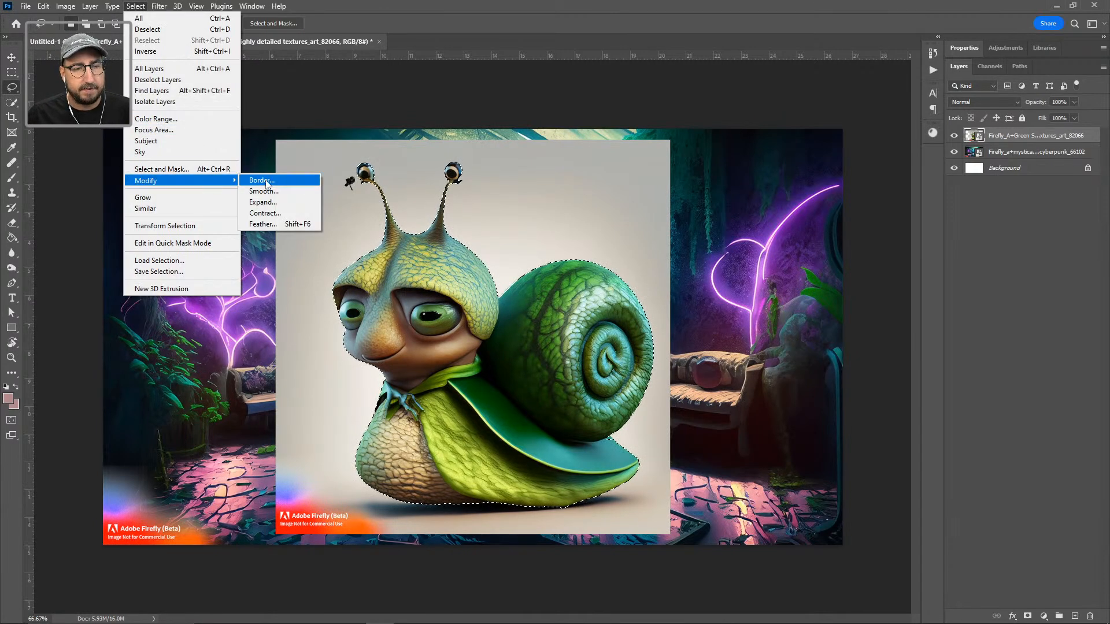
pyautogui.click(289, 214)
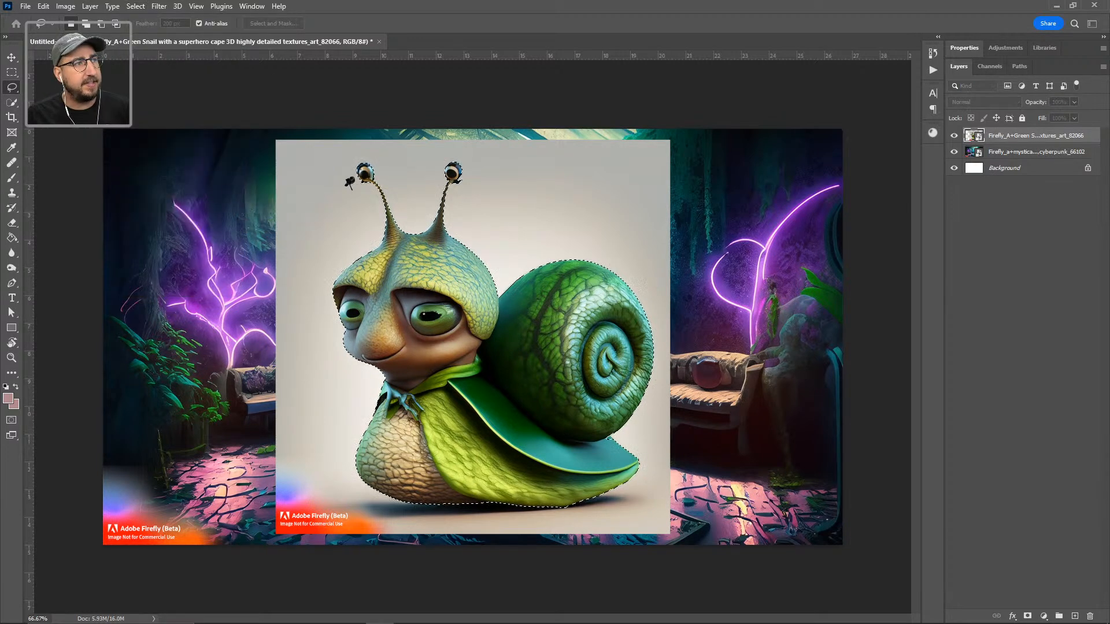
pyautogui.moveTo(0, 304); pyautogui.dragTo(698, 168)
pyautogui.write('1')
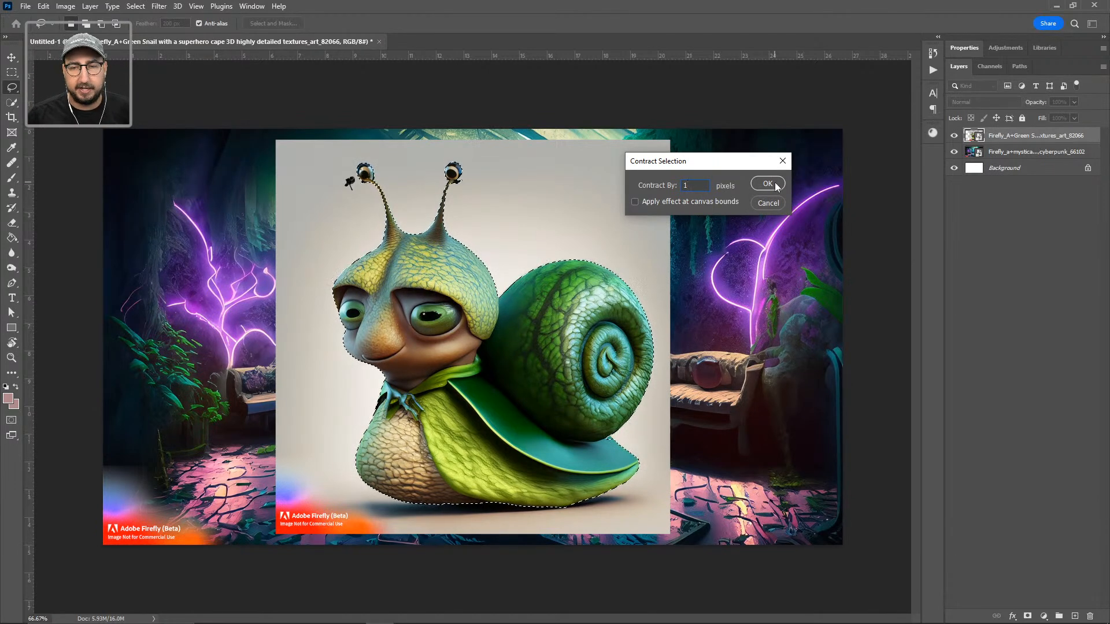
pyautogui.click(775, 185)
pyautogui.click(1029, 616)
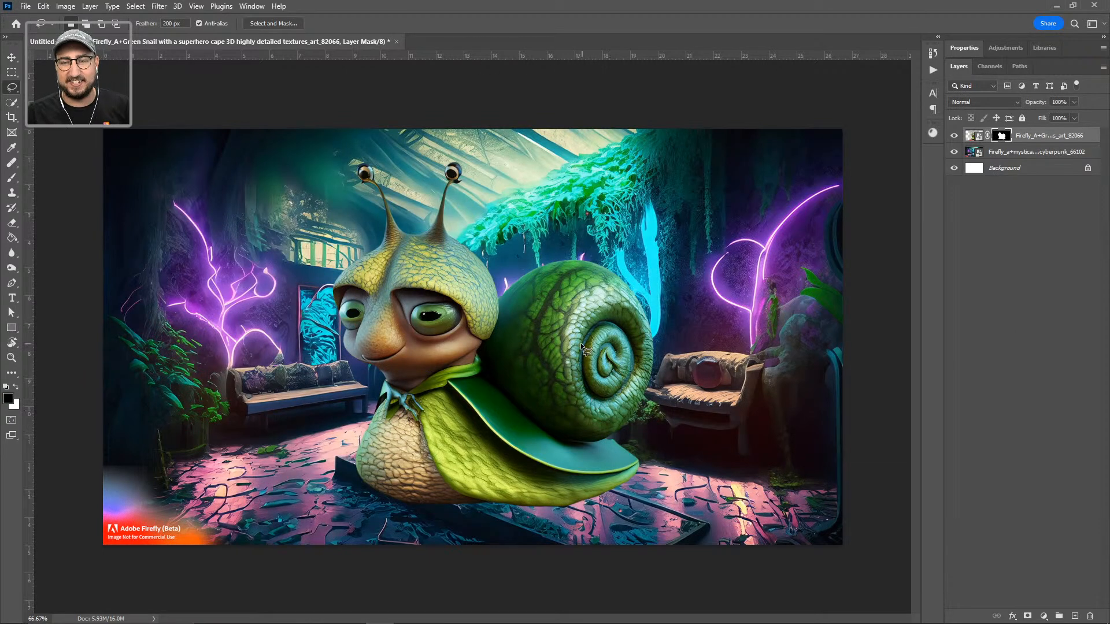
# Step: Free-transform the snail until it stands large in the room's lower middle, then commit
pyautogui.hotkey('ctrl', 't')
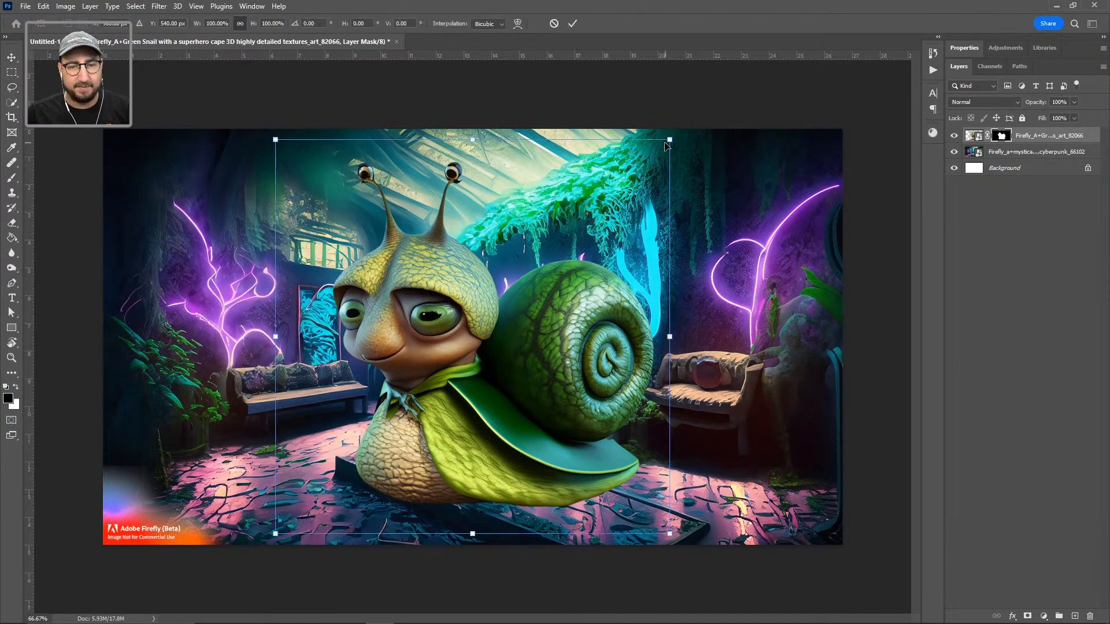
pyautogui.moveTo(669, 141); pyautogui.dragTo(384, 425)
pyautogui.moveTo(336, 502); pyautogui.dragTo(456, 456)
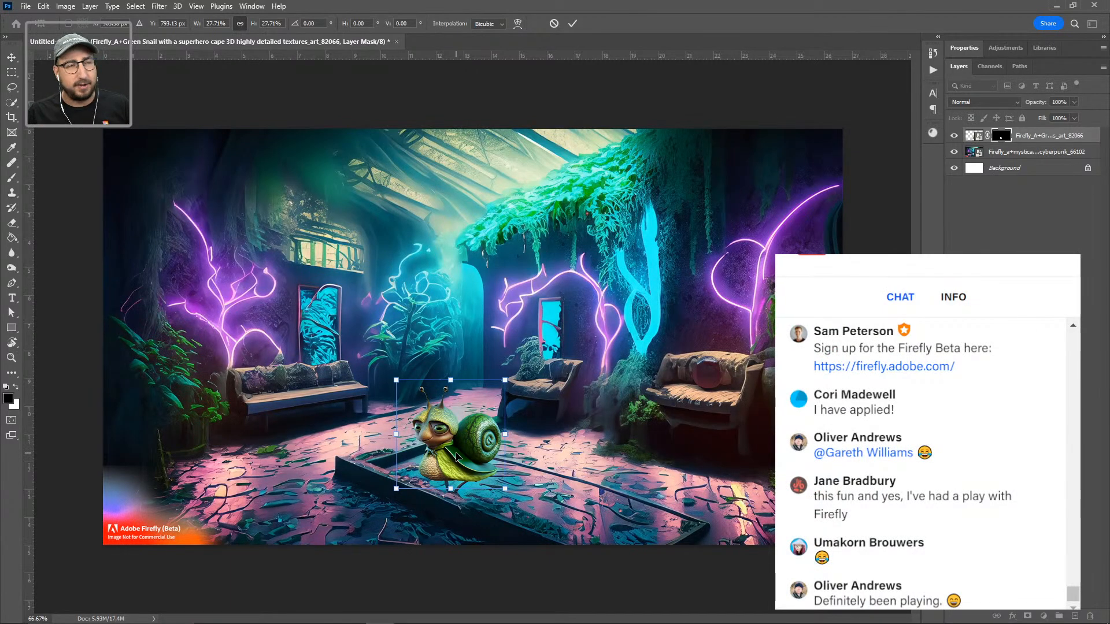
pyautogui.moveTo(505, 379); pyautogui.dragTo(630, 284)
pyautogui.moveTo(542, 377); pyautogui.dragTo(611, 319)
pyautogui.moveTo(569, 370); pyautogui.dragTo(581, 361)
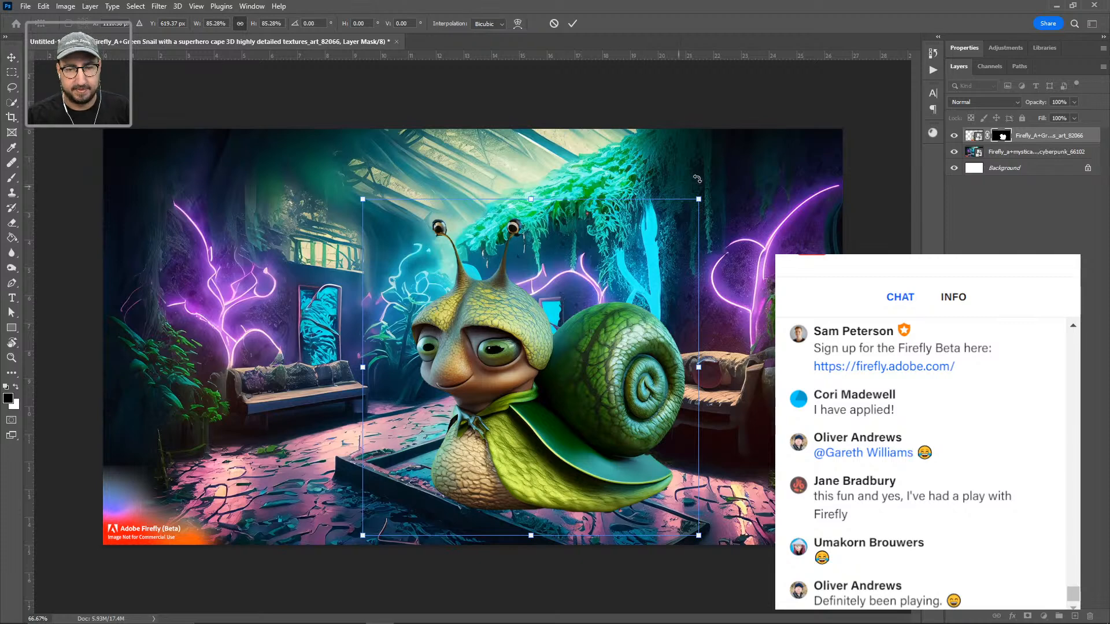
pyautogui.moveTo(698, 199); pyautogui.dragTo(578, 320)
pyautogui.moveTo(526, 420); pyautogui.dragTo(480, 451)
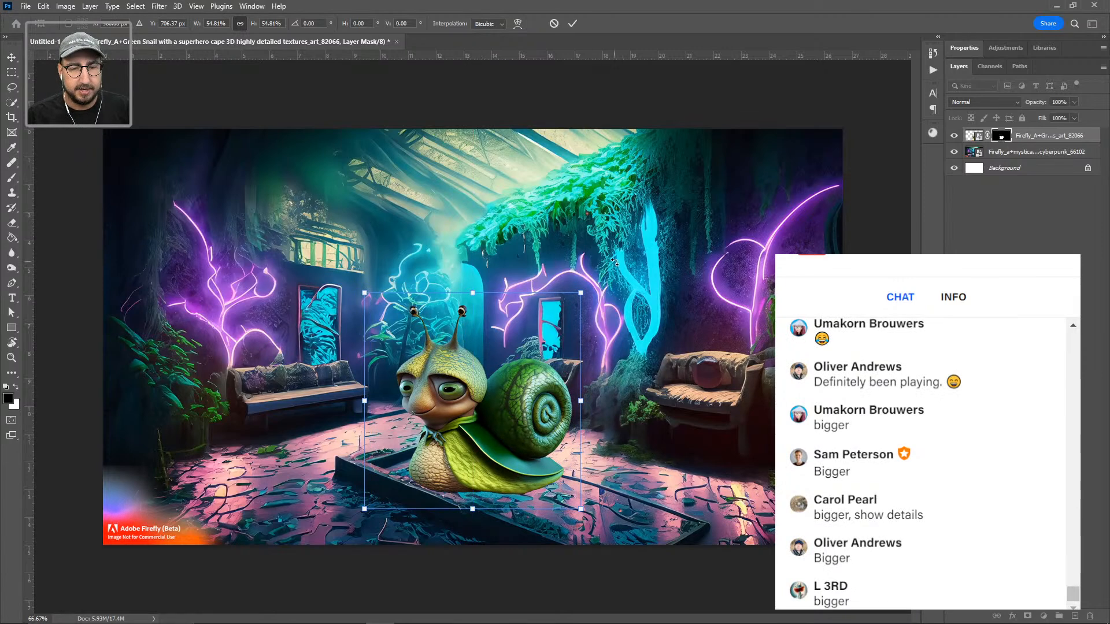
pyautogui.moveTo(581, 287); pyautogui.dragTo(792, 174)
pyautogui.moveTo(584, 378); pyautogui.dragTo(449, 477)
pyautogui.moveTo(611, 221); pyautogui.dragTo(662, 169)
pyautogui.moveTo(514, 365); pyautogui.dragTo(508, 370)
pyautogui.press('Return')
# Step: Select the room background layer, then make the snail layer active again
pyautogui.press('l')
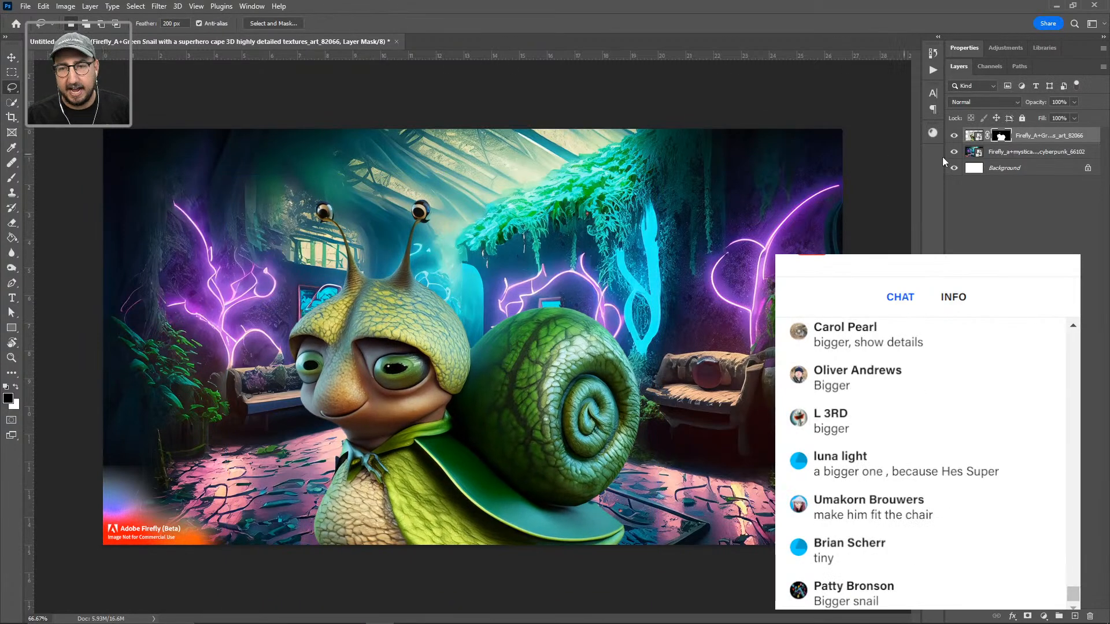
pyautogui.click(1037, 153)
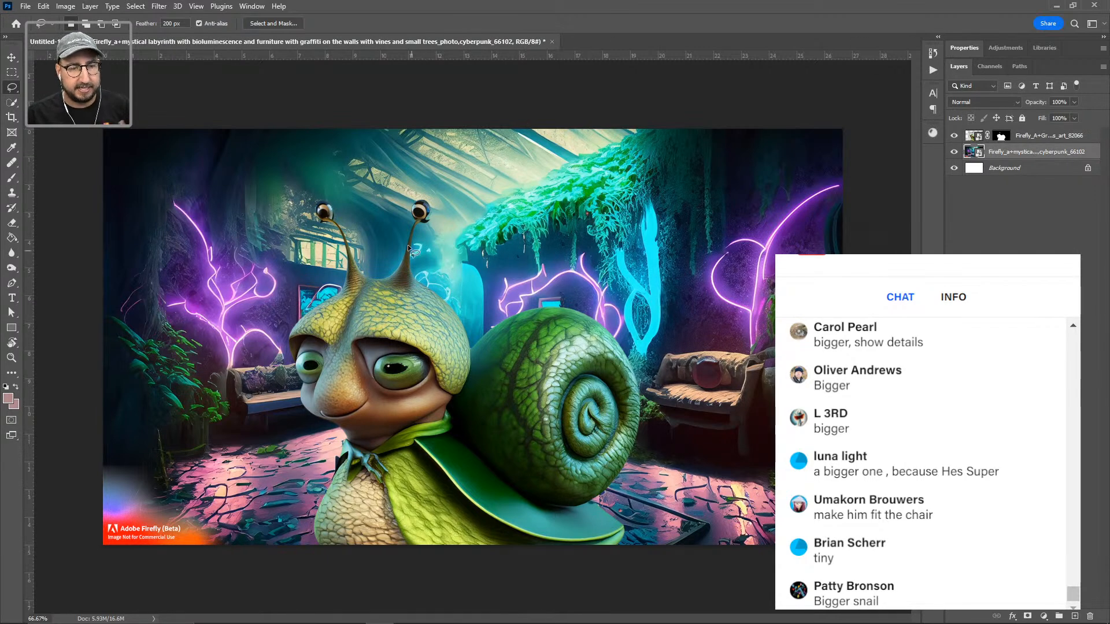
pyautogui.click(1040, 139)
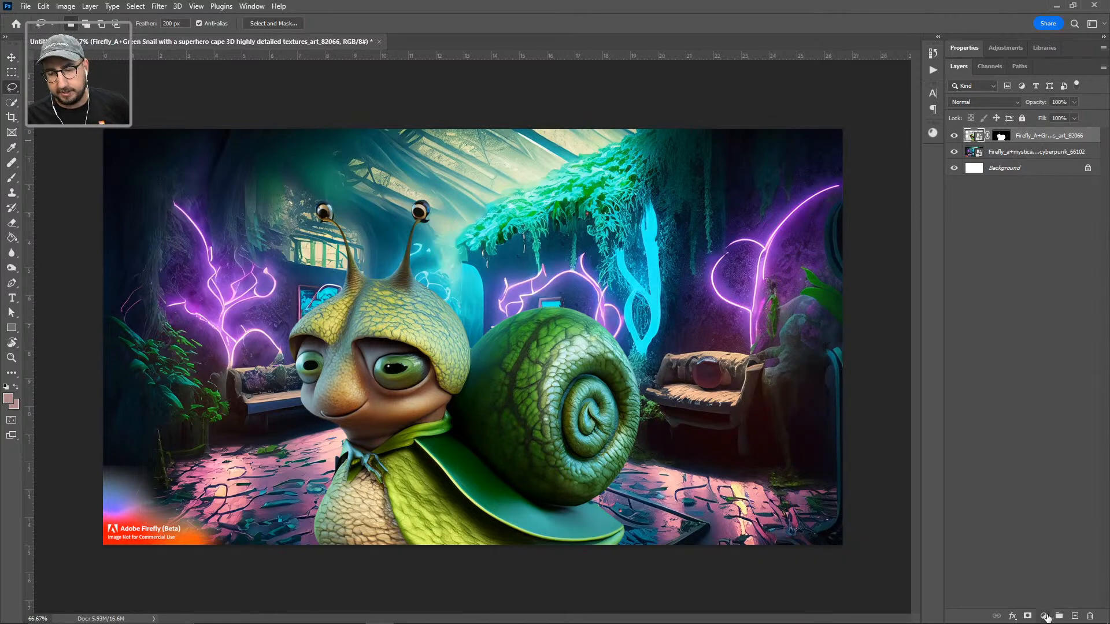
pyautogui.click(1044, 616)
# Step: Add a Gradient Map layer with a white left stop and a pale green right stop
pyautogui.click(1047, 598)
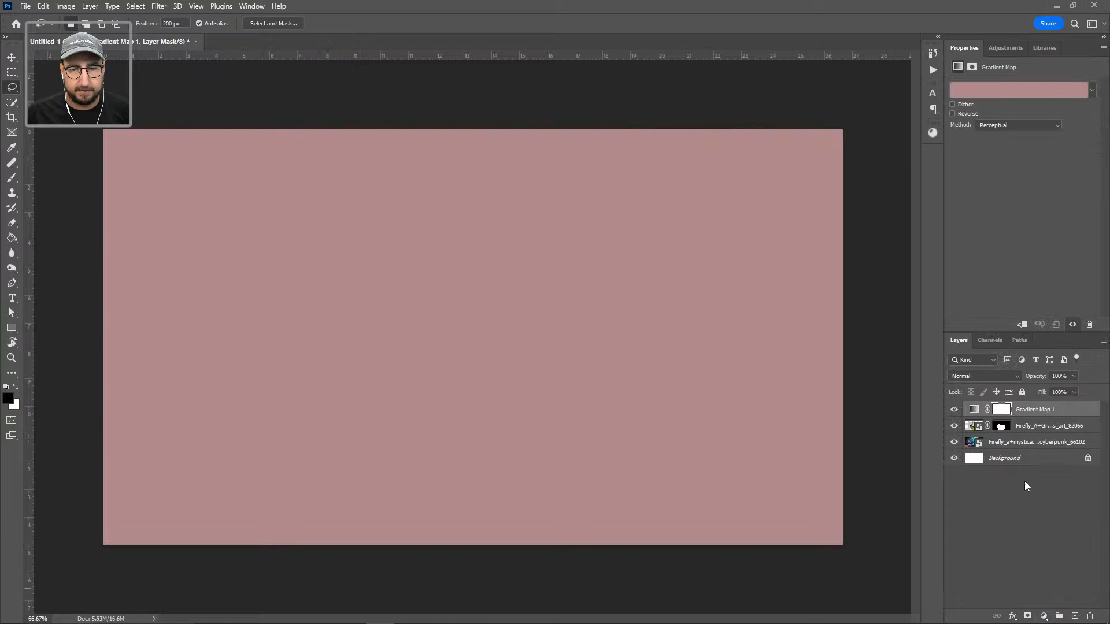
pyautogui.click(971, 93)
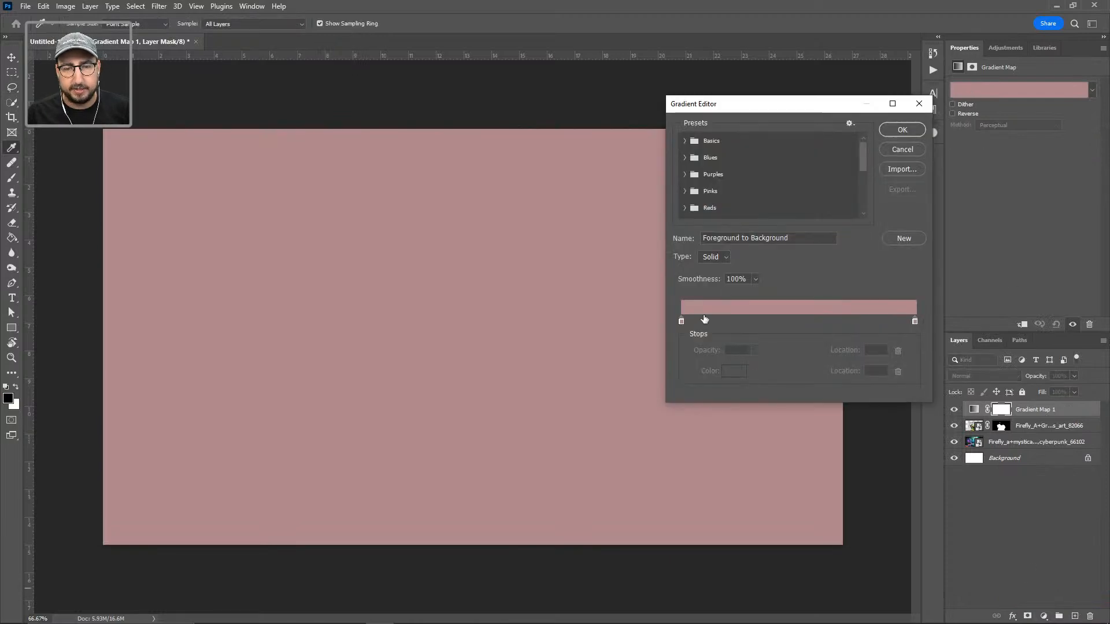
pyautogui.doubleClick(681, 322)
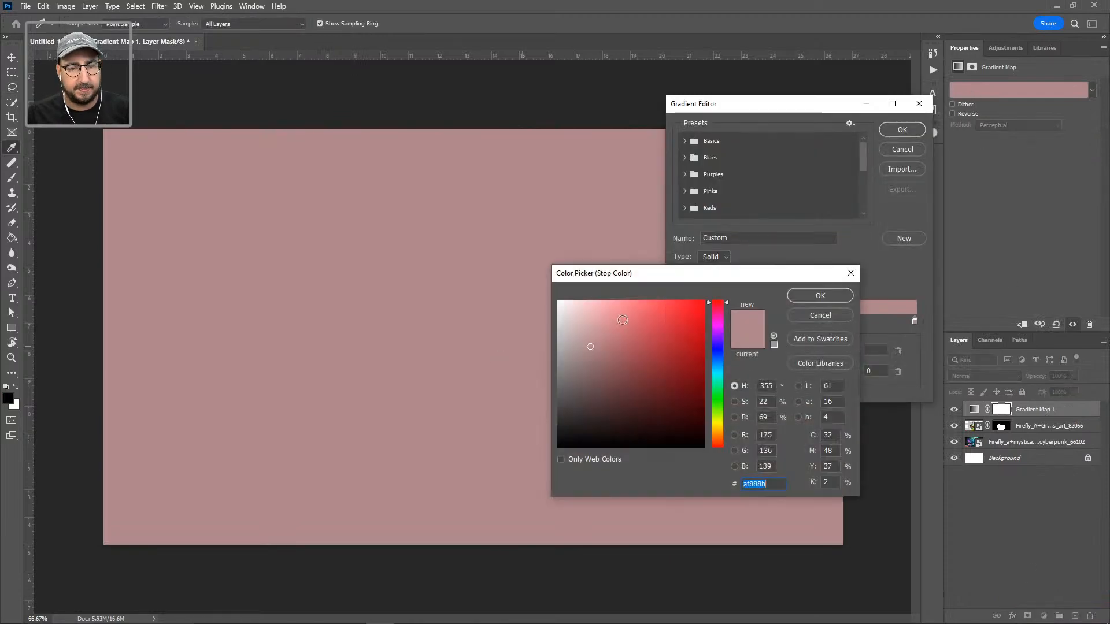
pyautogui.moveTo(571, 331); pyautogui.dragTo(558, 301)
pyautogui.click(819, 296)
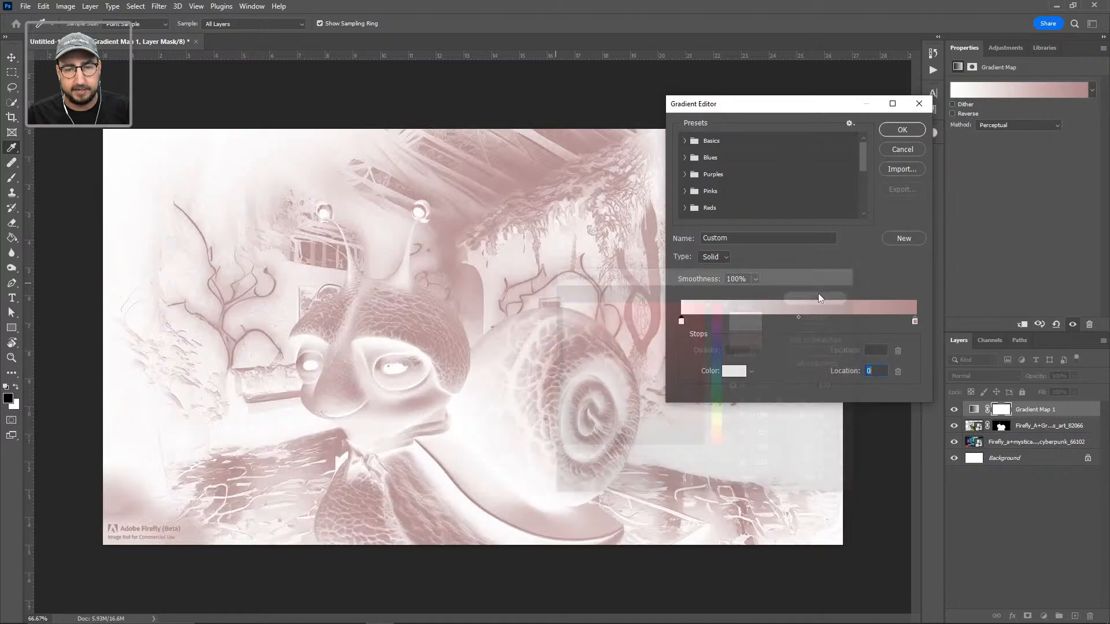
pyautogui.click(913, 321)
pyautogui.doubleClick(915, 322)
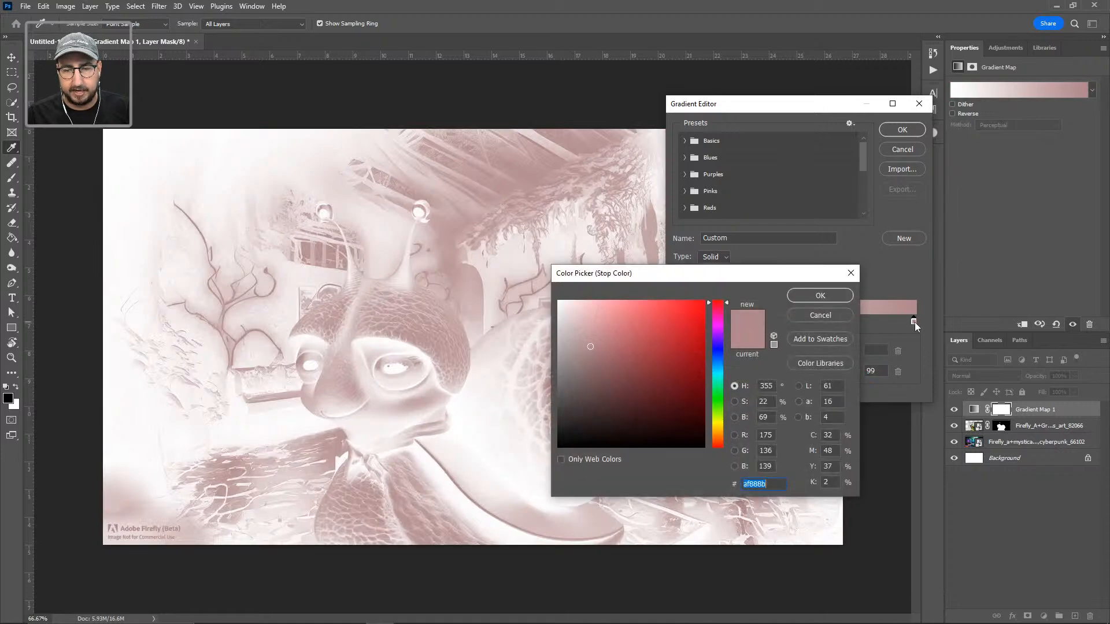
pyautogui.moveTo(715, 384); pyautogui.dragTo(715, 405)
pyautogui.click(612, 308)
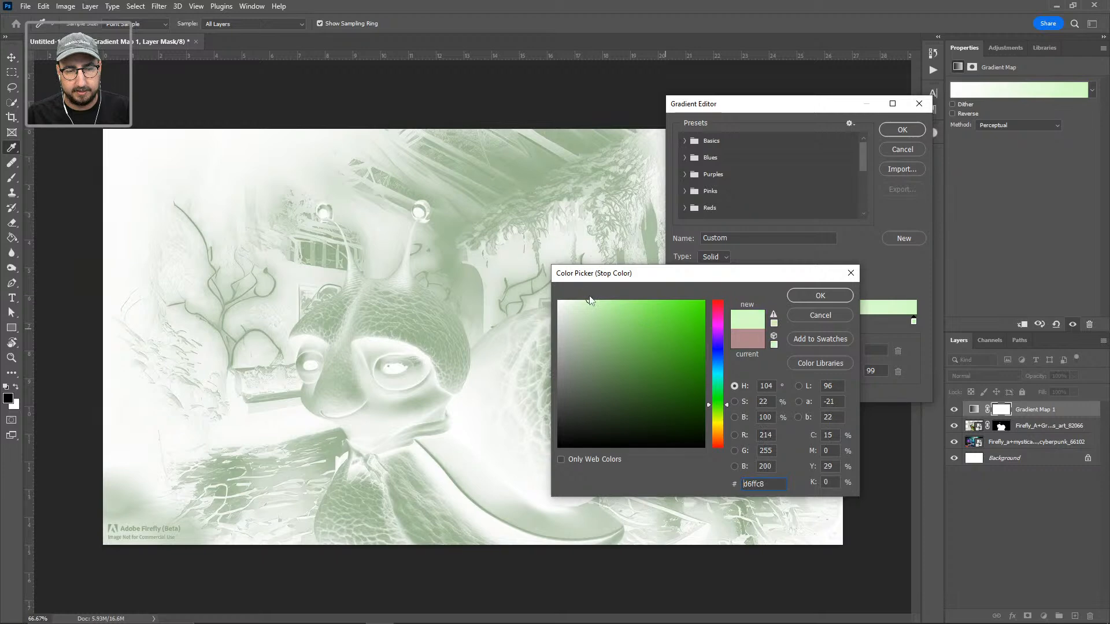
pyautogui.click(589, 301)
pyautogui.click(821, 296)
# Step: Move the white stop to 71% and the green stop to 30%, then confirm the gradient
pyautogui.moveTo(678, 323); pyautogui.dragTo(847, 322)
pyautogui.moveTo(915, 323); pyautogui.dragTo(749, 322)
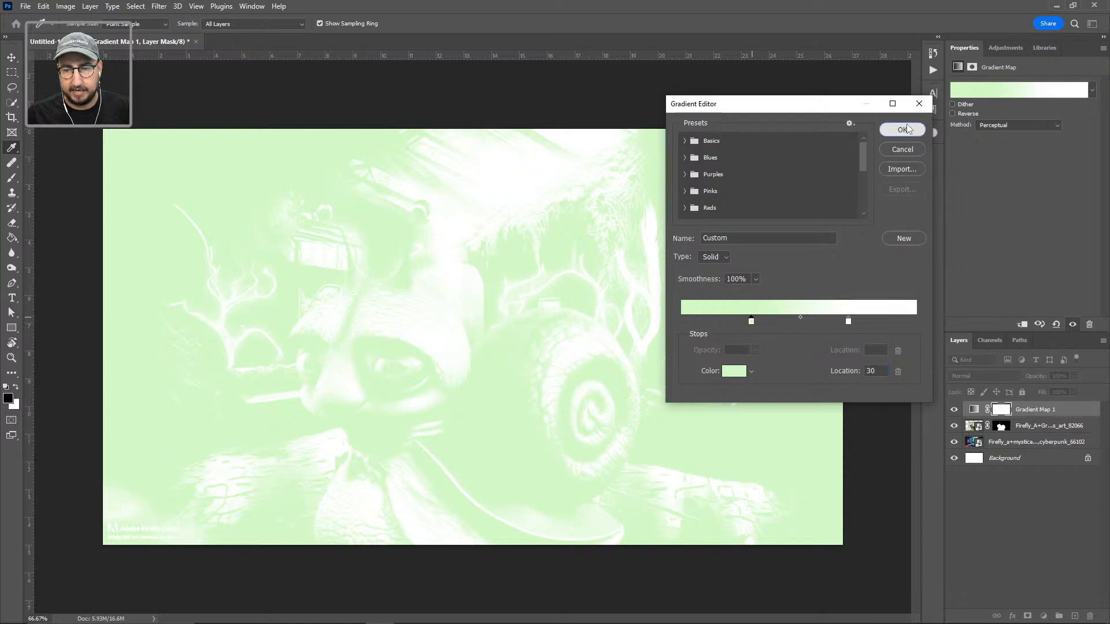
pyautogui.click(902, 129)
pyautogui.click(969, 377)
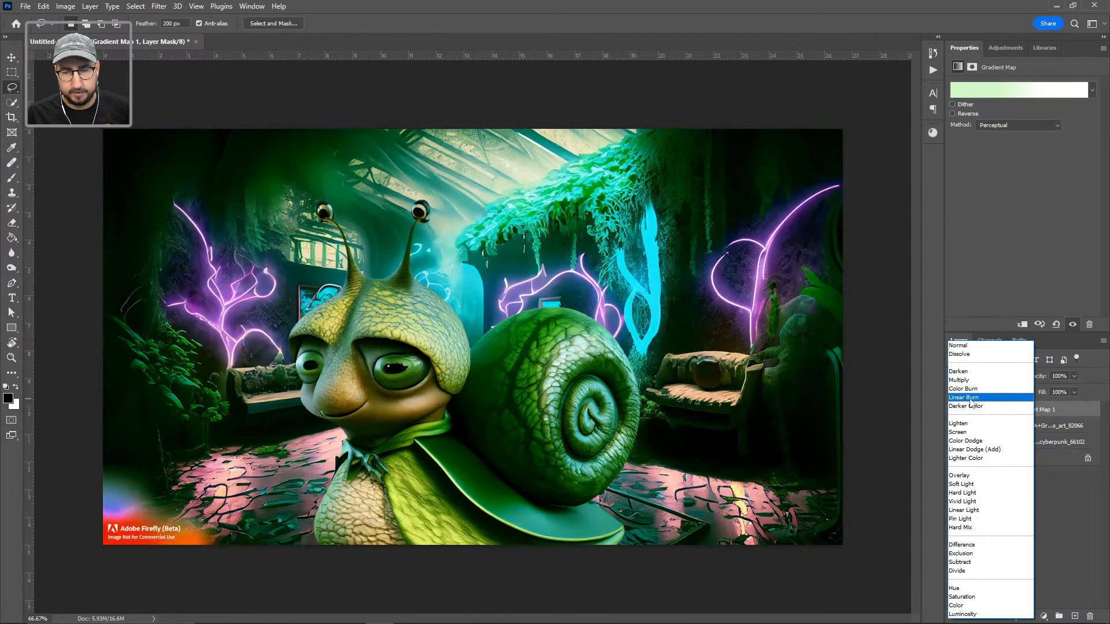
# Step: Blend the Gradient Map in Linear Burn, add Brightness 34, and merge everything into Layer 1
pyautogui.click(971, 398)
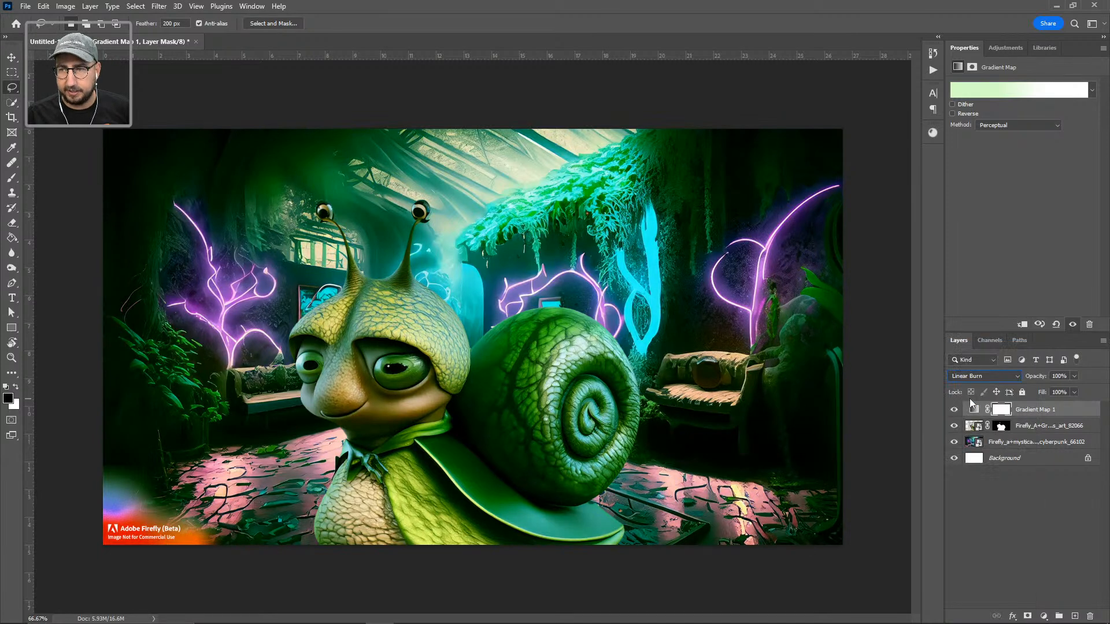
pyautogui.click(1043, 616)
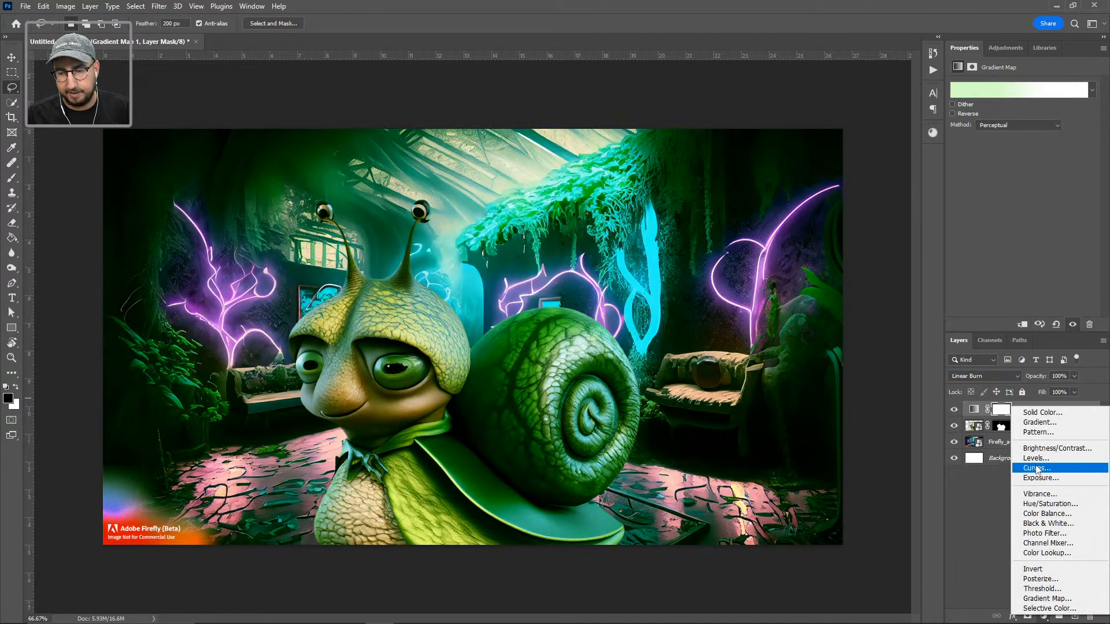
pyautogui.click(1045, 449)
pyautogui.moveTo(1035, 119); pyautogui.dragTo(1035, 118)
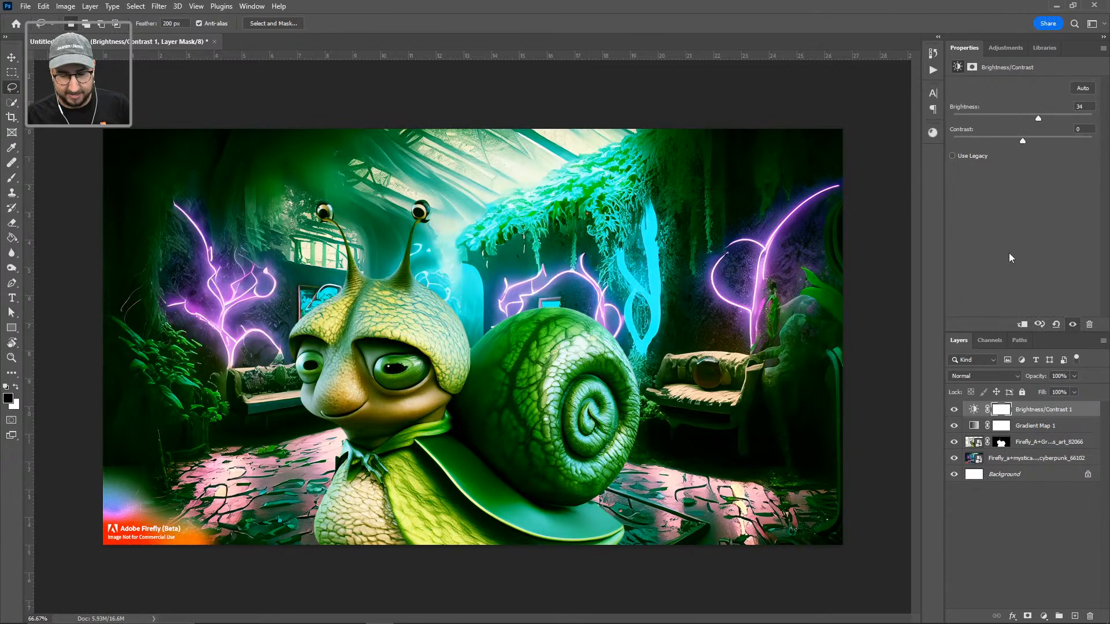
pyautogui.hotkey('ctrl', 'shift', 'alt', 'e')
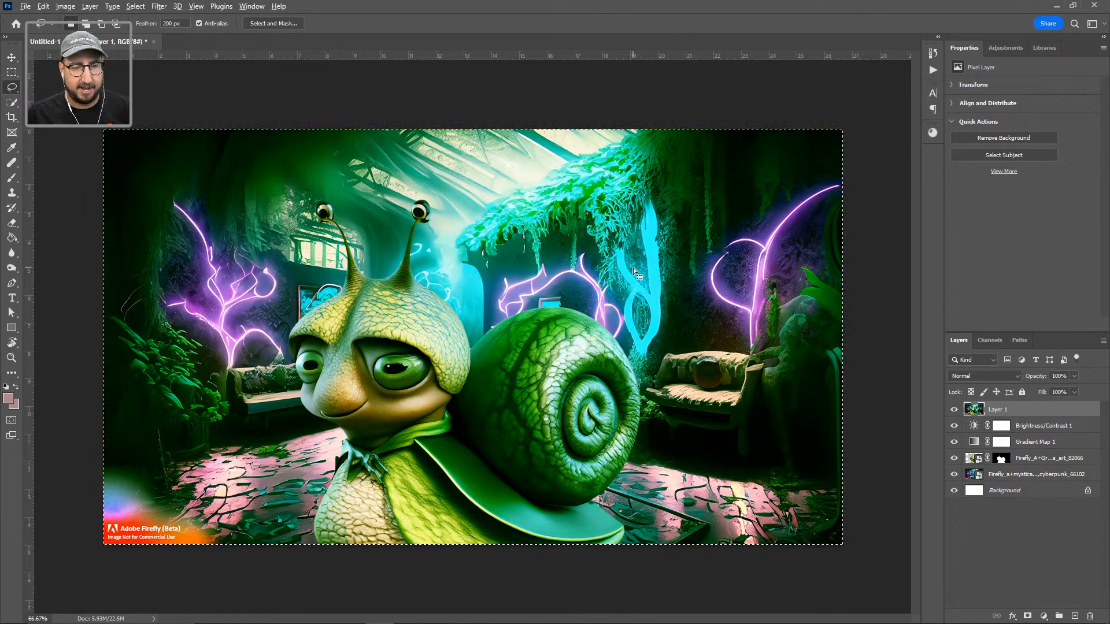
pyautogui.hotkey('alt', 'Tab')
pyautogui.hotkey('alt', 'Tab')
pyautogui.hotkey('alt', 'Tab')
pyautogui.hotkey('alt', 'Tab')
pyautogui.hotkey('alt', 'Tab')
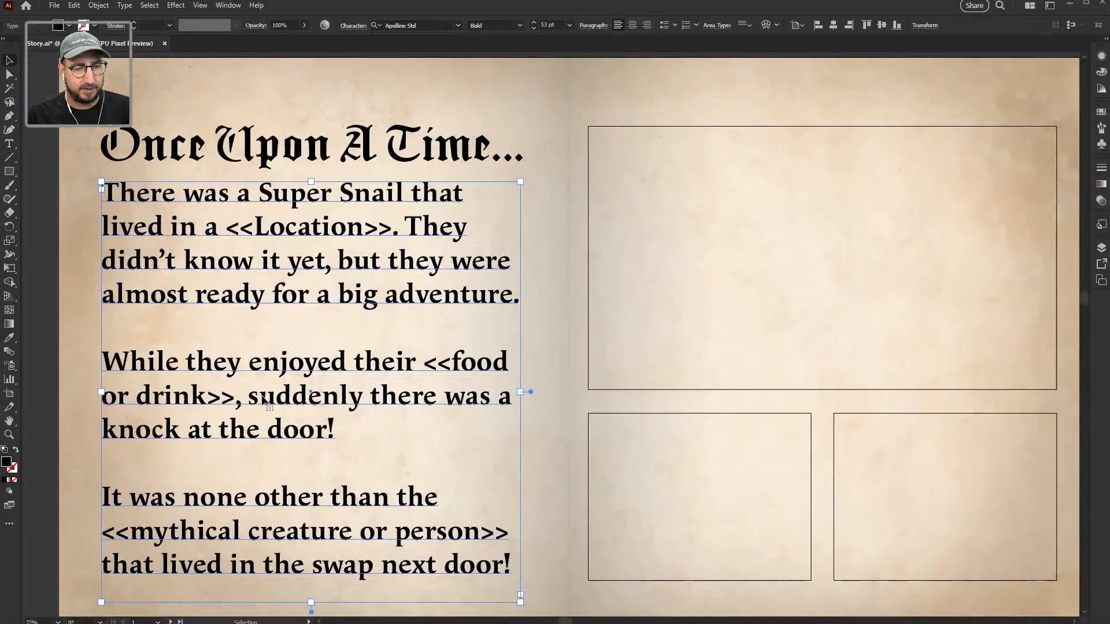
# Step: Paste the finished snail image and scale it to fill the spread's top frame
pyautogui.hotkey('ctrl', 'v')
pyautogui.moveTo(586, 321); pyautogui.dragTo(842, 241)
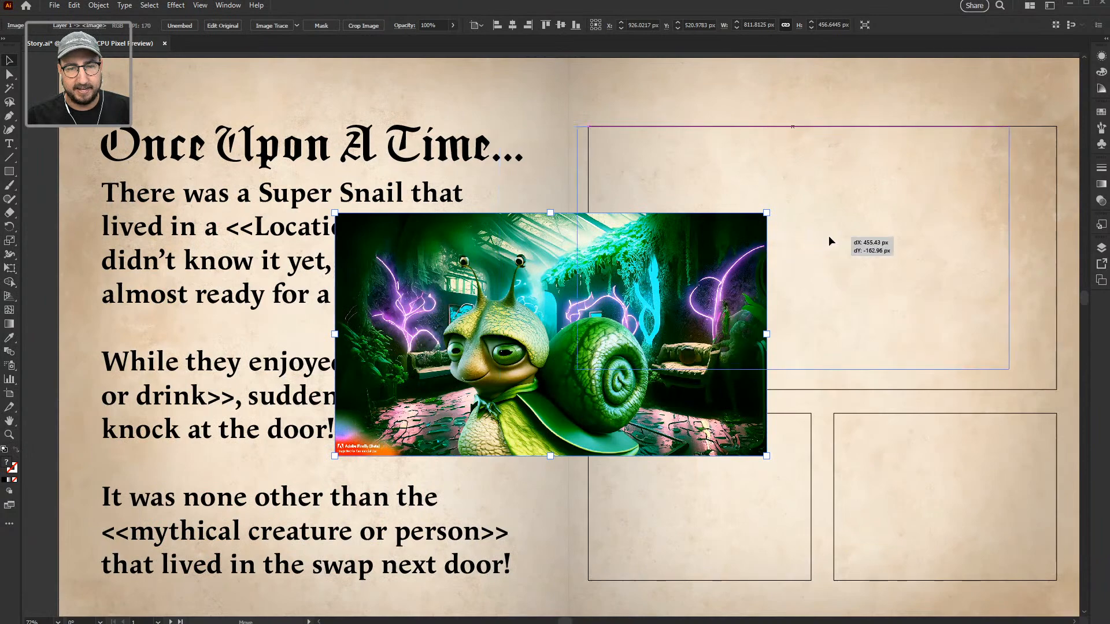
pyautogui.hscroll(3, 842, 240)
pyautogui.moveTo(917, 369); pyautogui.dragTo(955, 391)
pyautogui.moveTo(564, 381); pyautogui.dragTo(699, 363)
pyautogui.click(74, 240)
# Step: Replace the <<Location>> placeholder in the story with 'ancient labyrinth'
pyautogui.press('t')
pyautogui.moveTo(418, 214); pyautogui.dragTo(260, 207)
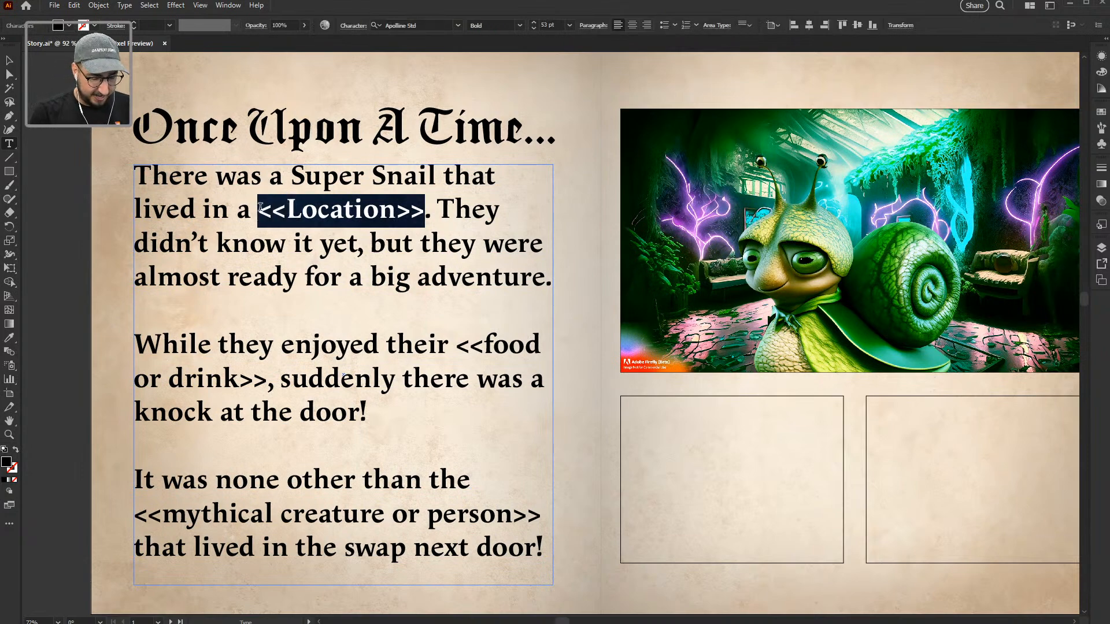
pyautogui.write('ancient L')
pyautogui.press('BackSpace')
pyautogui.write('labyrinth')
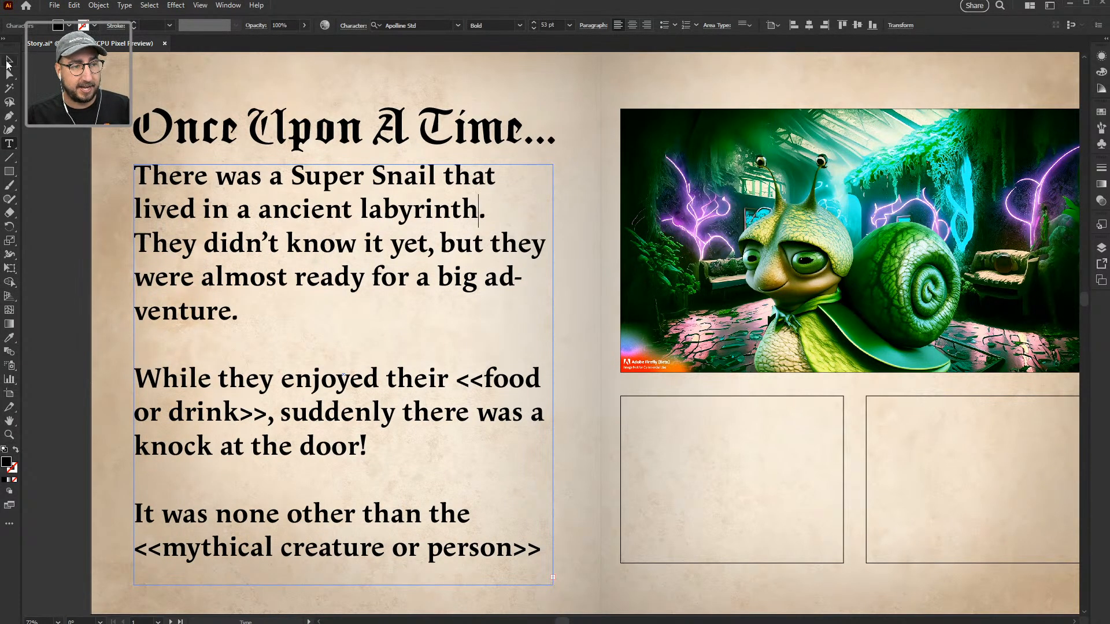
pyautogui.click(8, 60)
pyautogui.moveTo(288, 194); pyautogui.dragTo(231, 157)
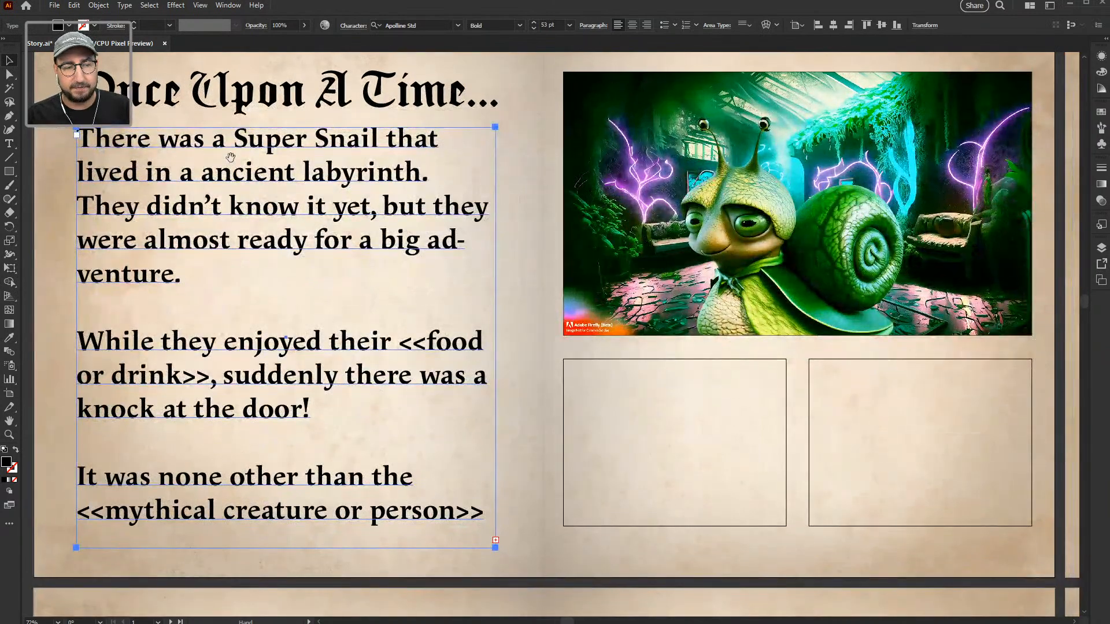
pyautogui.moveTo(316, 239); pyautogui.dragTo(339, 241)
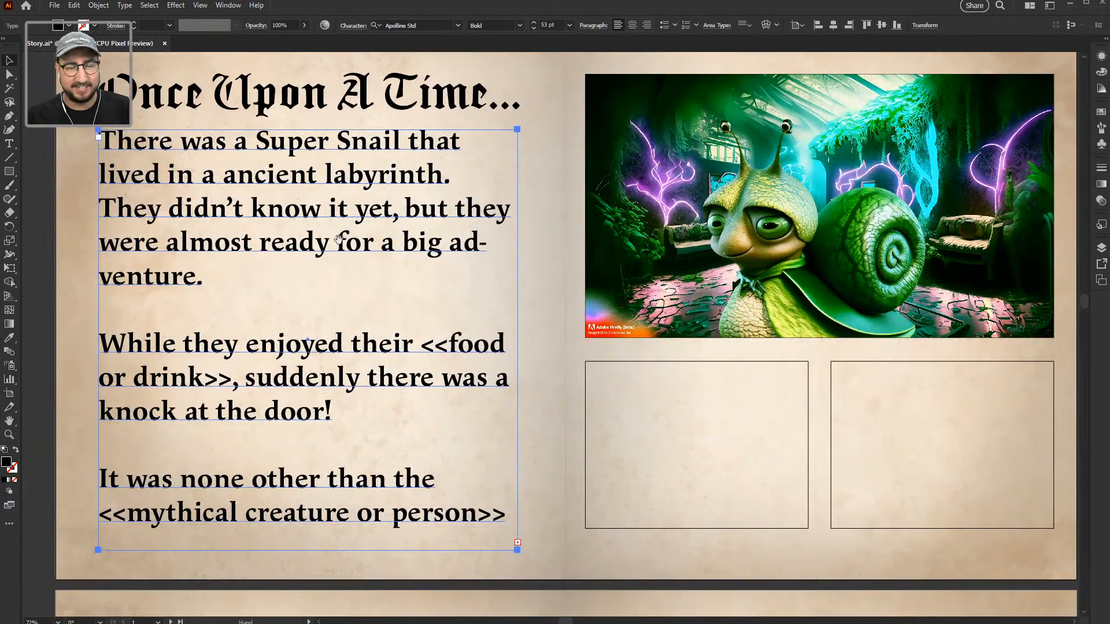
pyautogui.click(40, 298)
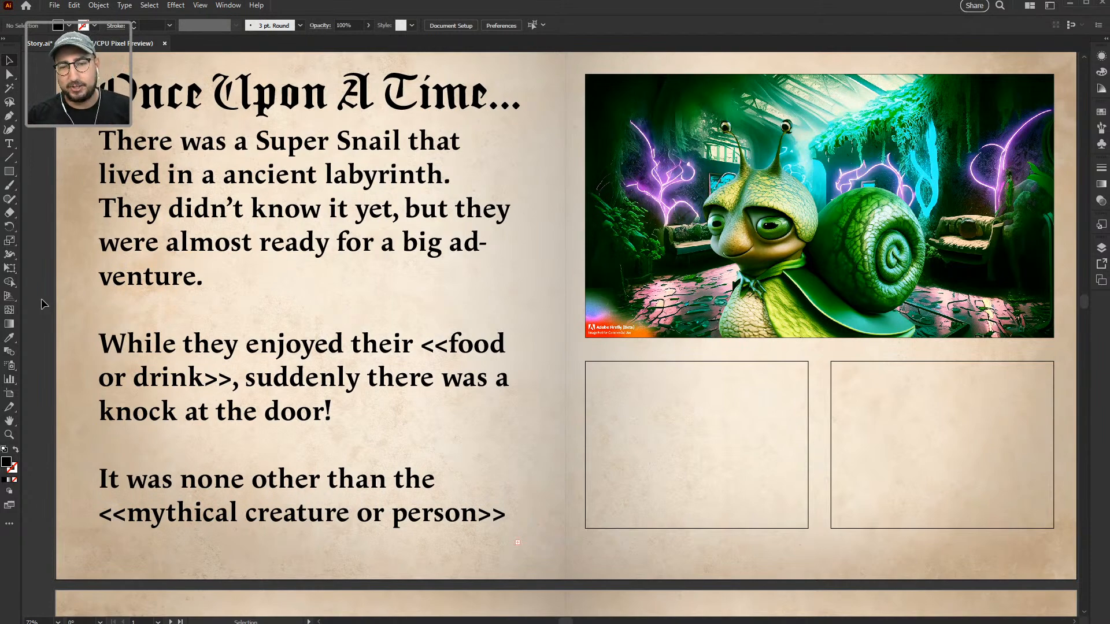
pyautogui.hotkey('alt', 'Tab')
pyautogui.hotkey('alt', 'Tab')
pyautogui.hotkey('alt', 'Tab')
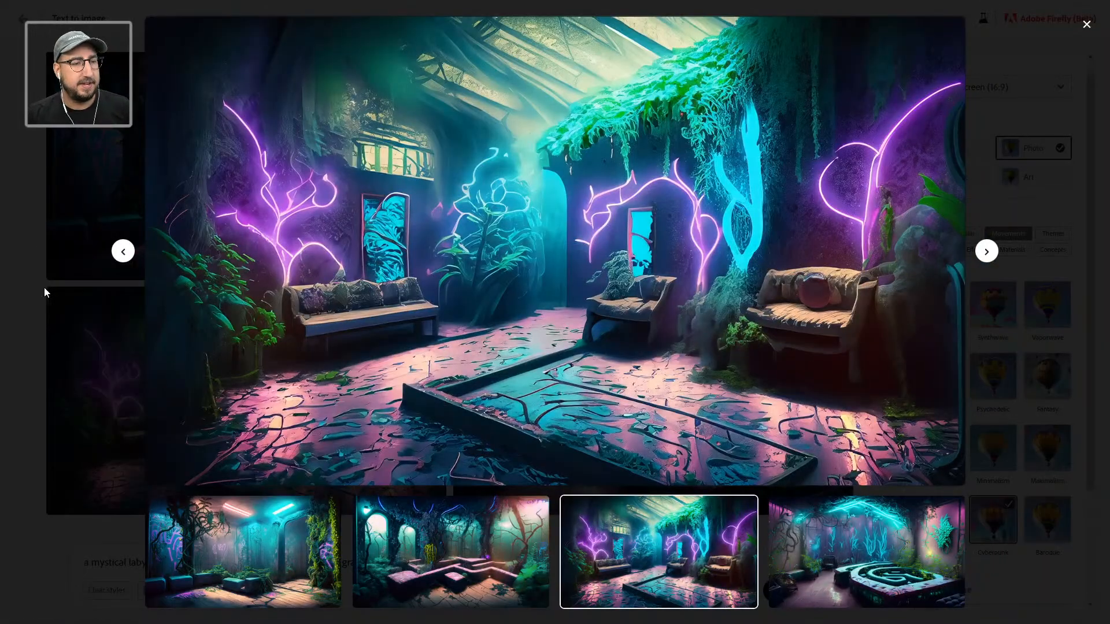
# Step: Generate images from 'Peanut Butter and Jelly Sandwich with 4 layers and cookies as the bread'
pyautogui.click(44, 286)
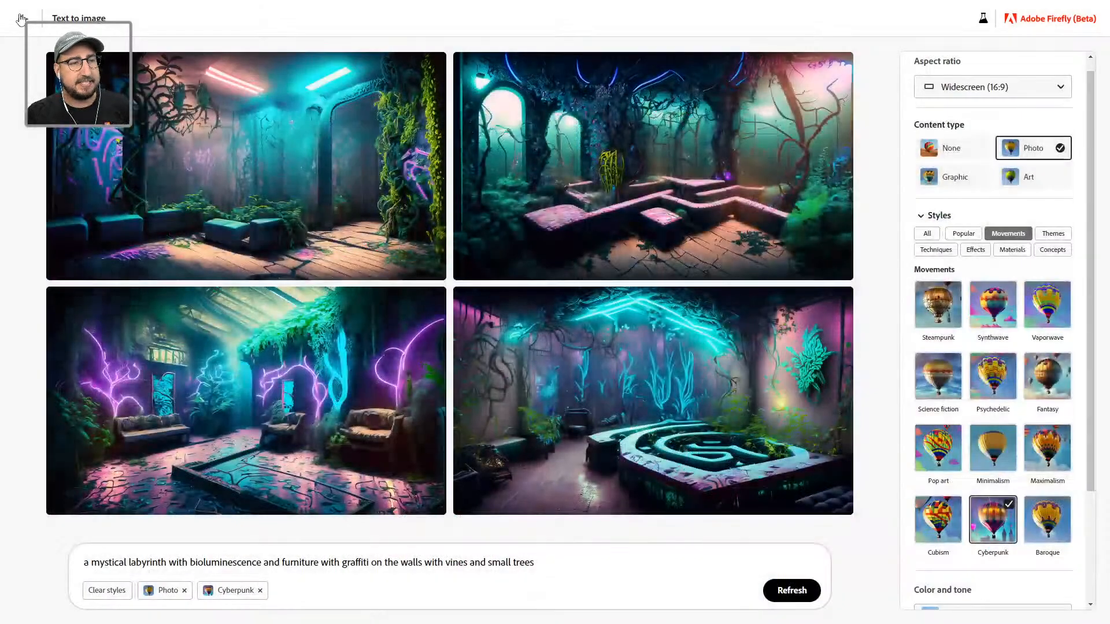
pyautogui.click(22, 18)
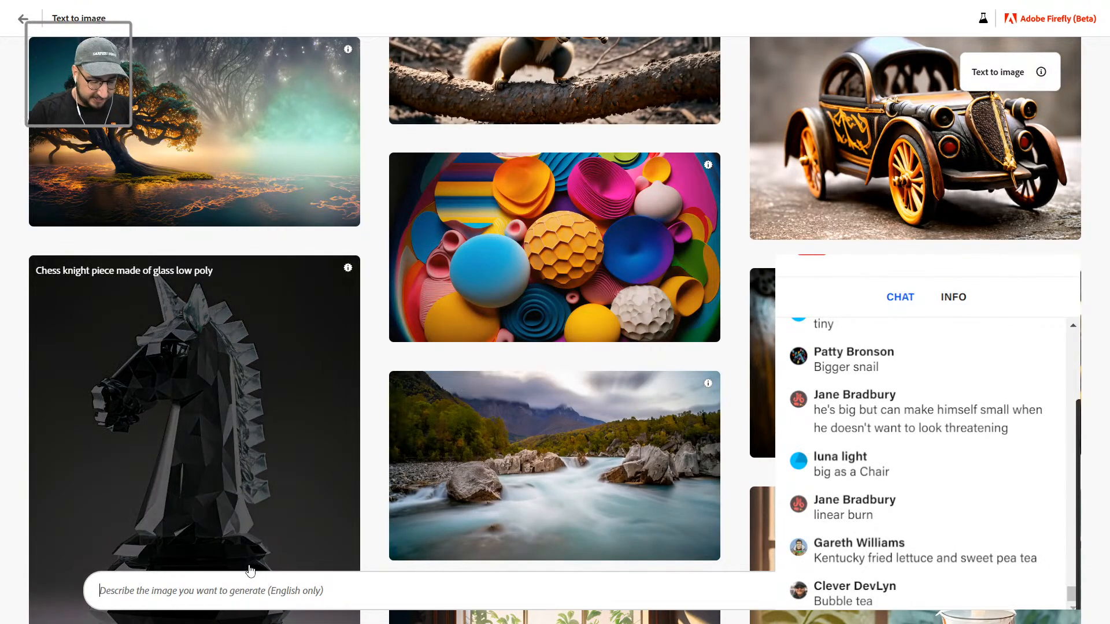
pyautogui.write('Peanut Butter ')
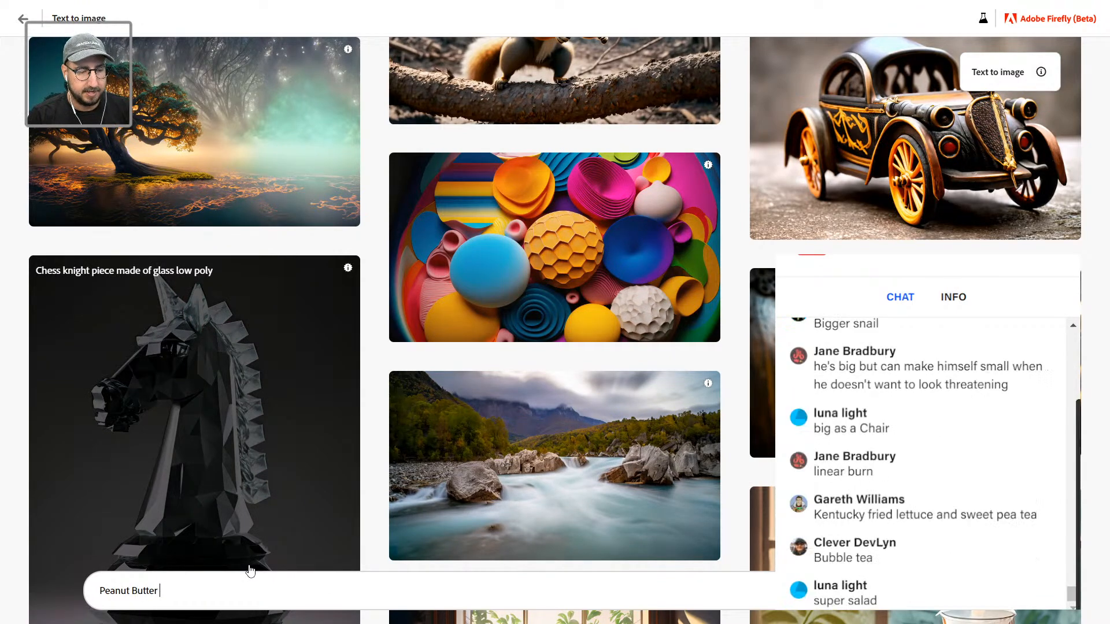
pyautogui.write('and Jelly San')
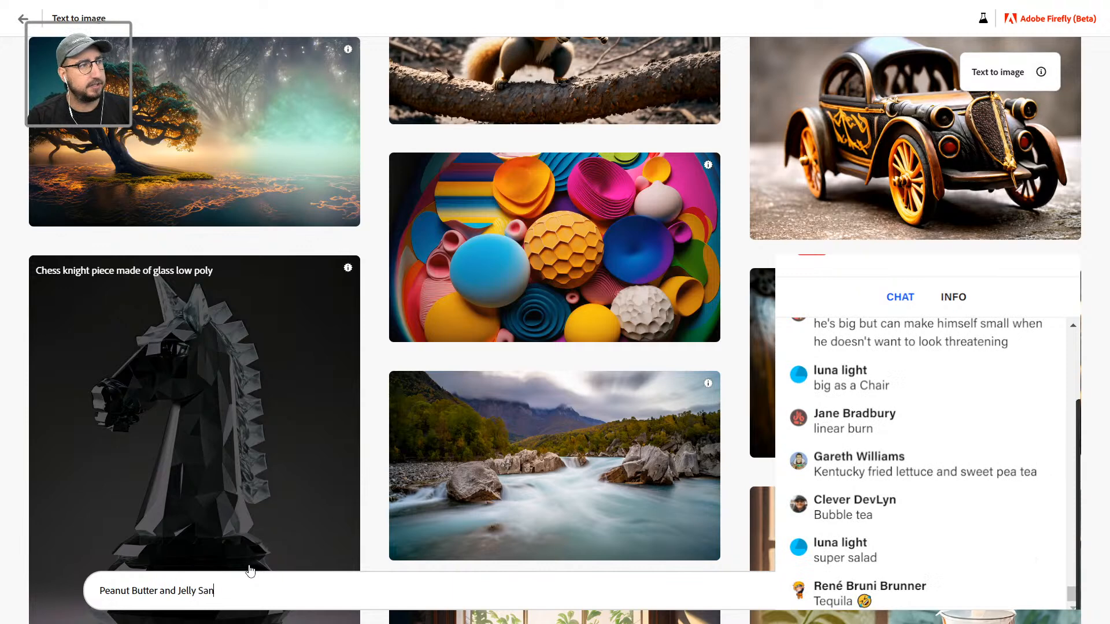
pyautogui.write('dwich with ')
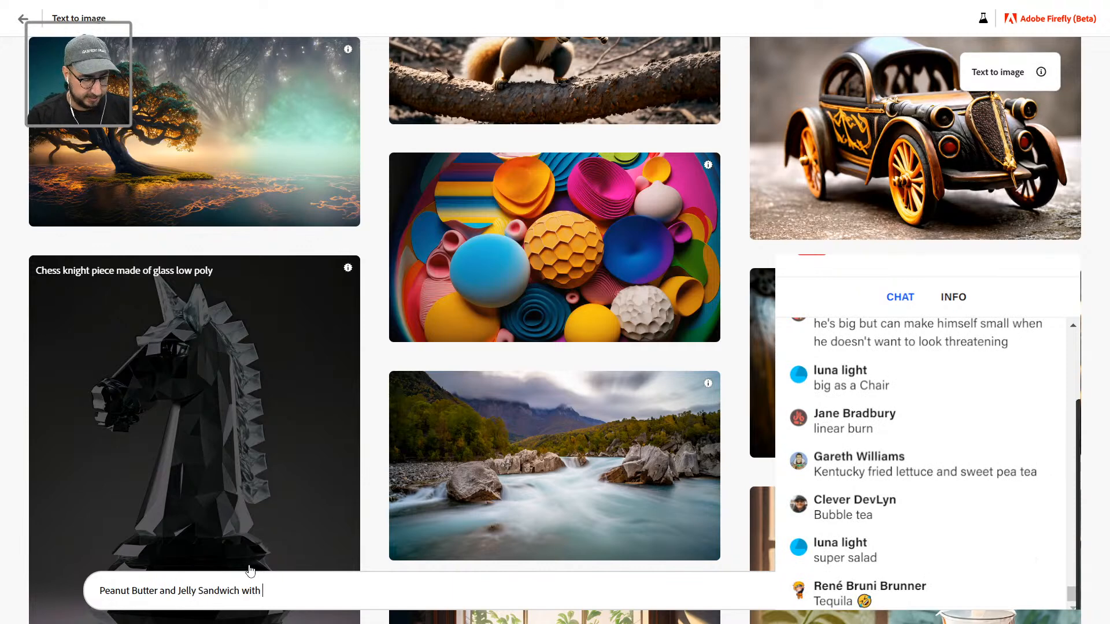
pyautogui.write('4 laye')
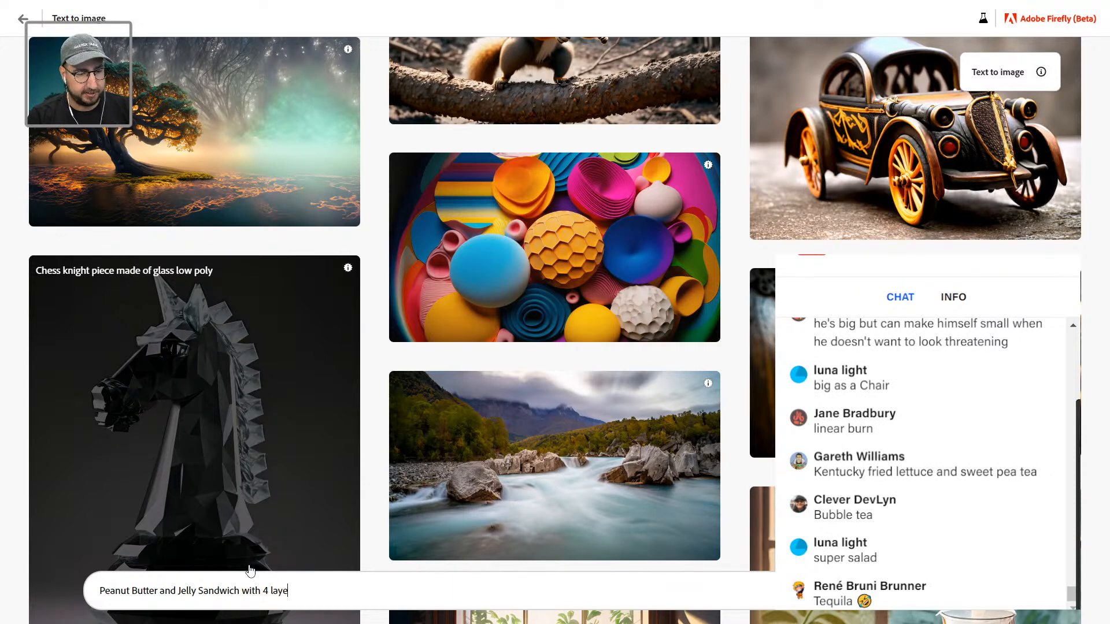
pyautogui.write('rs and cookies a')
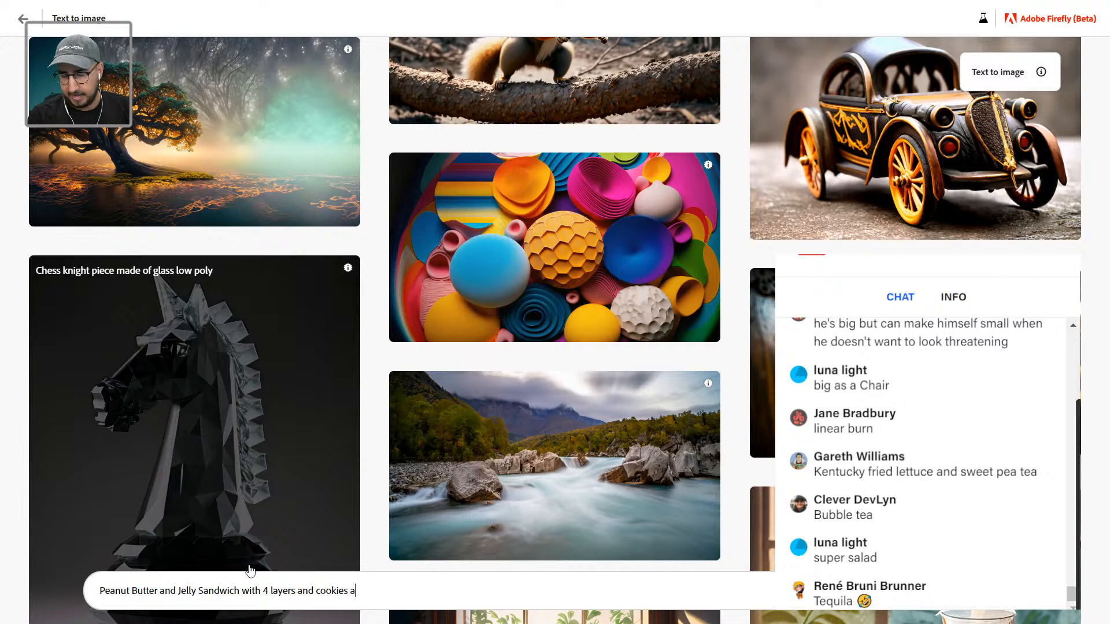
pyautogui.write('s the bread')
pyautogui.press('Return')
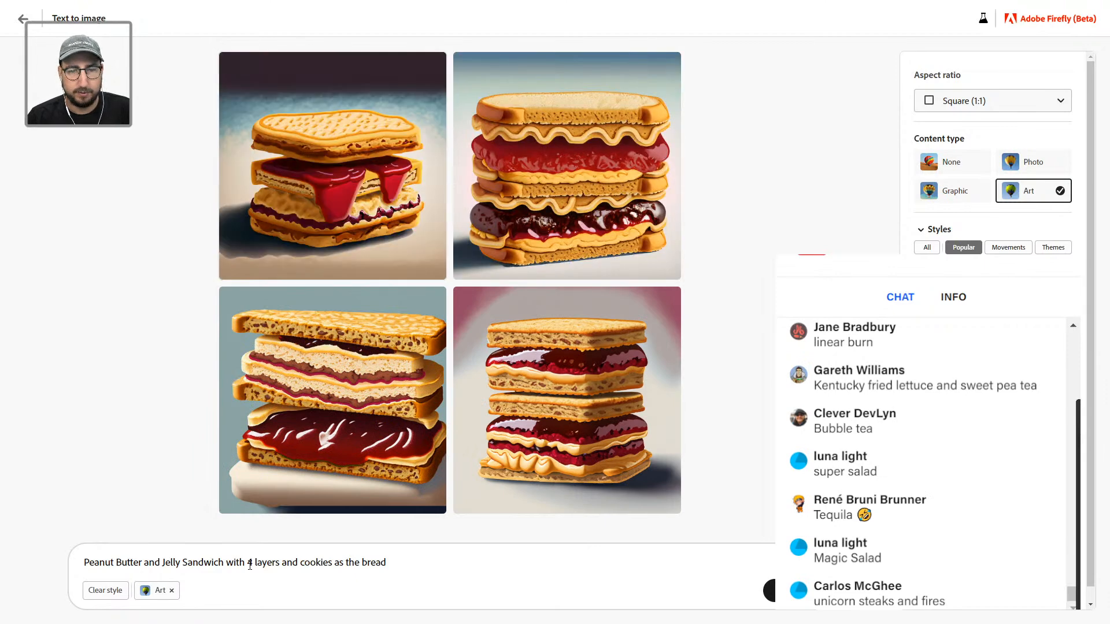
# Step: Preview the top-left sandwich image enlarged, then return to the results grid
pyautogui.moveTo(372, 156)
pyautogui.click(347, 178)
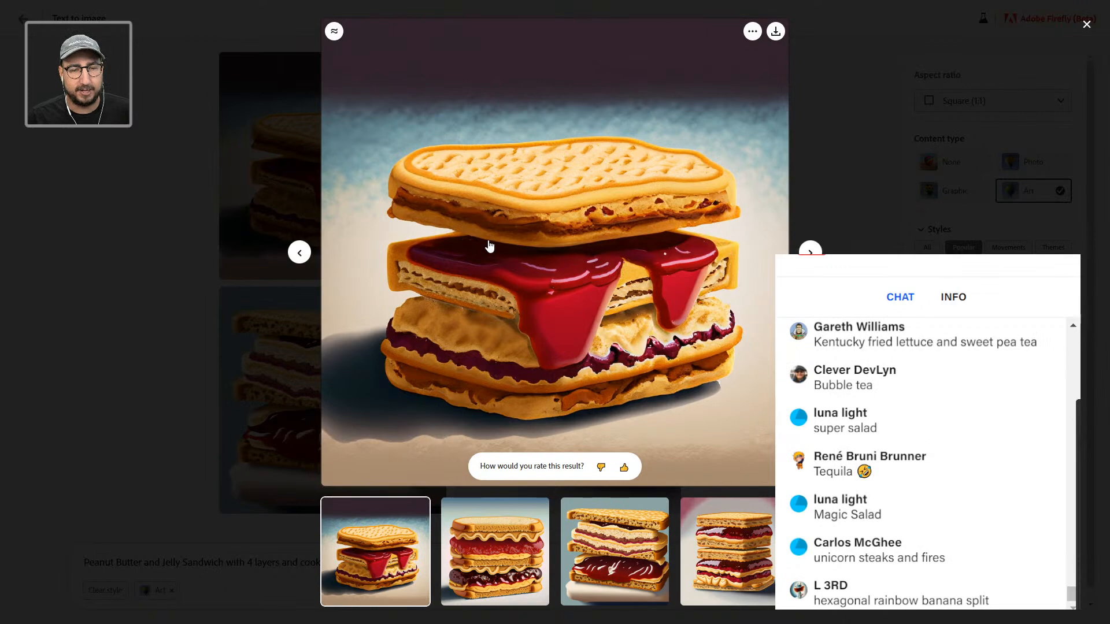
pyautogui.click(123, 179)
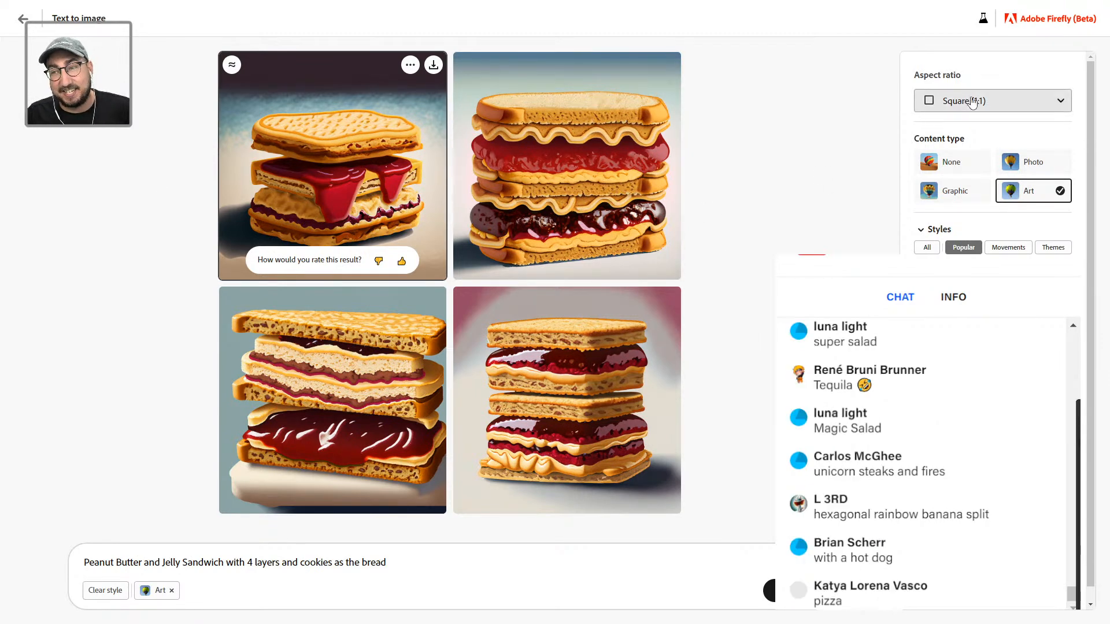
pyautogui.tripleClick(394, 556)
# Step: Change the prompt to 'Hexagonal Rainbow banana split with a hot dog' at Widescreen (16:9)
pyautogui.press('BackSpace')
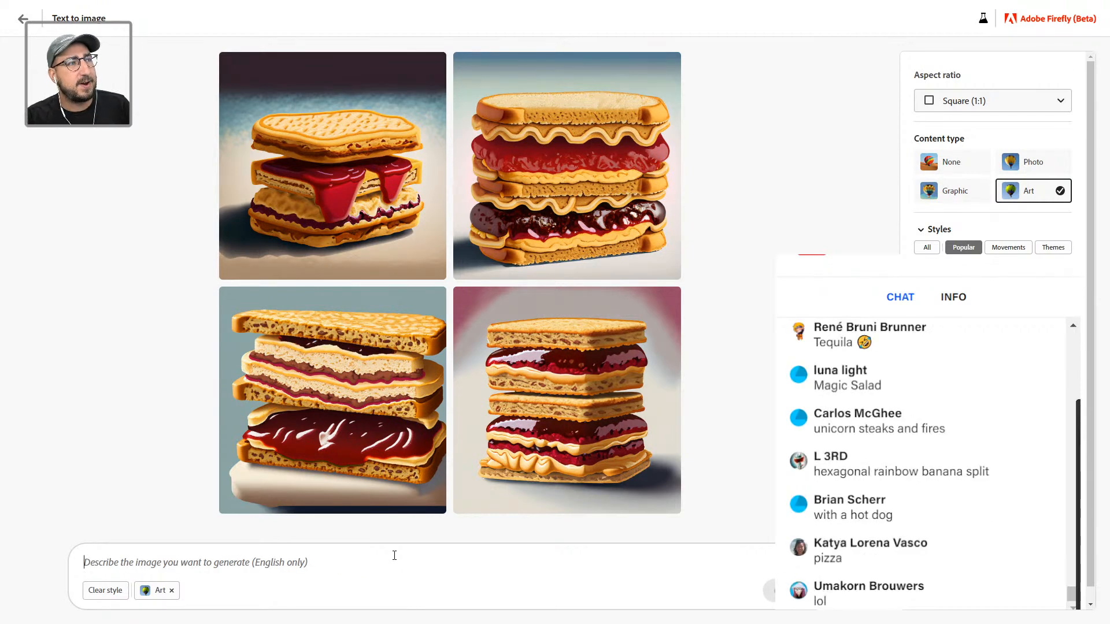
pyautogui.write('Hexagonal Rainbow banana spli')
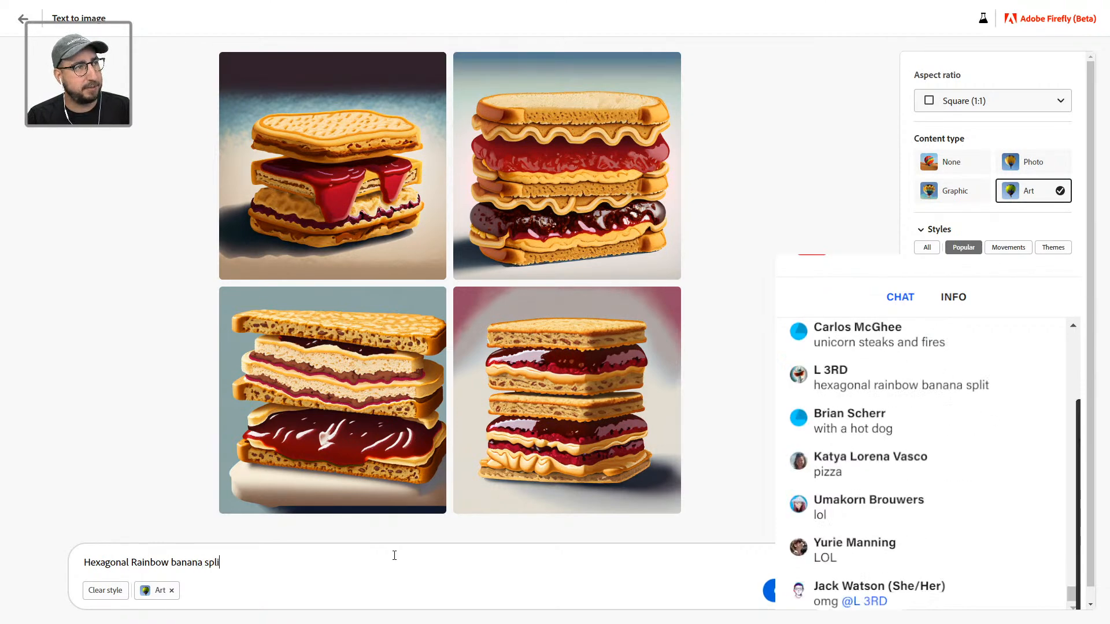
pyautogui.write('t wi')
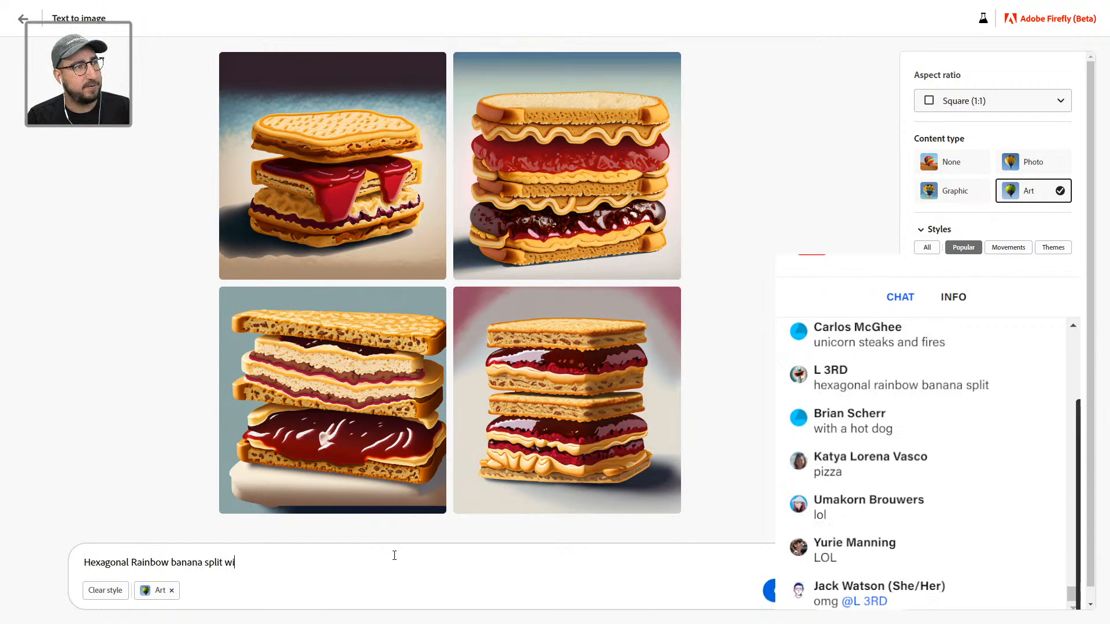
pyautogui.write('th a hot dog')
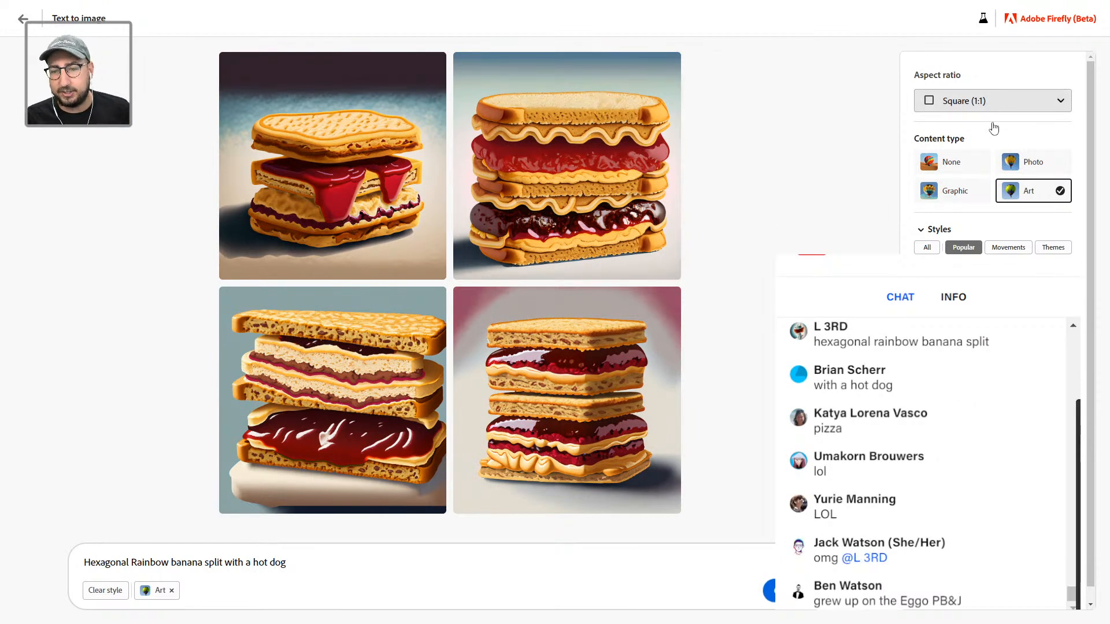
pyautogui.click(994, 102)
pyautogui.click(983, 200)
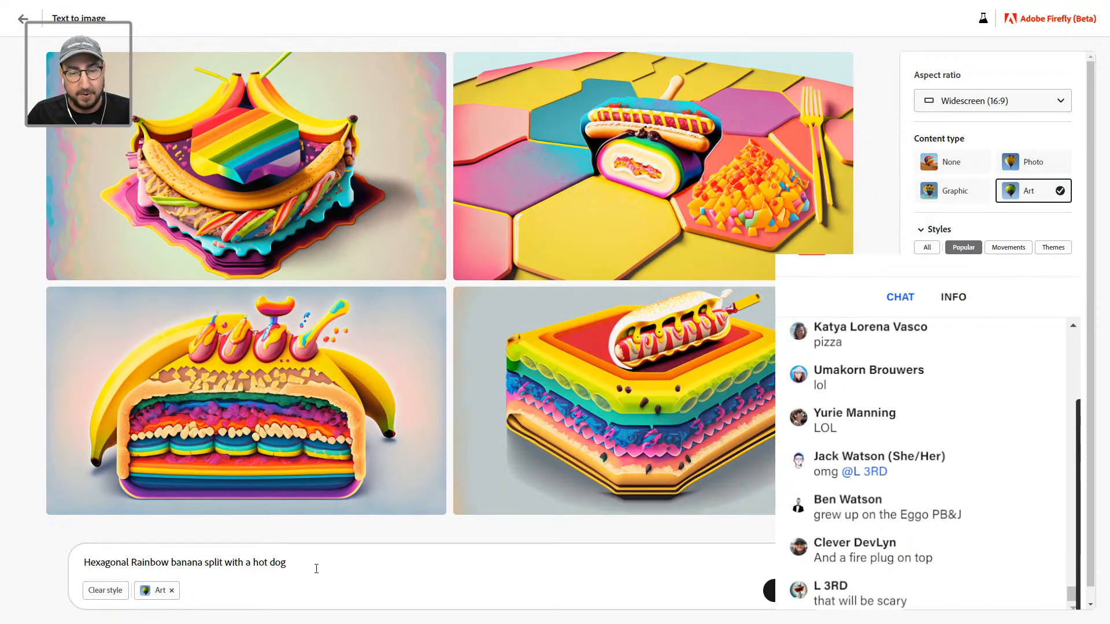
# Step: Insert 'ice cream sunday' after 'split', regenerate, and set content type to Photo
pyautogui.click(222, 563)
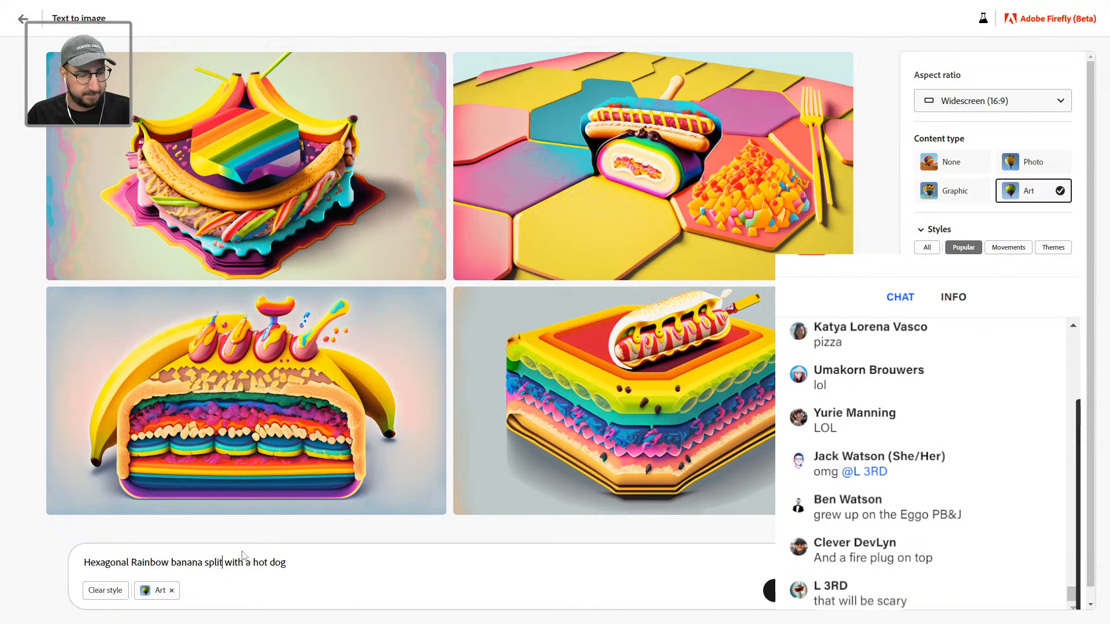
pyautogui.write('ice ')
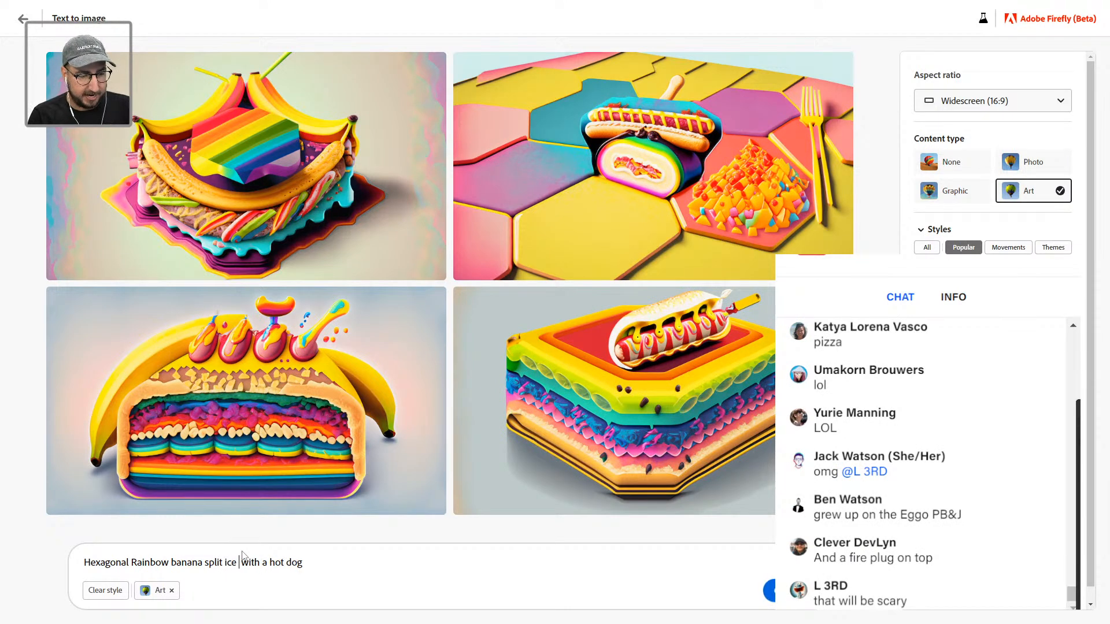
pyautogui.write('cream sunday')
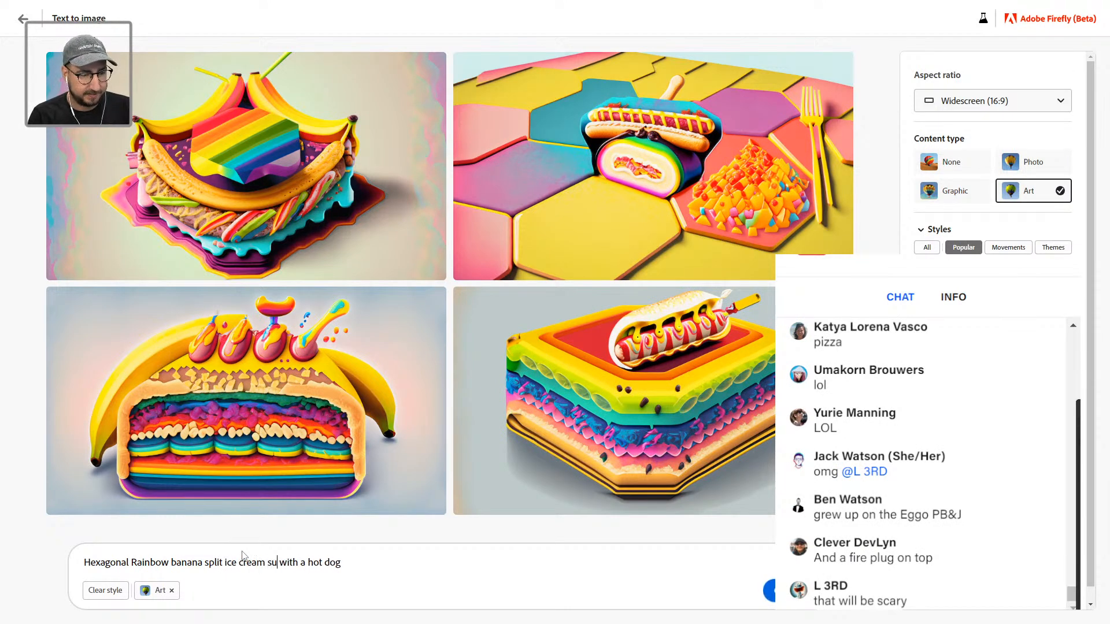
pyautogui.press('Return')
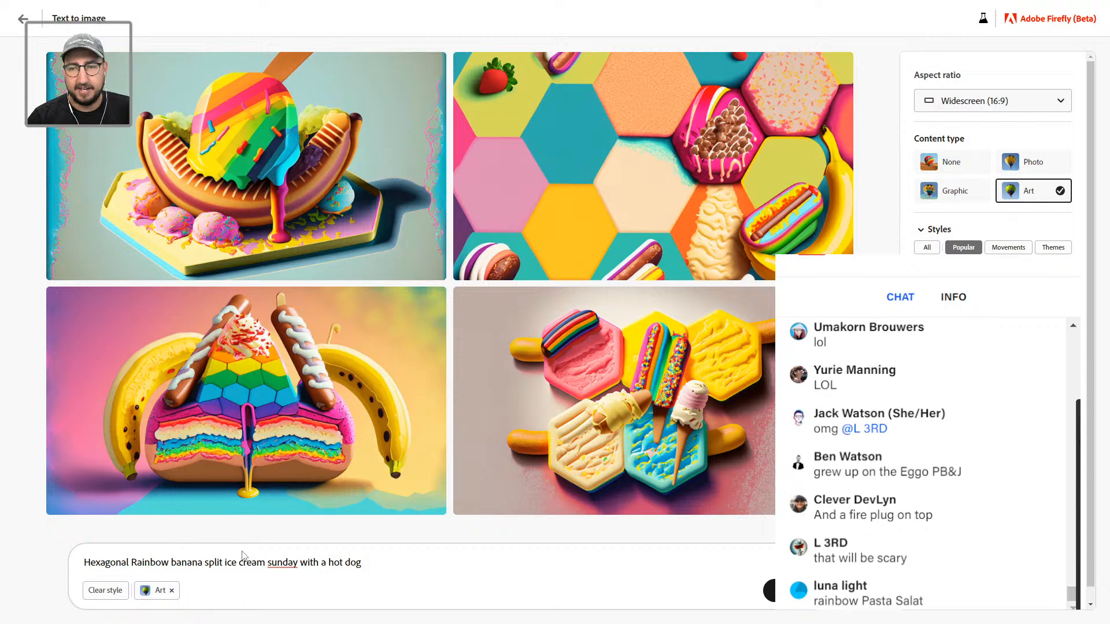
pyautogui.click(1026, 161)
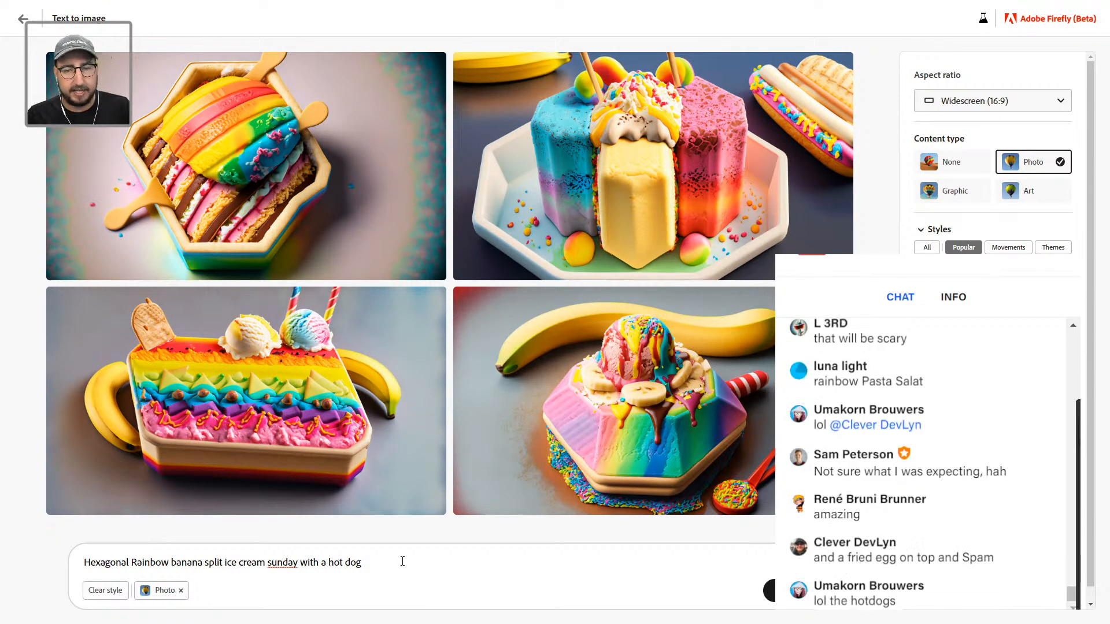
# Step: Apply Studio lighting, Vibrant color and Wide angle, append 'with sprinkles', and generate
pyautogui.scroll(-1, 971, 514)
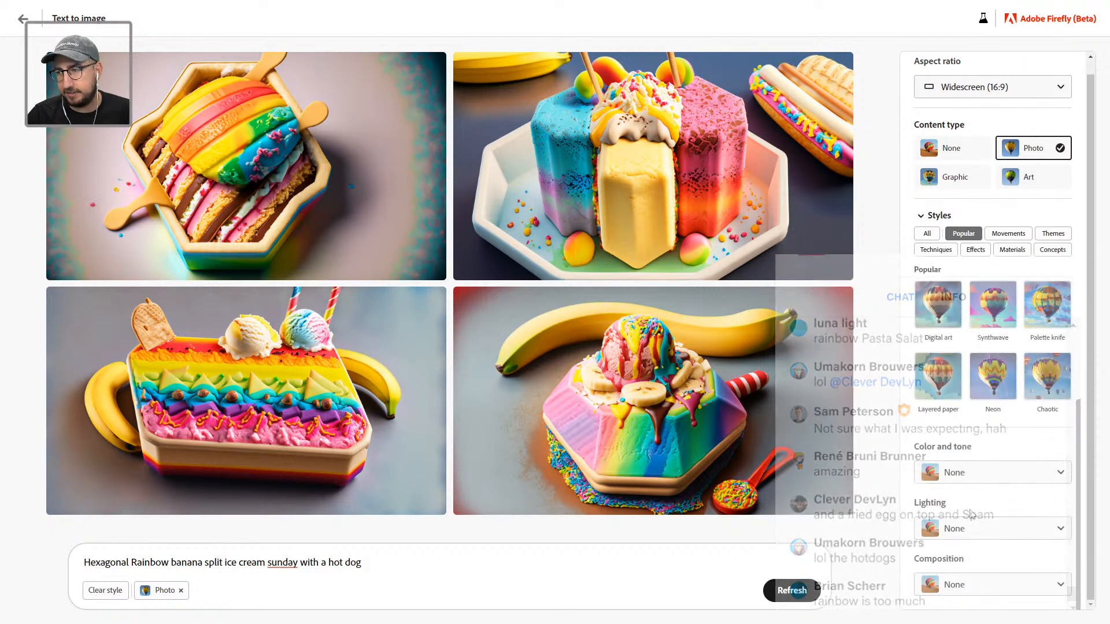
pyautogui.click(956, 528)
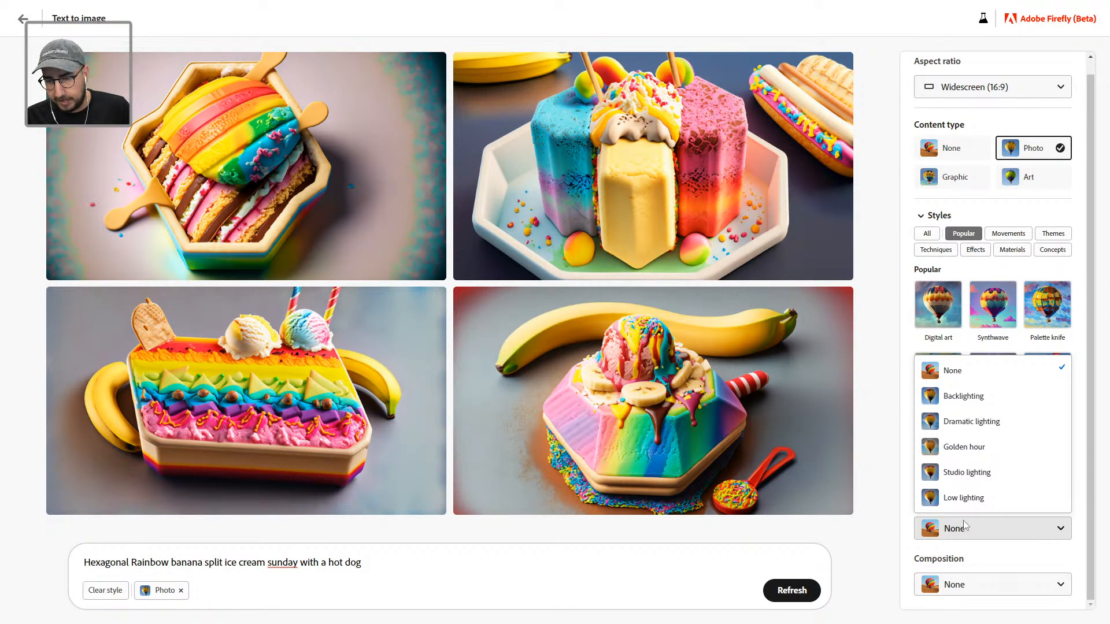
pyautogui.click(976, 477)
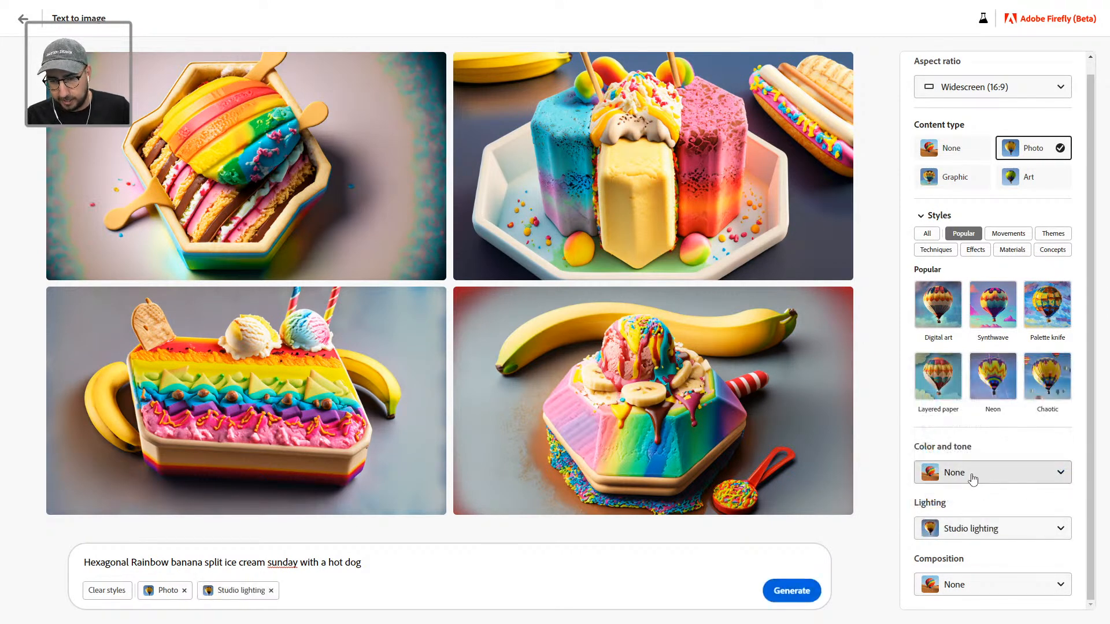
pyautogui.click(973, 477)
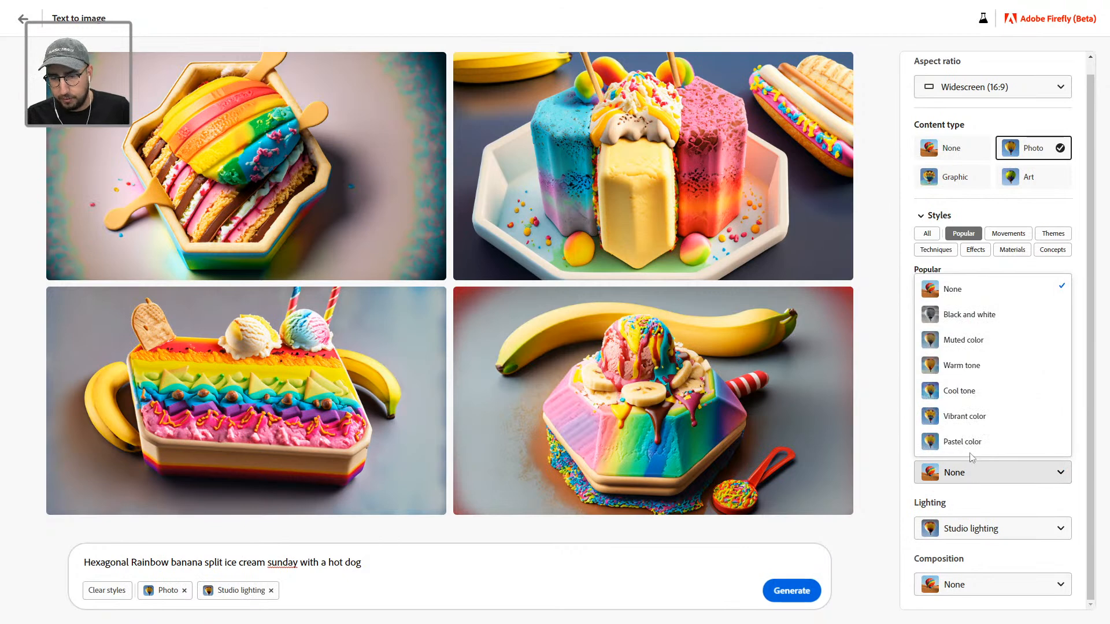
pyautogui.click(982, 417)
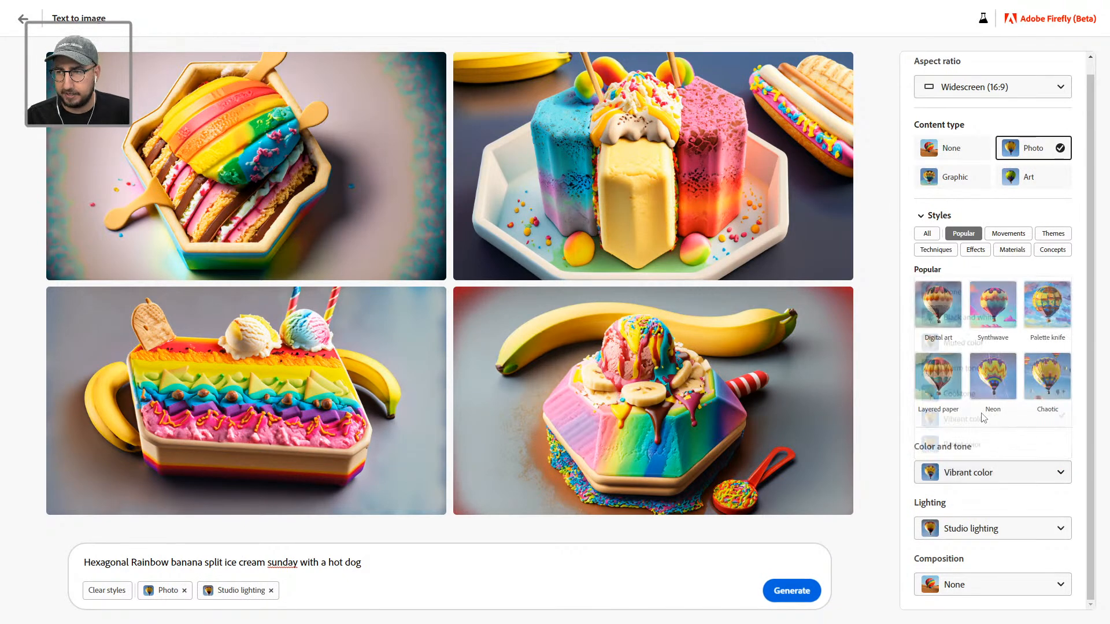
pyautogui.click(969, 590)
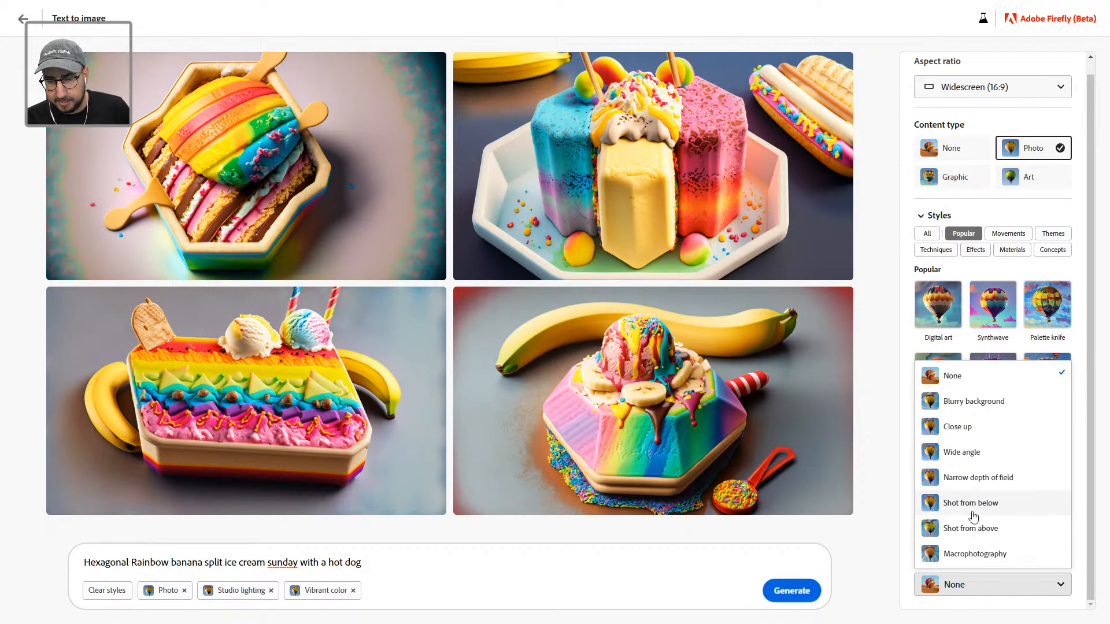
pyautogui.click(976, 459)
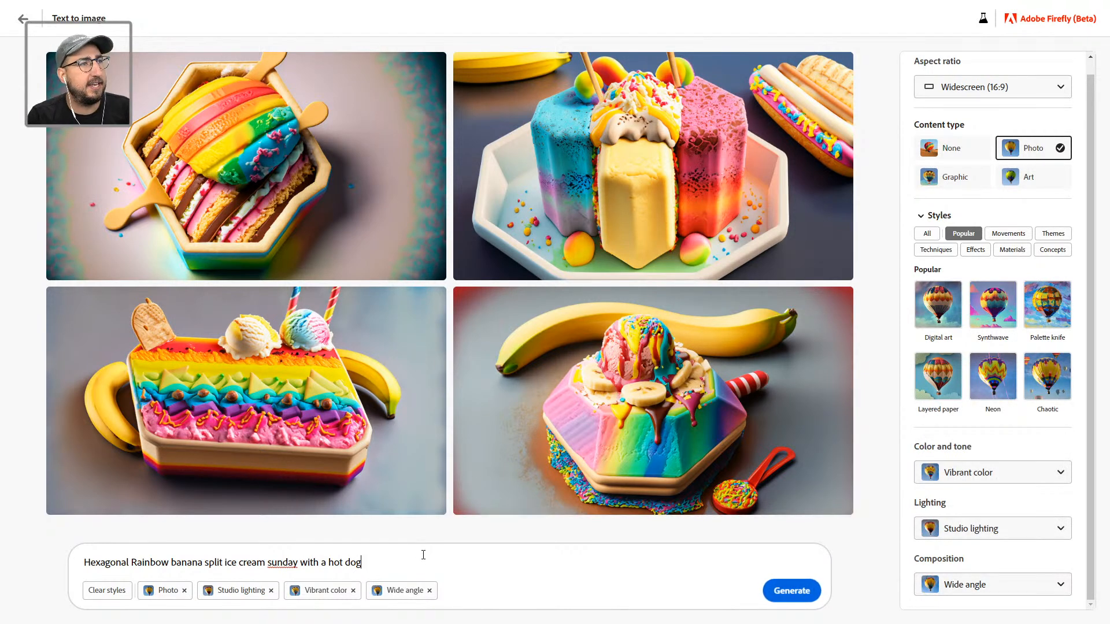
pyautogui.write('with sprinkles')
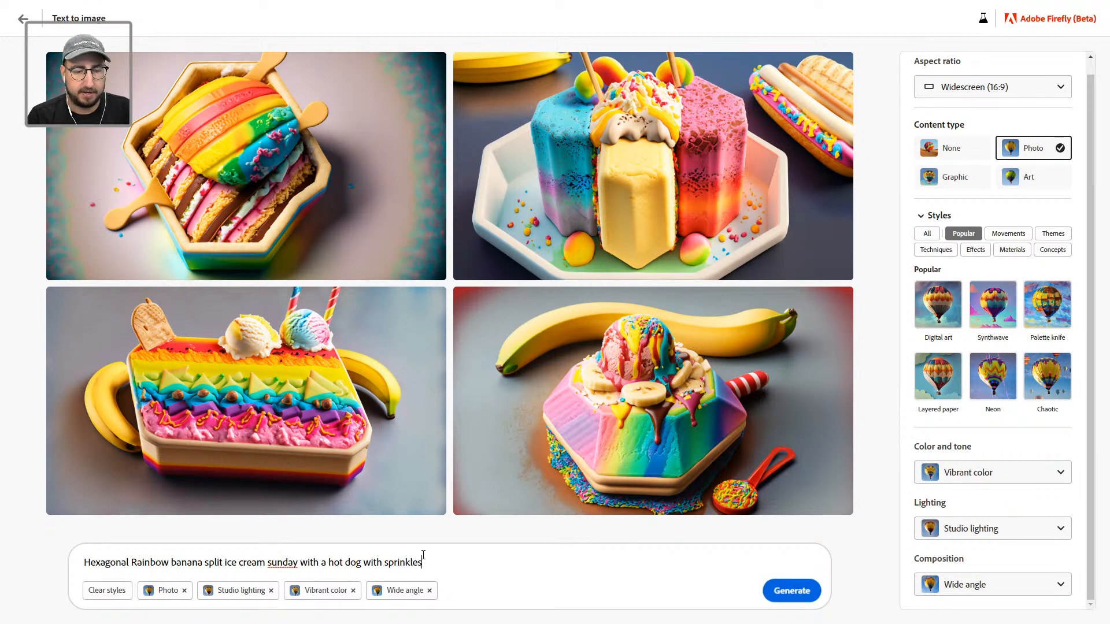
pyautogui.press('Return')
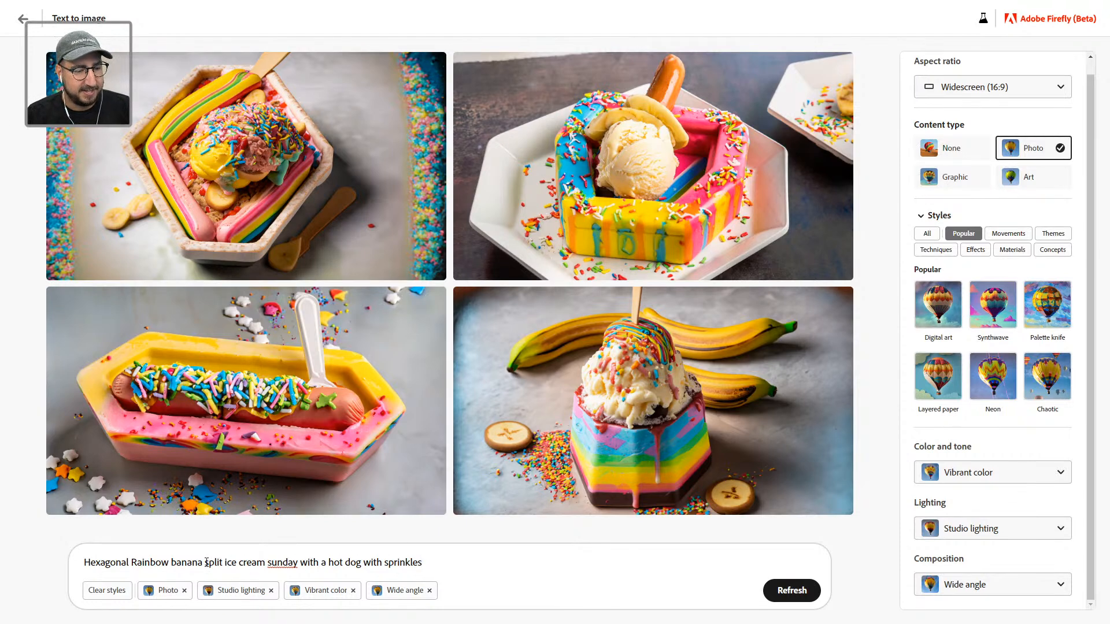
# Step: Replace 'Rainbow' with a correctly spelled 'iridescent' and generate a new dessert set
pyautogui.doubleClick(157, 563)
pyautogui.write('iridiscent')
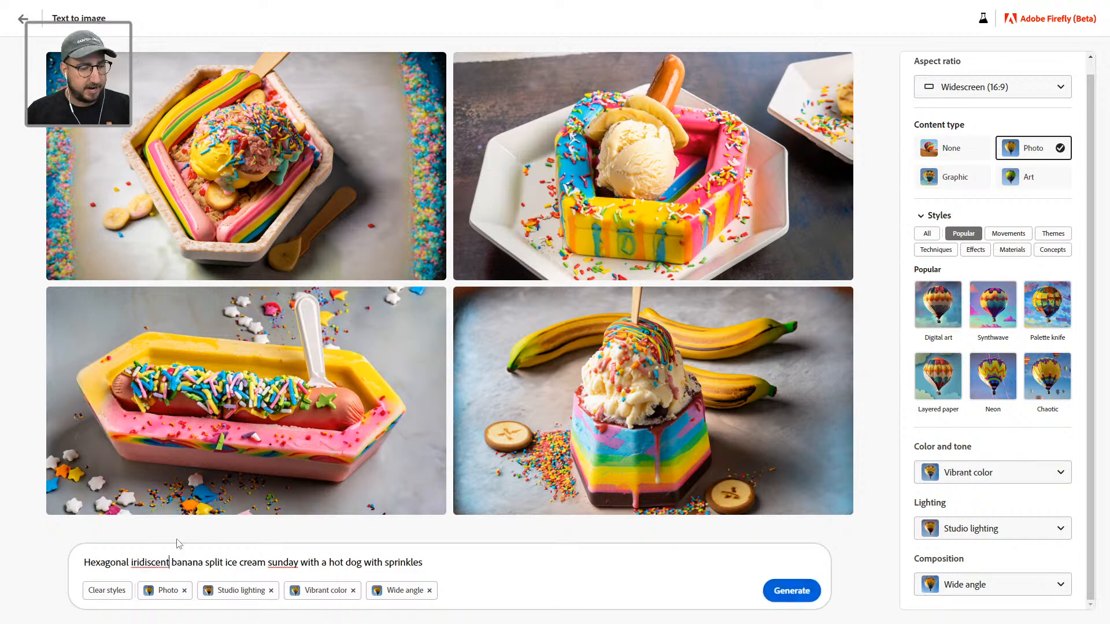
pyautogui.rightClick(151, 562)
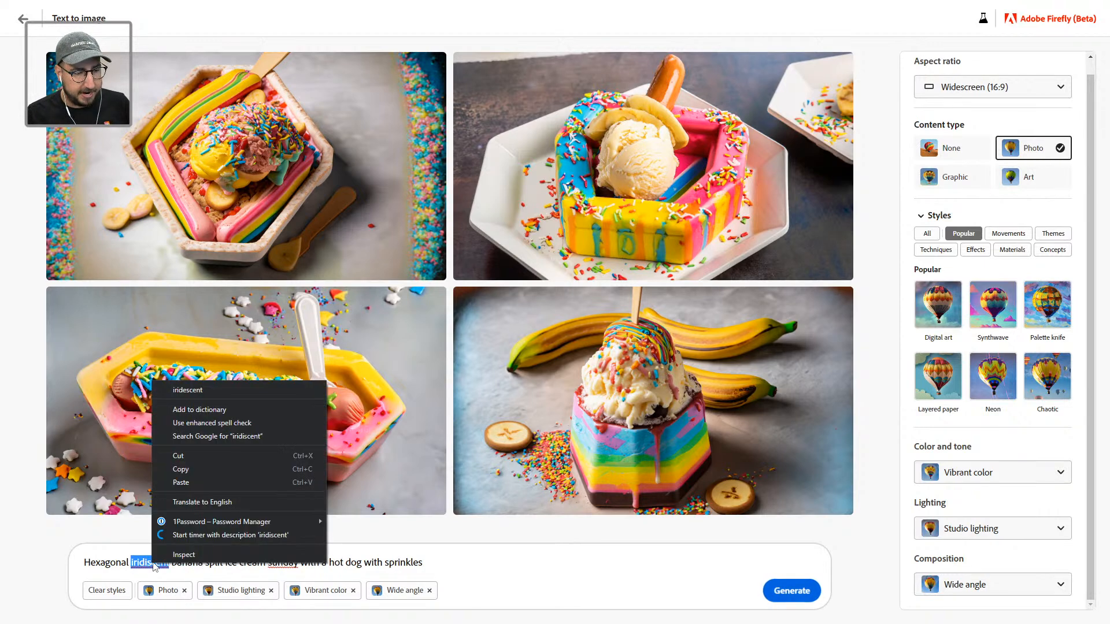
pyautogui.click(188, 391)
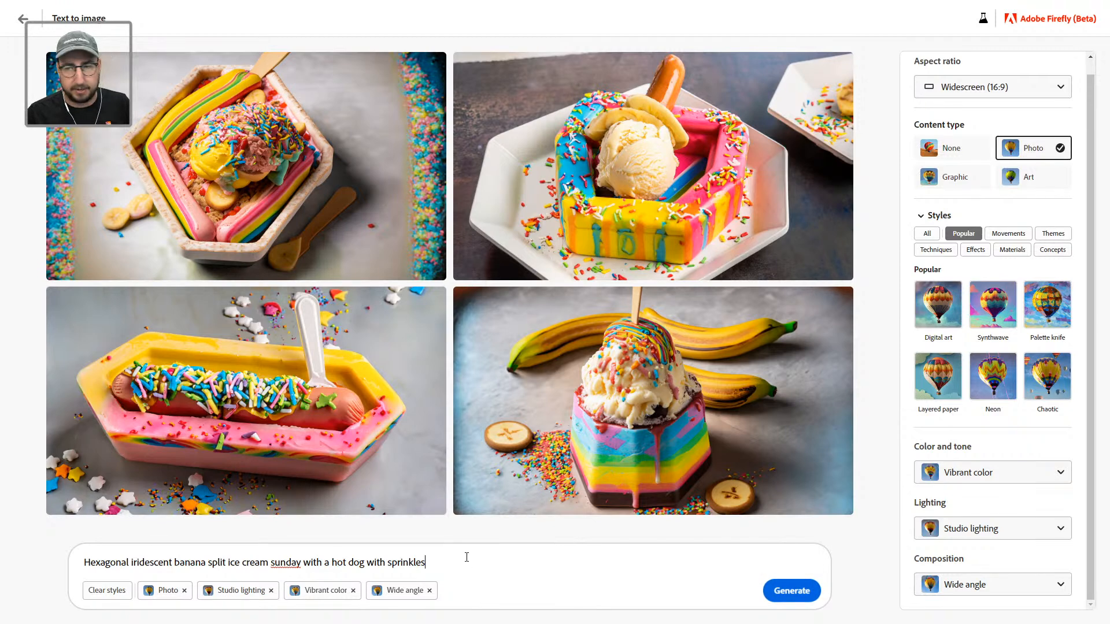
pyautogui.press('Return')
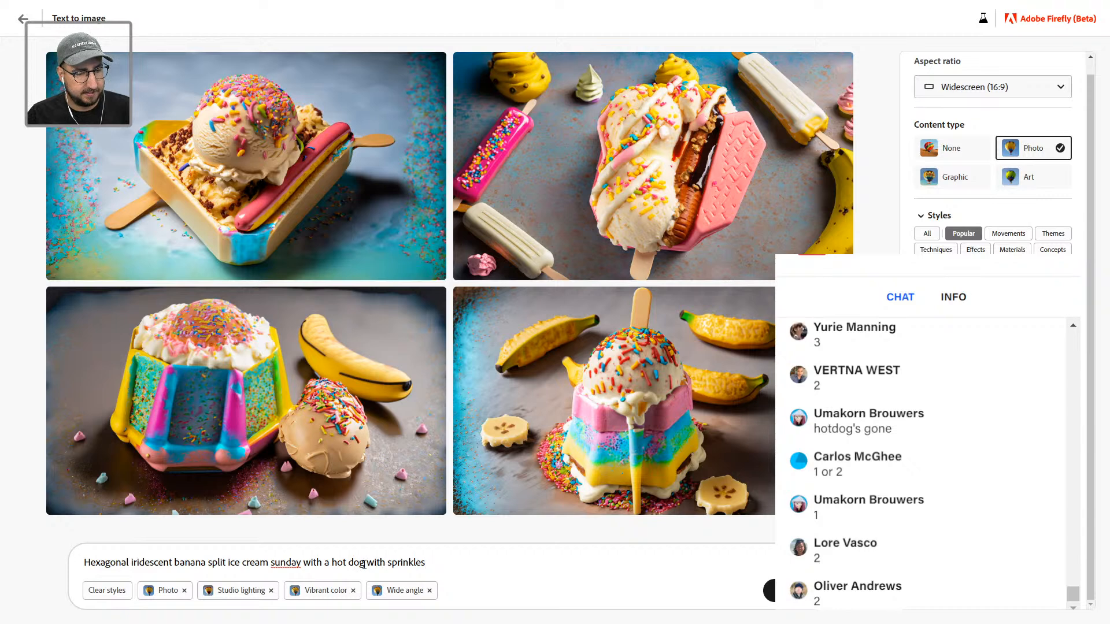
# Step: Try 'sausage' instead of 'hot dog' and generate, then restore 'hot dog'
pyautogui.moveTo(365, 563); pyautogui.dragTo(331, 564)
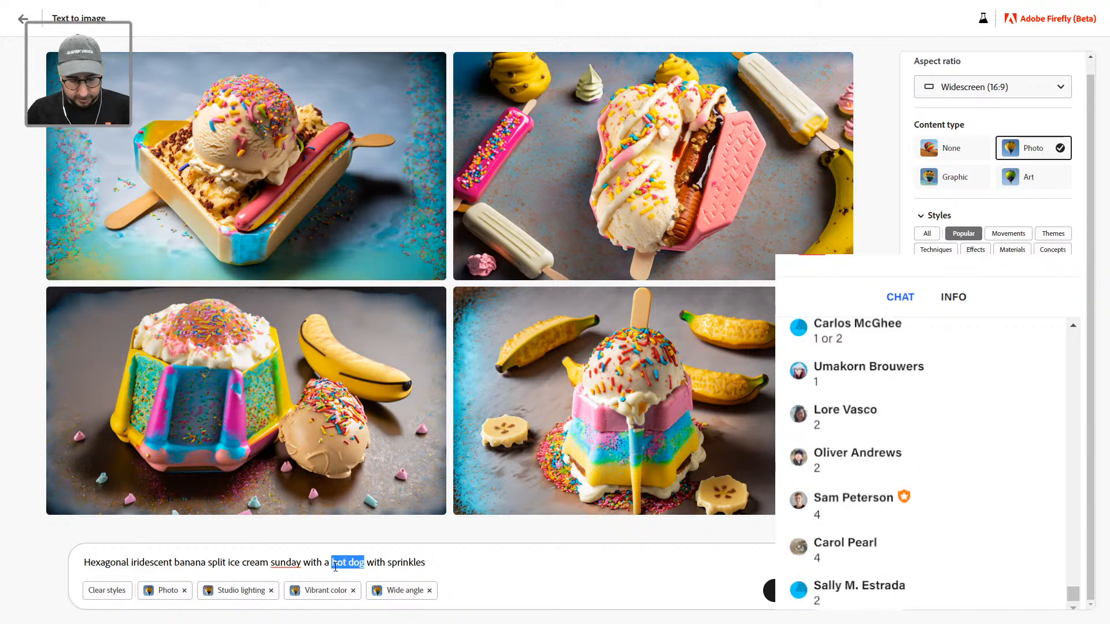
pyautogui.write('sausage')
pyautogui.press('Return')
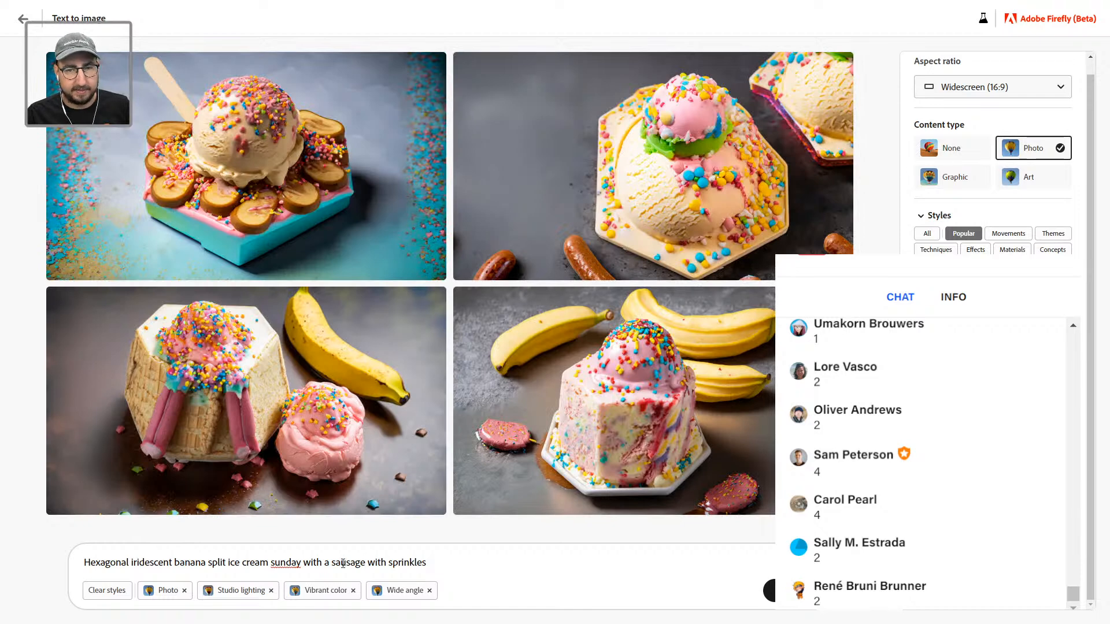
pyautogui.doubleClick(343, 563)
pyautogui.write('hot dog')
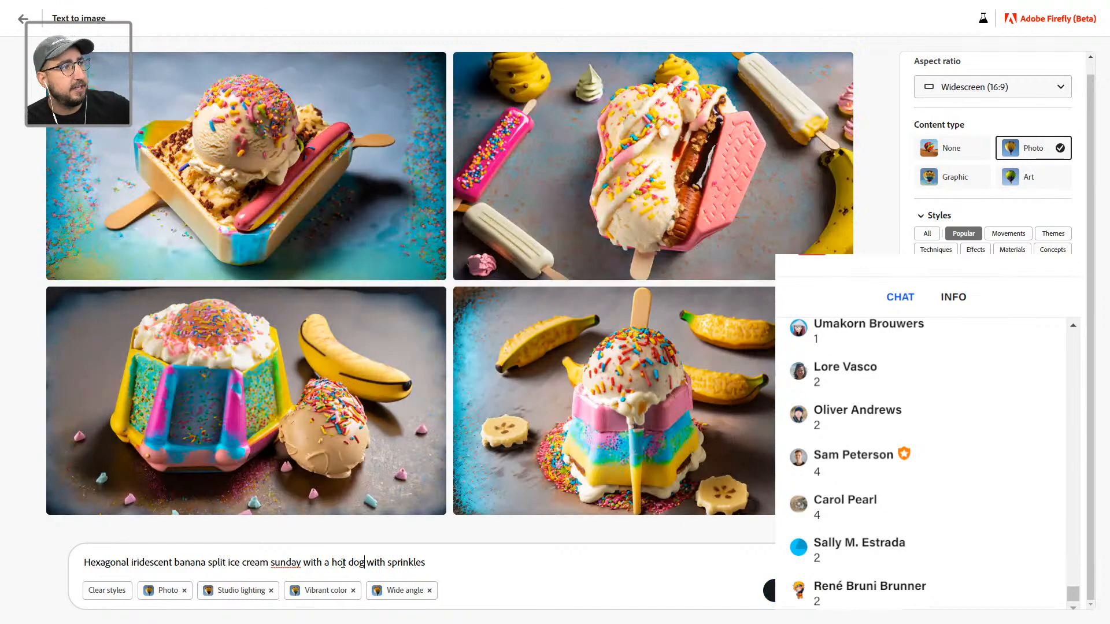
# Step: Download the top-right ice-cream-and-popsicles photo and return to the Illustrator storybook
pyautogui.moveTo(583, 211)
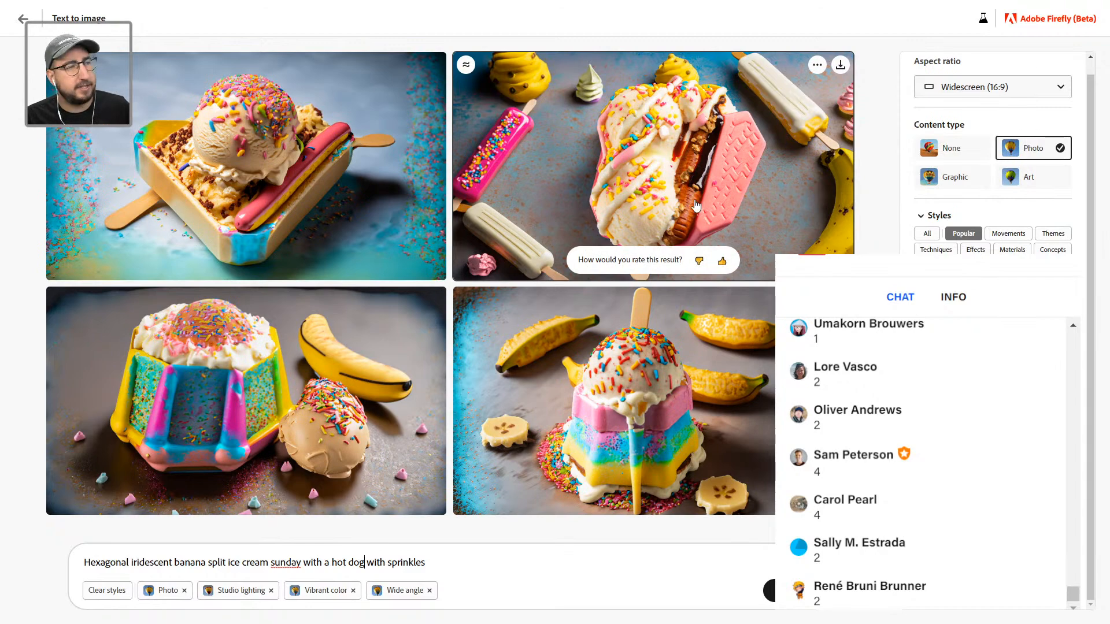
pyautogui.click(839, 66)
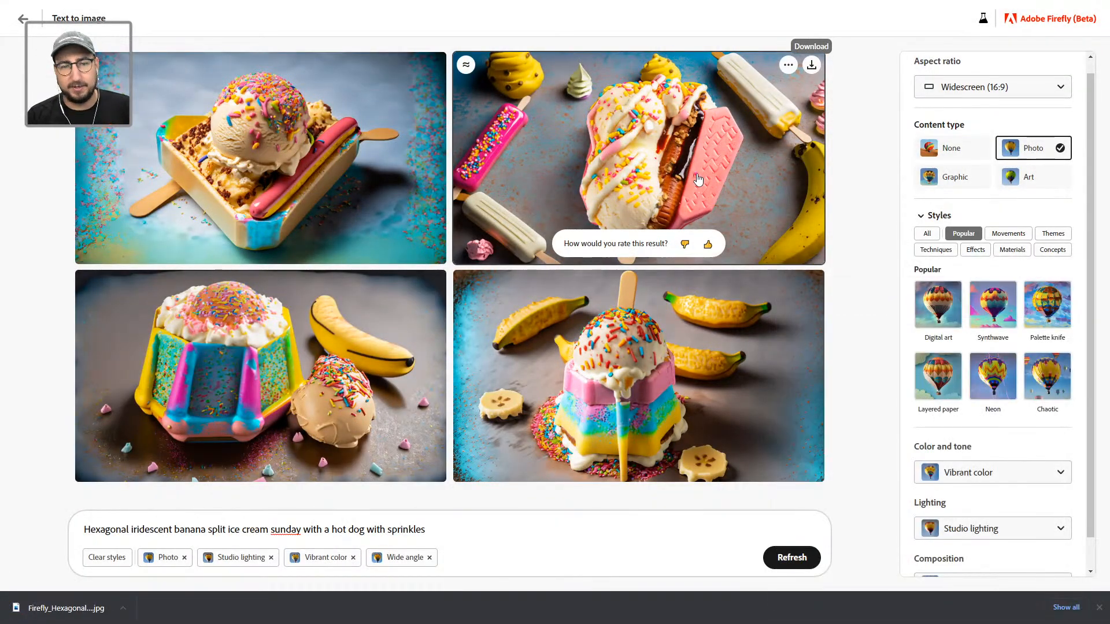
pyautogui.hotkey('alt', 'Tab')
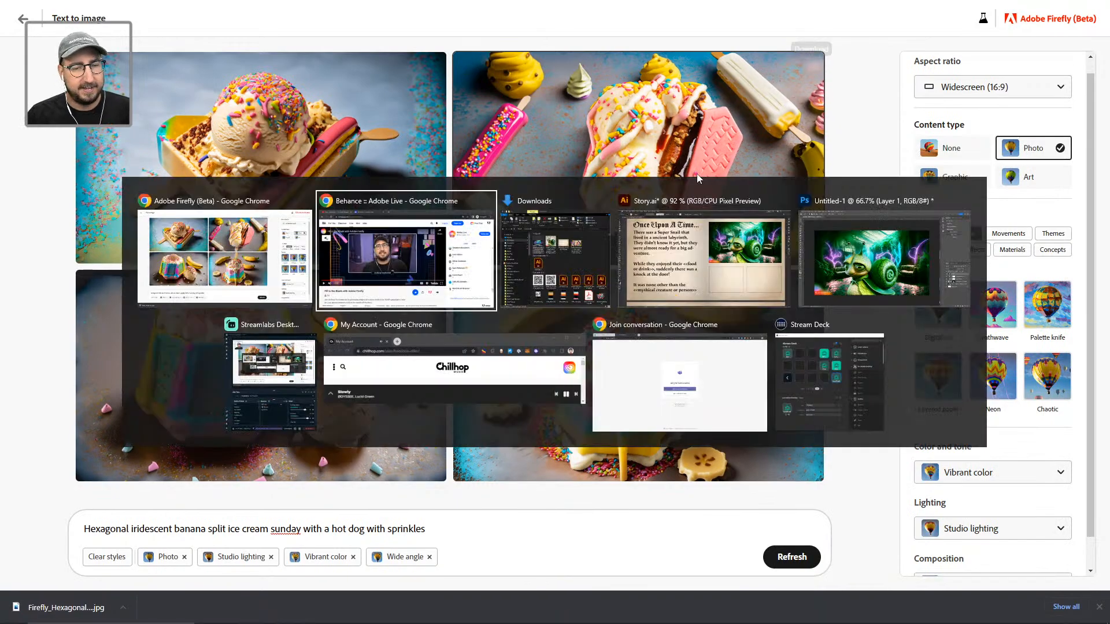
pyautogui.press('Tab')
pyautogui.press('Tab')
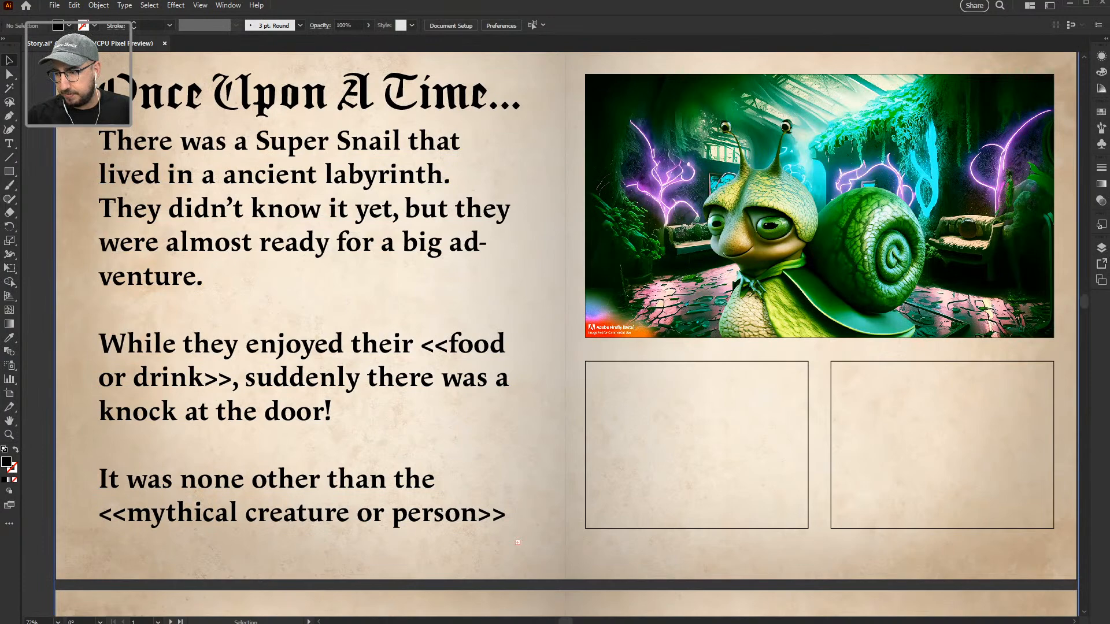
pyautogui.moveTo(772, 446); pyautogui.dragTo(696, 411)
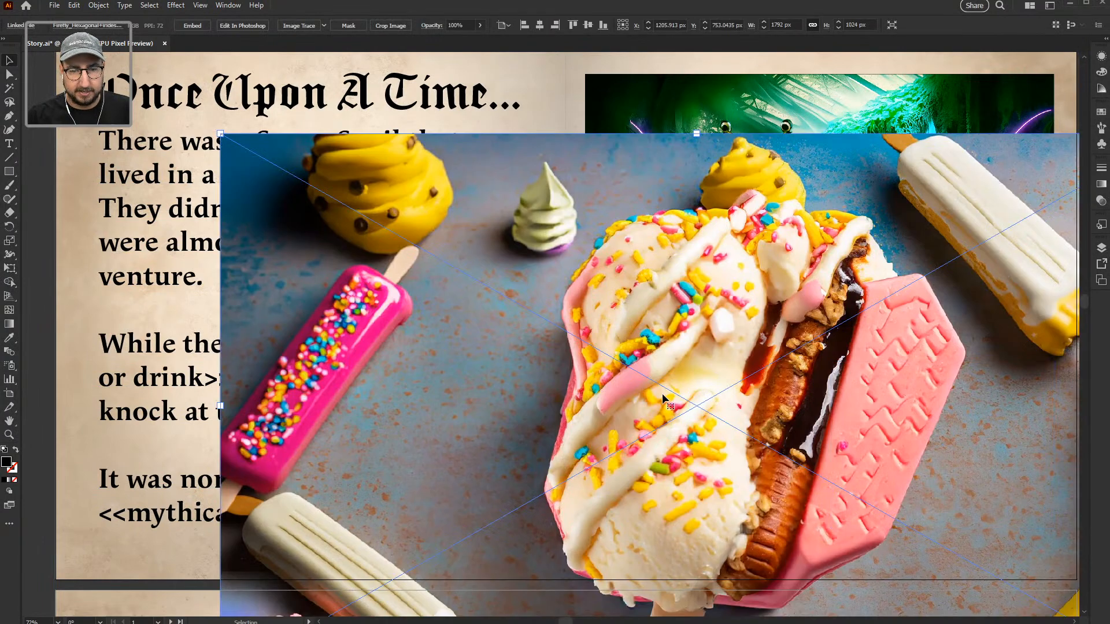
pyautogui.press('s')
pyautogui.moveTo(904, 229); pyautogui.dragTo(762, 351)
pyautogui.press('v')
pyautogui.moveTo(717, 399); pyautogui.dragTo(754, 436)
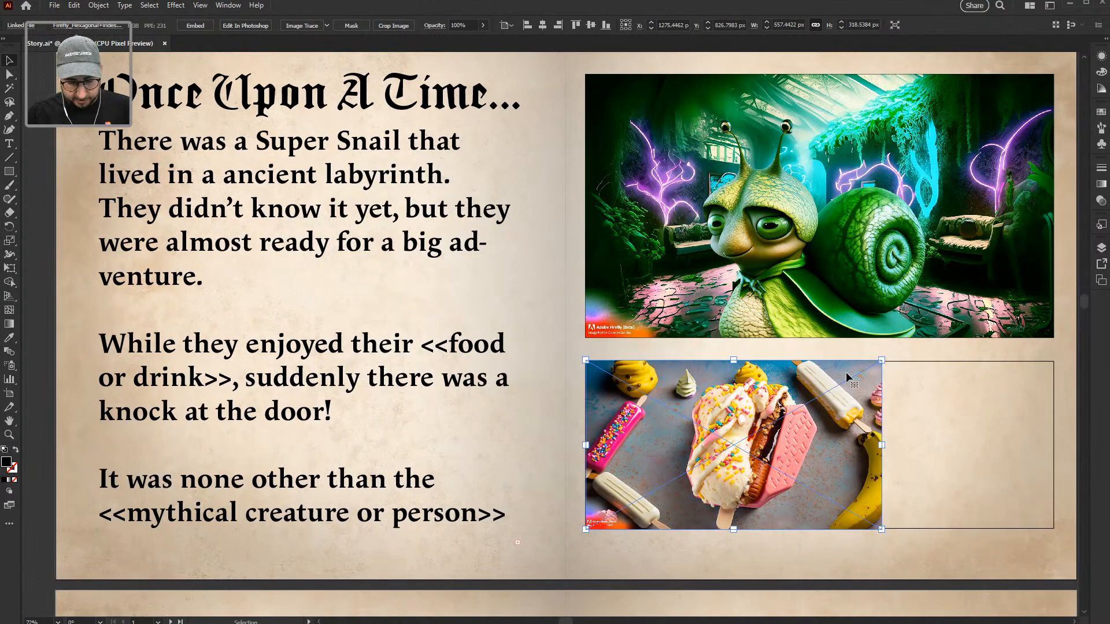
pyautogui.press('Delete')
pyautogui.hotkey('alt', 'Tab')
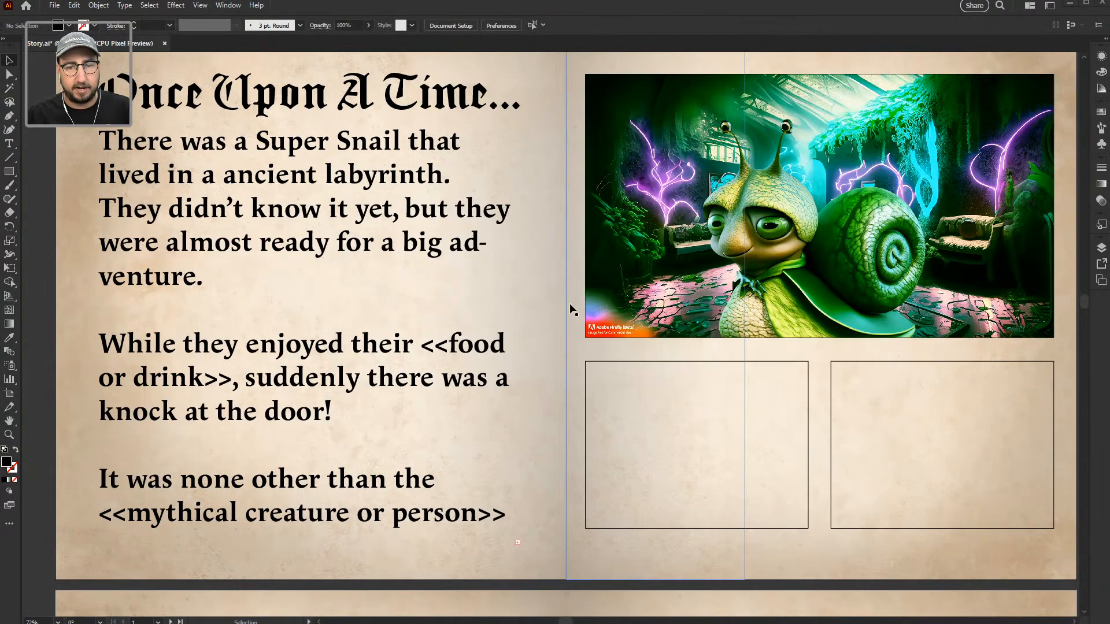
pyautogui.hotkey('alt', 'Tab')
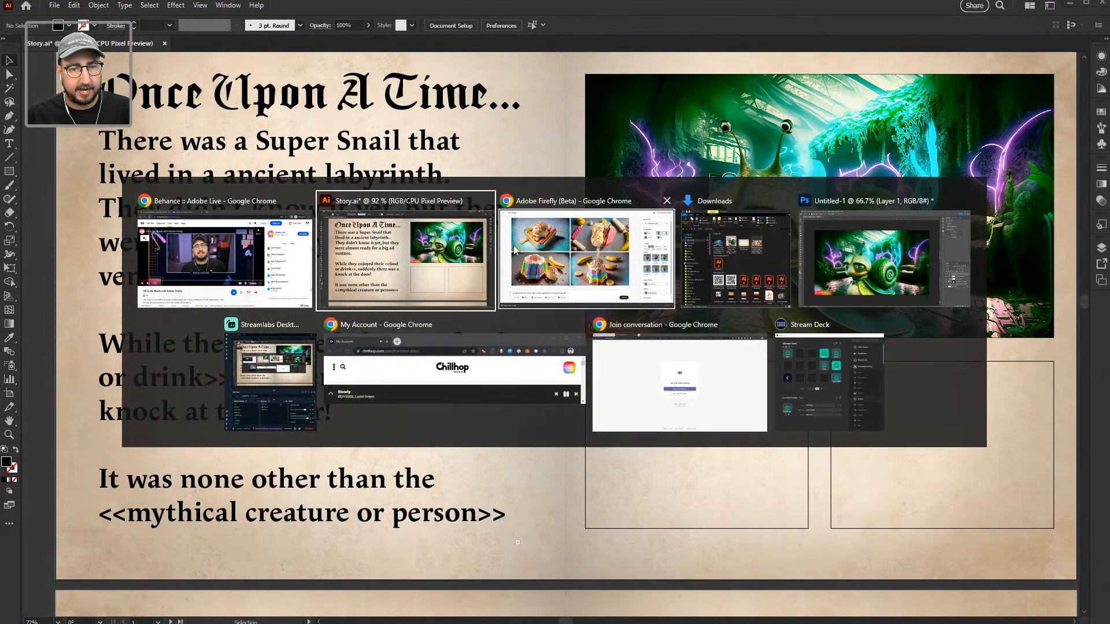
# Step: Back in Firefly, change the aspect ratio from Widescreen to Landscape (4:3)
pyautogui.click(560, 250)
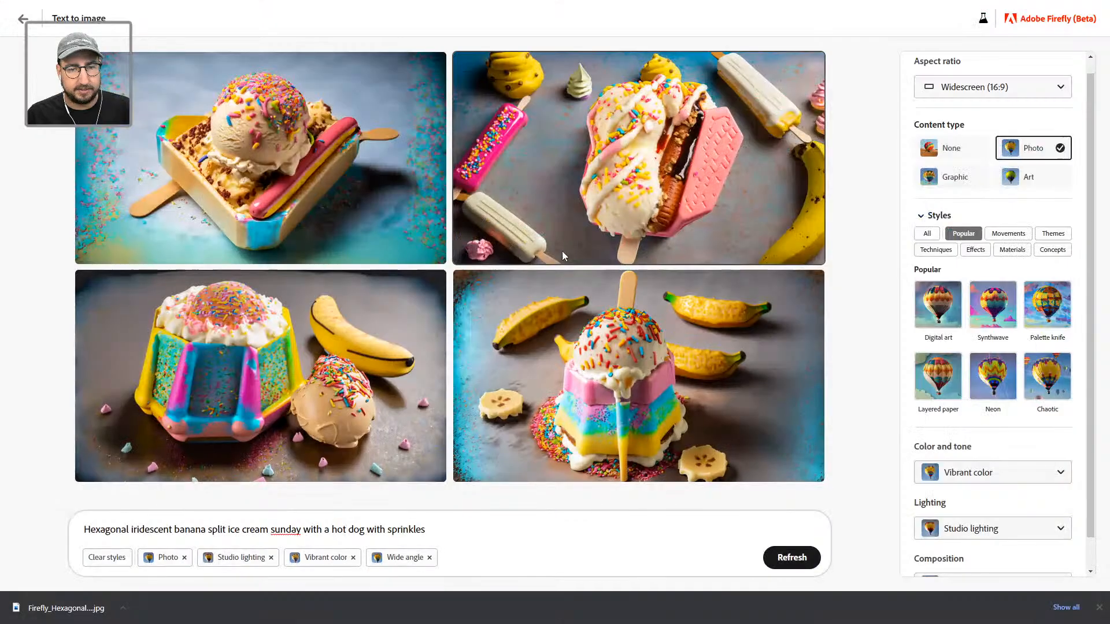
pyautogui.click(988, 87)
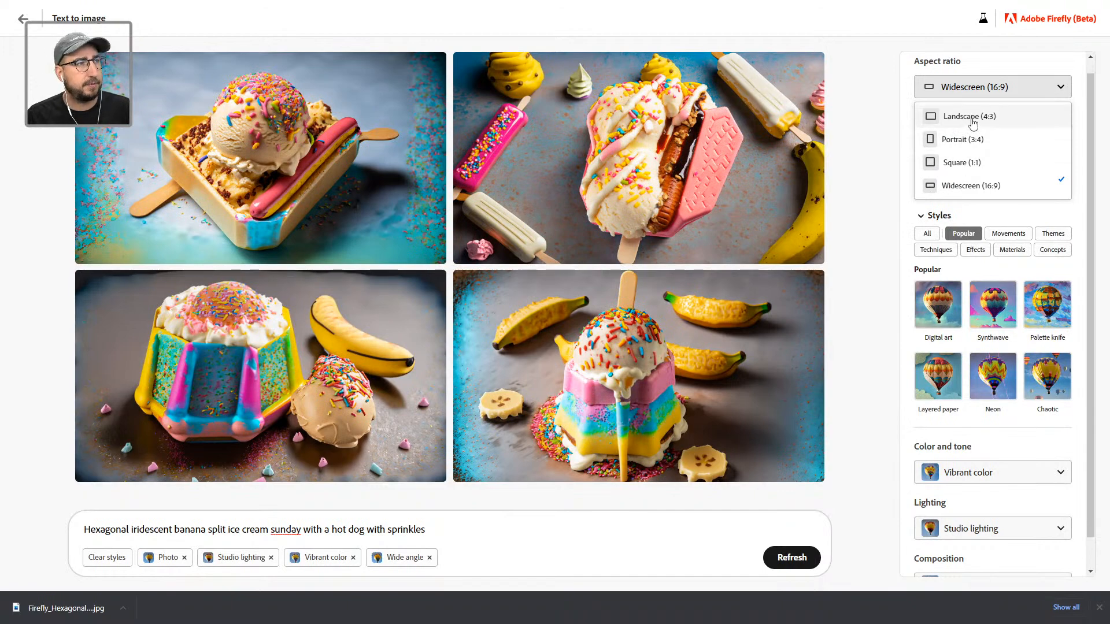
pyautogui.click(971, 117)
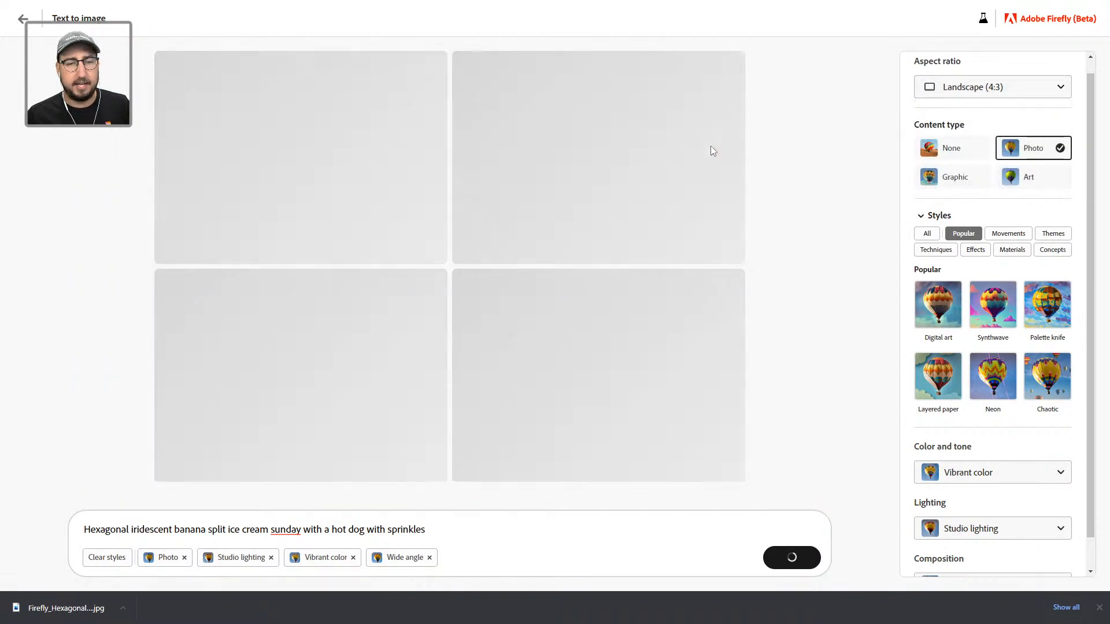
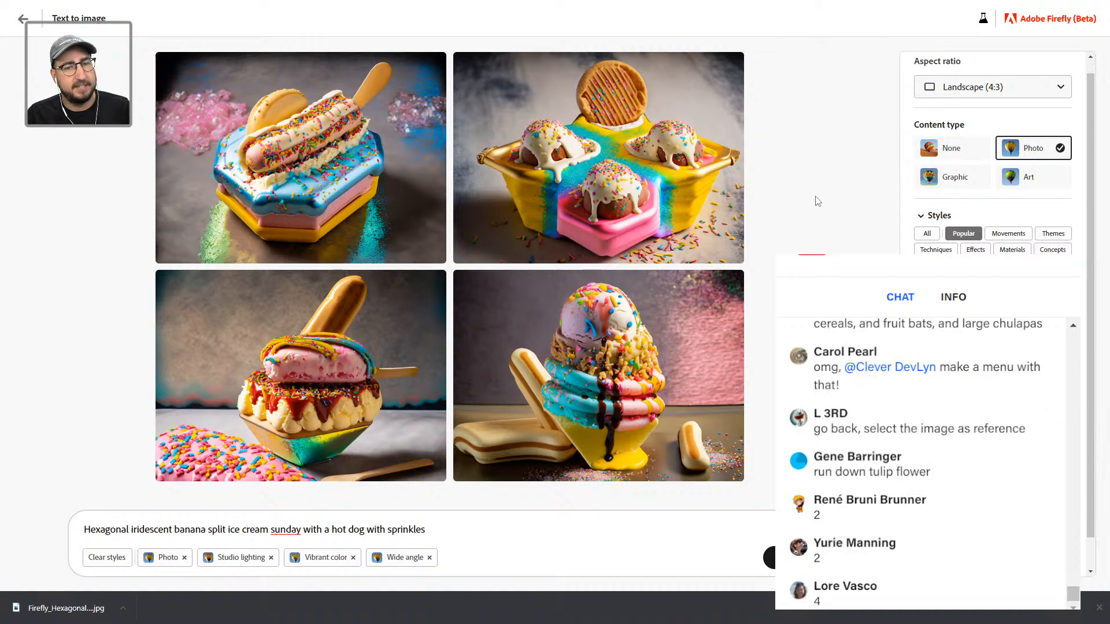
# Step: Download the rainbow tray dessert image with the round cookie, then return to Story.ai in Illustrator
pyautogui.click(730, 68)
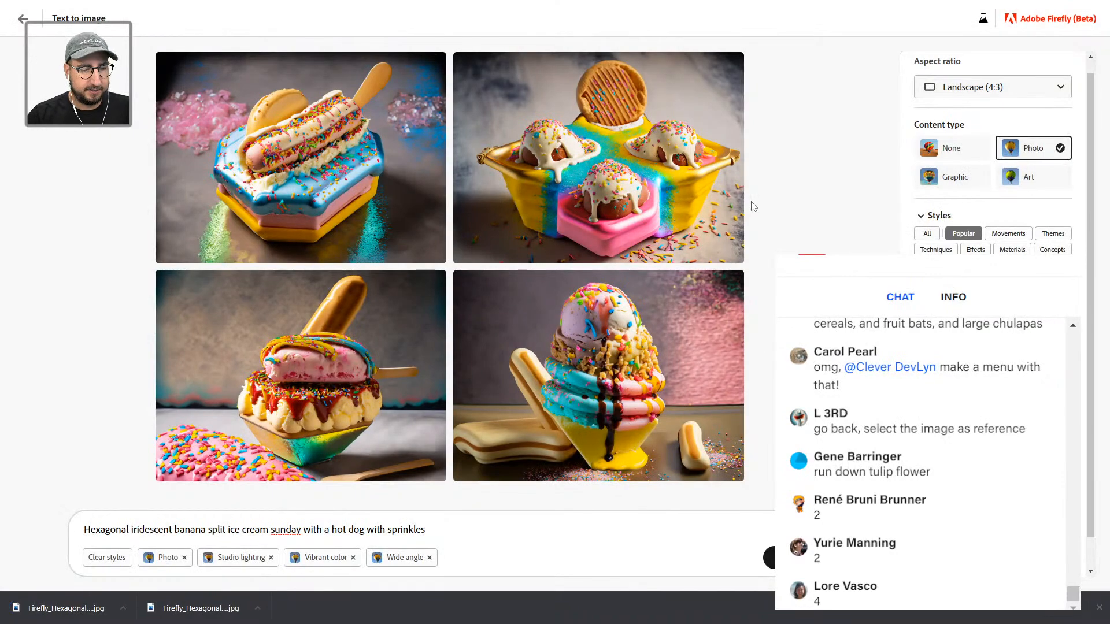
pyautogui.hotkey('alt', 'Tab')
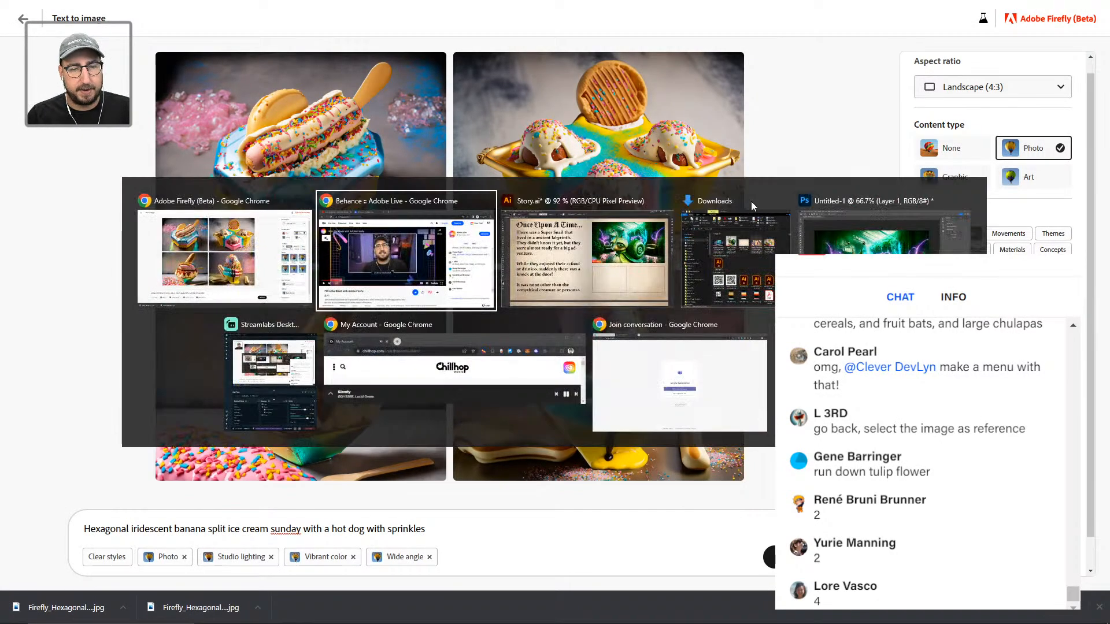
pyautogui.hotkey('alt', 'Tab')
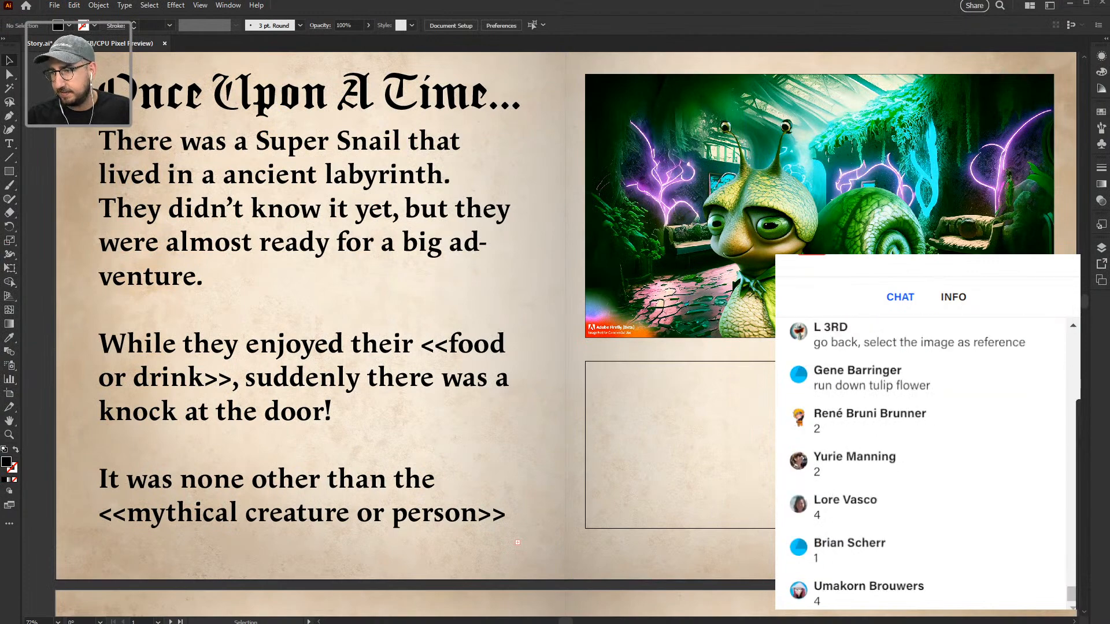
# Step: Place the downloaded dessert image on the spread and scale it to fit below the snail
pyautogui.moveTo(711, 405); pyautogui.dragTo(712, 403)
pyautogui.press('s')
pyautogui.moveTo(865, 211); pyautogui.dragTo(765, 332)
pyautogui.moveTo(743, 417); pyautogui.dragTo(716, 406)
pyautogui.press('v')
pyautogui.moveTo(802, 292); pyautogui.dragTo(764, 319)
pyautogui.moveTo(471, 410); pyautogui.dragTo(598, 432)
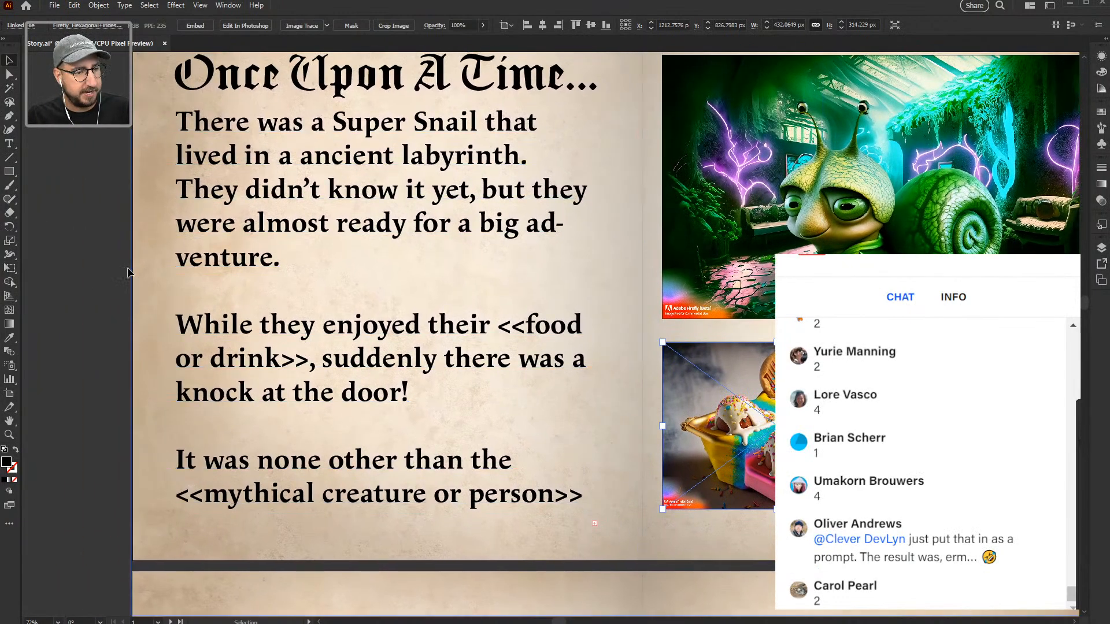
pyautogui.click(173, 293)
# Step: Replace the <<food or drink>> placeholder with the dessert prompt copied from Firefly
pyautogui.press('t')
pyautogui.moveTo(497, 325); pyautogui.dragTo(310, 362)
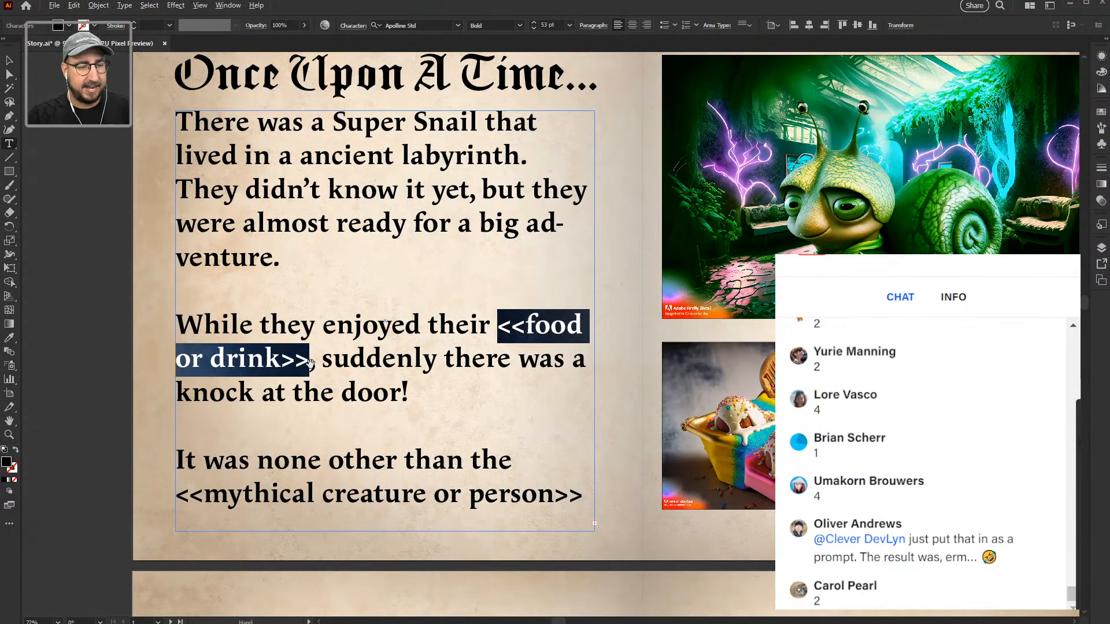
pyautogui.hotkey('alt', 'Tab')
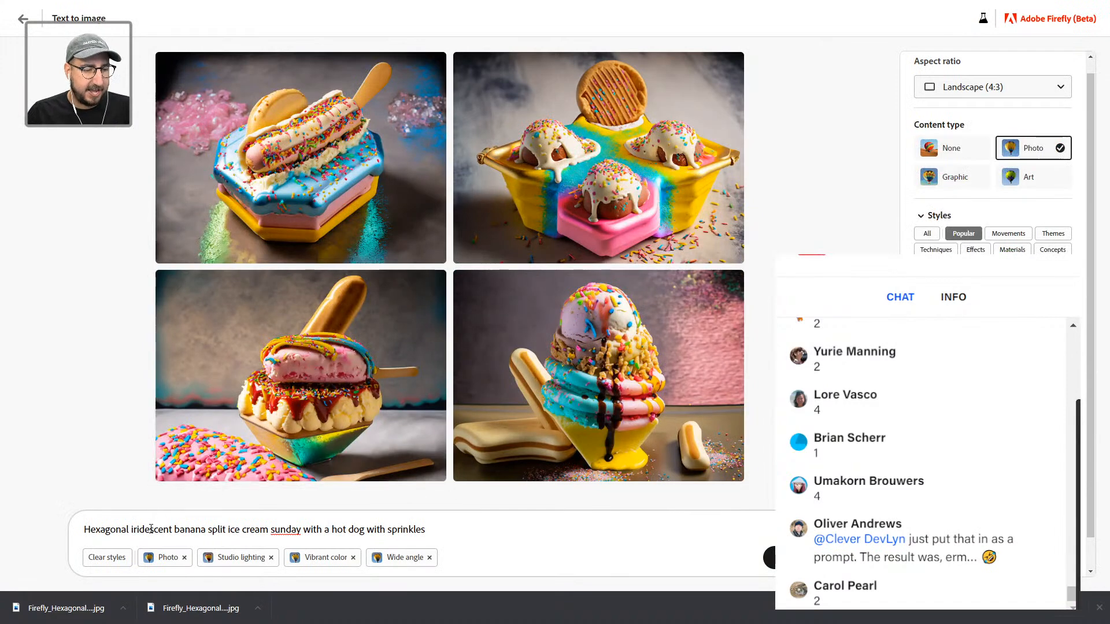
pyautogui.tripleClick(150, 529)
pyautogui.hotkey('ctrl', 'c')
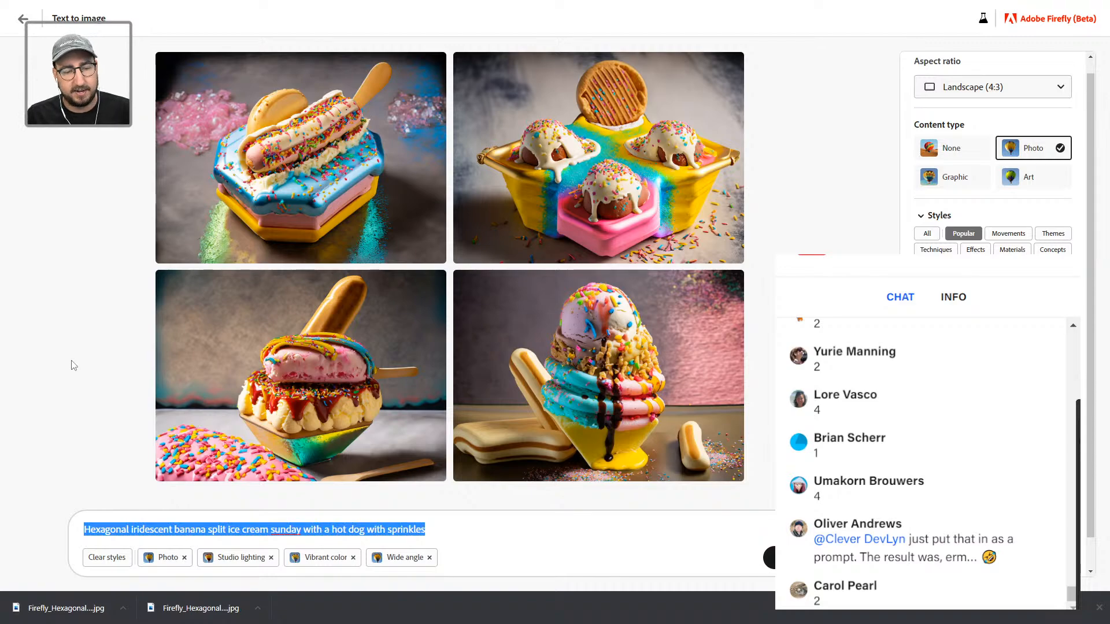
pyautogui.hotkey('alt', 'Tab')
pyautogui.hotkey('ctrl', 'v')
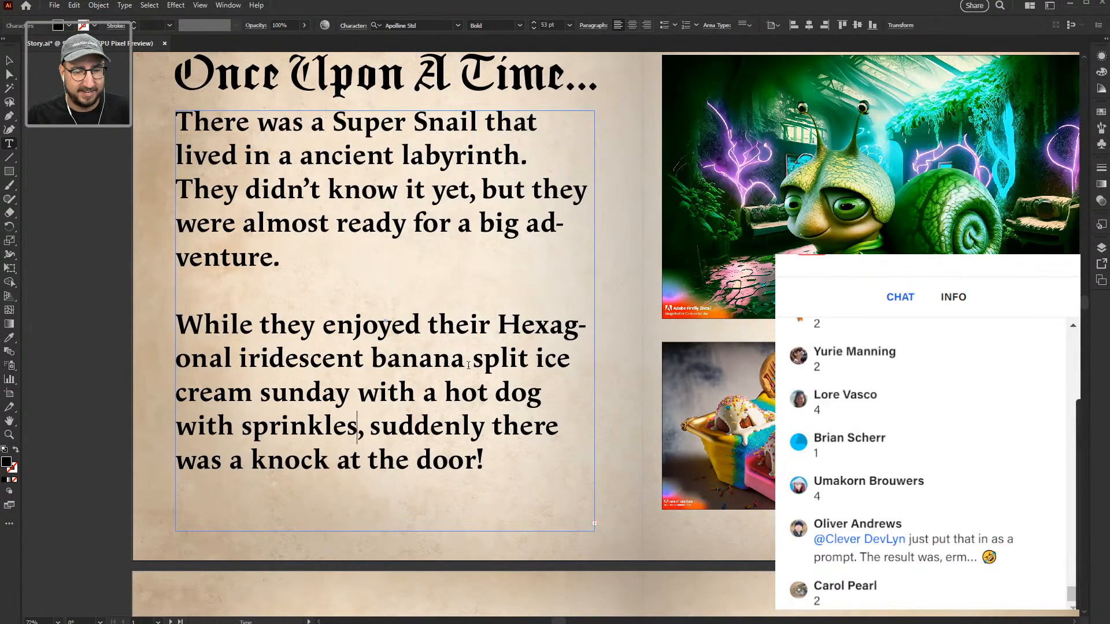
# Step: Set all the story text to 47 pt with hyphenation turned off
pyautogui.hotkey('ctrl', 'a')
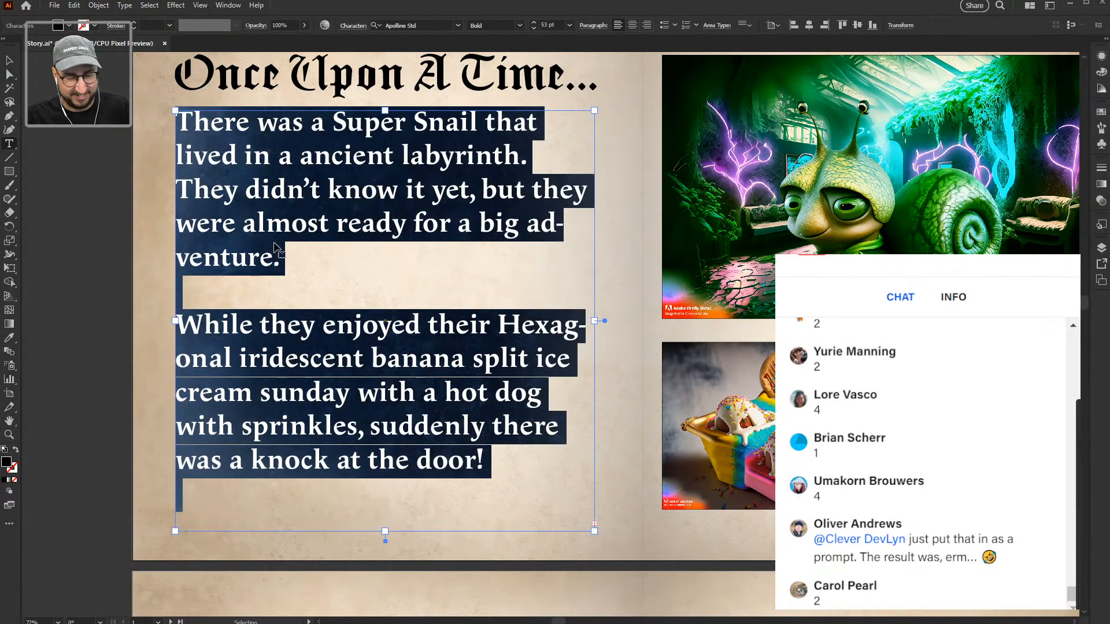
pyautogui.hotkey('ctrl', 't')
pyautogui.click(830, 188)
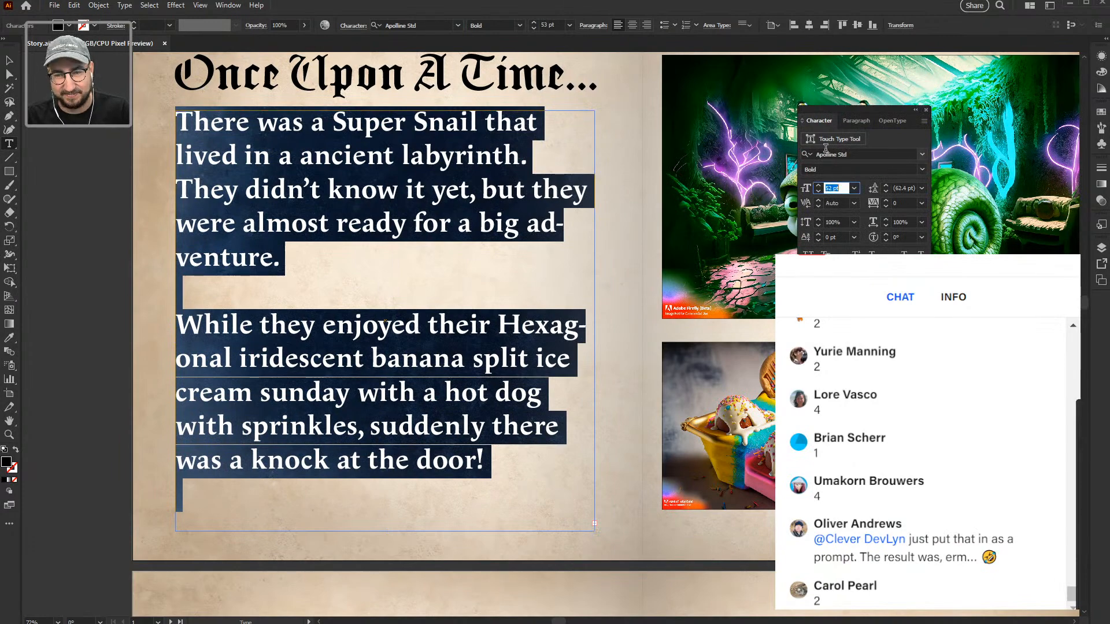
pyautogui.press('Down')
pyautogui.press('Down')
pyautogui.press('Down')
pyautogui.press('Down')
pyautogui.click(867, 121)
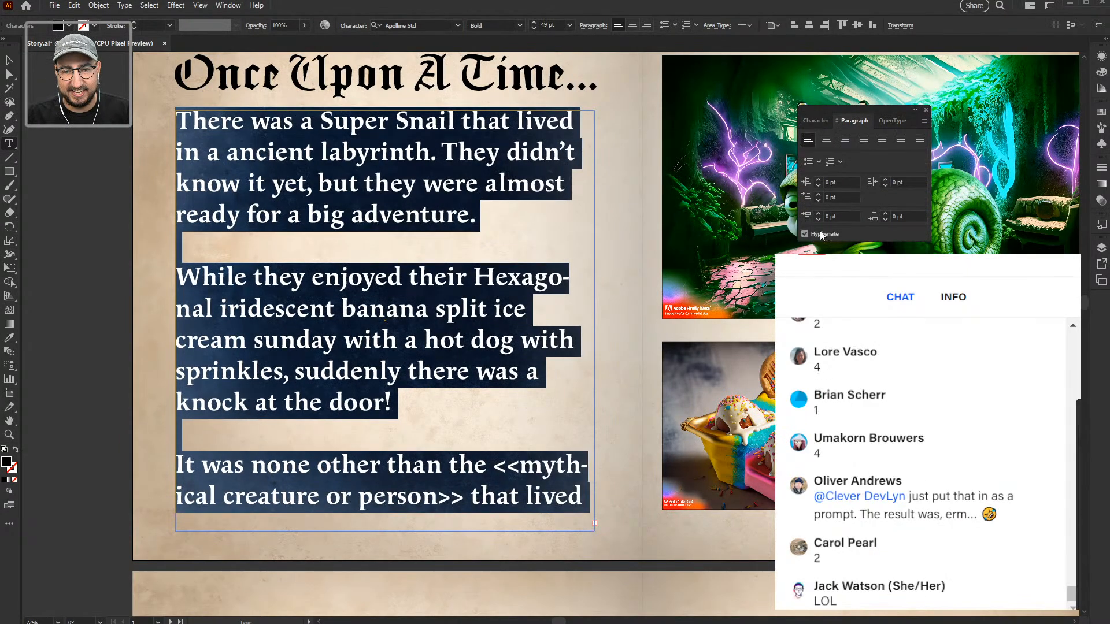
pyautogui.click(821, 234)
pyautogui.click(812, 122)
pyautogui.click(835, 187)
pyautogui.press('Down')
pyautogui.press('Down')
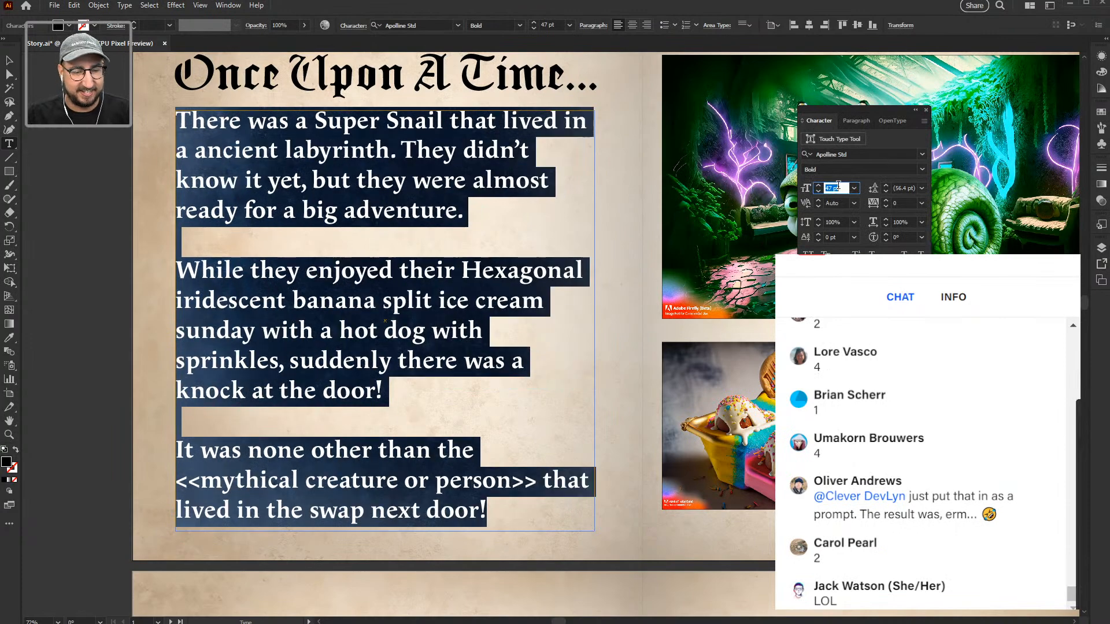
# Step: Zoom out to check that the text fits on the spread, then return to Firefly
pyautogui.click(450, 330)
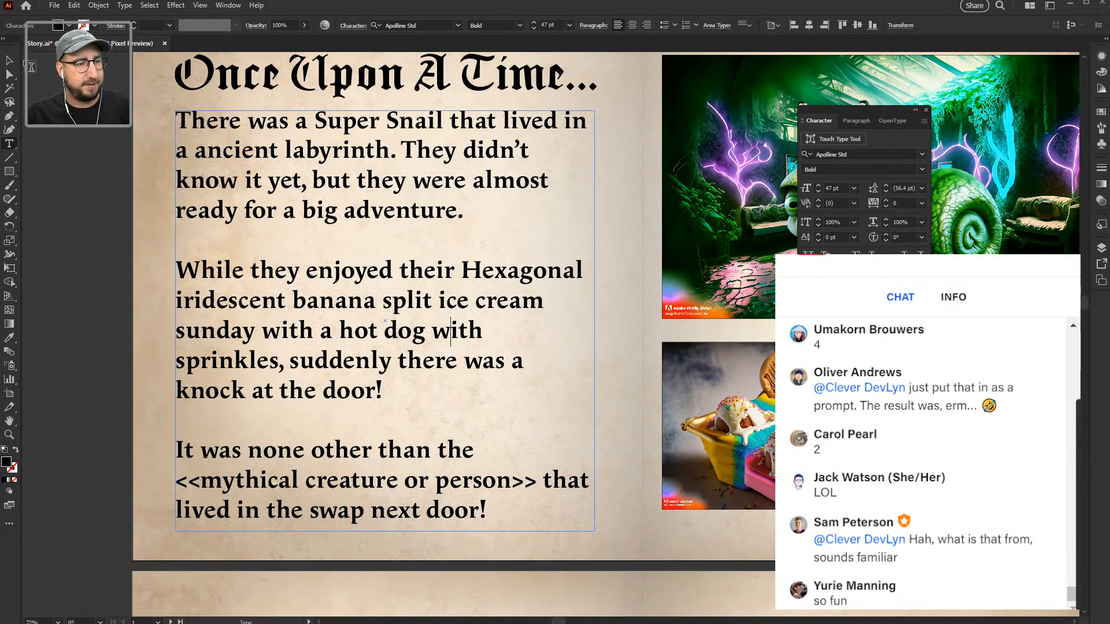
pyautogui.press('Escape')
pyautogui.moveTo(670, 420); pyautogui.dragTo(448, 440)
pyautogui.press('z')
pyautogui.keyDown('alt'); pyautogui.click(456, 356); pyautogui.keyUp('alt')
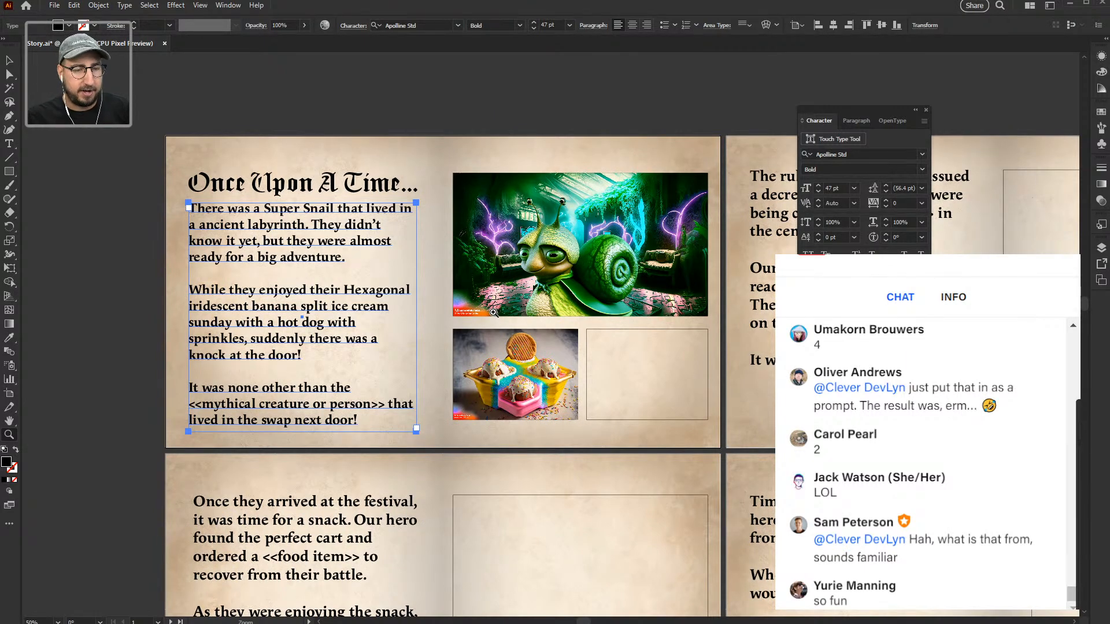
pyautogui.hotkey('alt', 'Tab')
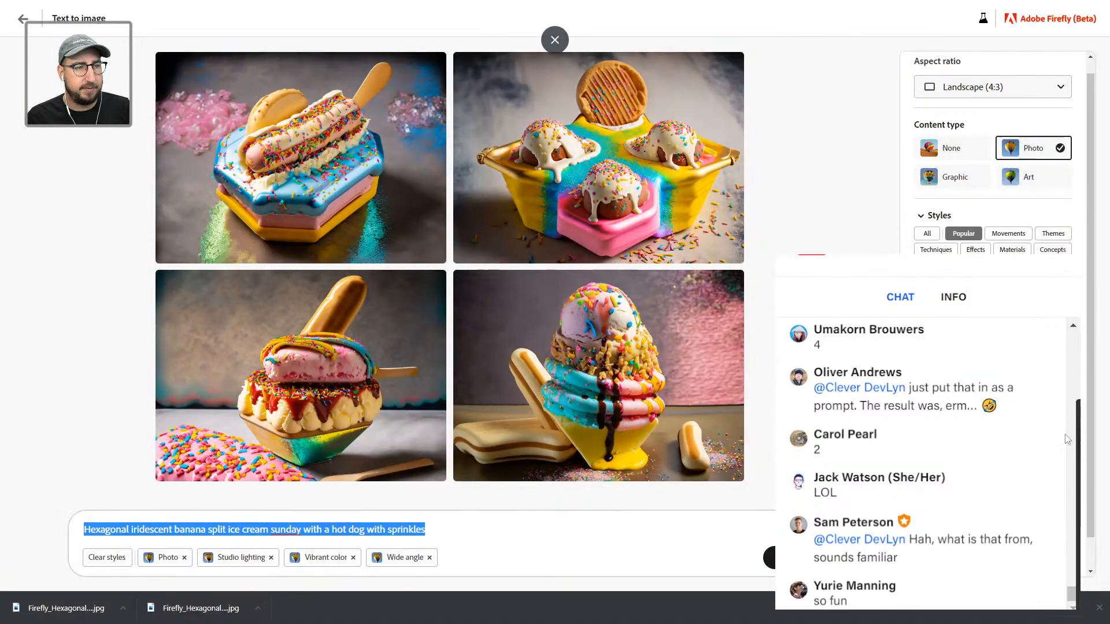
# Step: Back in the Firefly gallery, try prompt words such as 'Egyptian' and 'insurance salesman'
pyautogui.click(23, 18)
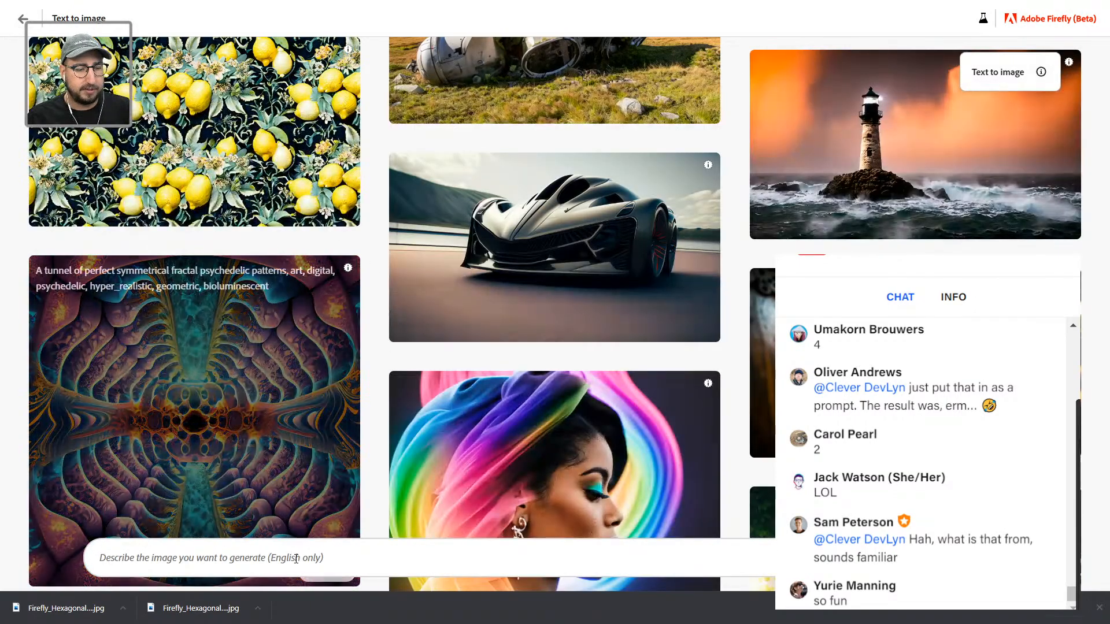
pyautogui.click(1099, 607)
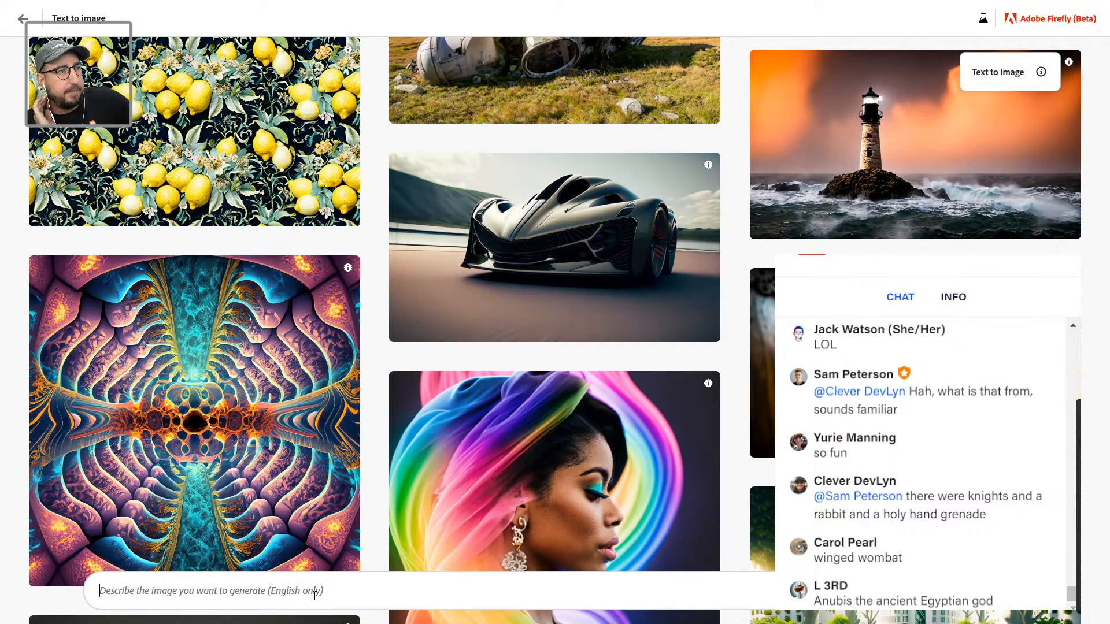
pyautogui.write('Egyptian')
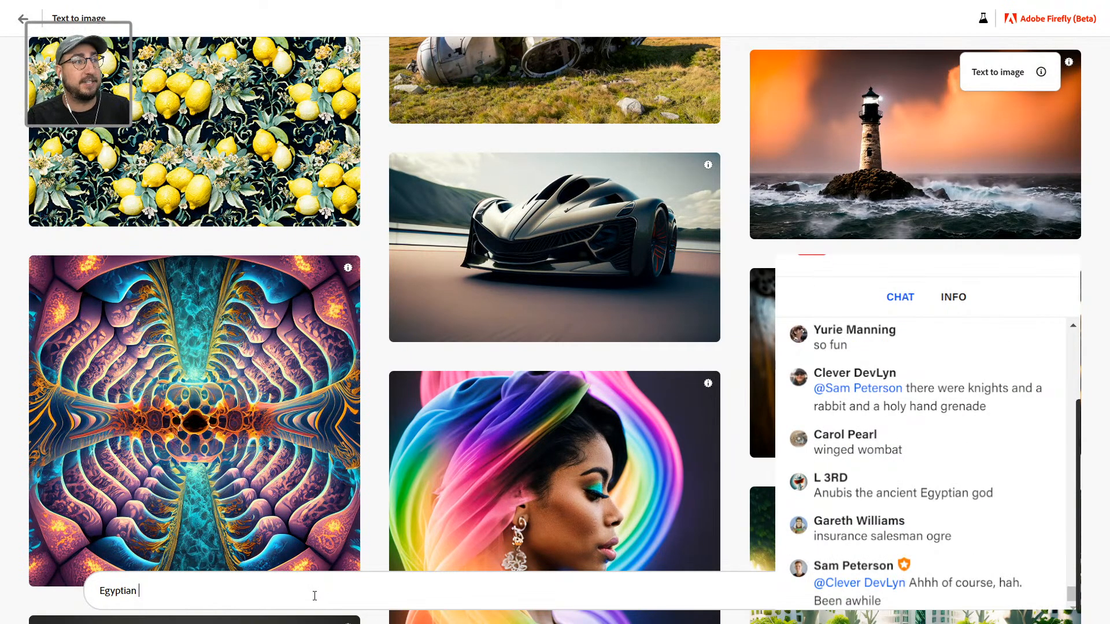
pyautogui.write('insurance ')
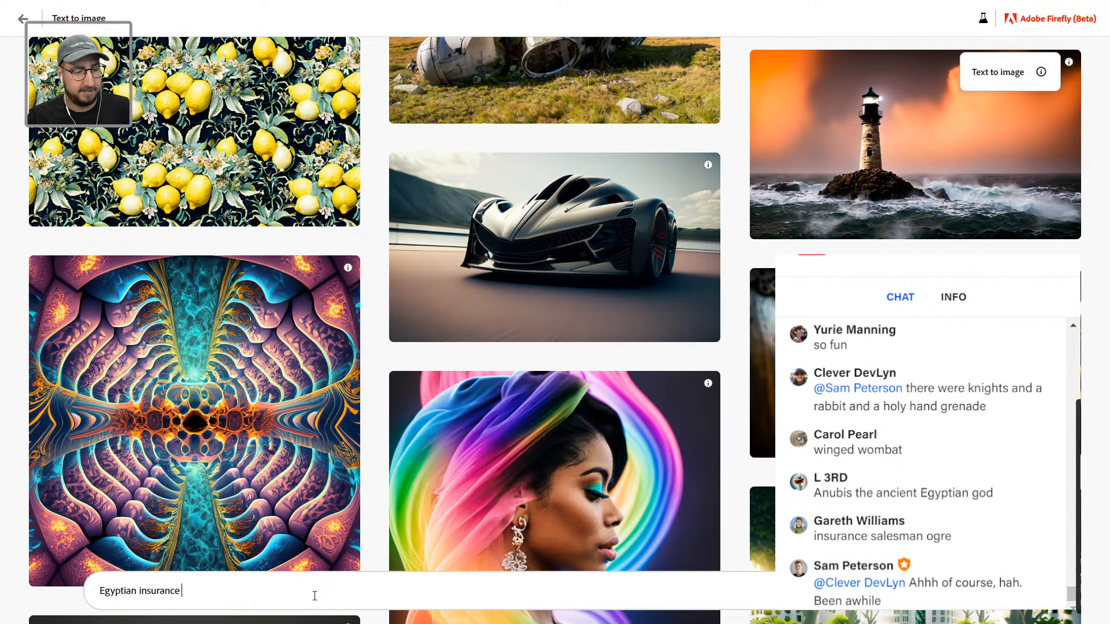
pyautogui.write('salesman')
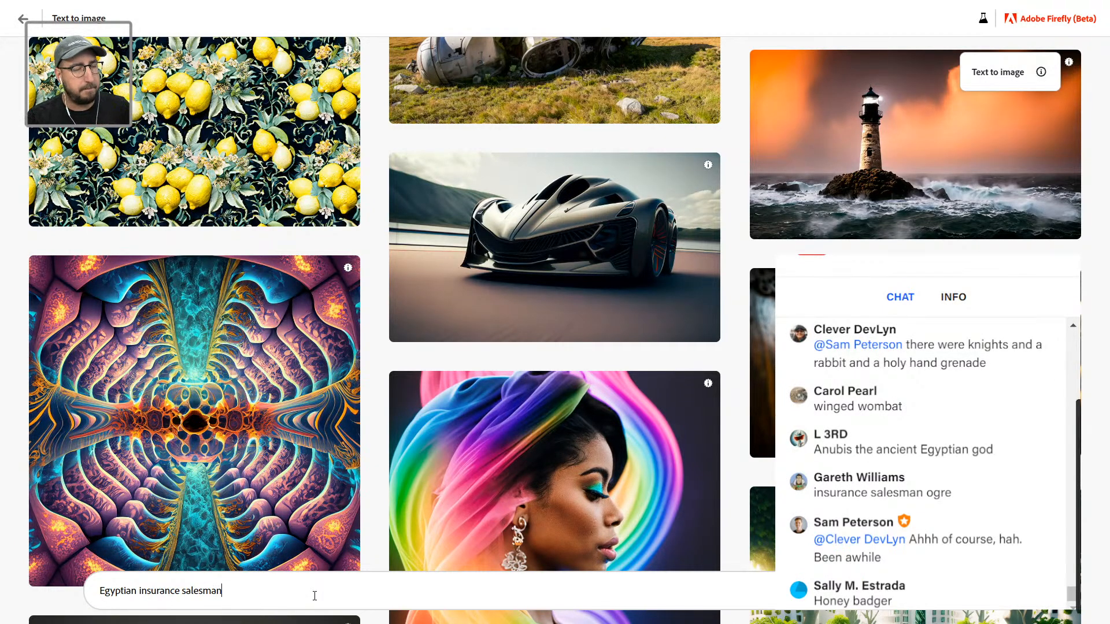
pyautogui.press('BackSpace')
pyautogui.press('BackSpace')
pyautogui.press('BackSpace')
pyautogui.press('BackSpace')
pyautogui.press('BackSpace')
pyautogui.press('BackSpace')
pyautogui.press('BackSpace')
pyautogui.press('BackSpace')
pyautogui.press('BackSpace')
pyautogui.press('BackSpace')
pyautogui.press('BackSpace')
pyautogui.press('BackSpace')
pyautogui.press('BackSpace')
pyautogui.press('BackSpace')
pyautogui.press('BackSpace')
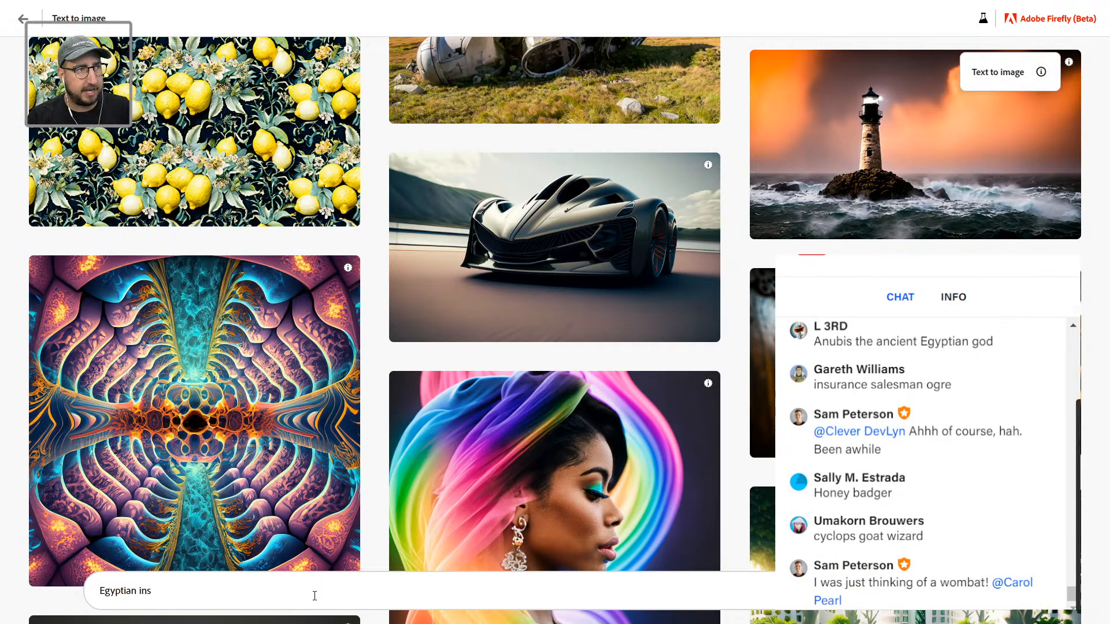
pyautogui.hotkey('ctrl', 'a')
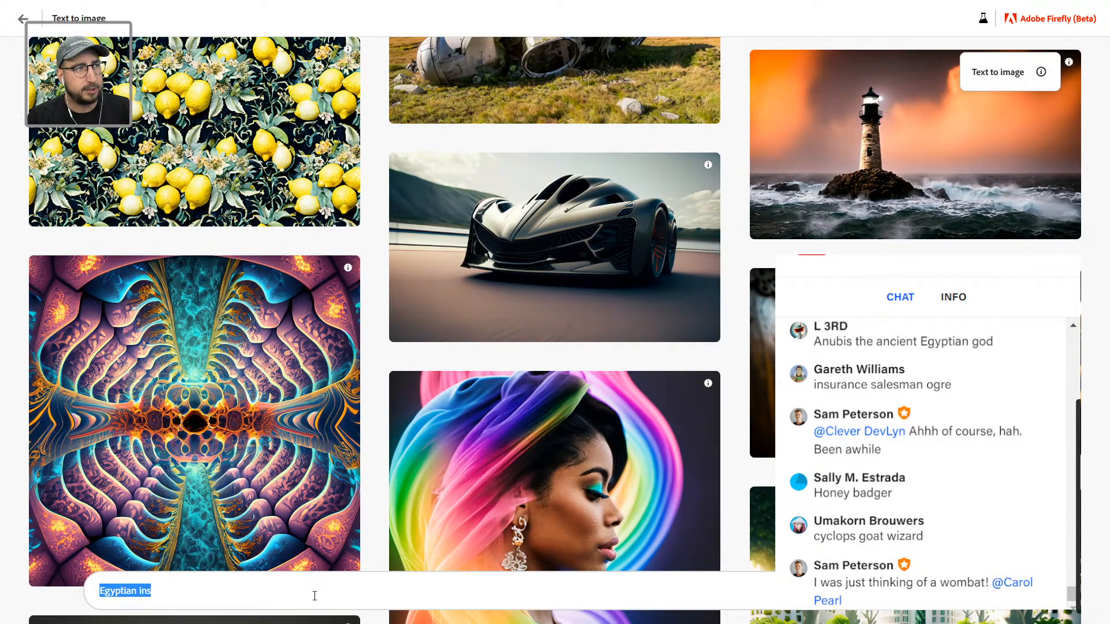
# Step: Enter the prompt 'A wombat in a suit with an Egyptian jewelry' and generate
pyautogui.write('A w')
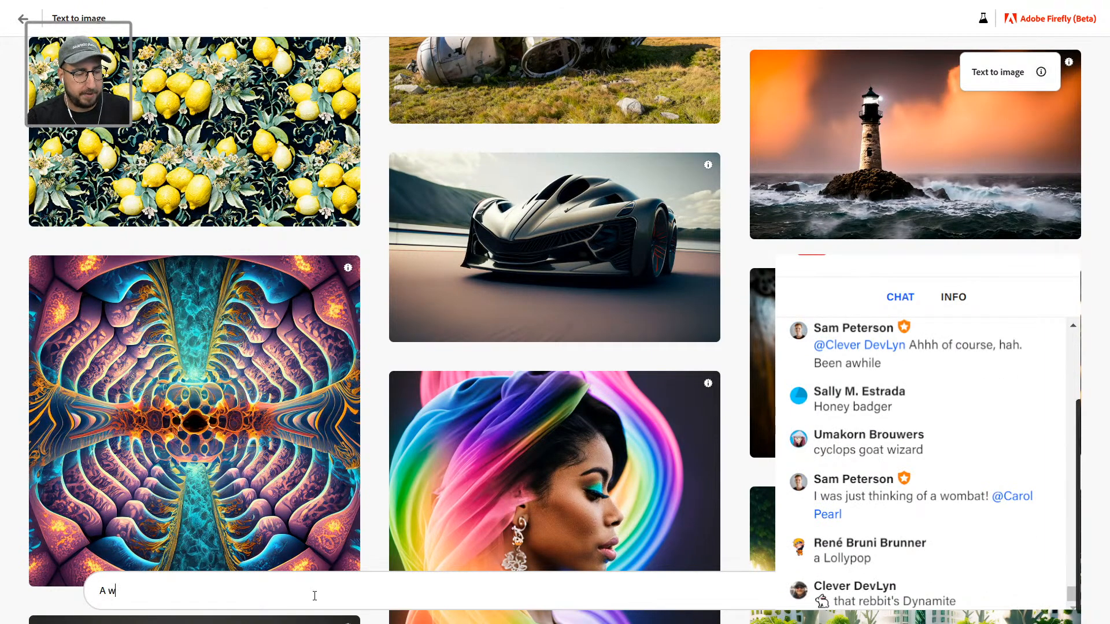
pyautogui.write('omb')
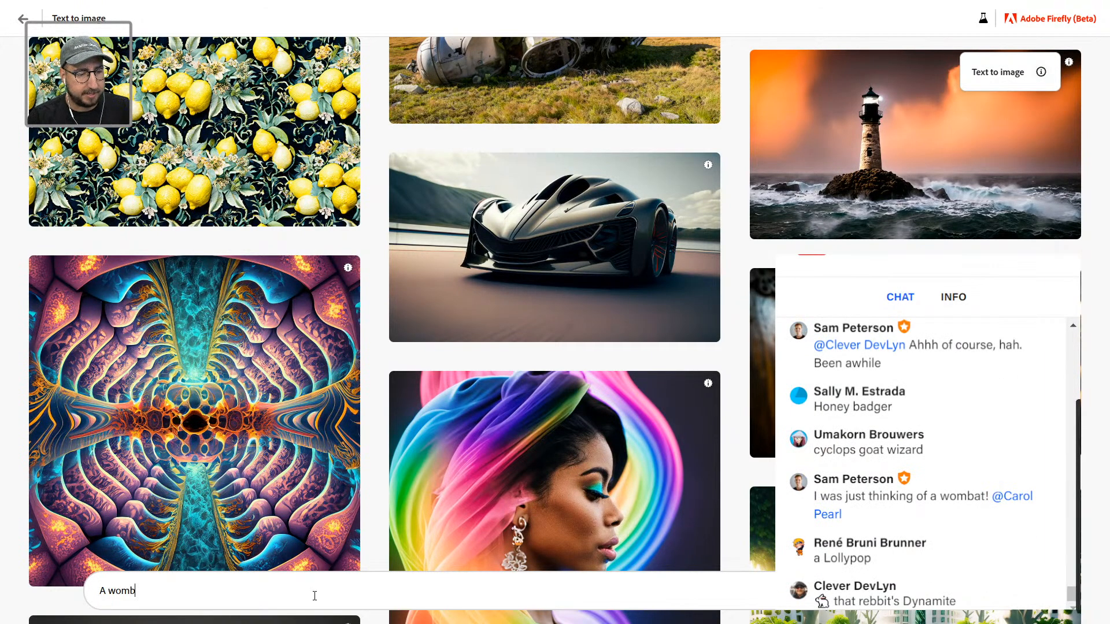
pyautogui.write('at in a suit')
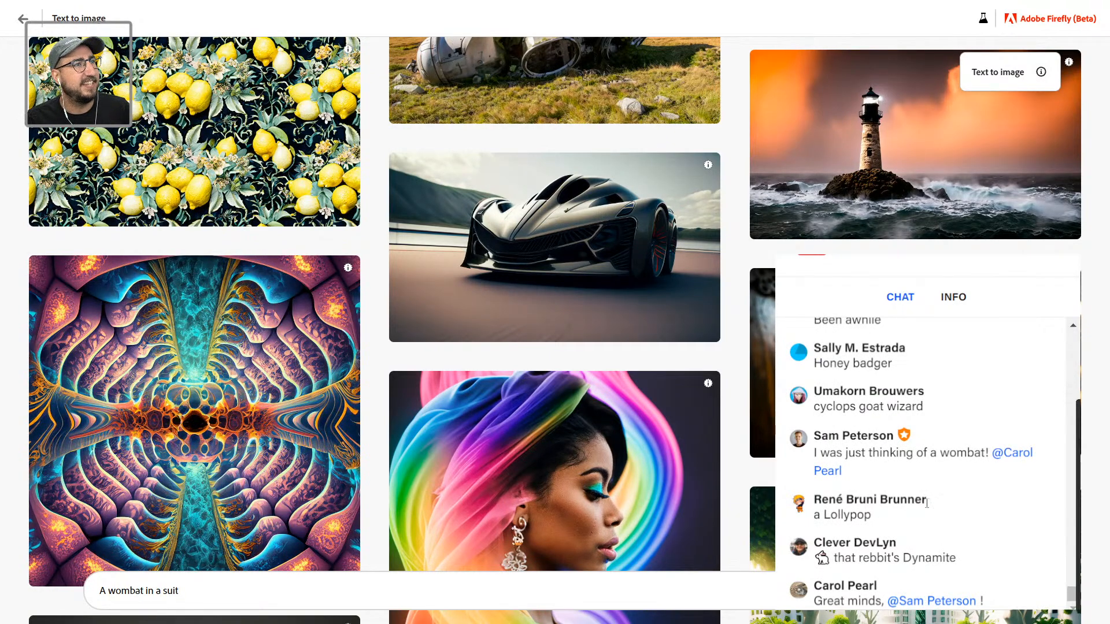
pyautogui.scroll(3, 926, 503)
pyautogui.scroll(2, 948, 502)
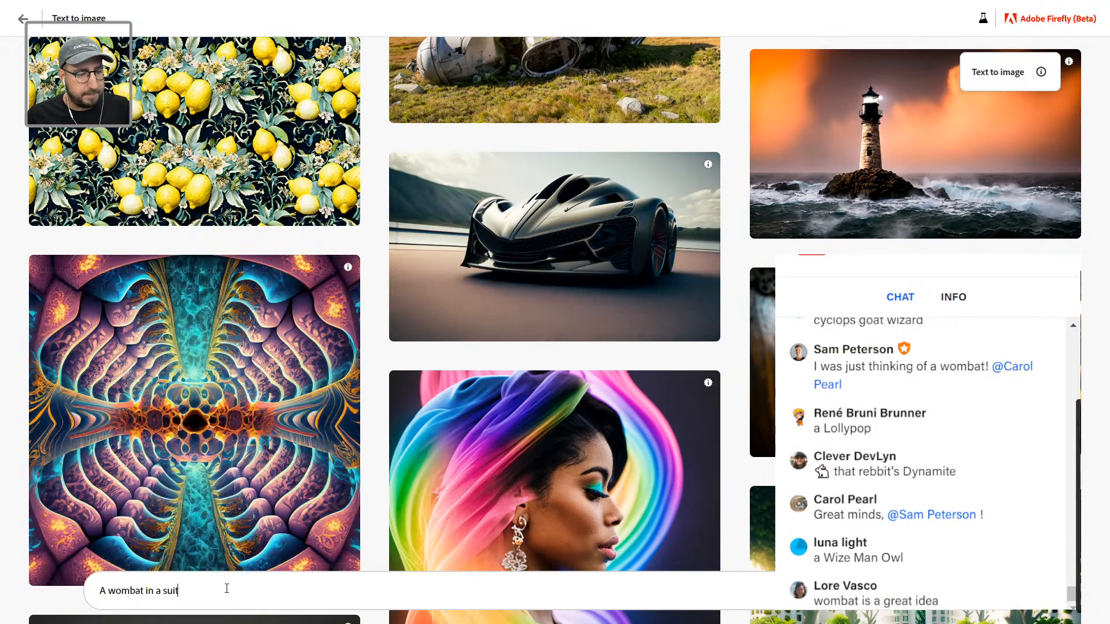
pyautogui.write('iw')
pyautogui.press('BackSpace')
pyautogui.press('BackSpace')
pyautogui.write('with ')
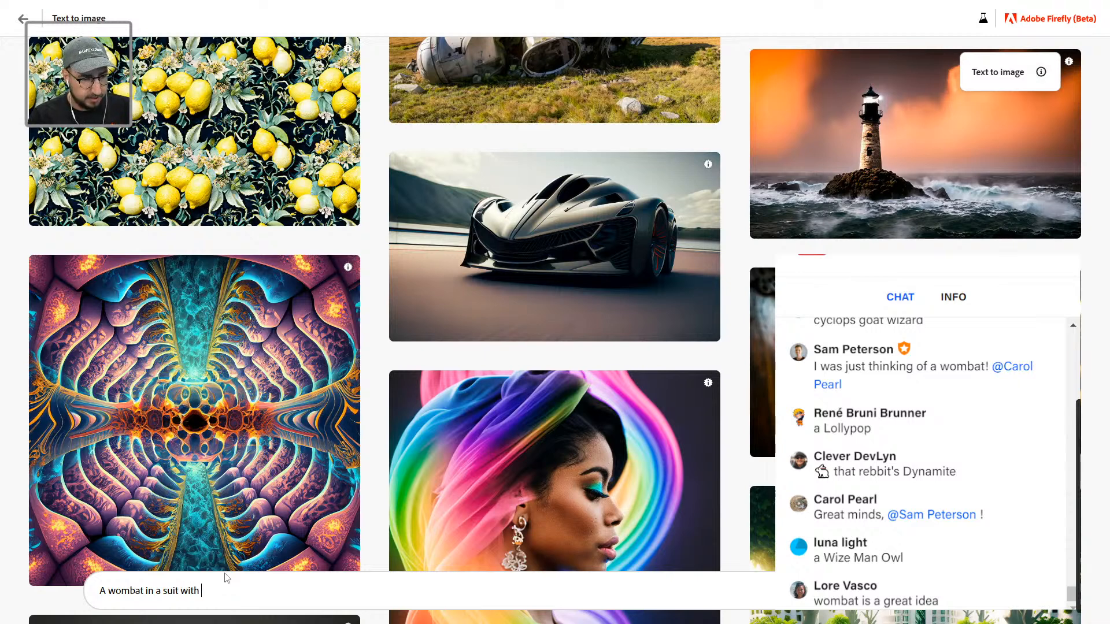
pyautogui.write('an egyptian')
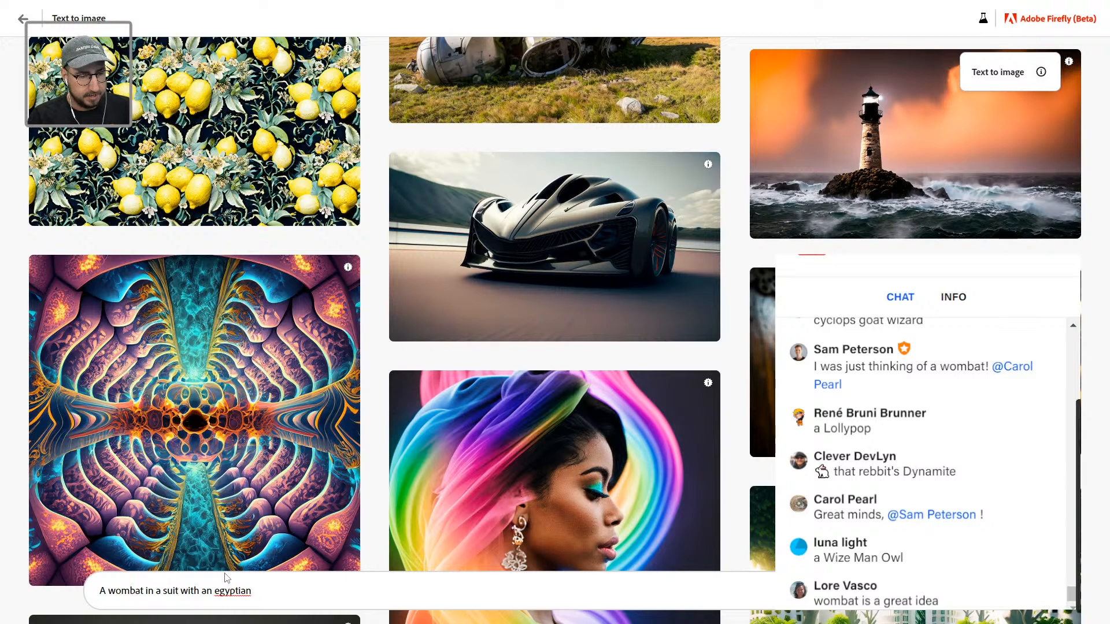
pyautogui.rightClick(242, 590)
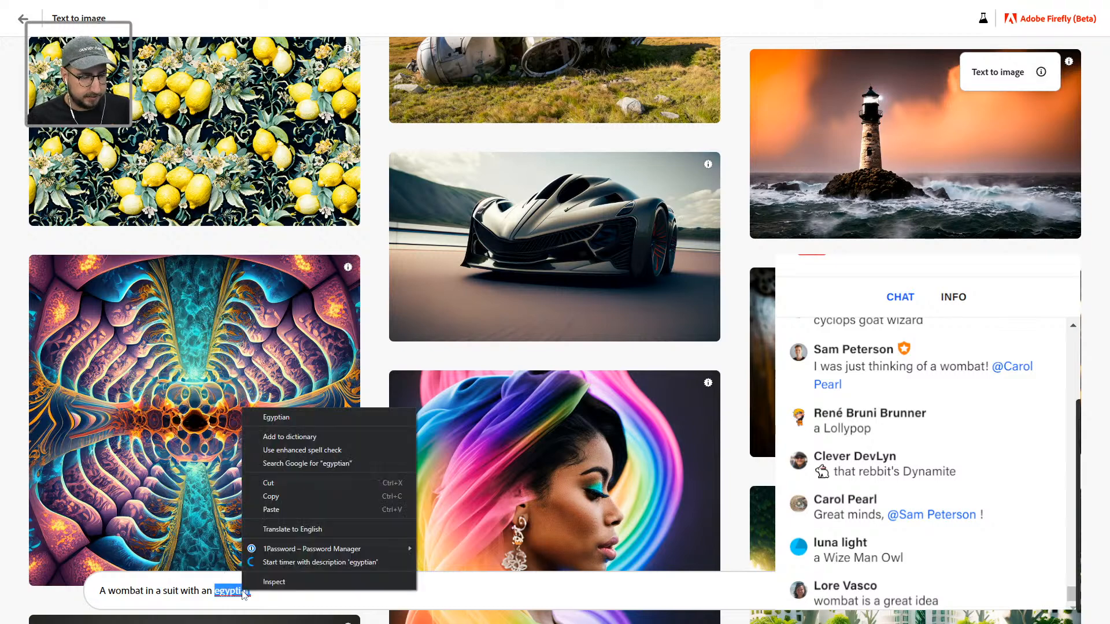
pyautogui.click(256, 417)
pyautogui.write('jewelry')
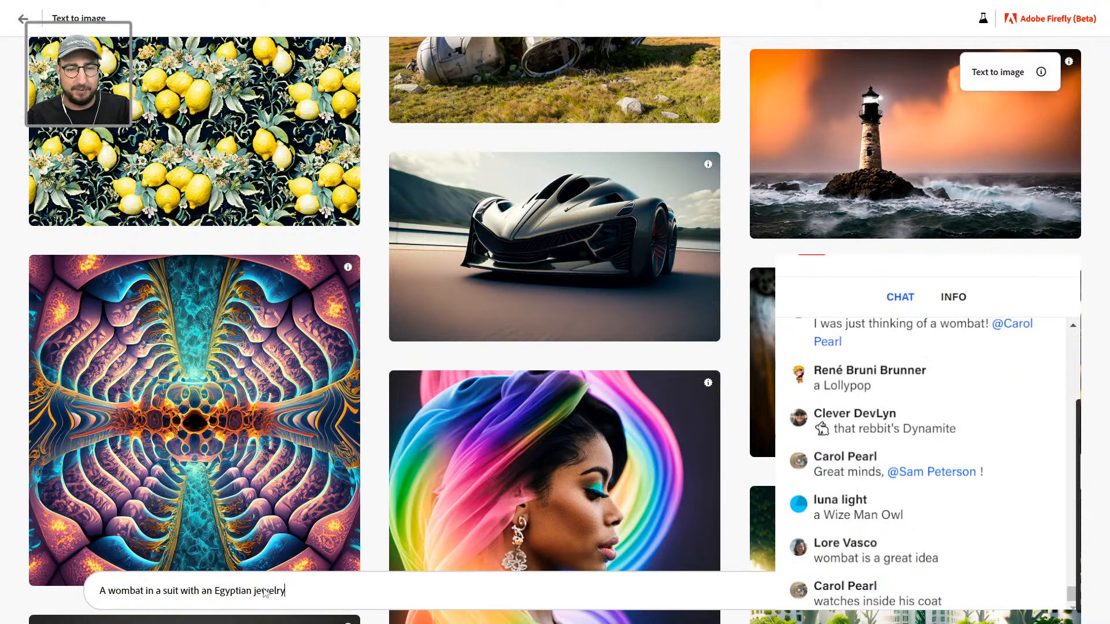
pyautogui.press('Return')
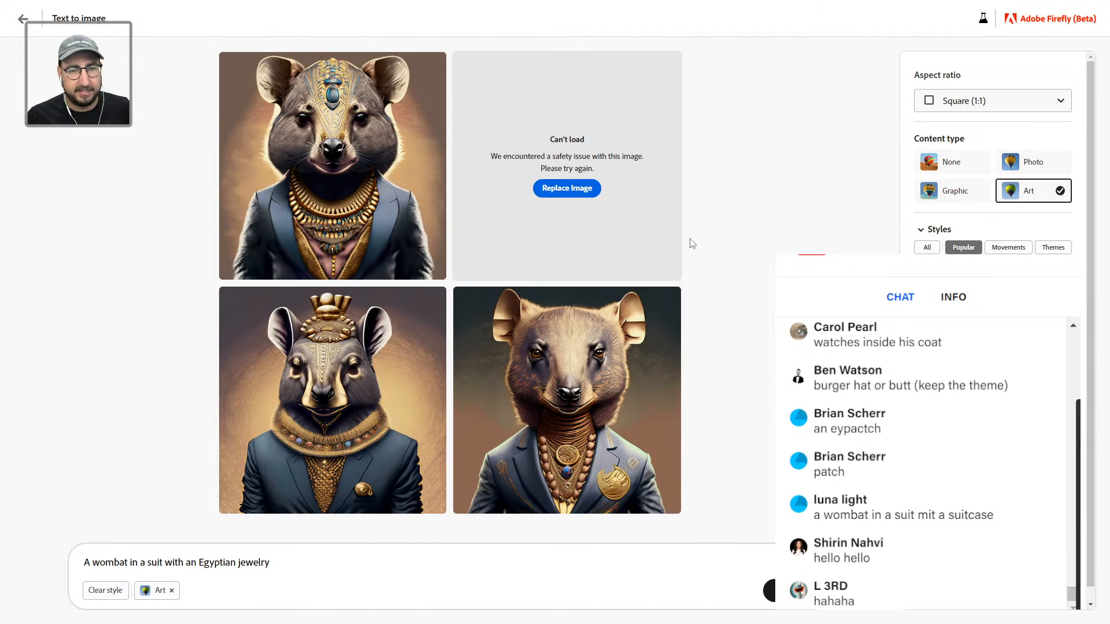
# Step: Regenerate the tile that failed to load, then download the first wombat portrait
pyautogui.click(595, 189)
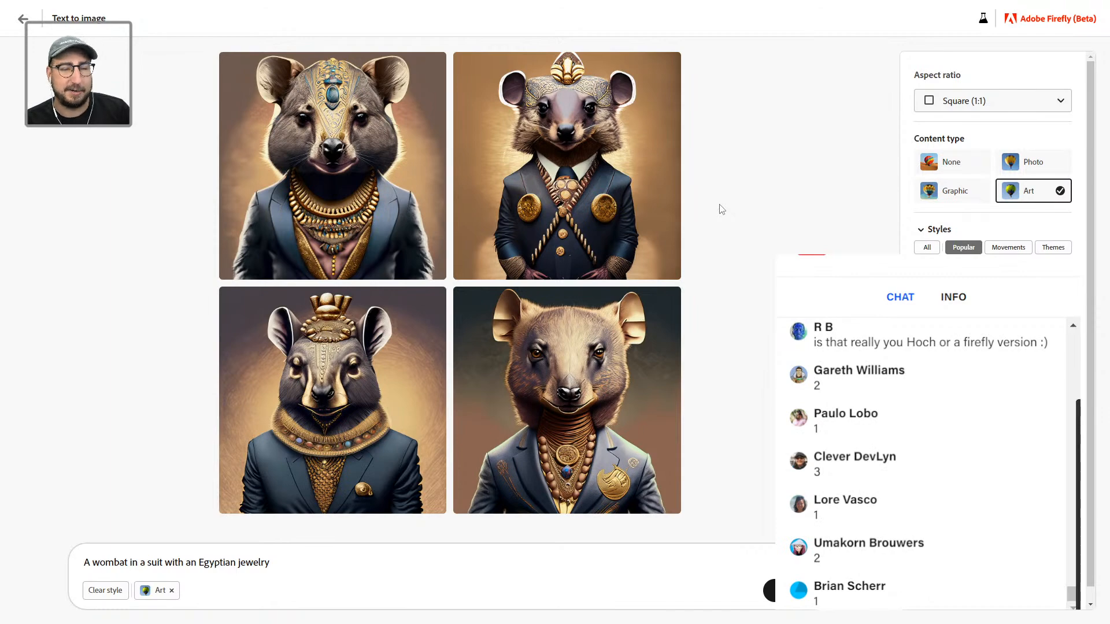
pyautogui.moveTo(396, 88)
pyautogui.click(433, 65)
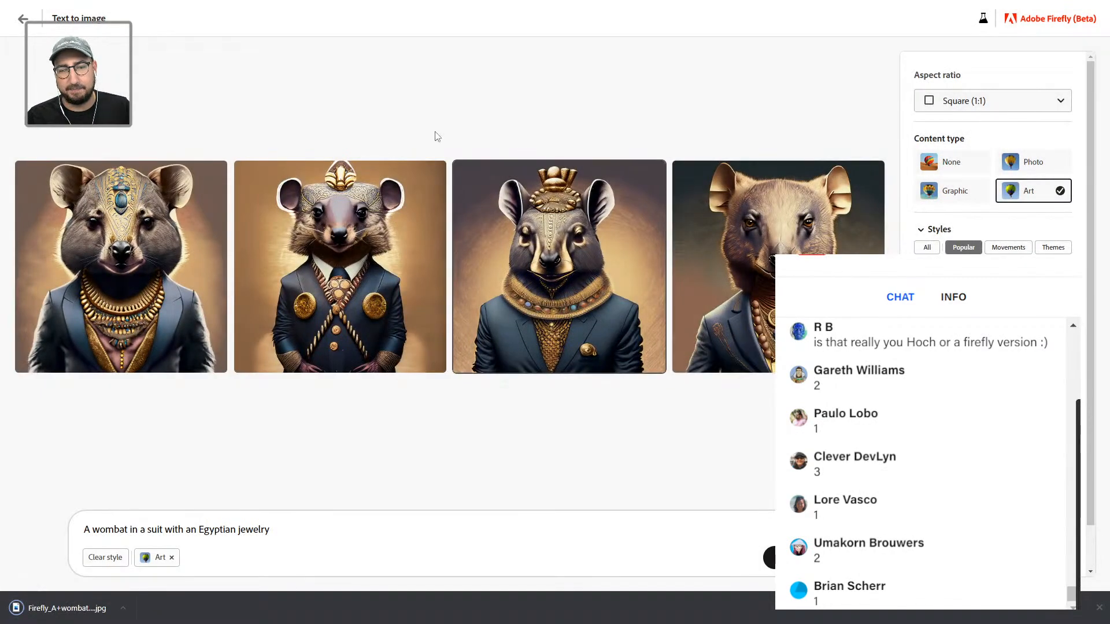
pyautogui.hotkey('alt', 'Tab')
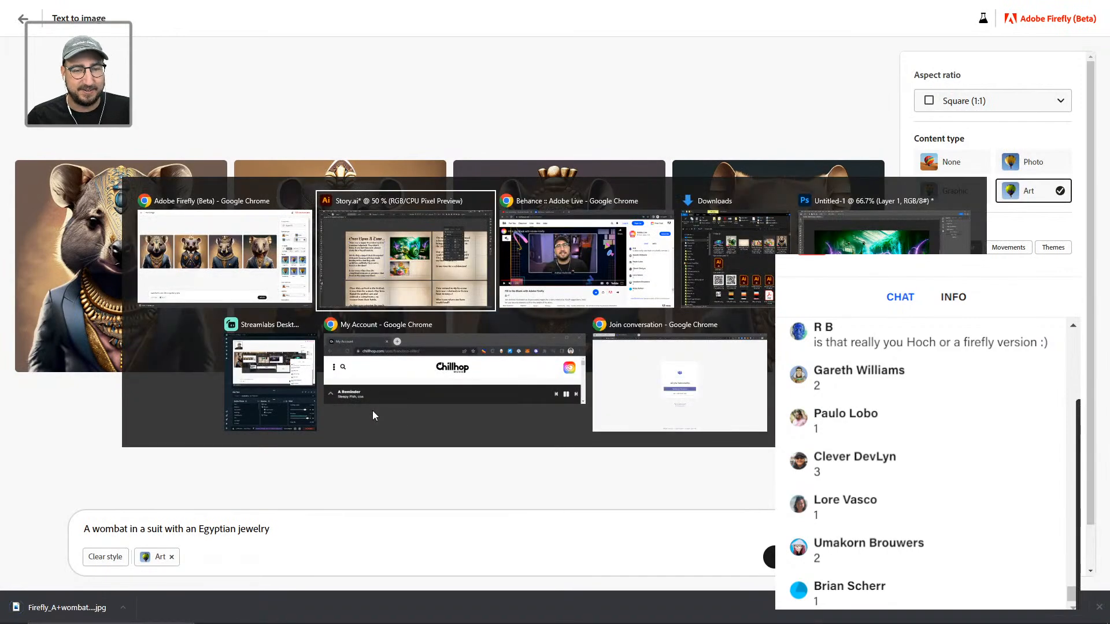
# Step: Place the downloaded wombat image in the story and zoom in to inspect its necklace
pyautogui.click(401, 237)
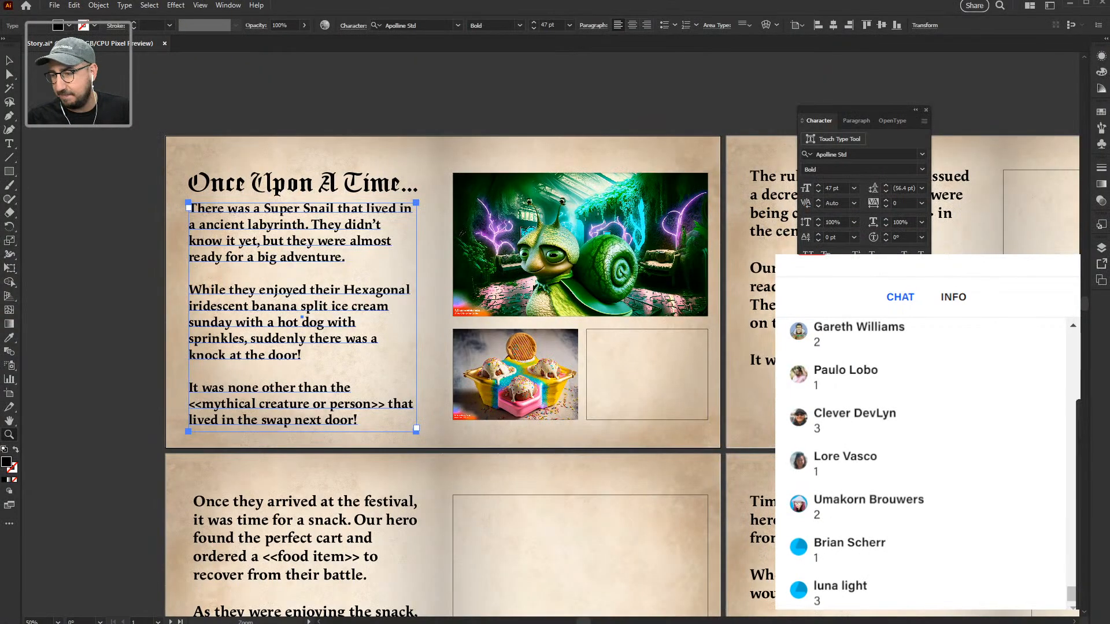
pyautogui.moveTo(780, 462); pyautogui.dragTo(515, 420)
pyautogui.click(647, 364)
pyautogui.click(556, 302)
pyautogui.moveTo(619, 376); pyautogui.dragTo(516, 229)
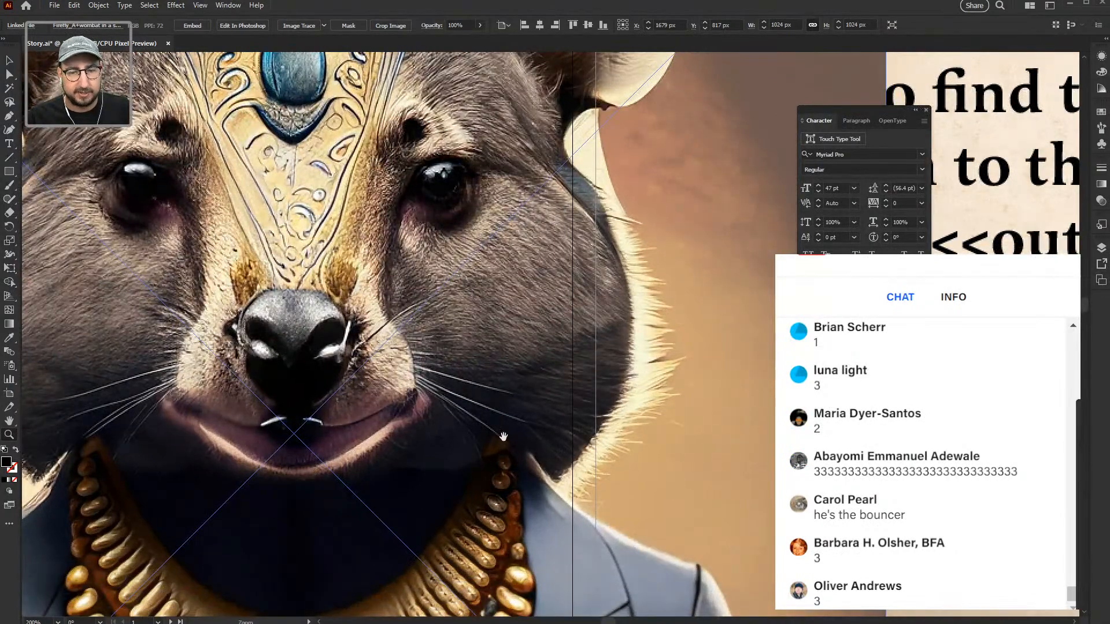
pyautogui.moveTo(500, 443); pyautogui.dragTo(639, 305)
pyautogui.moveTo(531, 352); pyautogui.dragTo(595, 211)
pyautogui.moveTo(571, 420); pyautogui.dragTo(563, 316)
pyautogui.moveTo(423, 512); pyautogui.dragTo(642, 484)
pyautogui.moveTo(559, 195); pyautogui.dragTo(480, 390)
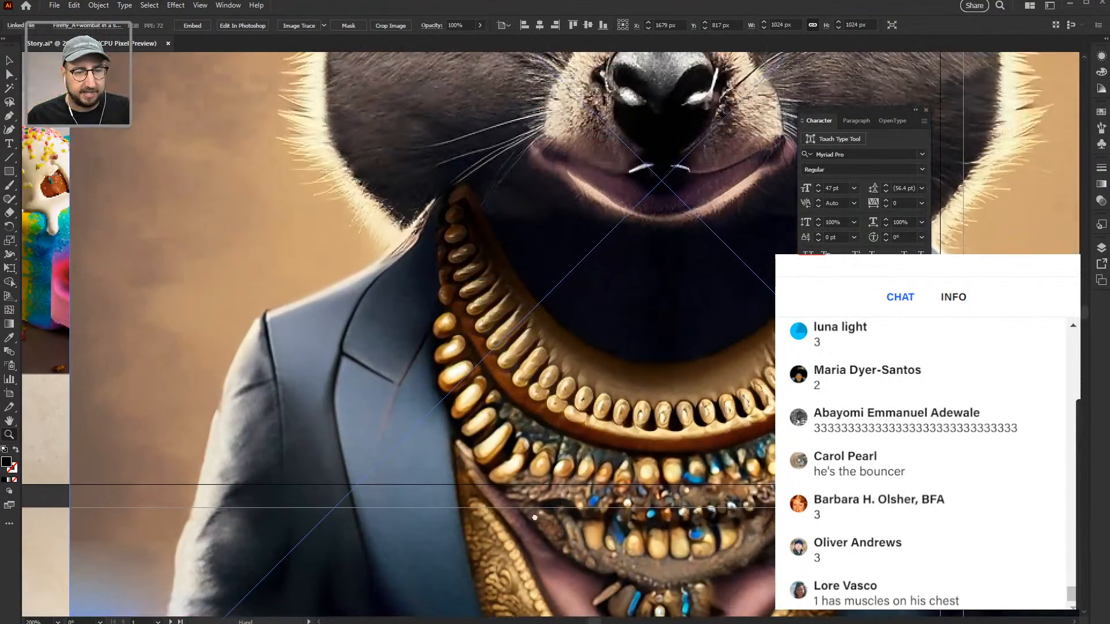
pyautogui.keyDown('alt'); pyautogui.click(632, 328); pyautogui.keyUp('alt')
# Step: Scale and position the wombat image to fill the empty frame beside the dessert
pyautogui.moveTo(575, 382); pyautogui.dragTo(468, 450)
pyautogui.press('s')
pyautogui.moveTo(664, 147); pyautogui.dragTo(537, 259)
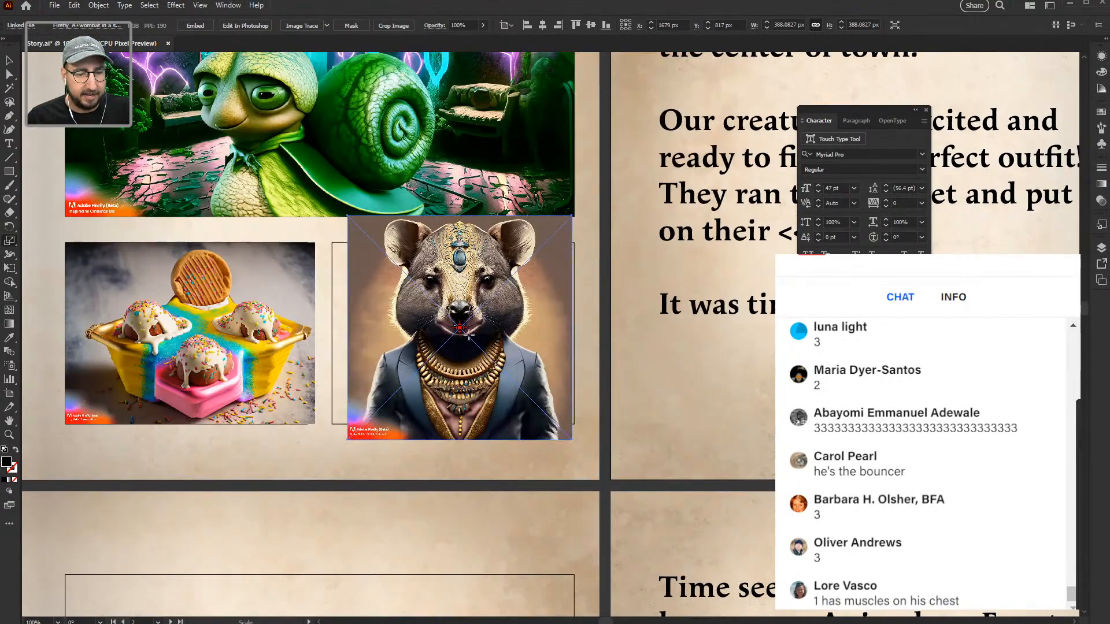
pyautogui.press('z')
pyautogui.click(462, 370)
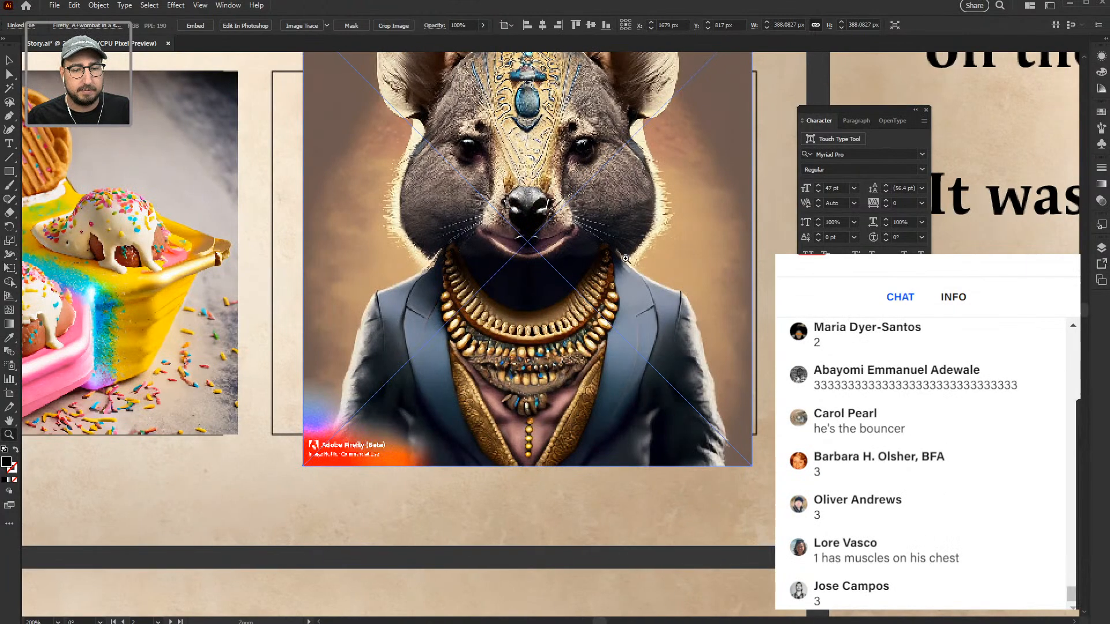
pyautogui.click(621, 277)
pyautogui.press('s')
pyautogui.moveTo(624, 96); pyautogui.dragTo(549, 144)
pyautogui.moveTo(452, 293); pyautogui.dragTo(526, 423)
pyautogui.press('v')
pyautogui.moveTo(469, 376); pyautogui.dragTo(275, 307)
pyautogui.moveTo(439, 442); pyautogui.dragTo(426, 322)
pyautogui.moveTo(489, 336); pyautogui.dragTo(703, 506)
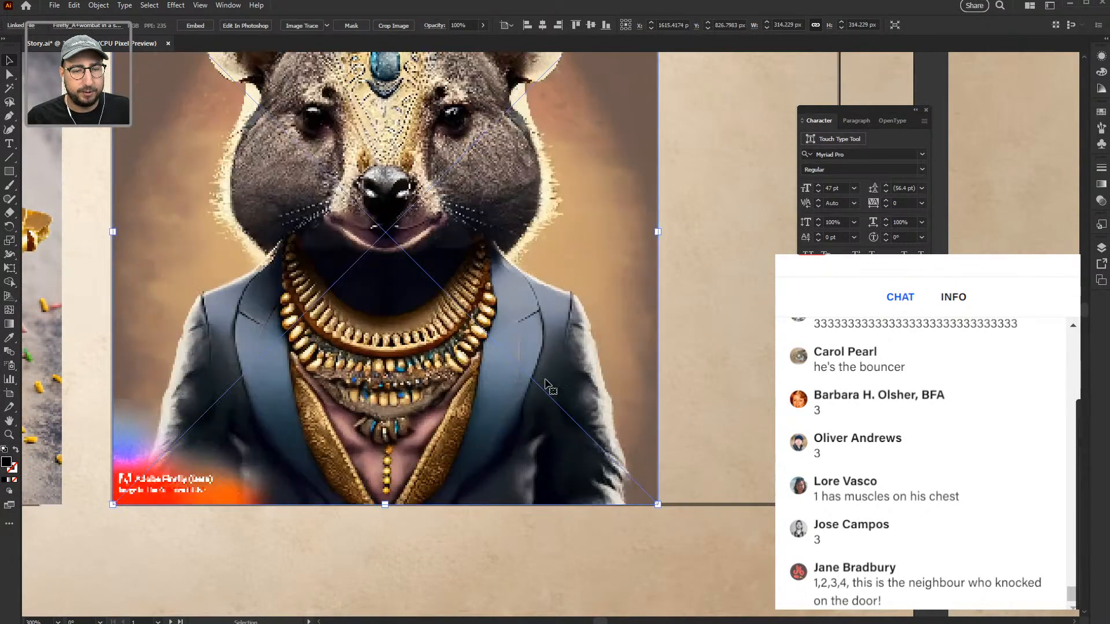
# Step: Zoom out to review all the spreads, then fit the first page in the window
pyautogui.press('z')
pyautogui.keyDown('alt'); pyautogui.click(543, 360); pyautogui.keyUp('alt')
pyautogui.keyDown('alt'); pyautogui.click(542, 361); pyautogui.keyUp('alt')
pyautogui.keyDown('alt'); pyautogui.click(542, 361); pyautogui.keyUp('alt')
pyautogui.keyDown('alt'); pyautogui.click(541, 361); pyautogui.keyUp('alt')
pyautogui.keyDown('alt'); pyautogui.click(542, 361); pyautogui.keyUp('alt')
pyautogui.keyDown('alt'); pyautogui.click(541, 361); pyautogui.keyUp('alt')
pyautogui.press('v')
pyautogui.click(416, 255)
pyautogui.press('z')
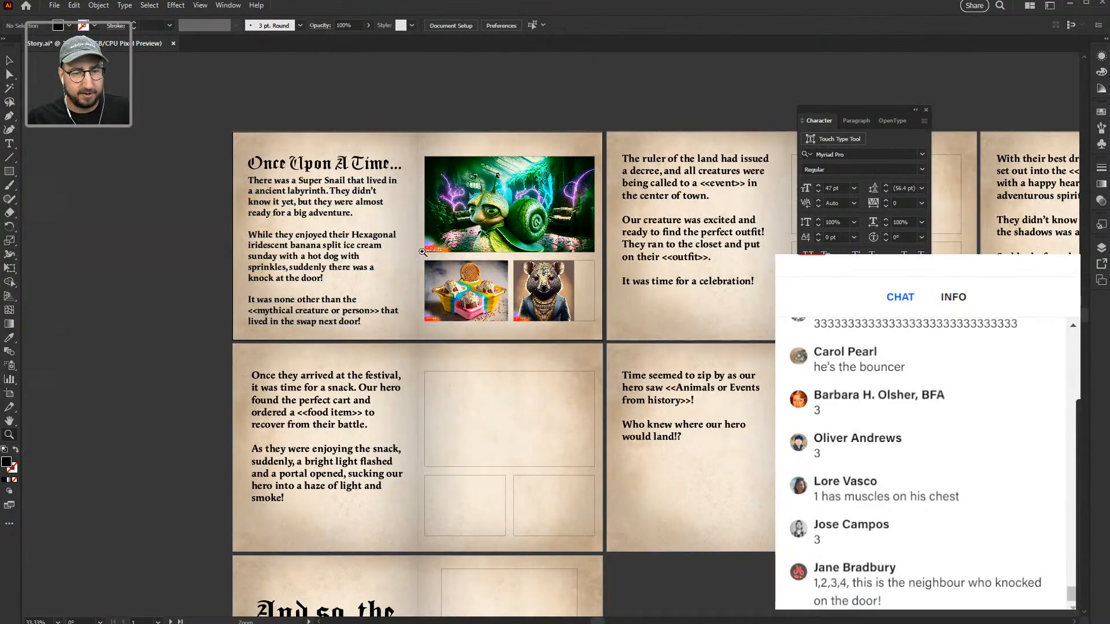
pyautogui.click(421, 251)
pyautogui.click(536, 350)
pyautogui.click(538, 350)
pyautogui.moveTo(543, 359); pyautogui.dragTo(544, 415)
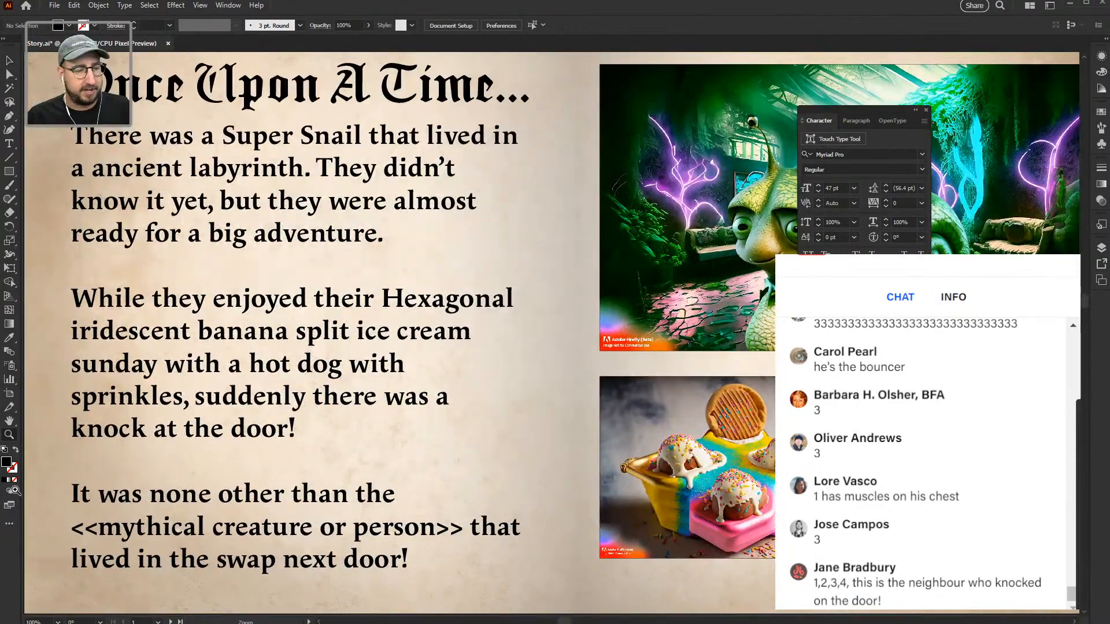
pyautogui.doubleClick(14, 422)
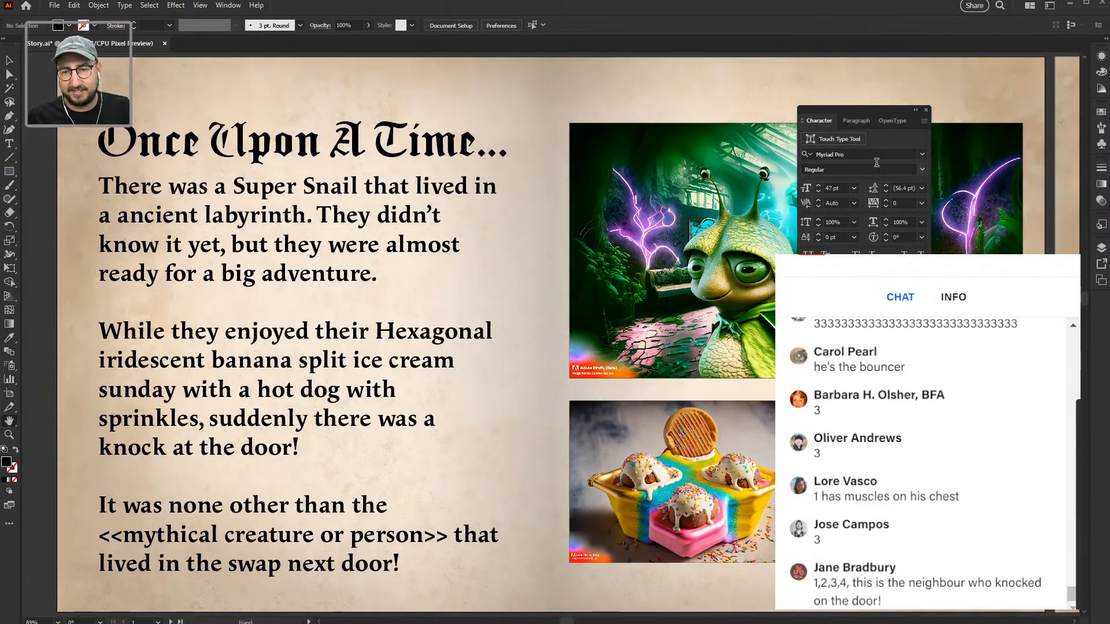
# Step: Replace <<mythical creature or person>> with the wombat prompt copied from Firefly
pyautogui.click(927, 111)
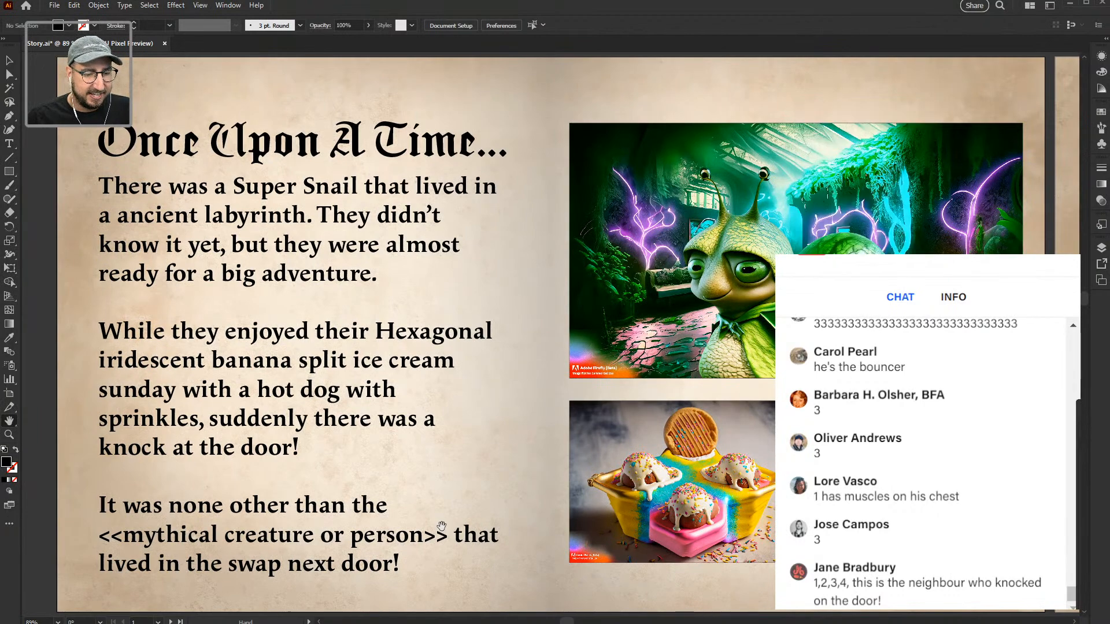
pyautogui.hotkey('alt', 'Tab')
pyautogui.tripleClick(289, 534)
pyautogui.hotkey('ctrl', 'c')
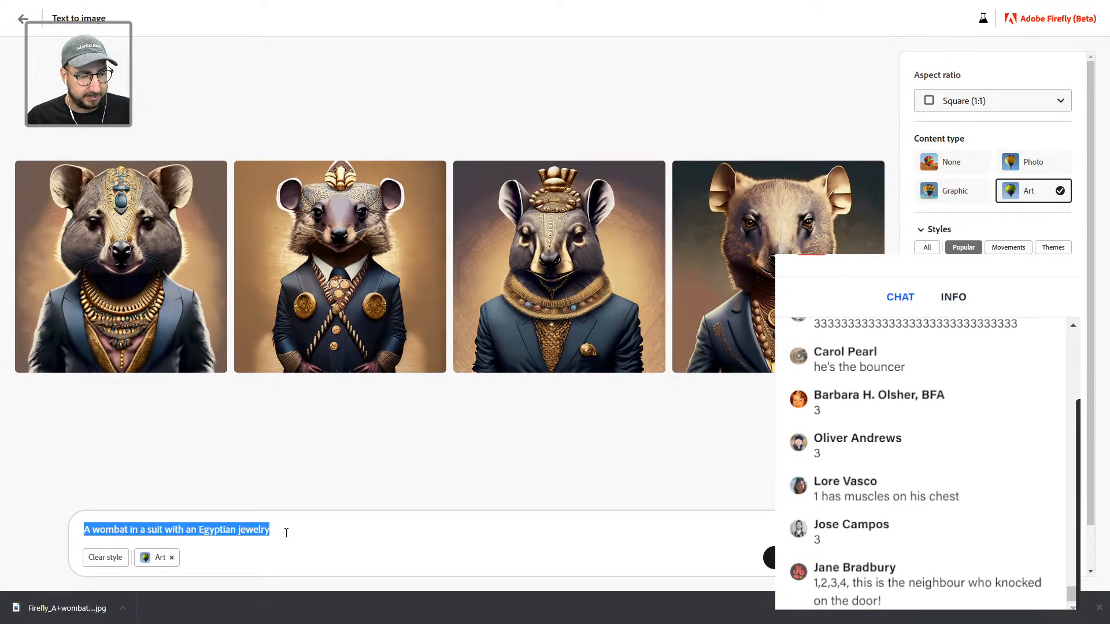
pyautogui.hotkey('alt', 'Tab')
pyautogui.moveTo(450, 535); pyautogui.dragTo(100, 545)
pyautogui.hotkey('ctrl', 'v')
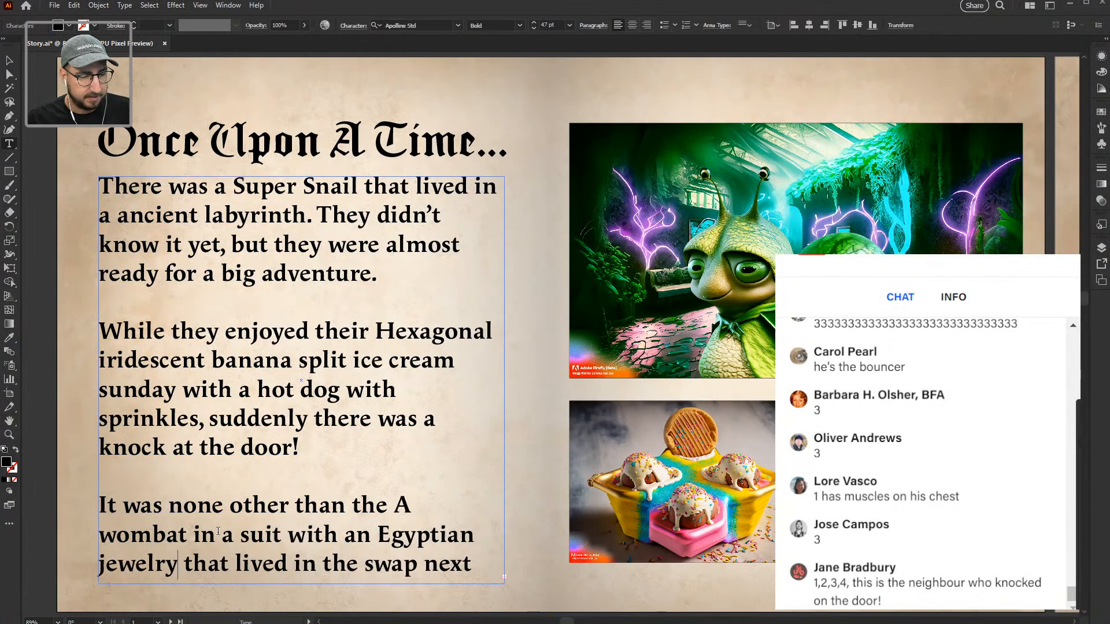
# Step: Delete the stray 'A' and replace 'in a suit with an Egyptian jewelry' with 'salesman'
pyautogui.doubleClick(402, 506)
pyautogui.press('BackSpace')
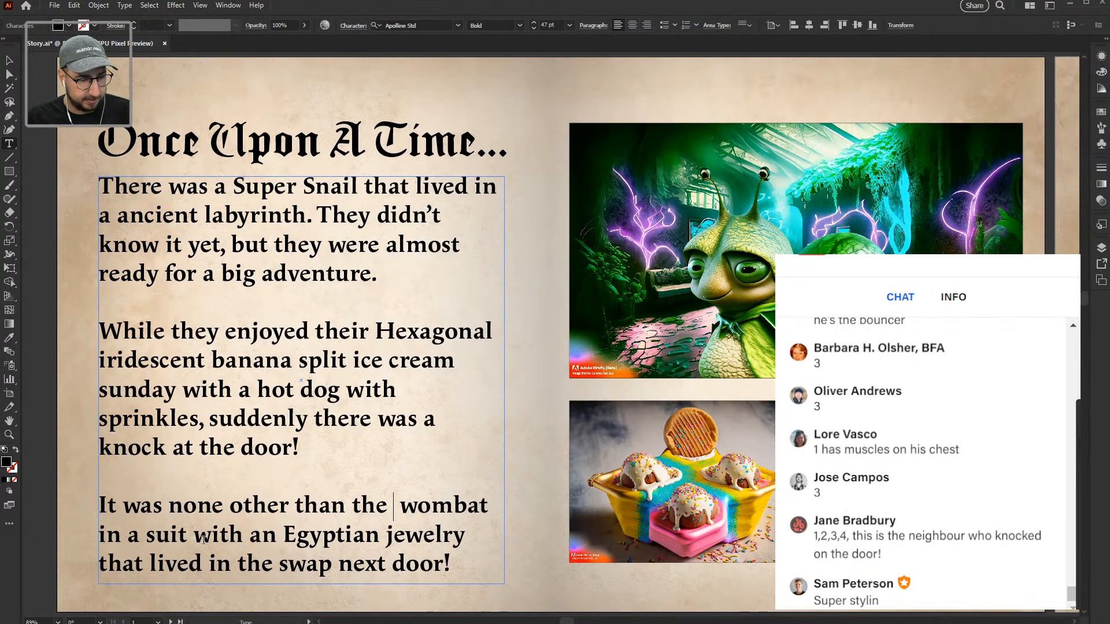
pyautogui.press('BackSpace')
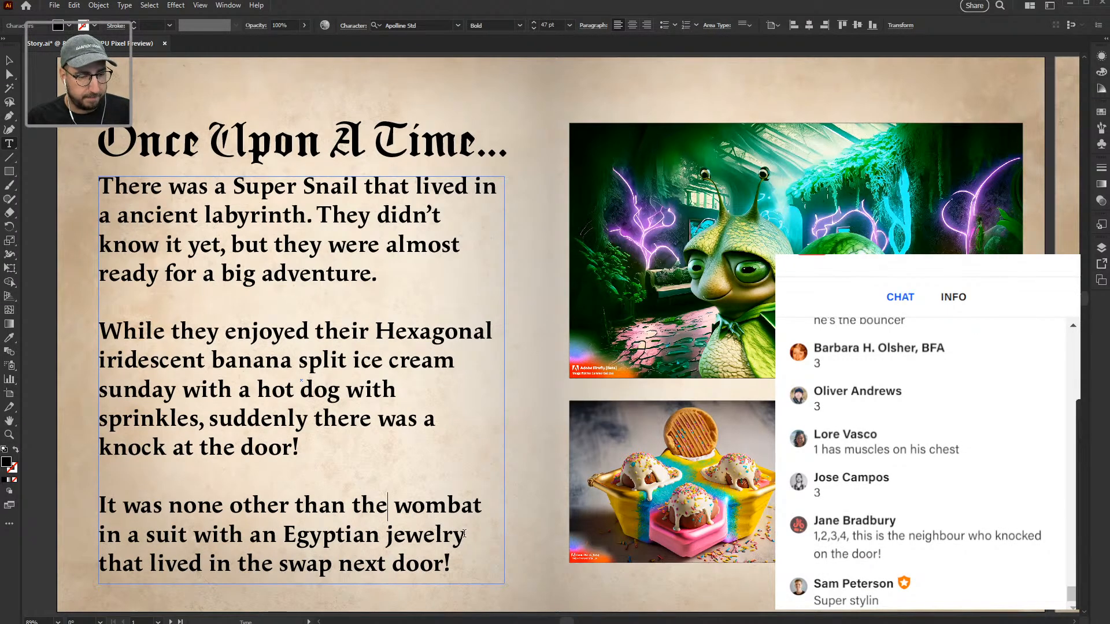
pyautogui.moveTo(466, 534); pyautogui.dragTo(99, 542)
pyautogui.write('salesm')
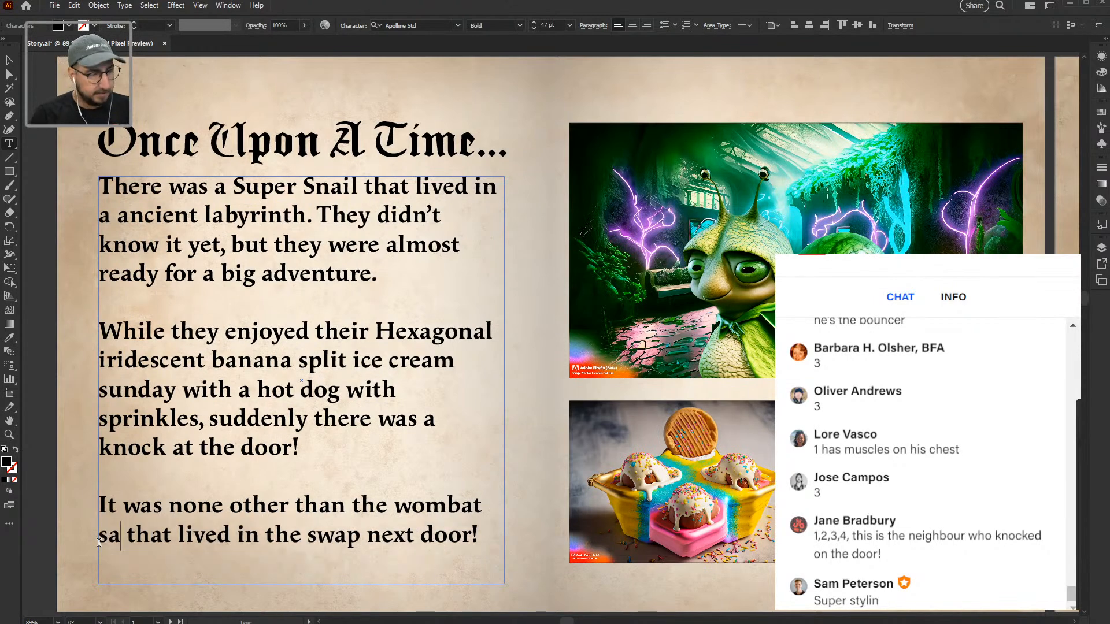
pyautogui.write('an')
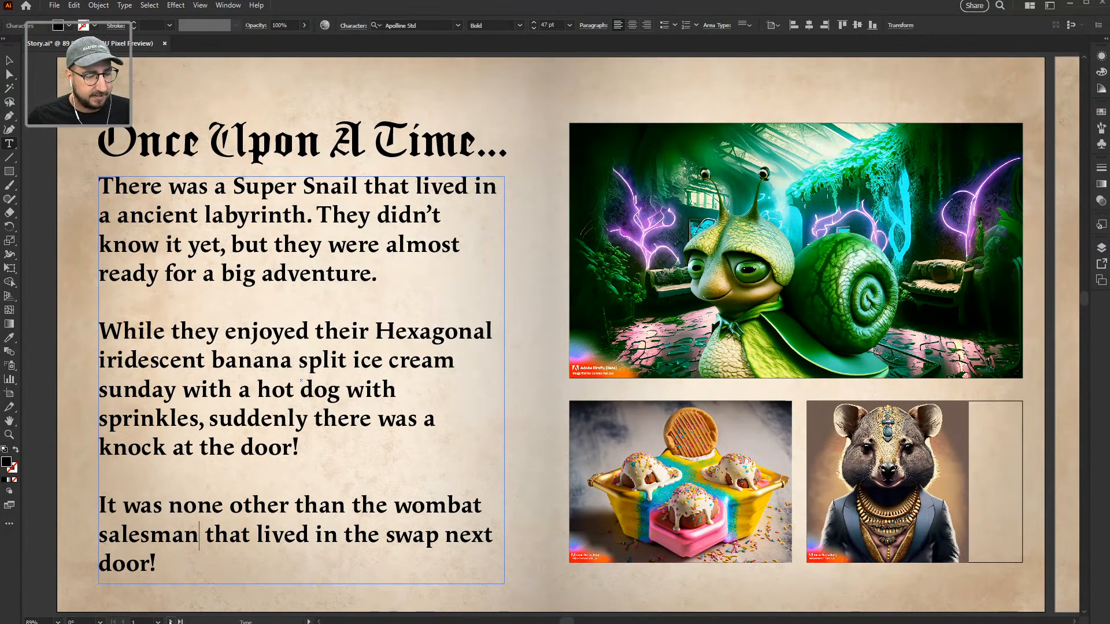
# Step: Correct 'swap' to 'swamp' in the story, check the pages, and return to Firefly
pyautogui.click(171, 621)
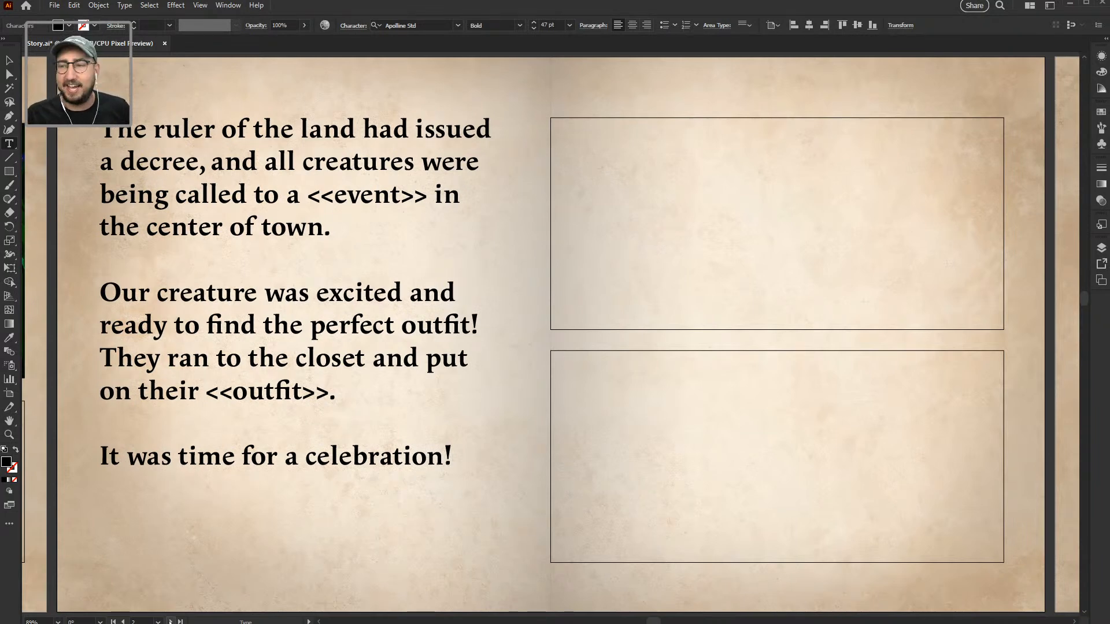
pyautogui.click(125, 621)
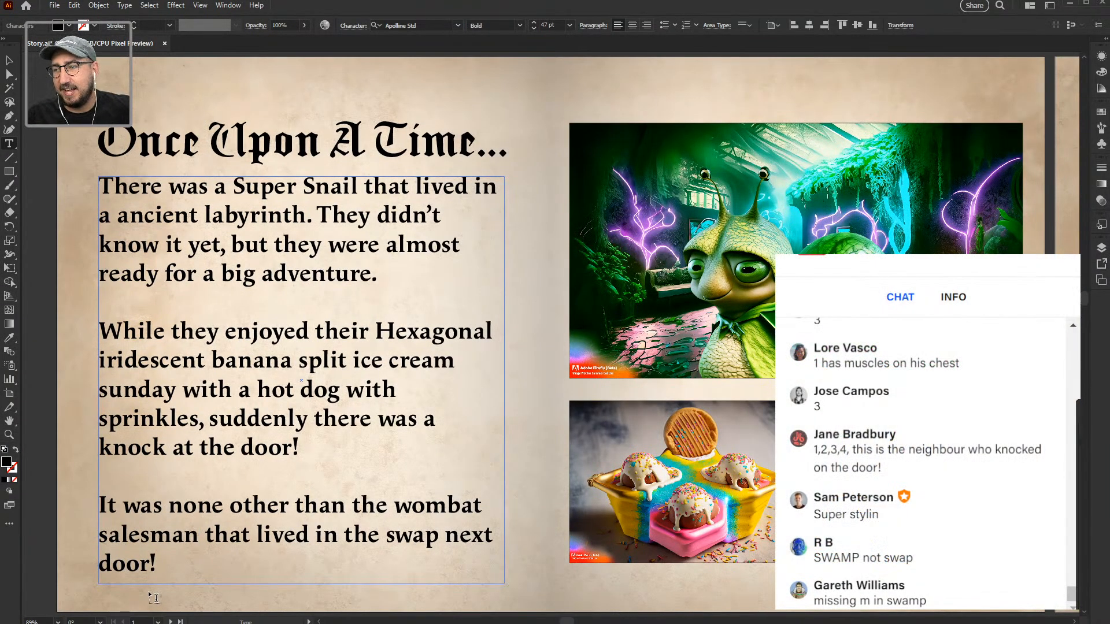
pyautogui.click(199, 535)
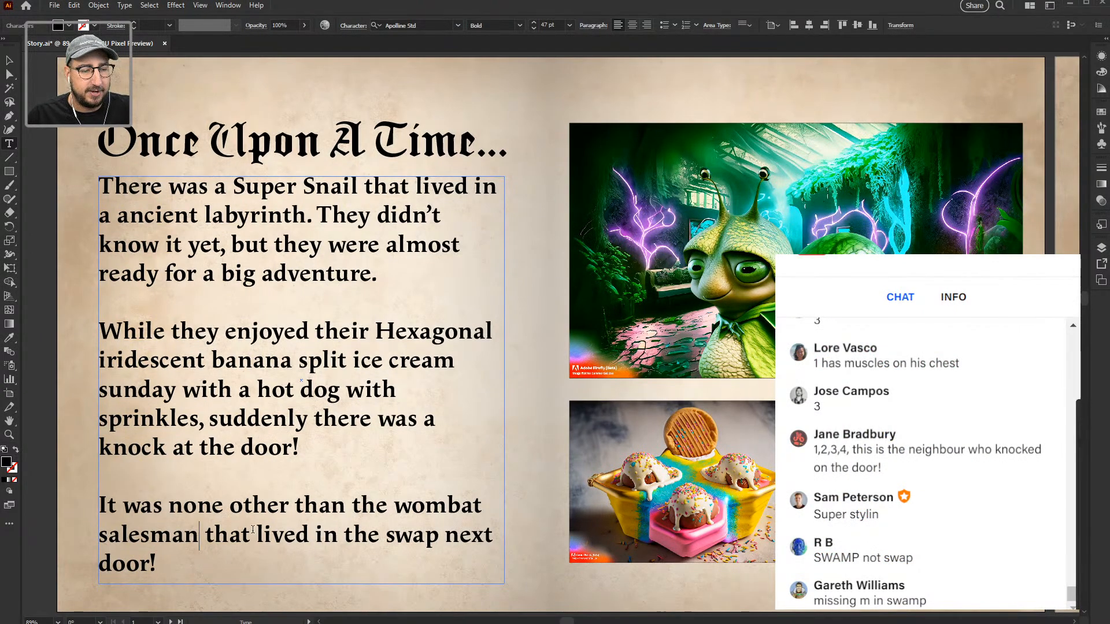
pyautogui.click(420, 536)
pyautogui.write('m')
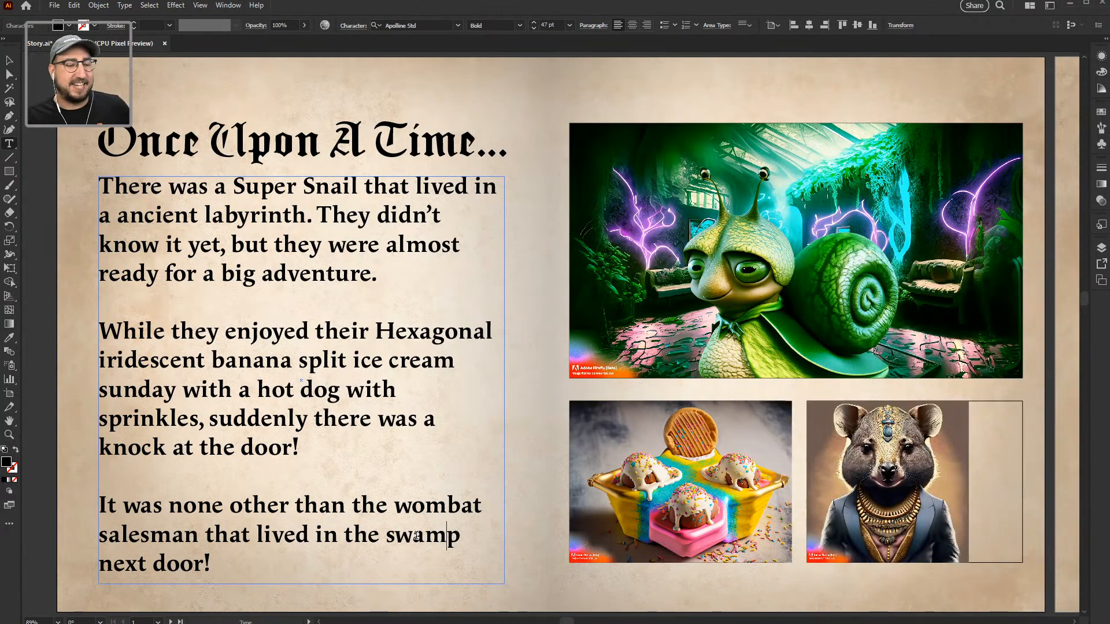
pyautogui.click(171, 621)
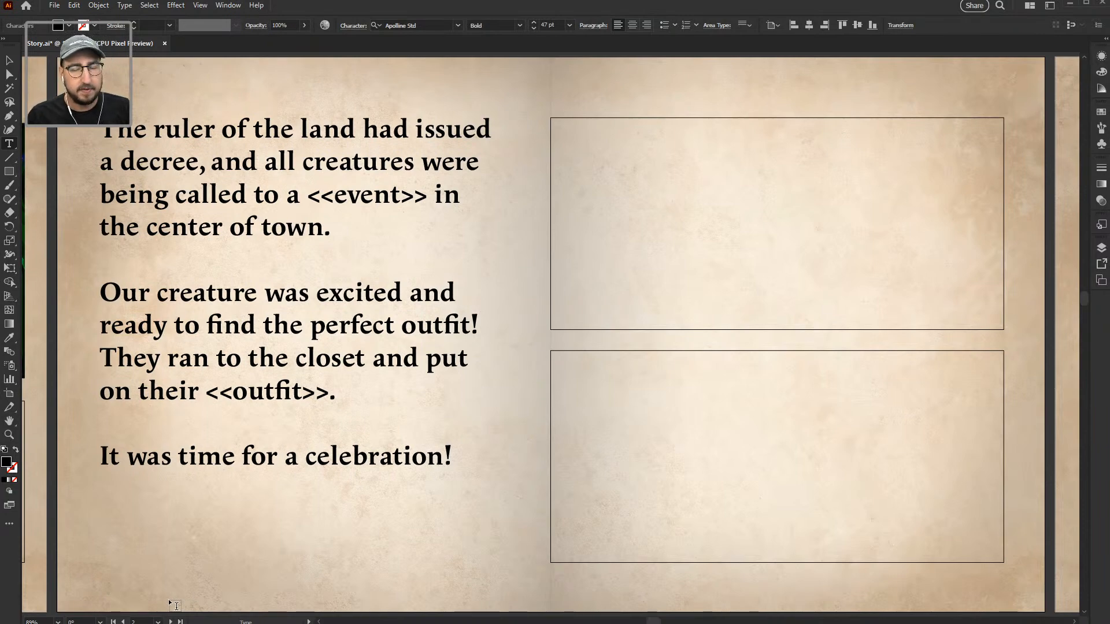
pyautogui.hotkey('alt', 'Tab')
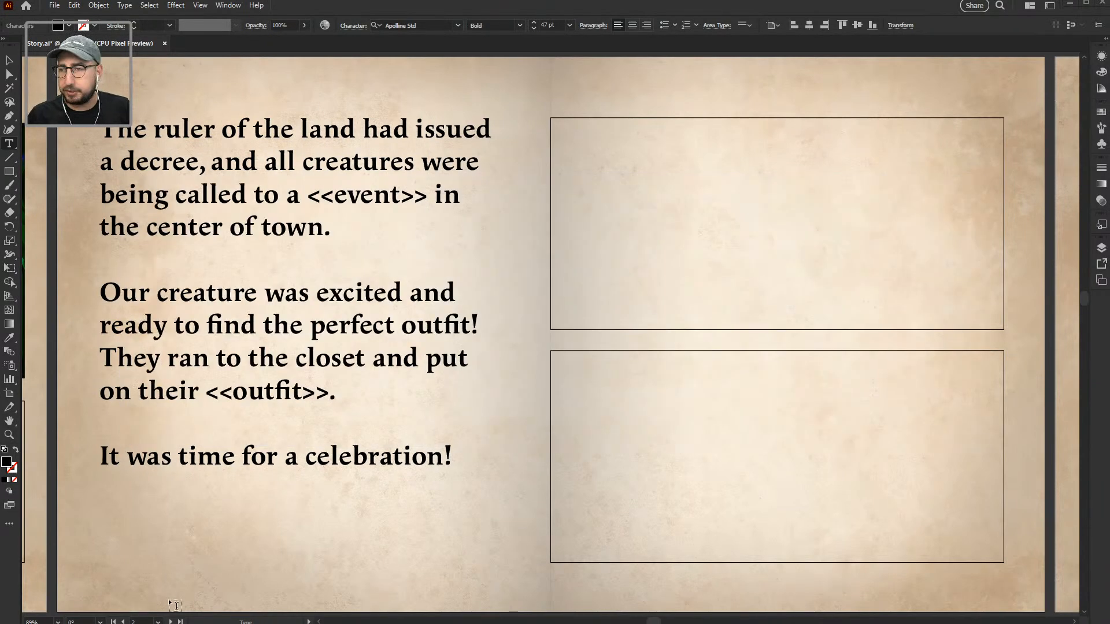
pyautogui.hotkey('alt', 'Tab')
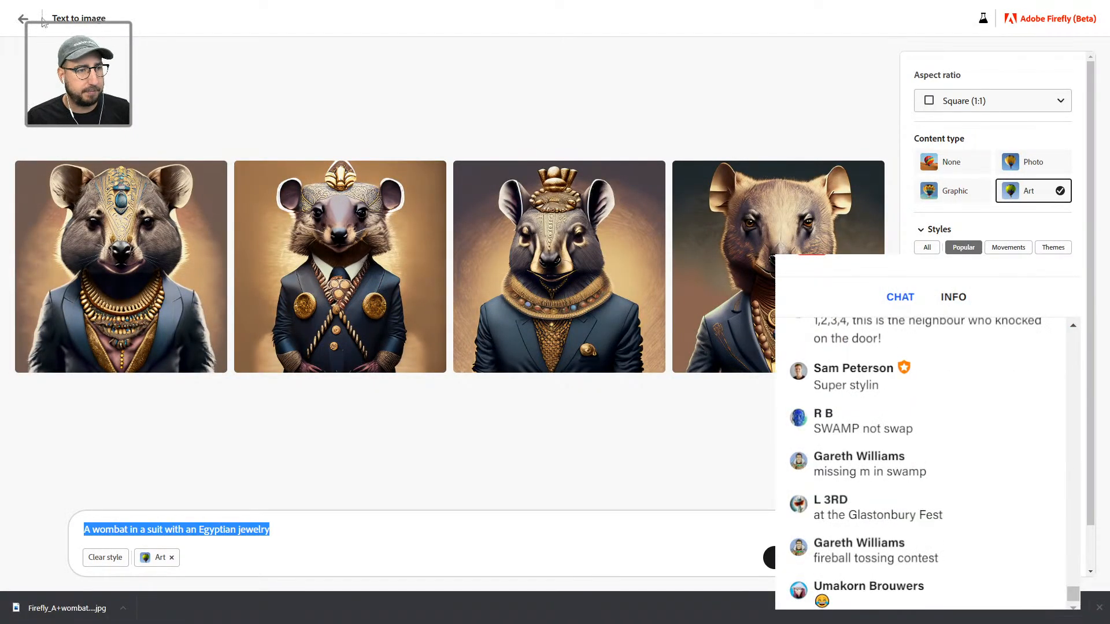
# Step: From the Firefly gallery, start a new prompt: 'A parade on the street with foam and bubbles'
pyautogui.click(23, 20)
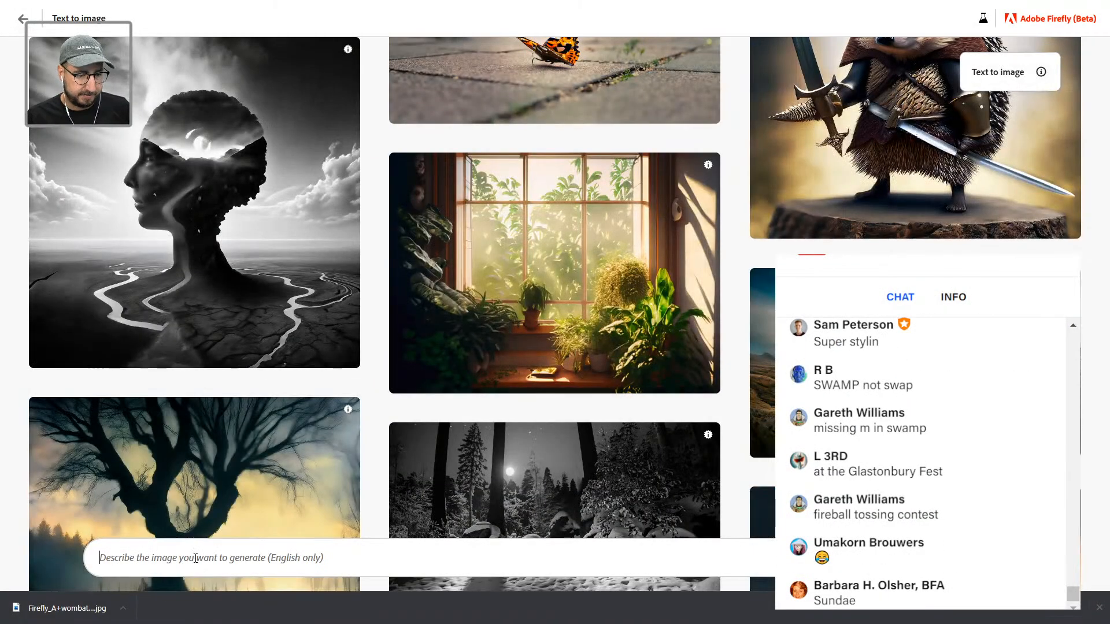
pyautogui.click(195, 558)
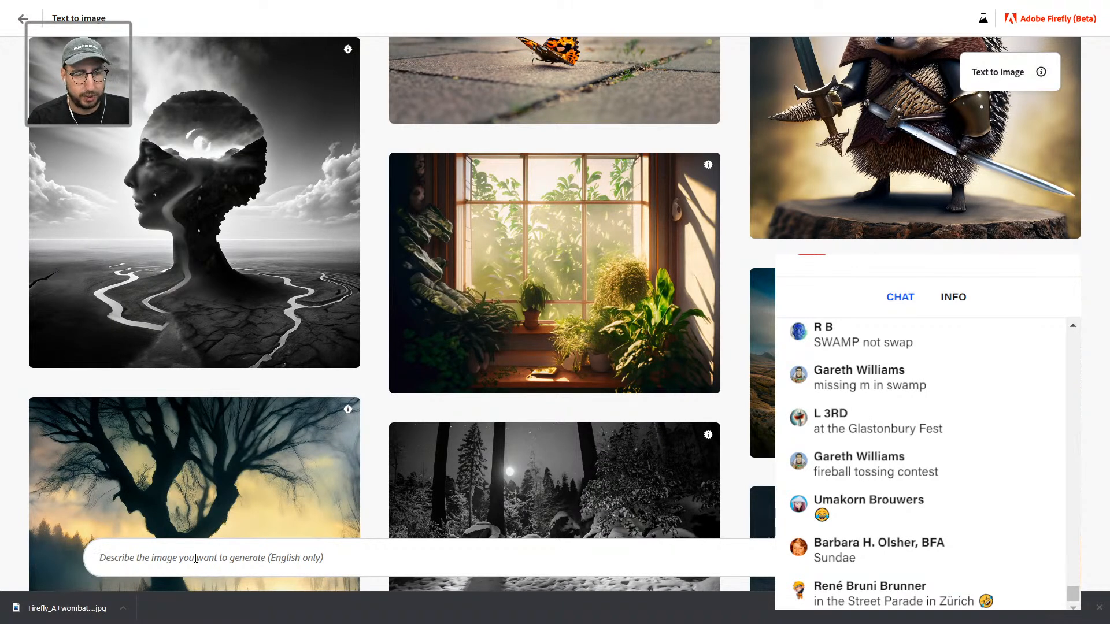
pyautogui.write('A p')
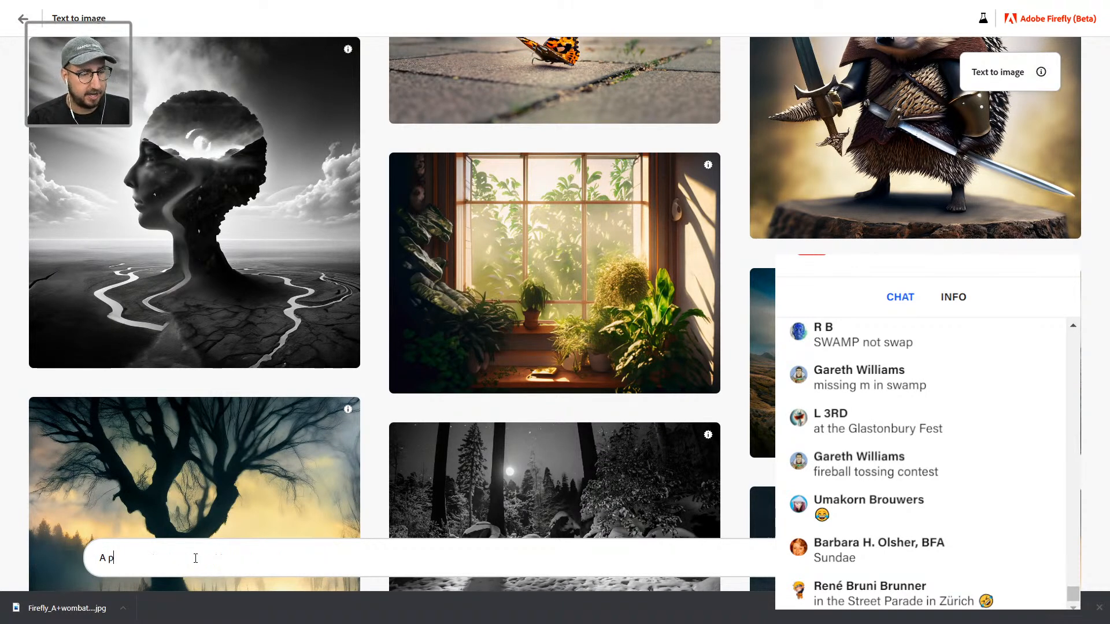
pyautogui.write('arade on the s')
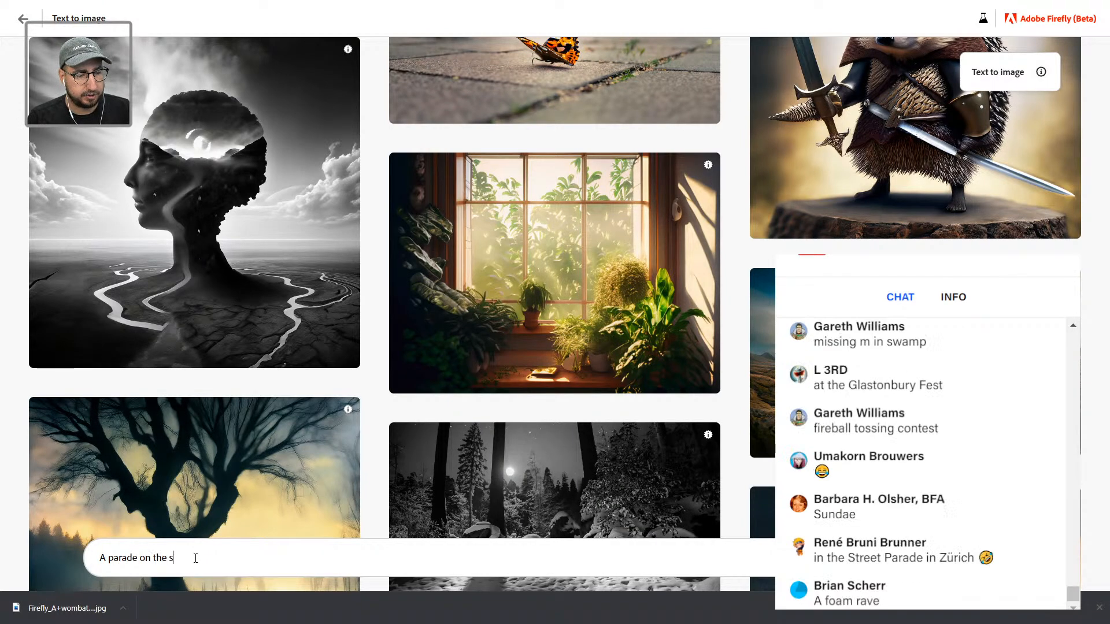
pyautogui.write('treet')
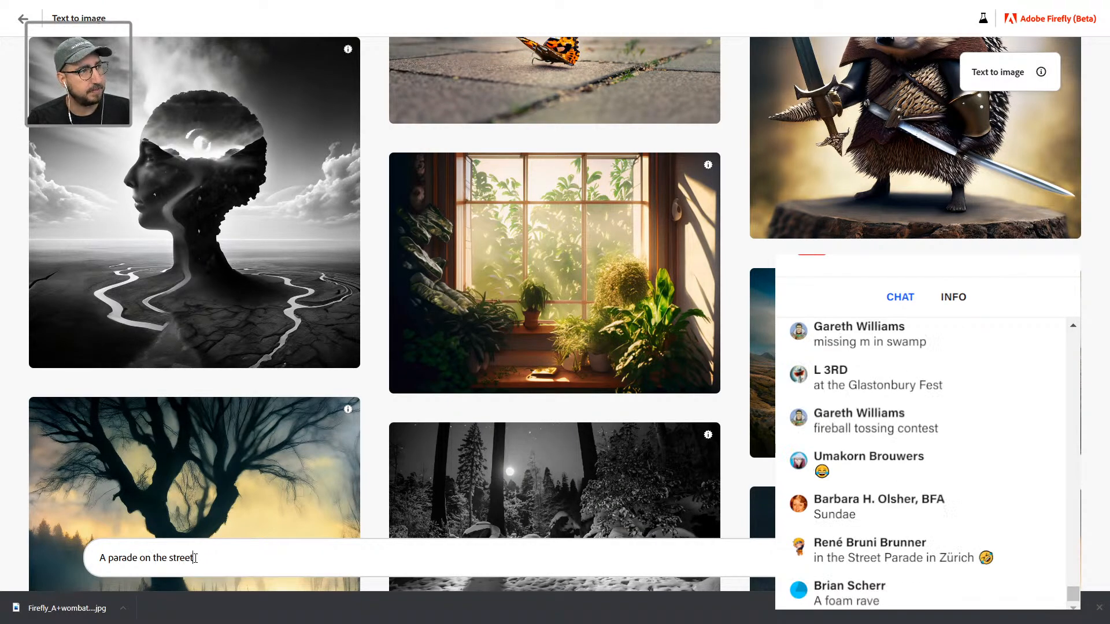
pyautogui.write(' with')
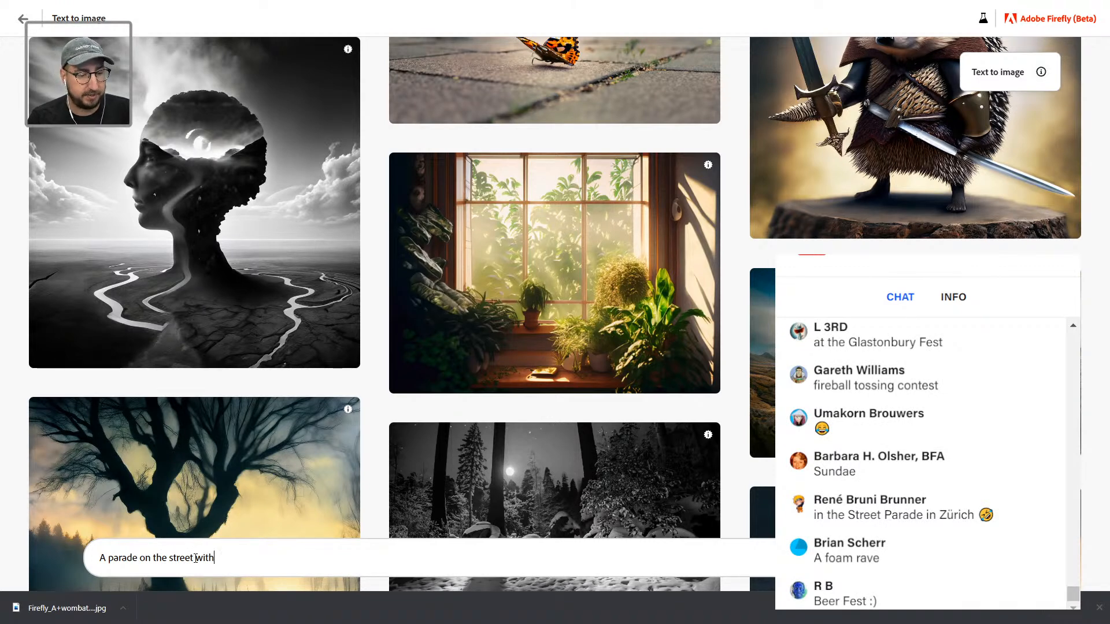
pyautogui.write(' foam and bubbles')
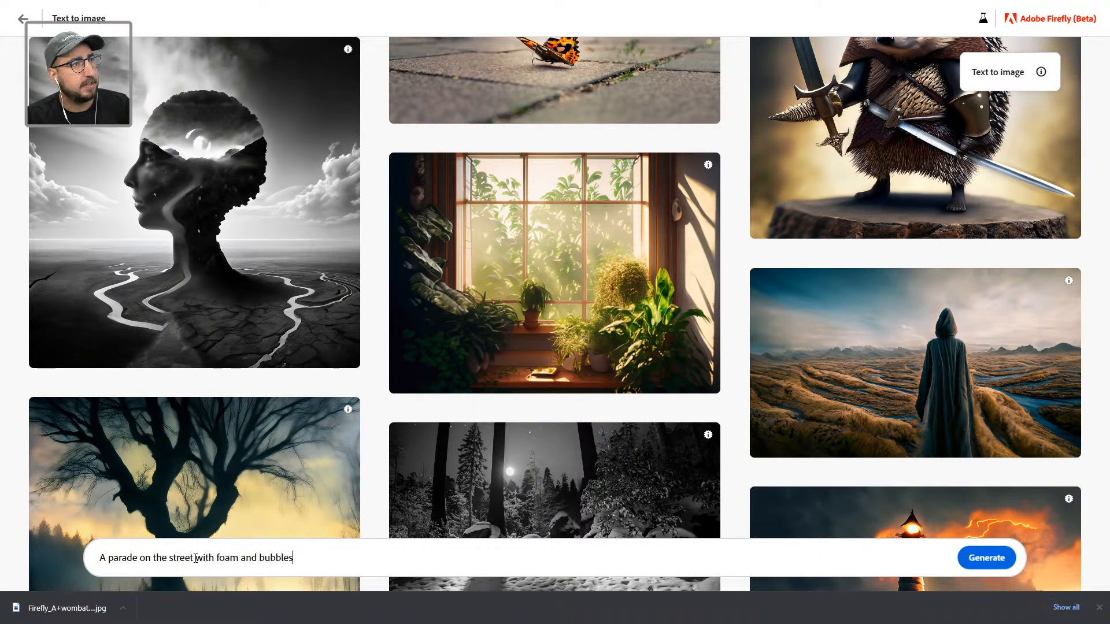
# Step: Complete the prompt with 'and glitter surrounded by lava' and generate the images
pyautogui.write('and glitter')
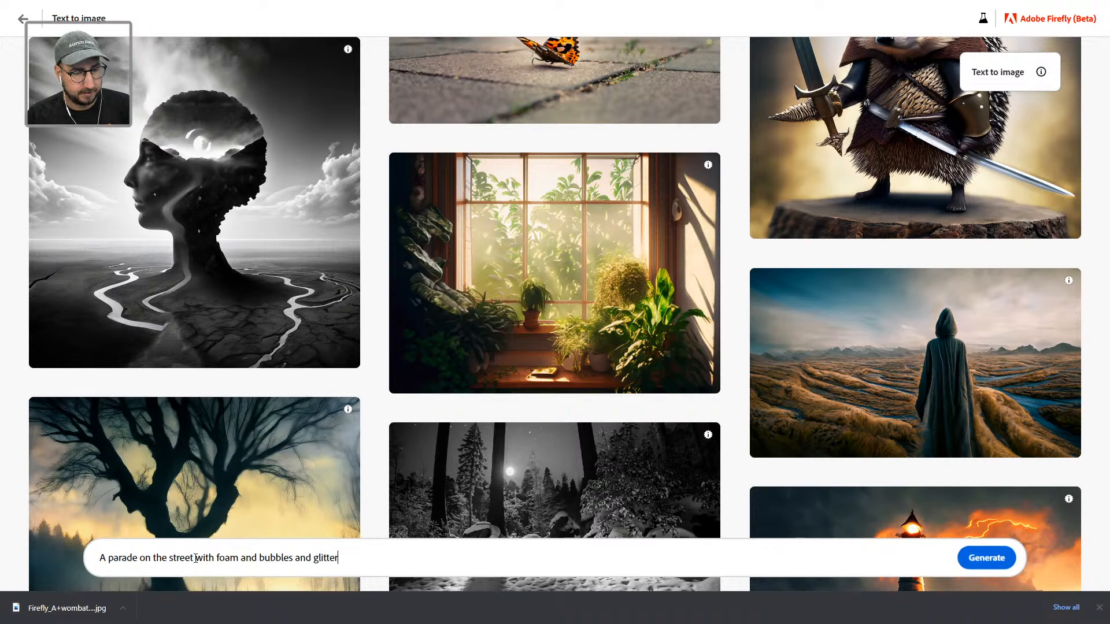
pyautogui.write(' surrounce')
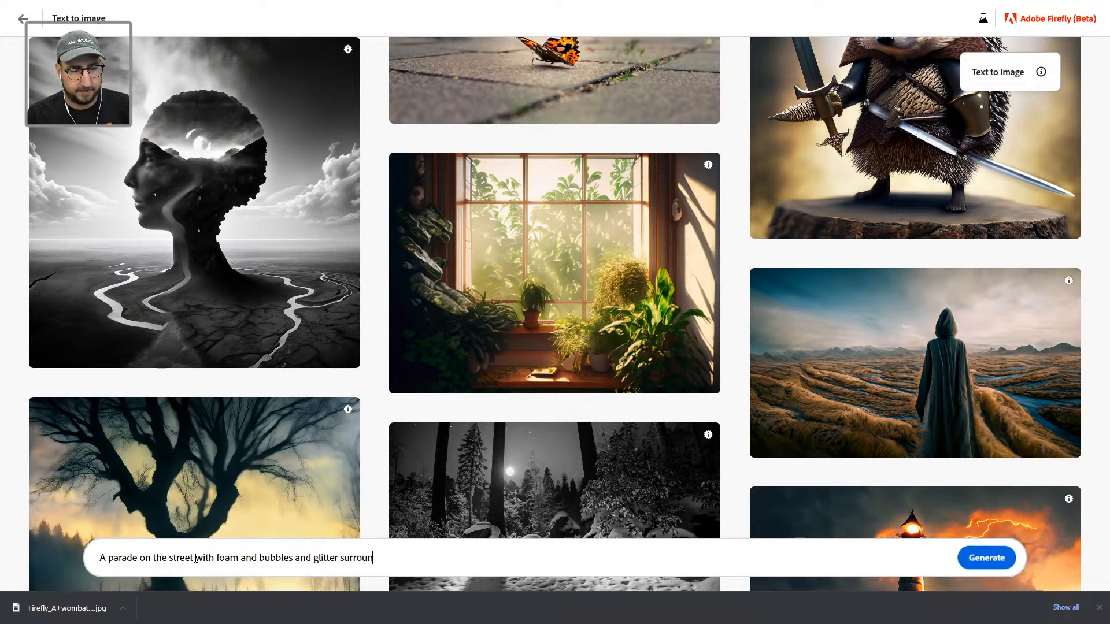
pyautogui.press('BackSpace')
pyautogui.press('BackSpace')
pyautogui.write('ded by lava')
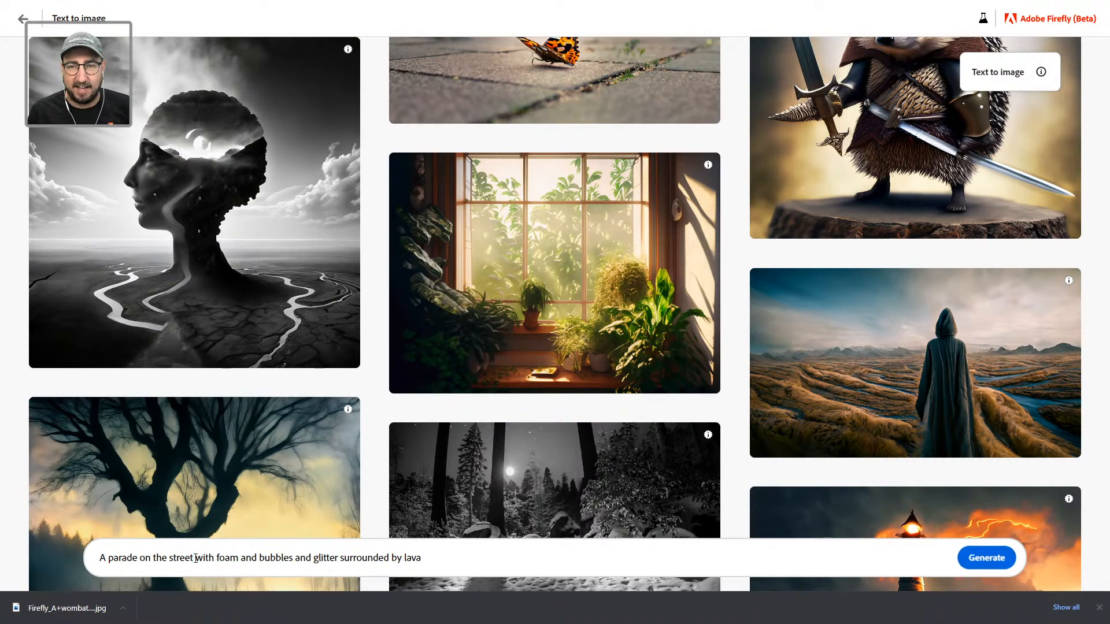
pyautogui.press('Return')
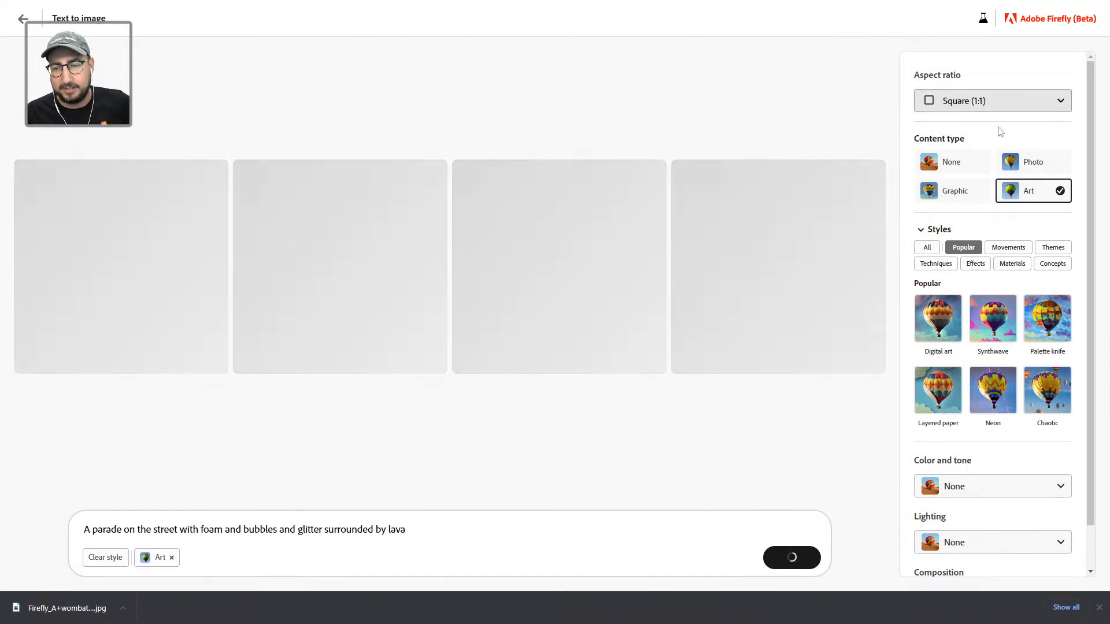
# Step: Switch the Firefly aspect ratio to Widescreen (16:9) for the lava parade images
pyautogui.click(1005, 110)
pyautogui.click(973, 199)
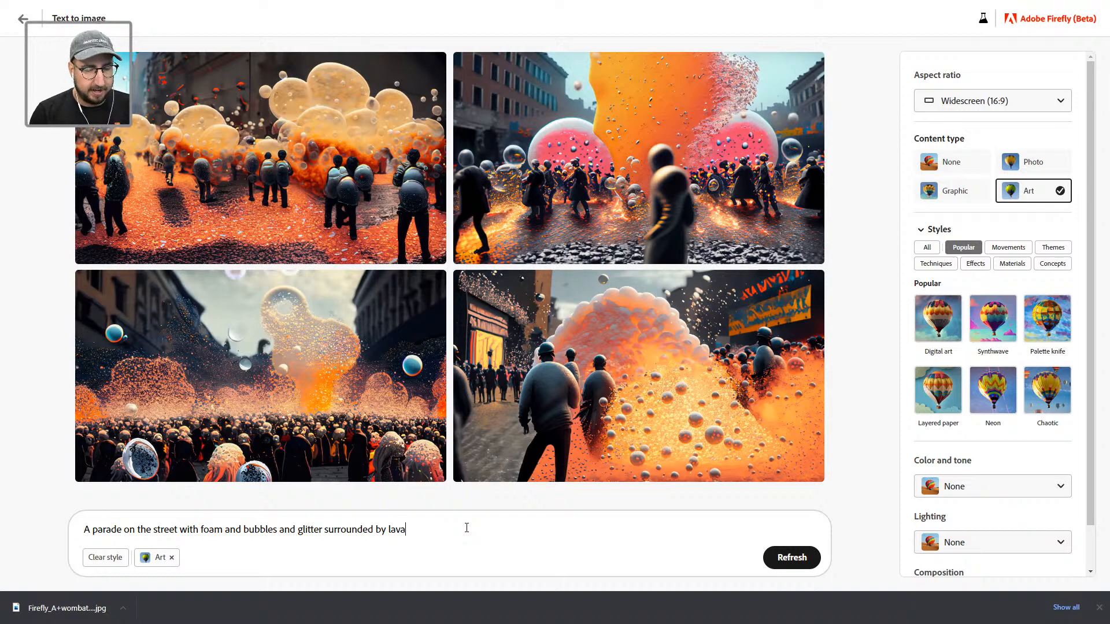
# Step: Insert 'animal parade', then 'group of animals at a' into the prompt, regenerating after each
pyautogui.click(93, 530)
pyautogui.write('animal parade')
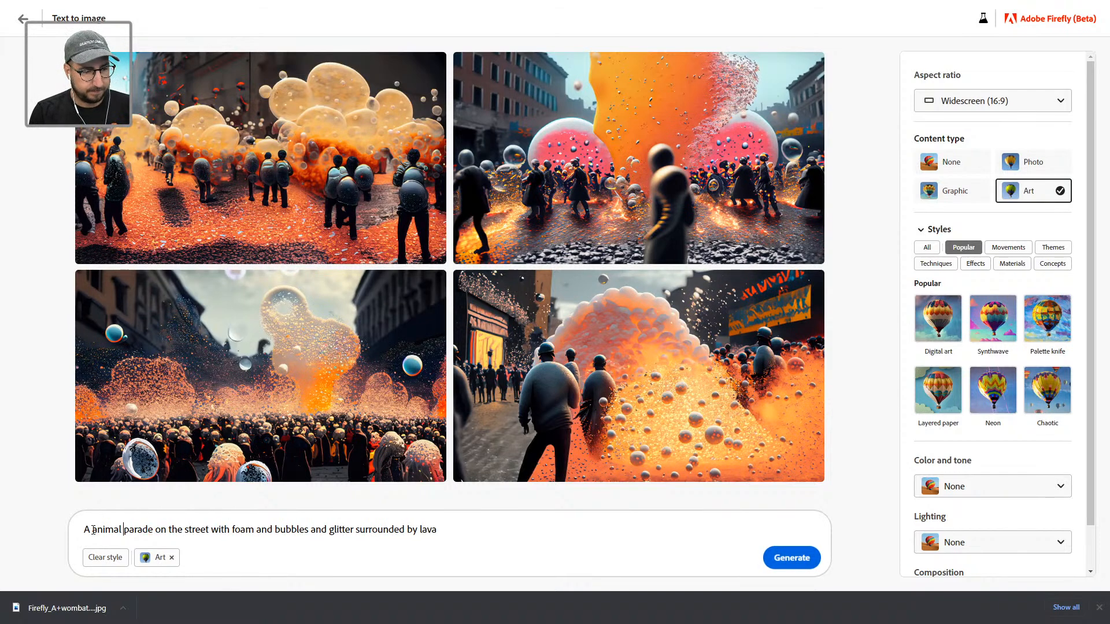
pyautogui.press('Return')
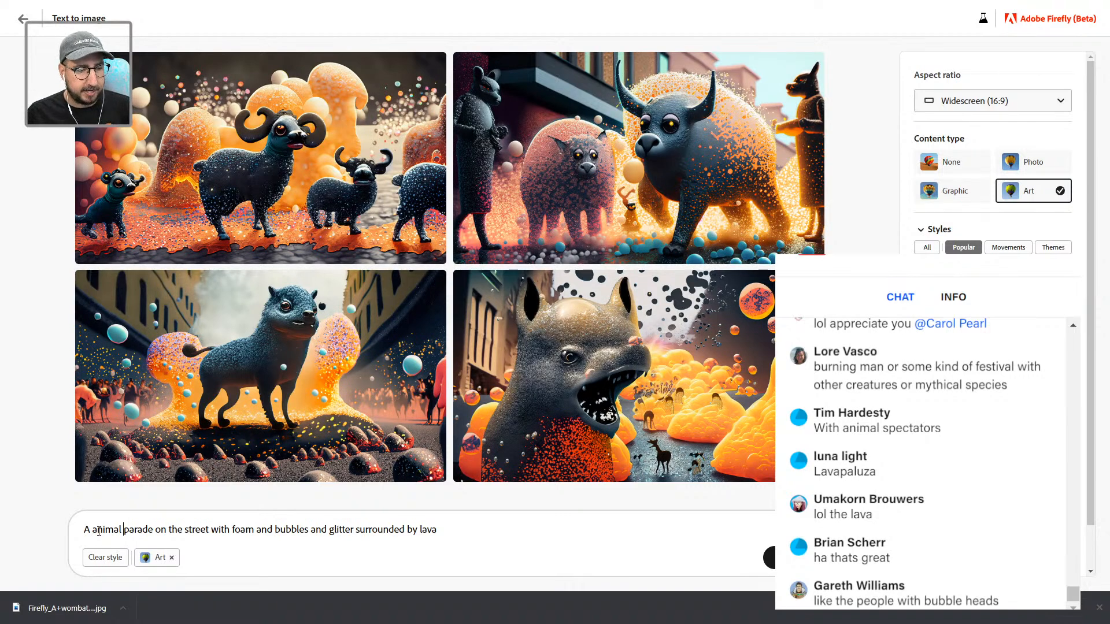
pyautogui.write('group of animal')
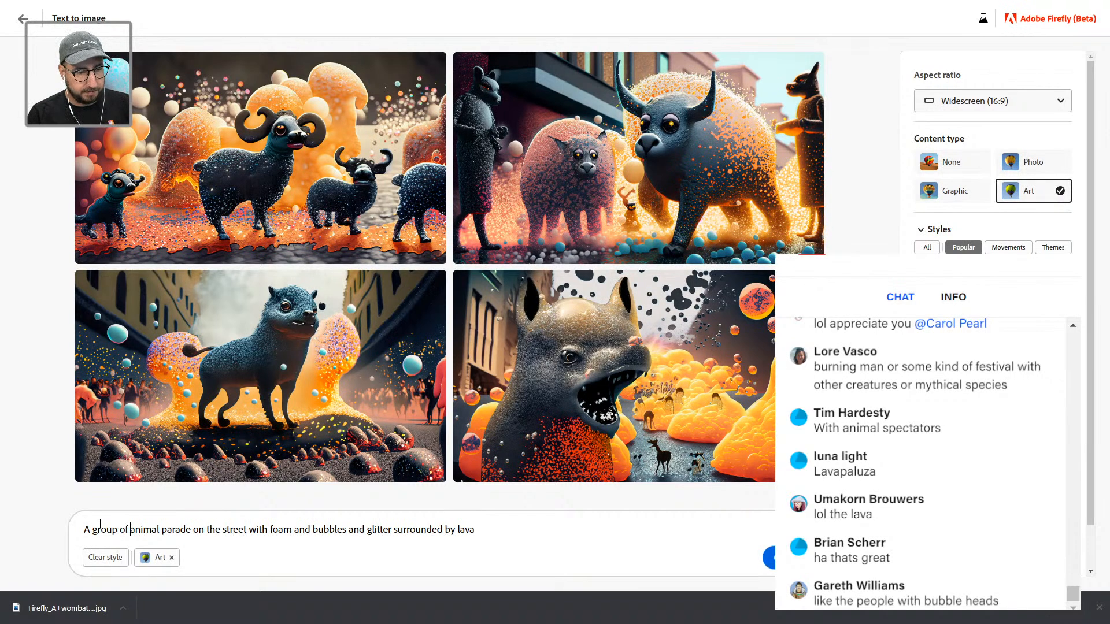
pyautogui.write('s at a')
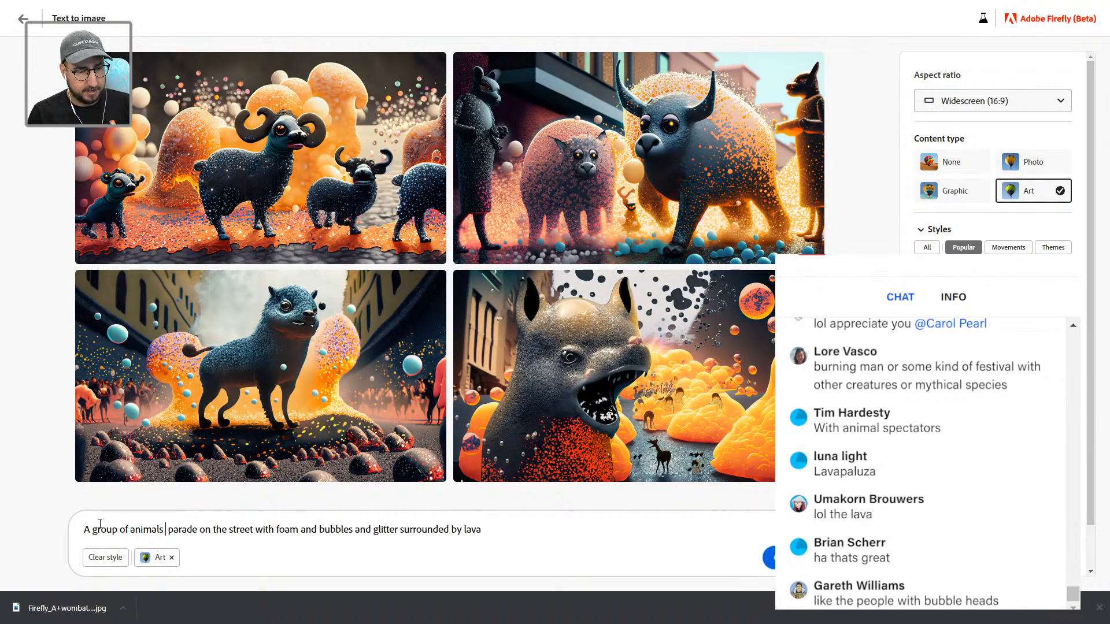
pyautogui.press('Return')
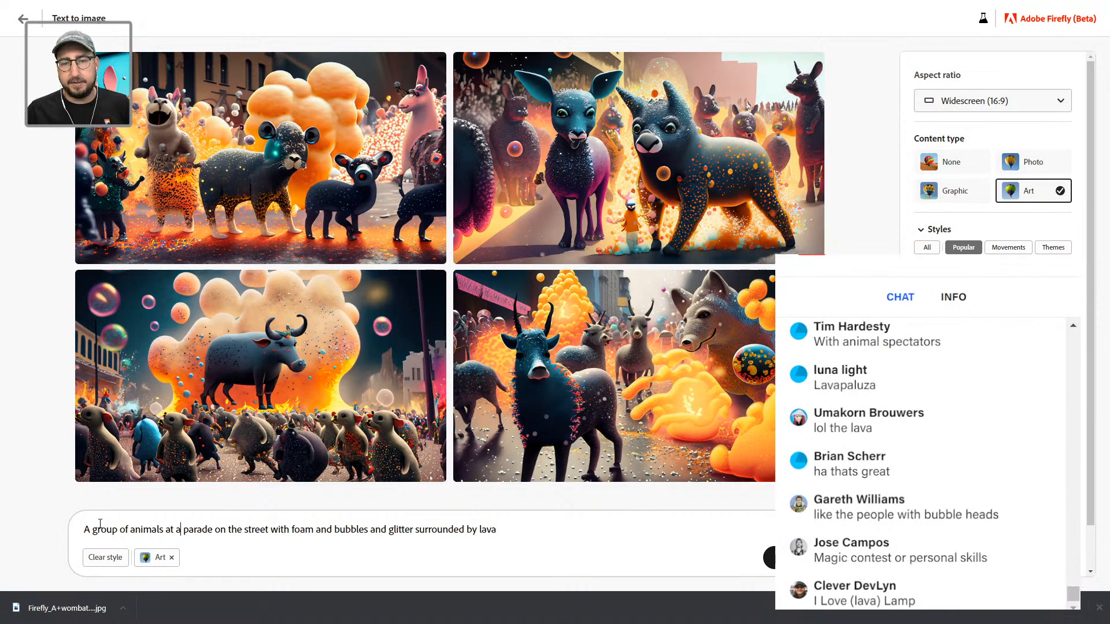
# Step: Generate the animal parade with the Shot from above composition
pyautogui.moveTo(501, 436)
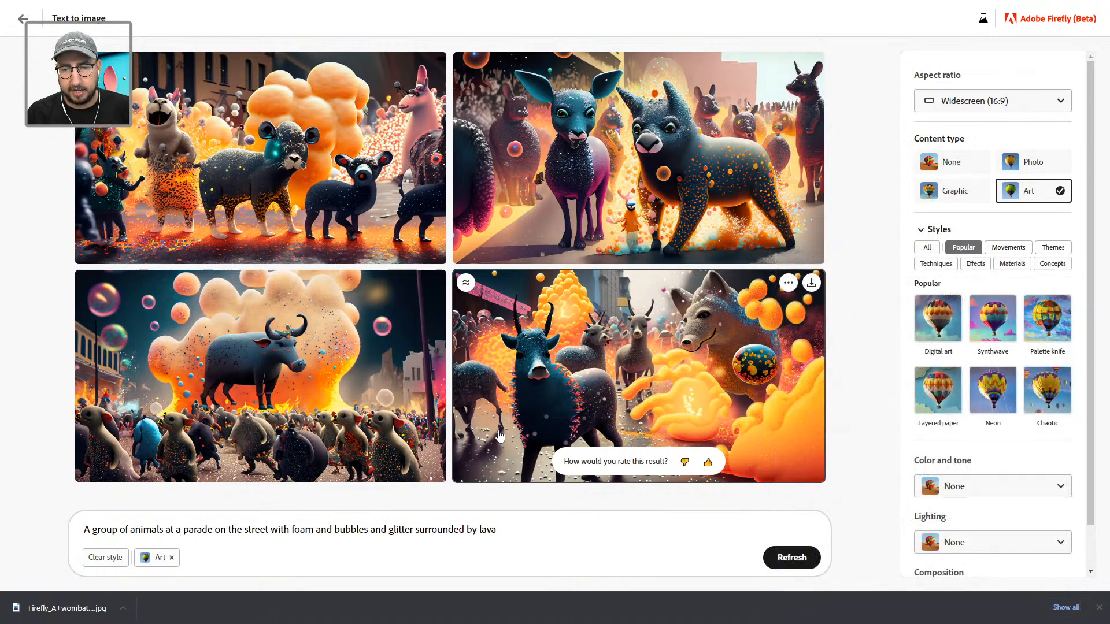
pyautogui.scroll(-1, 975, 445)
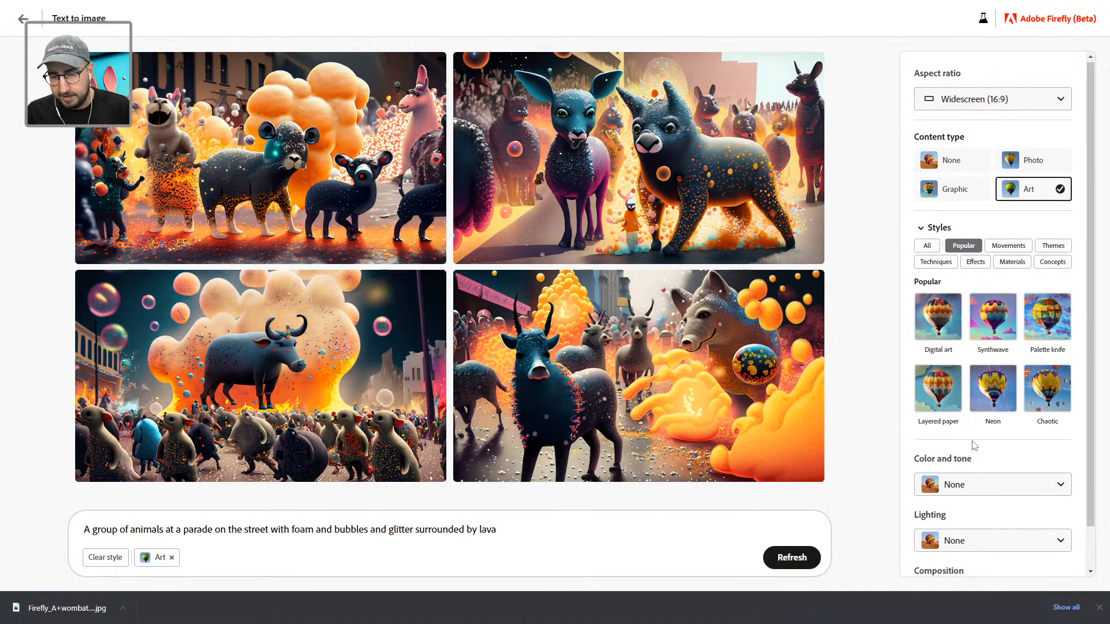
pyautogui.scroll(-1, 977, 456)
pyautogui.click(979, 552)
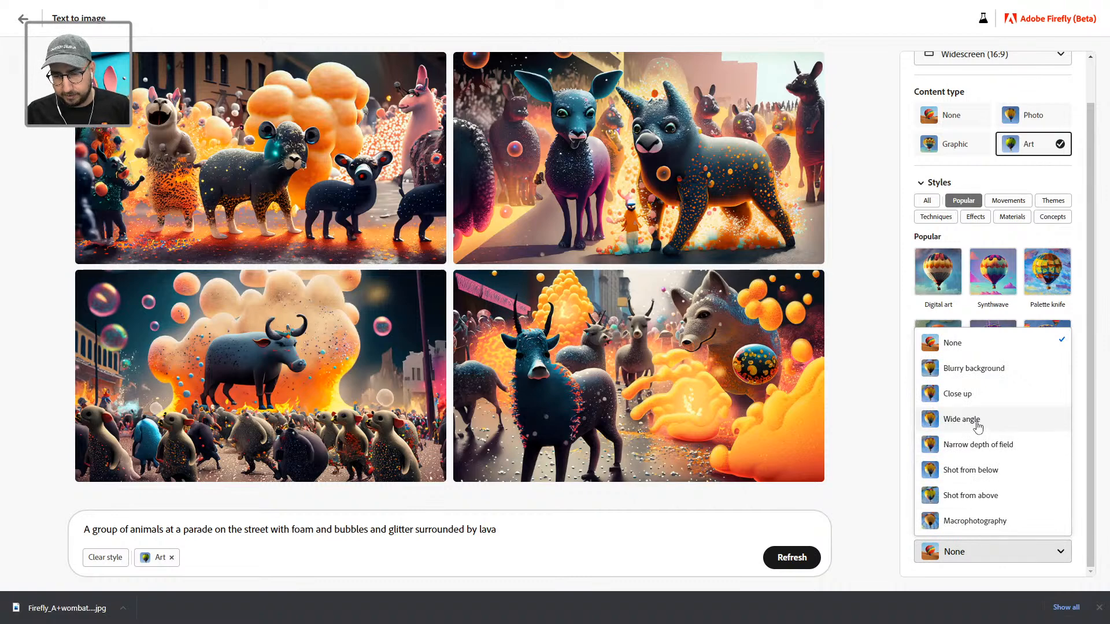
pyautogui.click(975, 497)
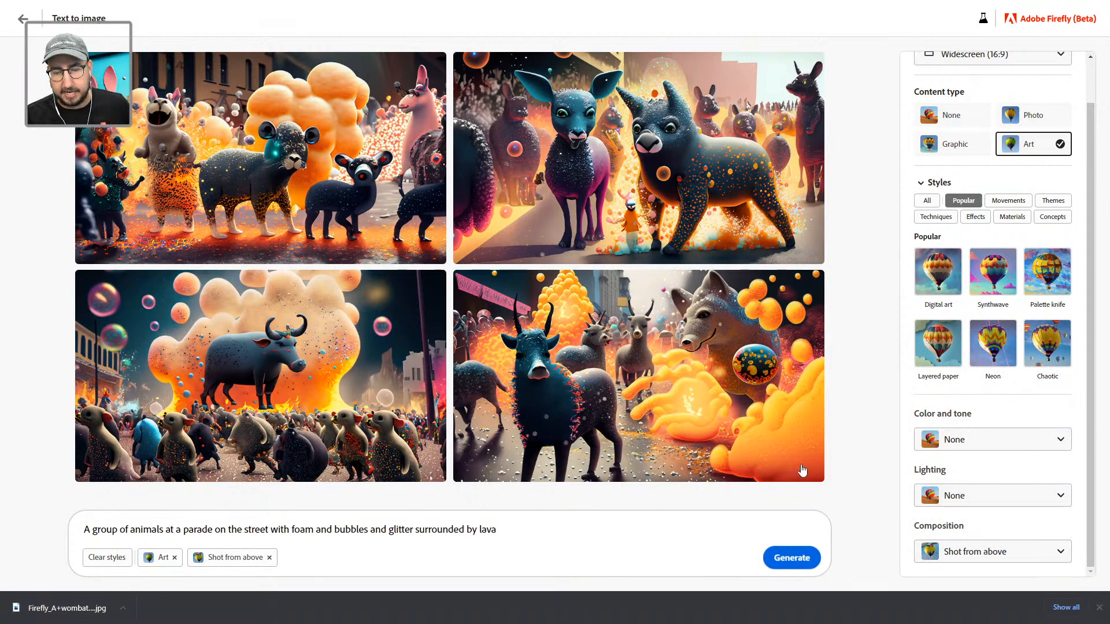
pyautogui.click(793, 556)
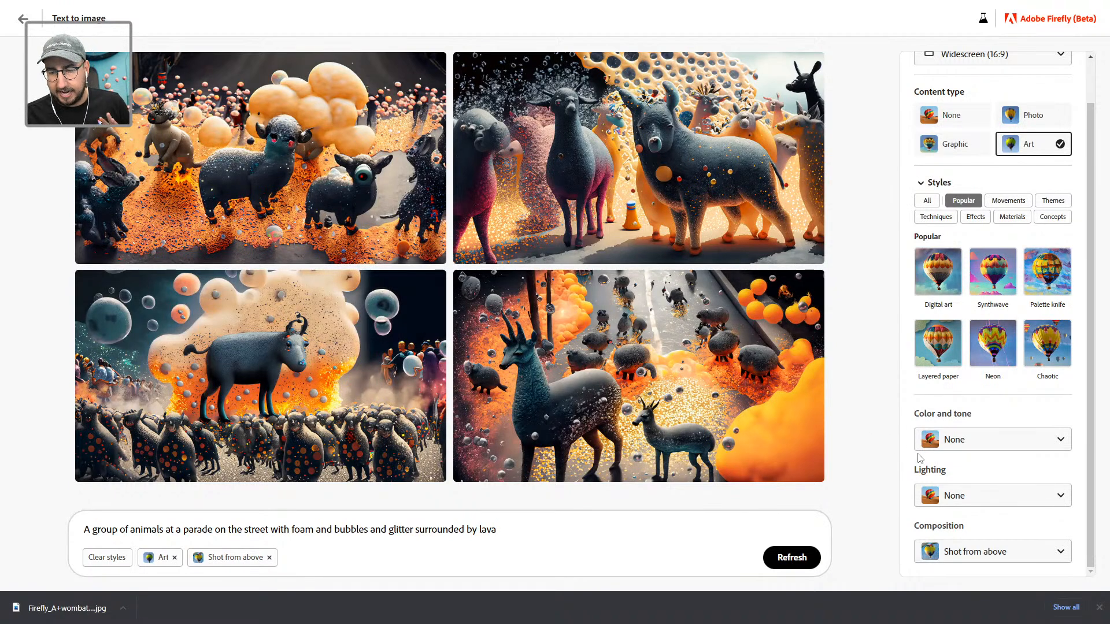
# Step: Change the composition to Wide angle and the content type to Photo
pyautogui.click(990, 553)
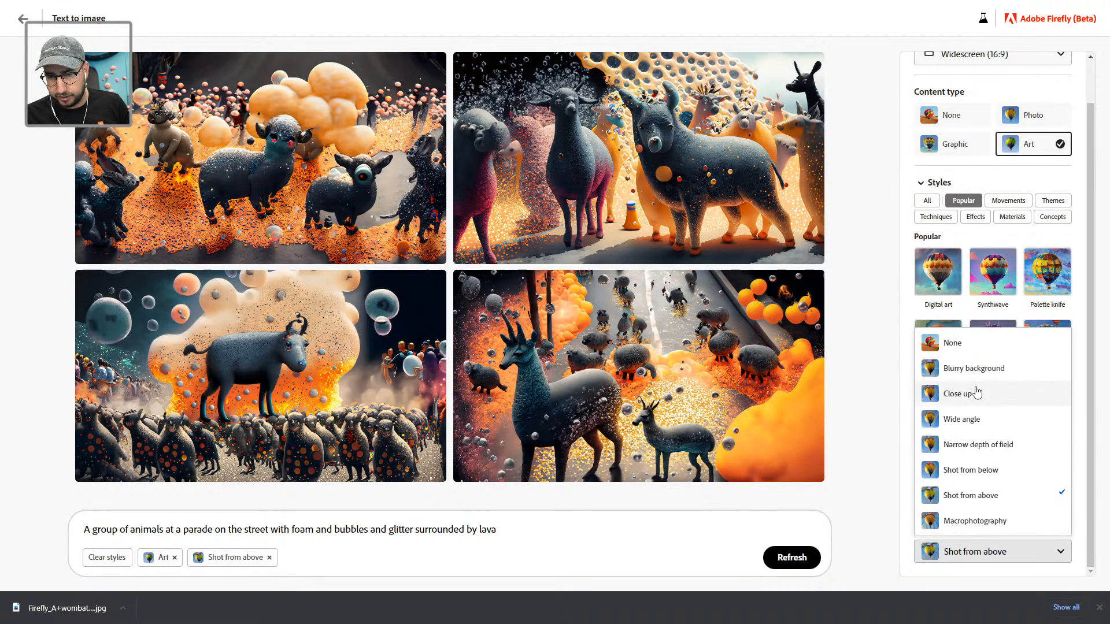
pyautogui.click(970, 419)
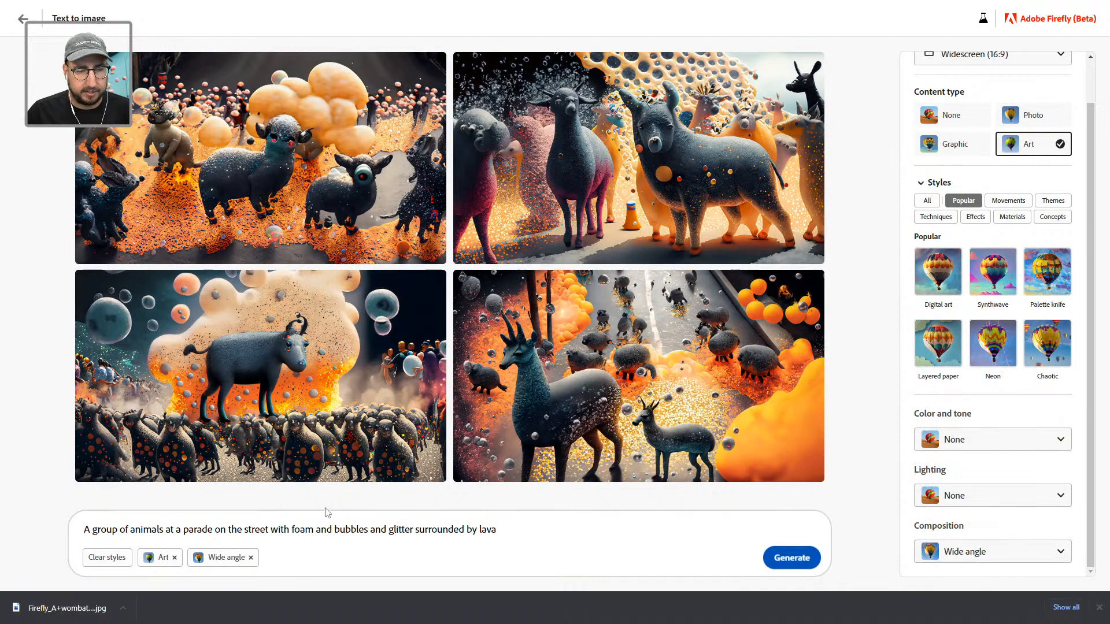
pyautogui.click(1008, 121)
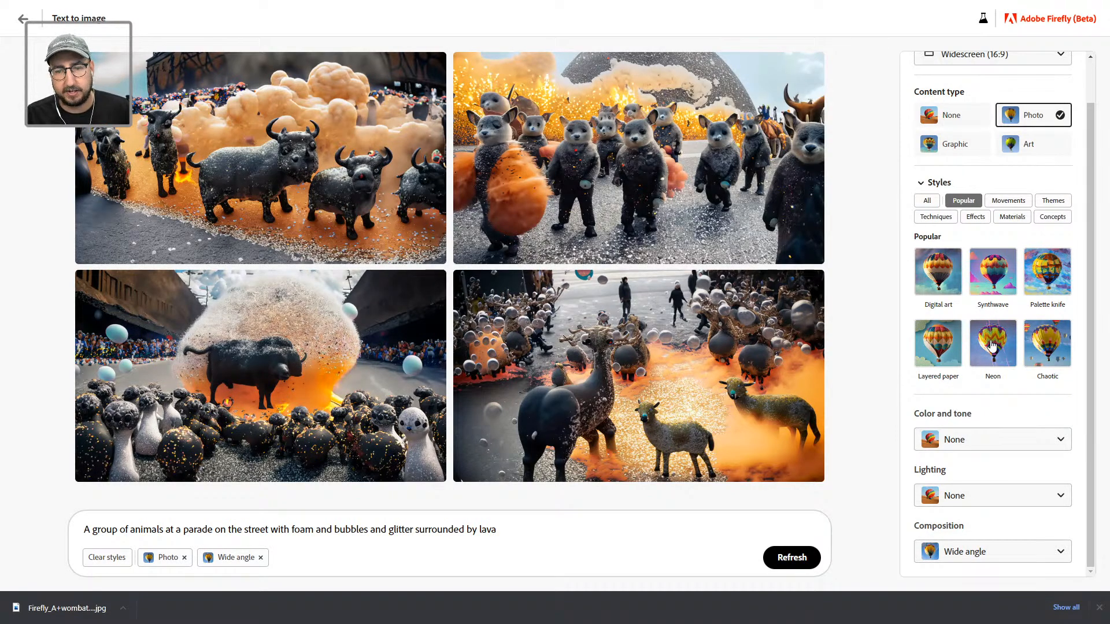
# Step: Add the Neon style from Popular styles and generate new parade images
pyautogui.click(991, 345)
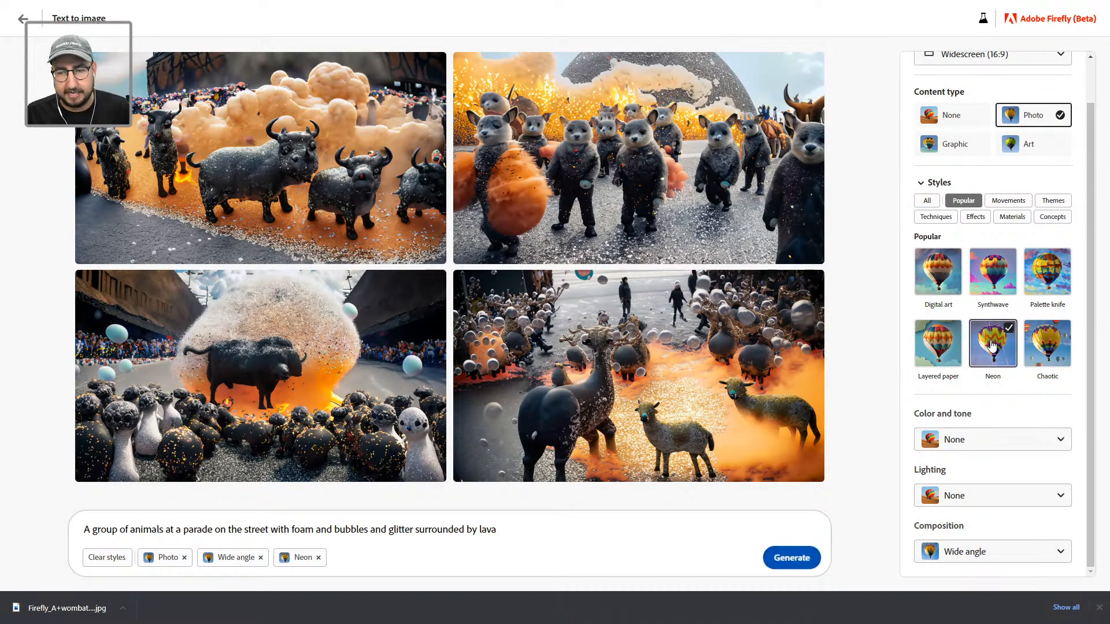
pyautogui.click(791, 556)
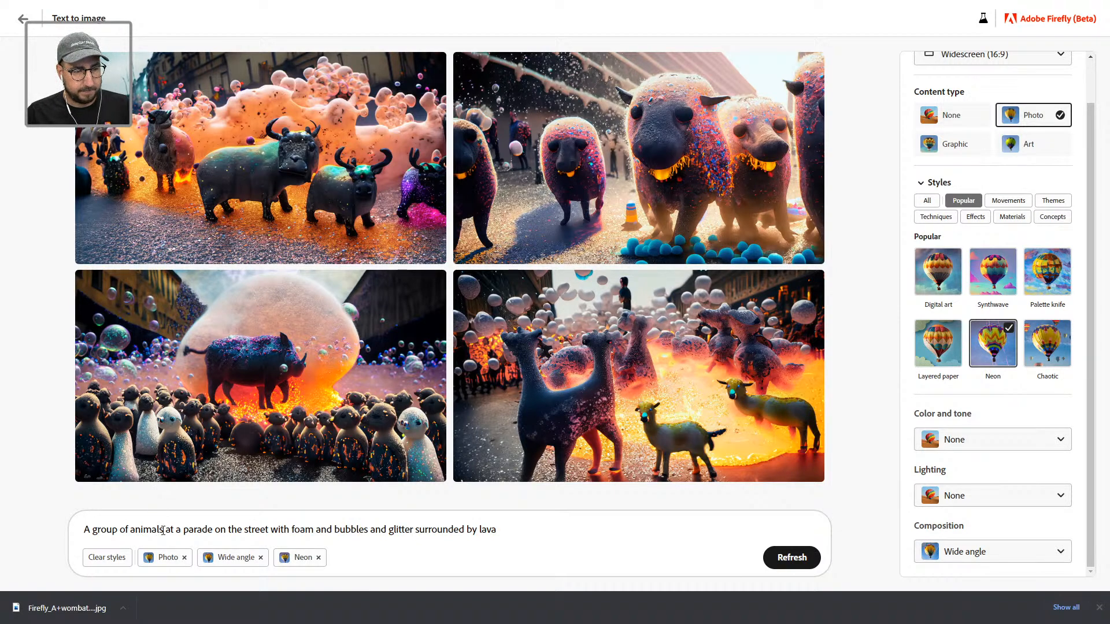
# Step: Delete 'group of animals at a' from the prompt, regenerate, and switch the content type to Graphic
pyautogui.moveTo(183, 530); pyautogui.dragTo(93, 528)
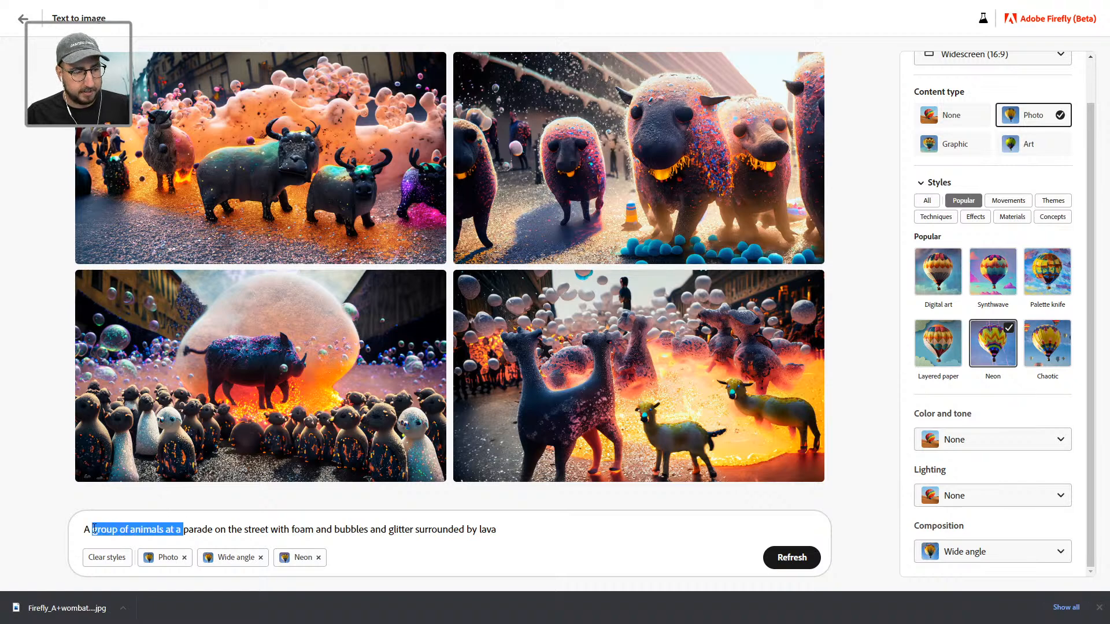
pyautogui.press('BackSpace')
pyautogui.press('Return')
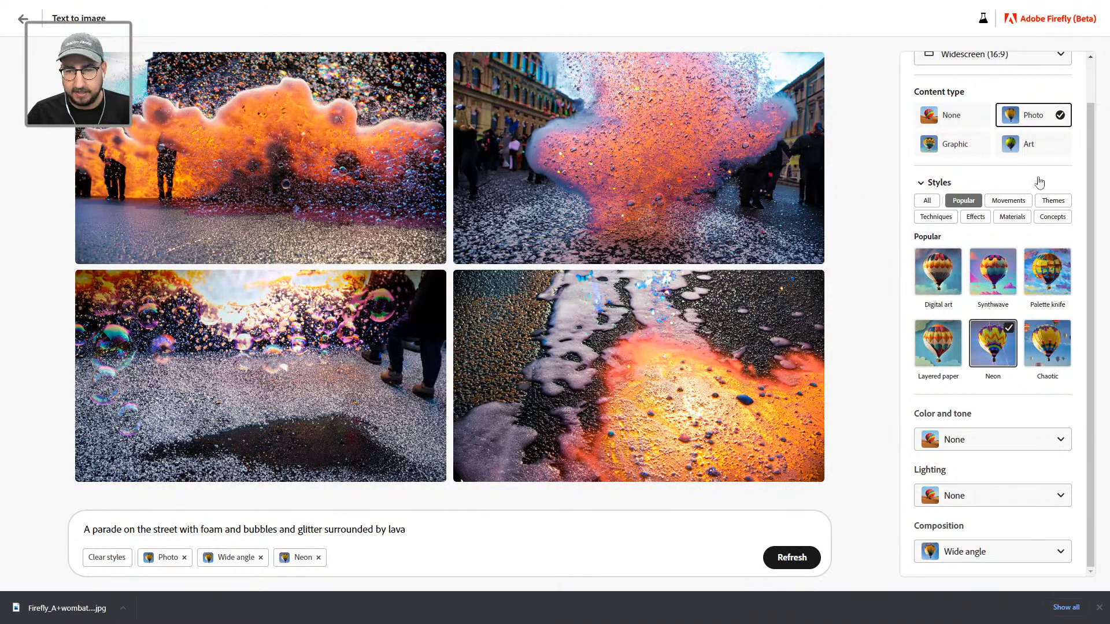
pyautogui.click(964, 152)
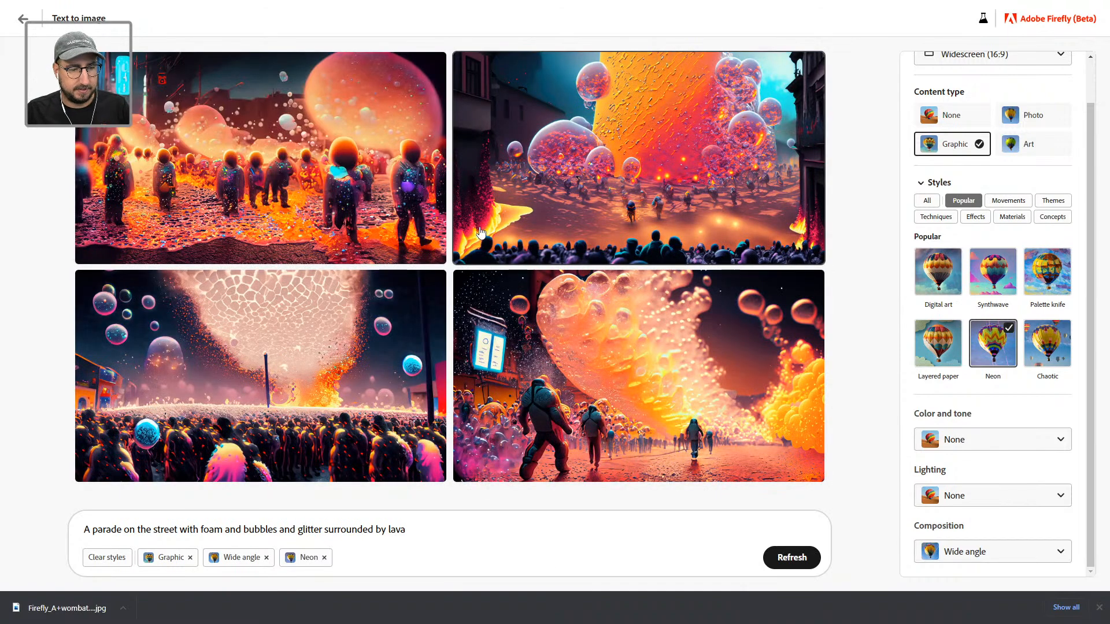
pyautogui.moveTo(480, 234)
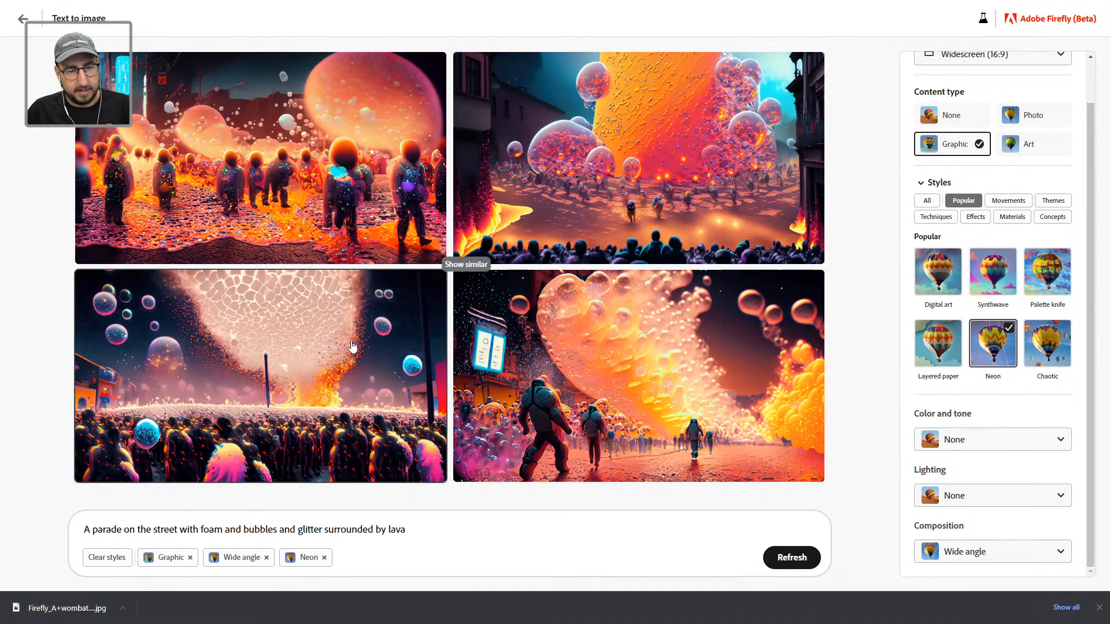
pyautogui.moveTo(343, 361)
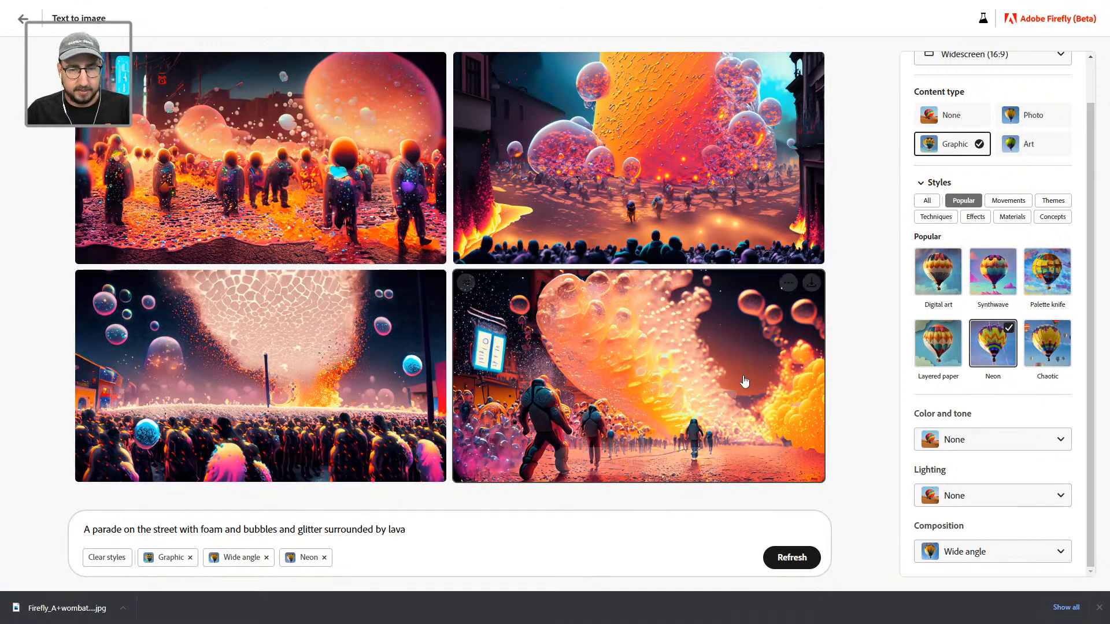
pyautogui.moveTo(614, 133)
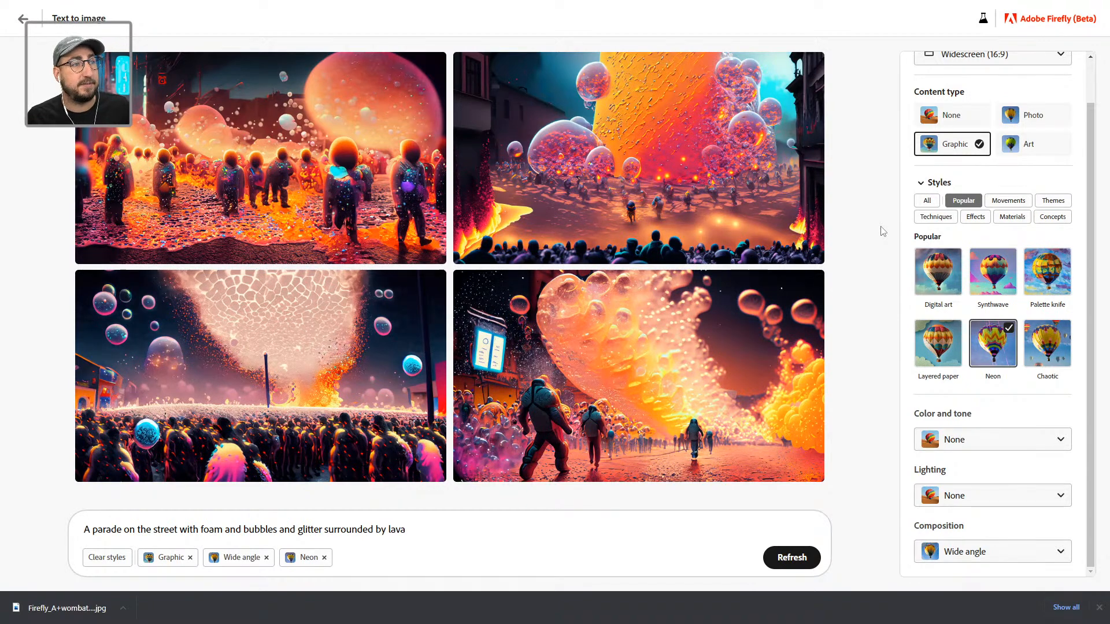
# Step: Append 'with cute animals' to the prompt, generate, and download the first image
pyautogui.click(439, 530)
pyautogui.write('with cut')
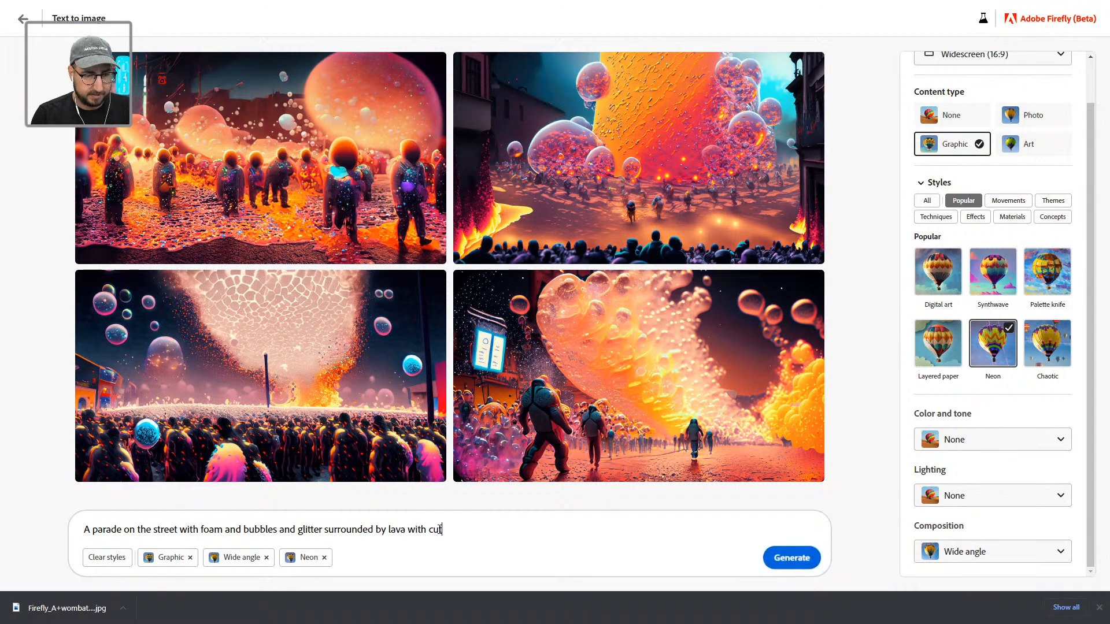
pyautogui.write('e animals')
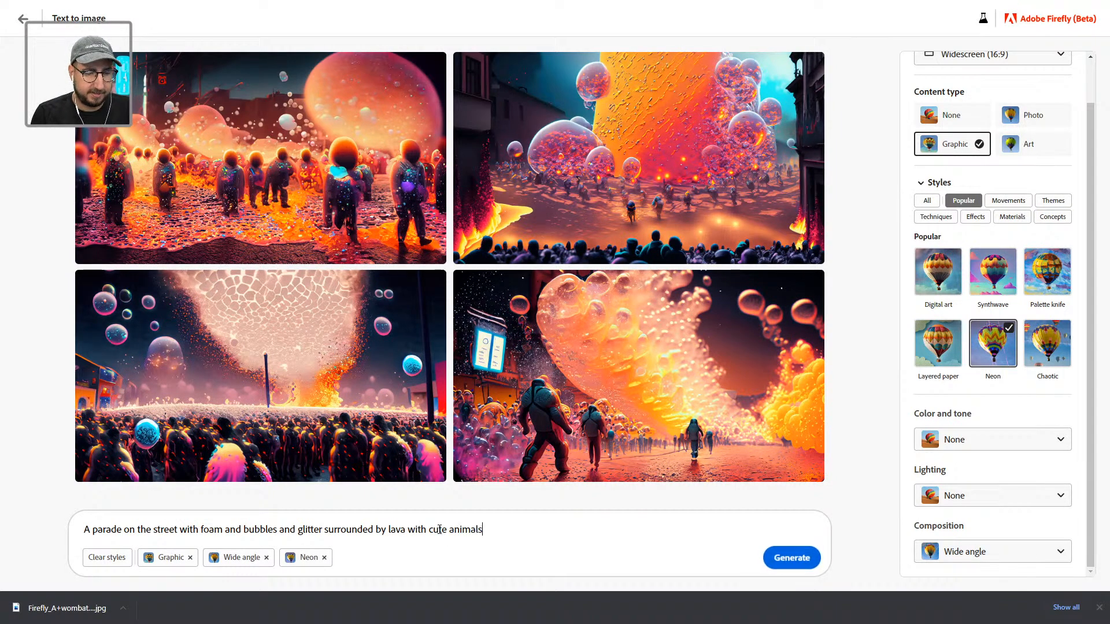
pyautogui.press('Return')
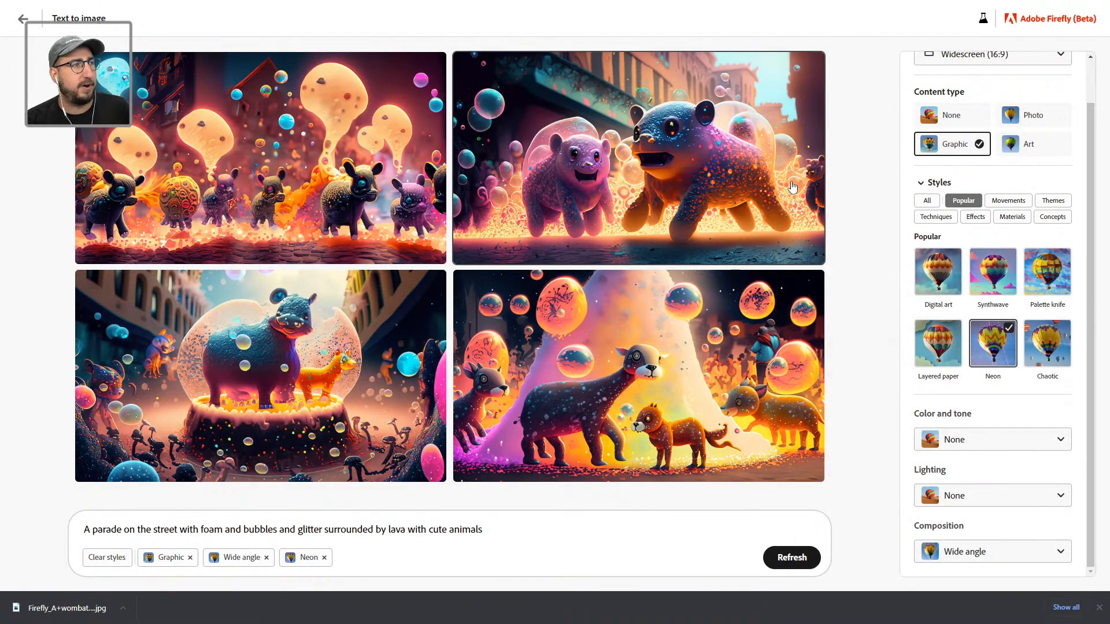
pyautogui.click(433, 64)
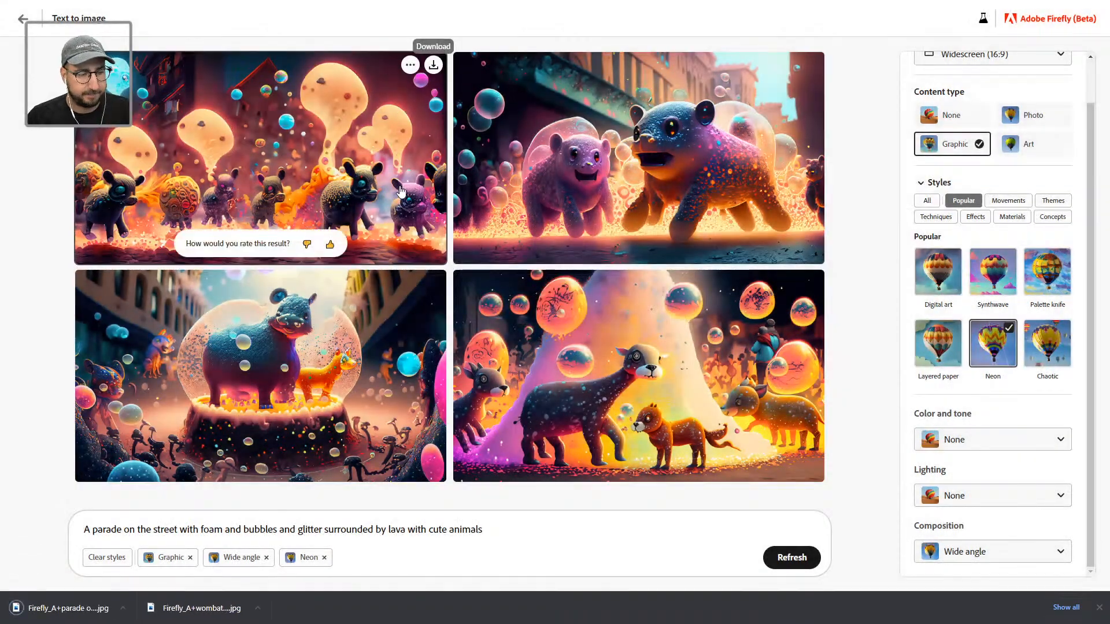
# Step: Drop the downloaded lava parade JPG onto the story spread and delete the stray placeholder text box
pyautogui.hotkey('alt', 'Tab')
pyautogui.hotkey('alt', 'Tab')
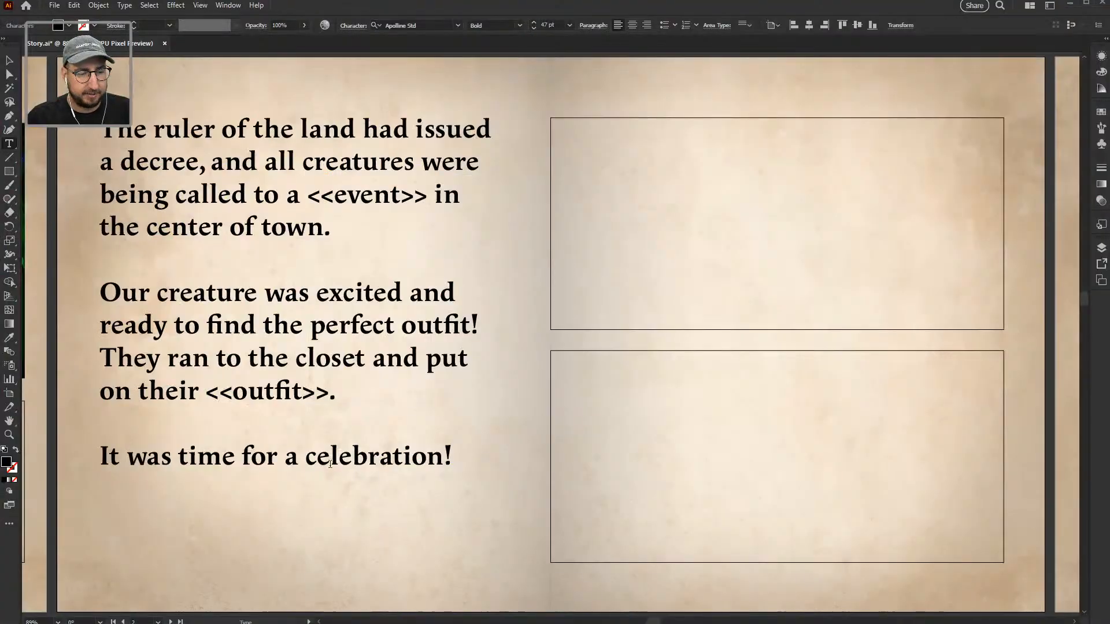
pyautogui.hotkey('alt', 'Tab')
pyautogui.hotkey('alt', 'Tab')
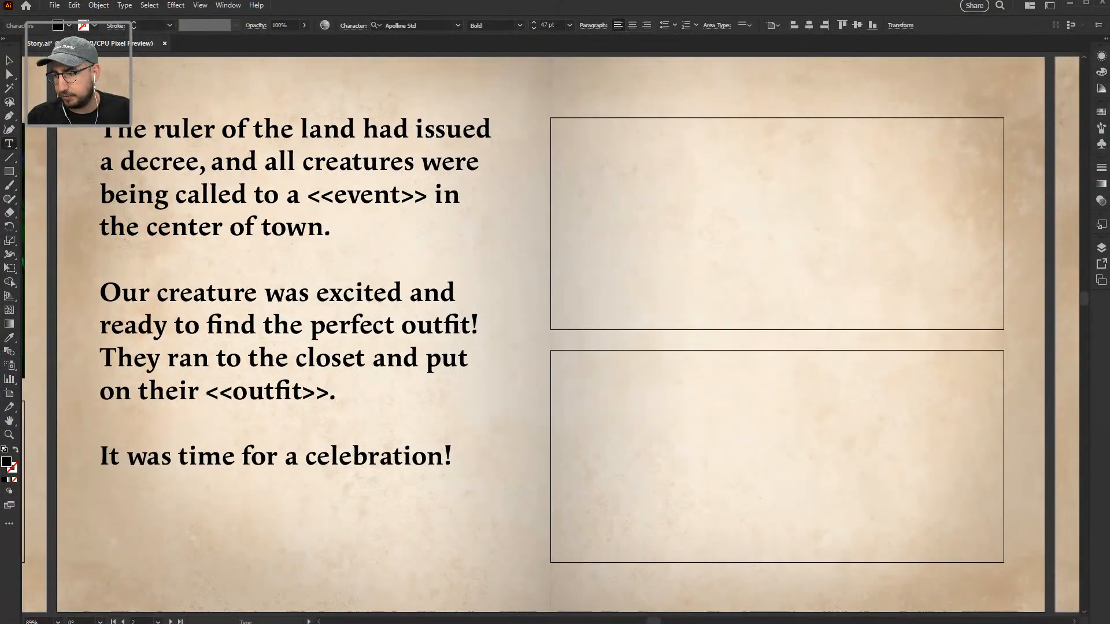
pyautogui.moveTo(546, 216); pyautogui.dragTo(591, 232)
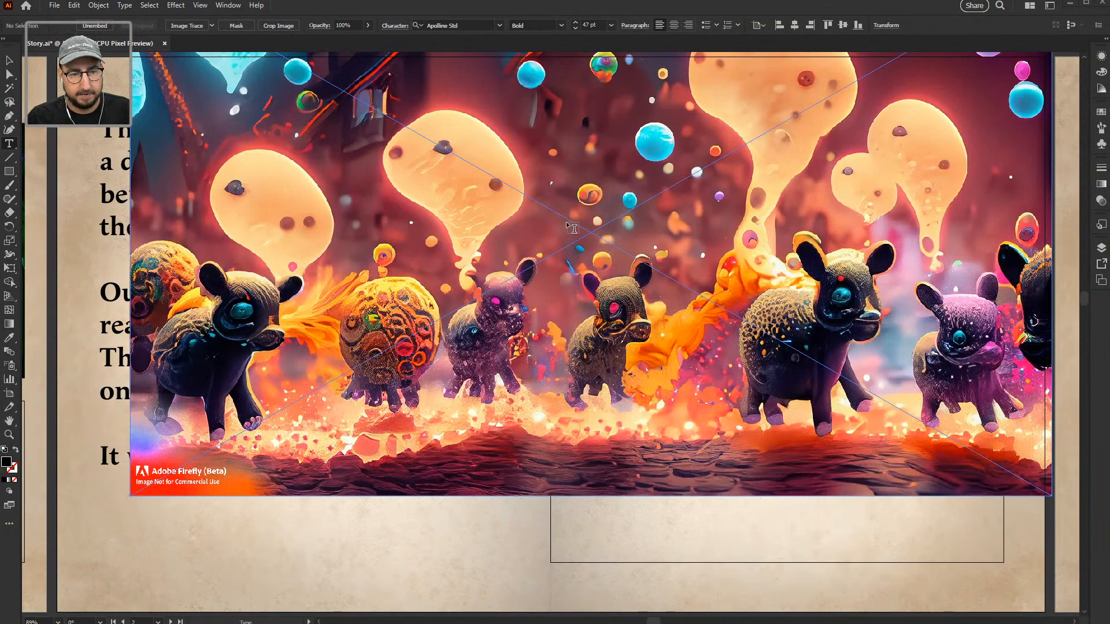
pyautogui.moveTo(760, 81); pyautogui.dragTo(705, 135)
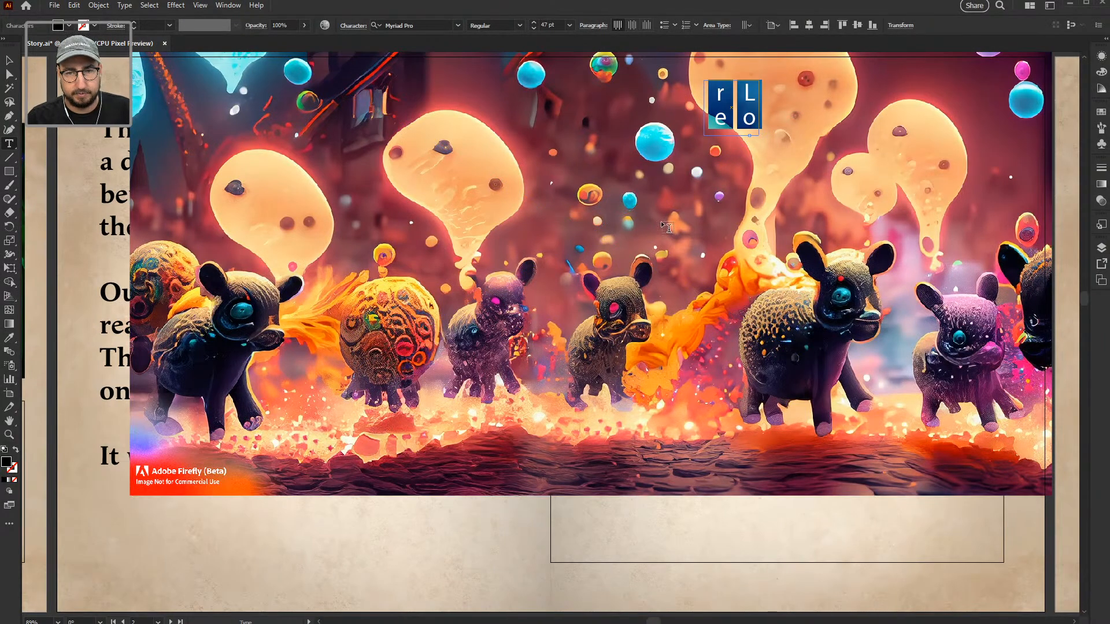
pyautogui.click(10, 60)
pyautogui.press('Delete')
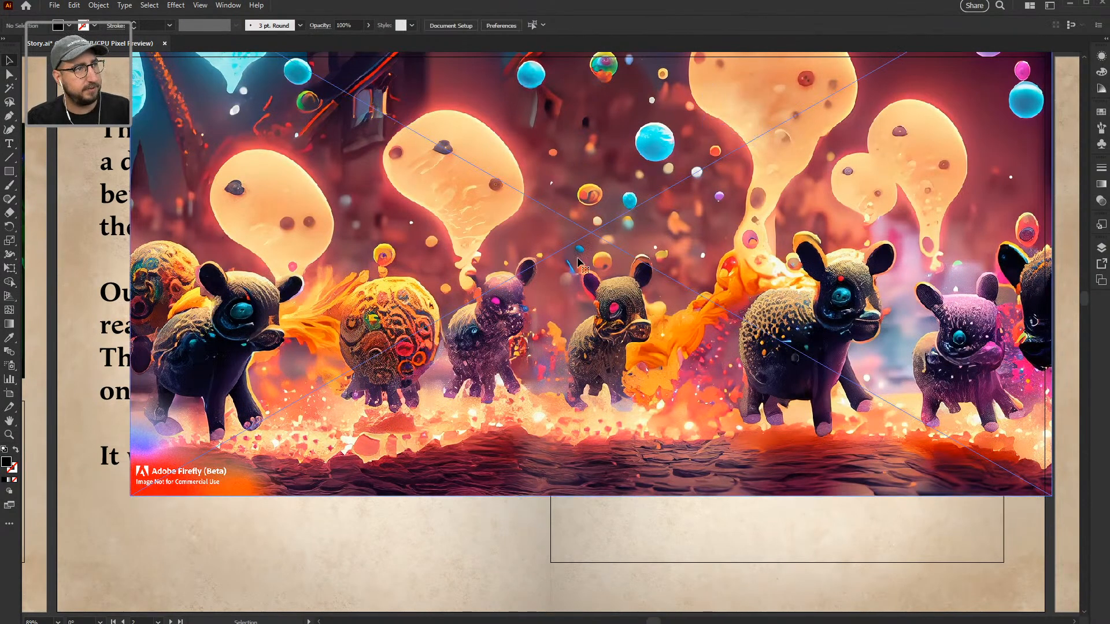
# Step: Scale the image down and align it left and vertically centred to the upper frame
pyautogui.click(578, 255)
pyautogui.press('s')
pyautogui.moveTo(771, 81); pyautogui.dragTo(691, 148)
pyautogui.press('v')
pyautogui.keyDown('shift'); pyautogui.click(864, 117); pyautogui.keyUp('shift')
pyautogui.doubleClick(863, 118)
pyautogui.doubleClick(563, 97)
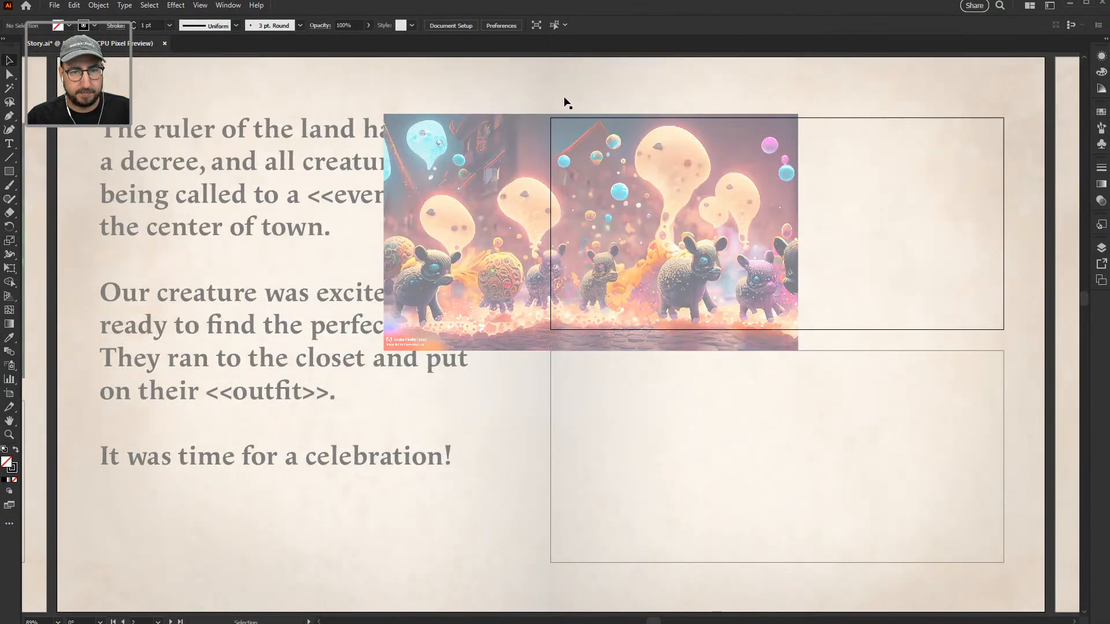
pyautogui.click(819, 117)
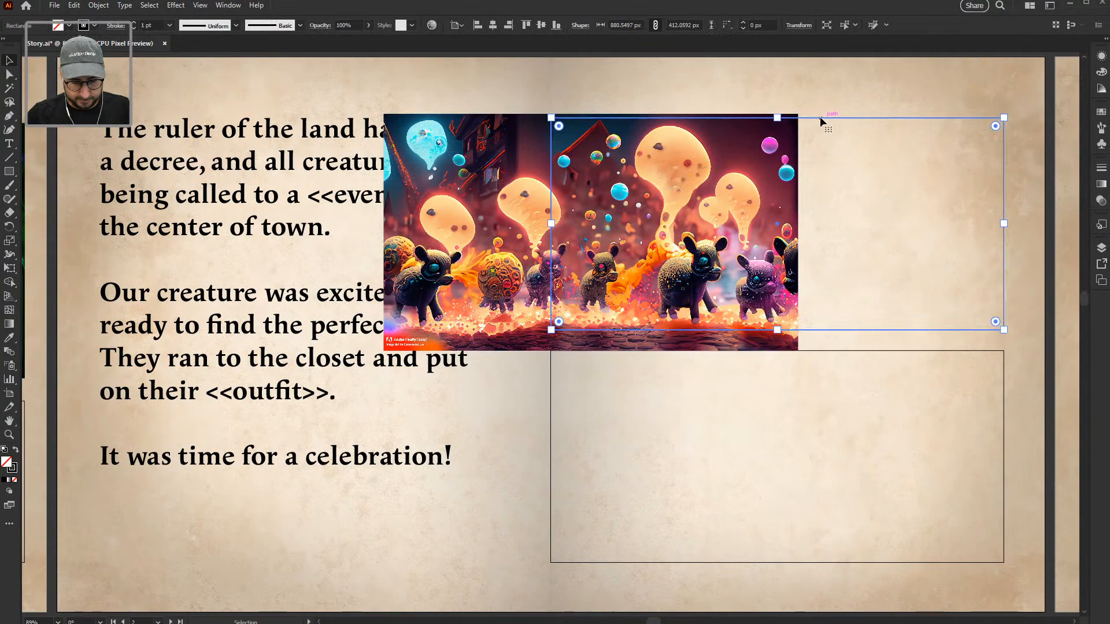
pyautogui.keyDown('shift'); pyautogui.click(751, 210); pyautogui.keyUp('shift')
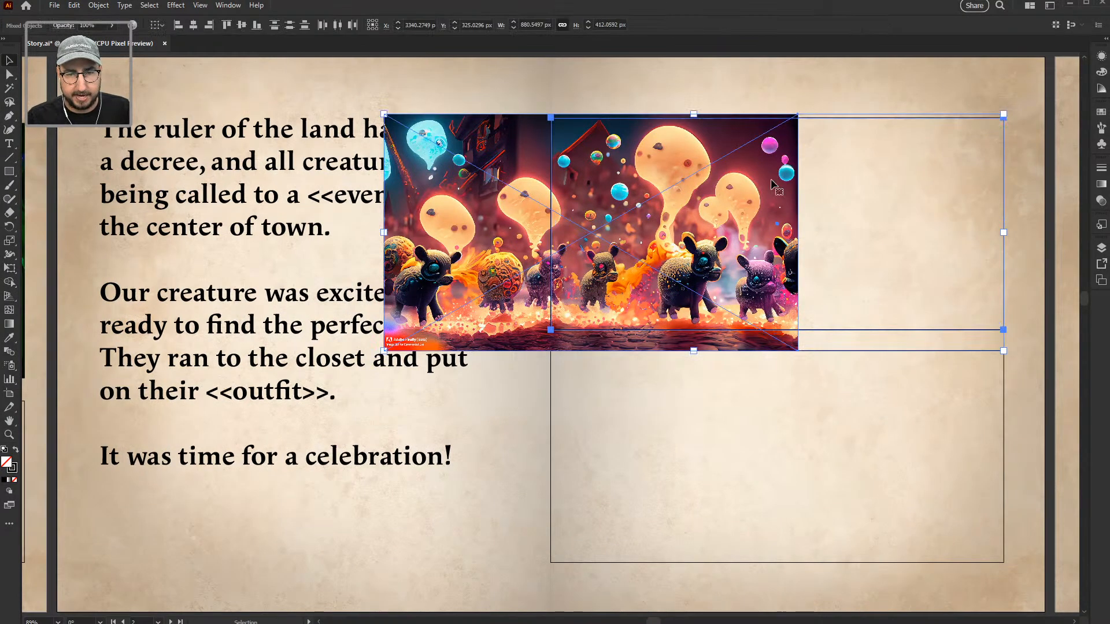
pyautogui.click(823, 117)
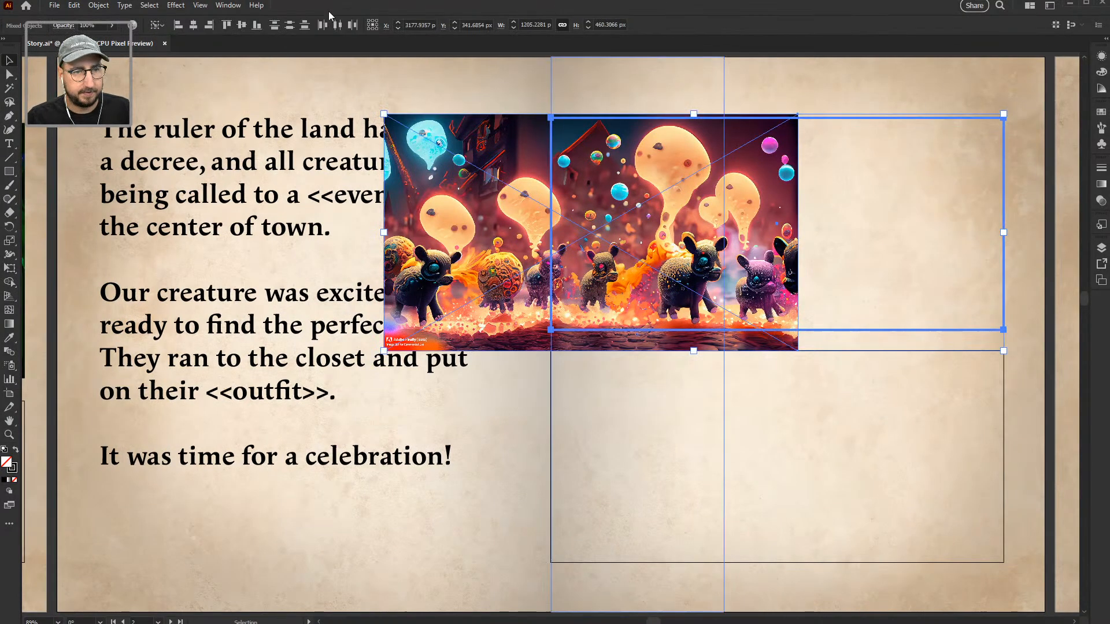
pyautogui.click(242, 26)
pyautogui.click(179, 26)
# Step: Enlarge the image to the frame's right edge and move it up to cover the frame
pyautogui.moveTo(842, 231); pyautogui.dragTo(586, 300)
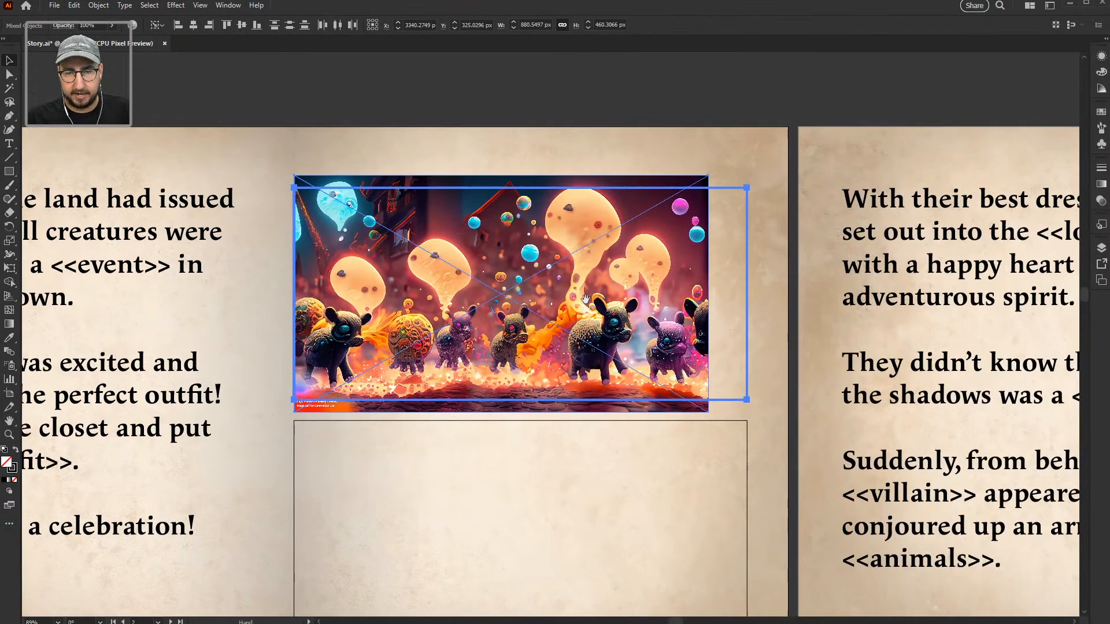
pyautogui.click(656, 90)
pyautogui.click(650, 223)
pyautogui.moveTo(710, 175); pyautogui.dragTo(747, 153)
pyautogui.moveTo(668, 322)
pyautogui.mouseDown()
pyautogui.moveTo(668, 301)
pyautogui.moveTo(669, 311)
pyautogui.mouseUp()
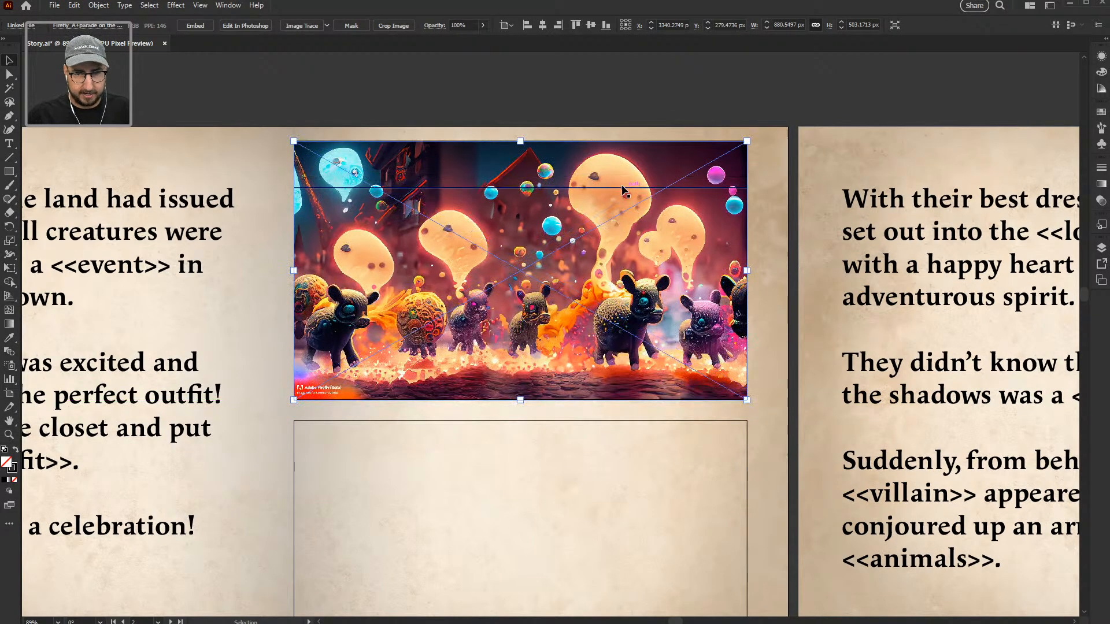
# Step: Clip the image to the upper frame with Make Clipping Mask
pyautogui.keyDown('shift'); pyautogui.click(653, 188); pyautogui.keyUp('shift')
pyautogui.rightClick(653, 188)
pyautogui.click(693, 342)
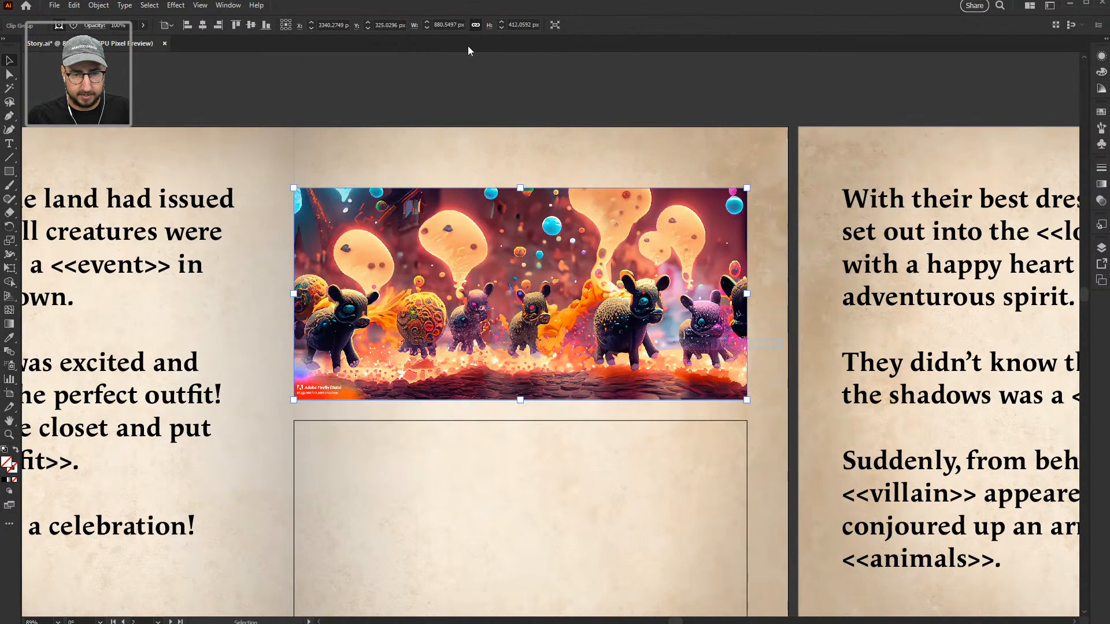
pyautogui.click(424, 72)
pyautogui.moveTo(398, 206); pyautogui.dragTo(588, 162)
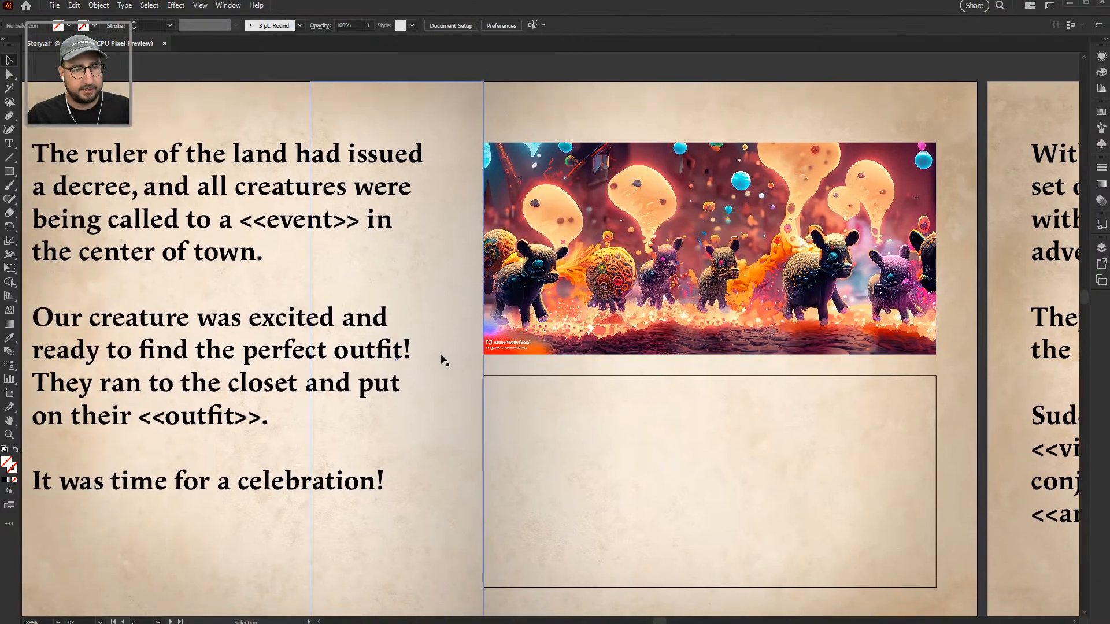
pyautogui.moveTo(443, 360); pyautogui.dragTo(483, 328)
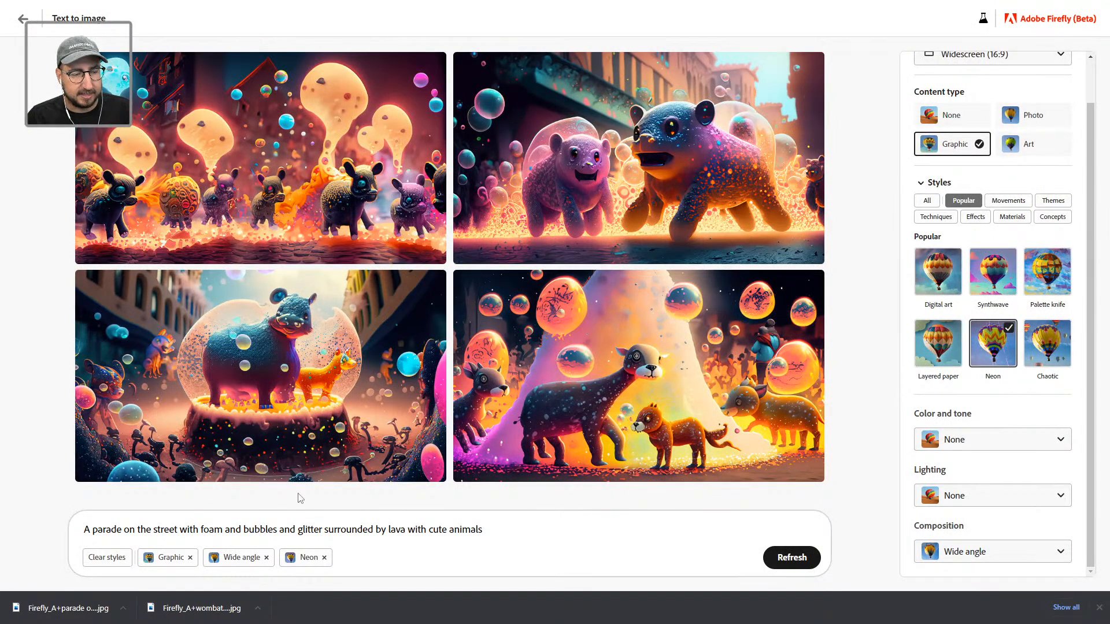
# Step: Replace '<<event>>' with 'lava foam parade' and zoom out to view the whole spread
pyautogui.moveTo(319, 323)
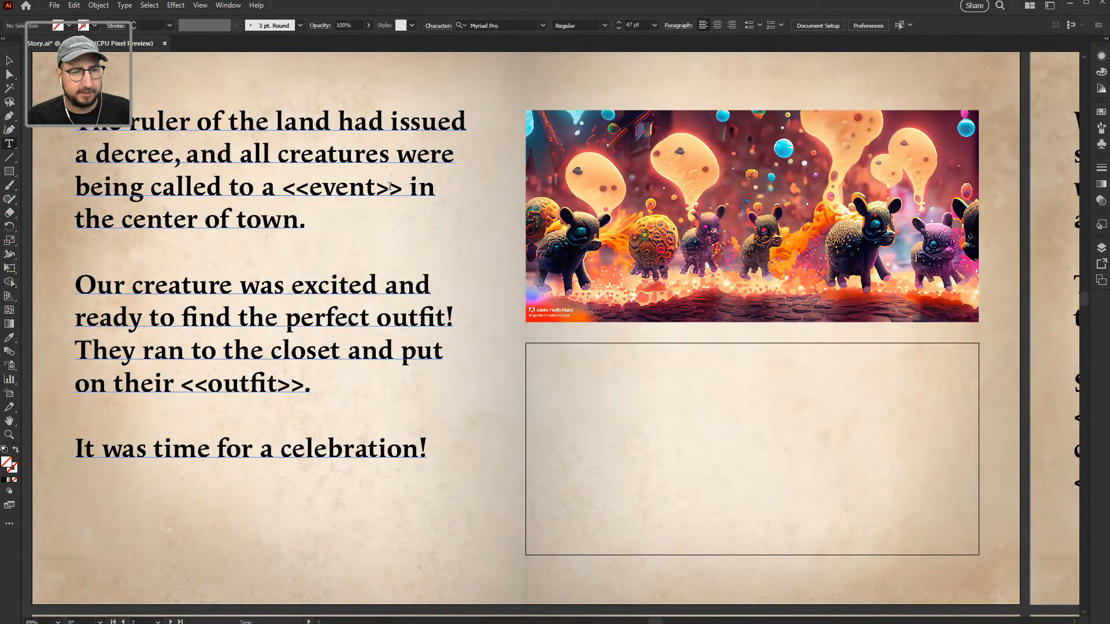
pyautogui.moveTo(403, 188); pyautogui.dragTo(285, 193)
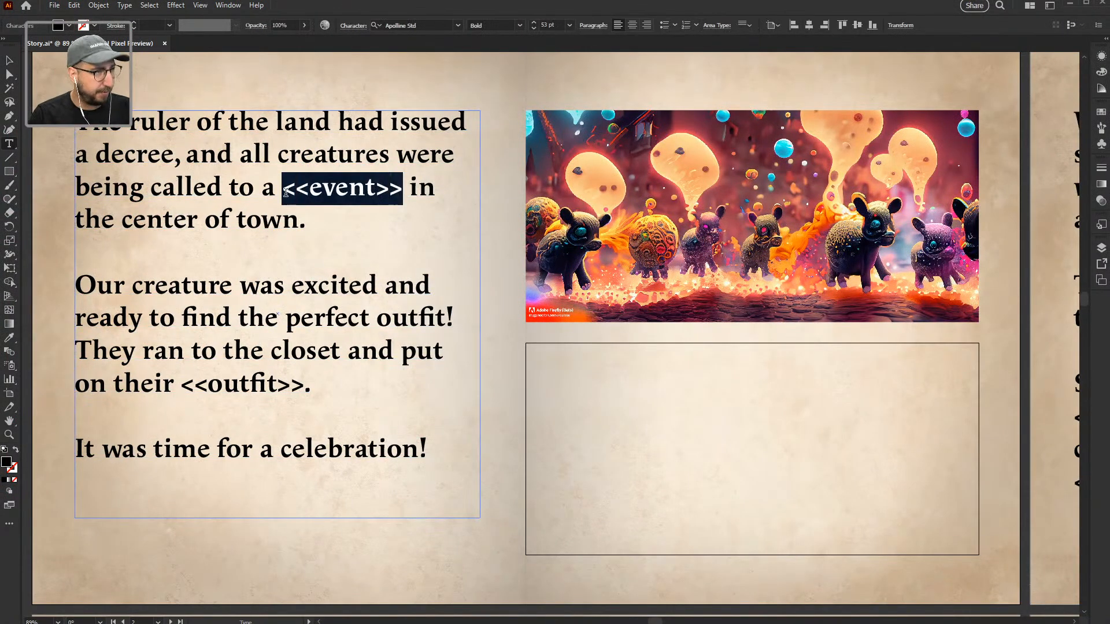
pyautogui.write('lava foam parade')
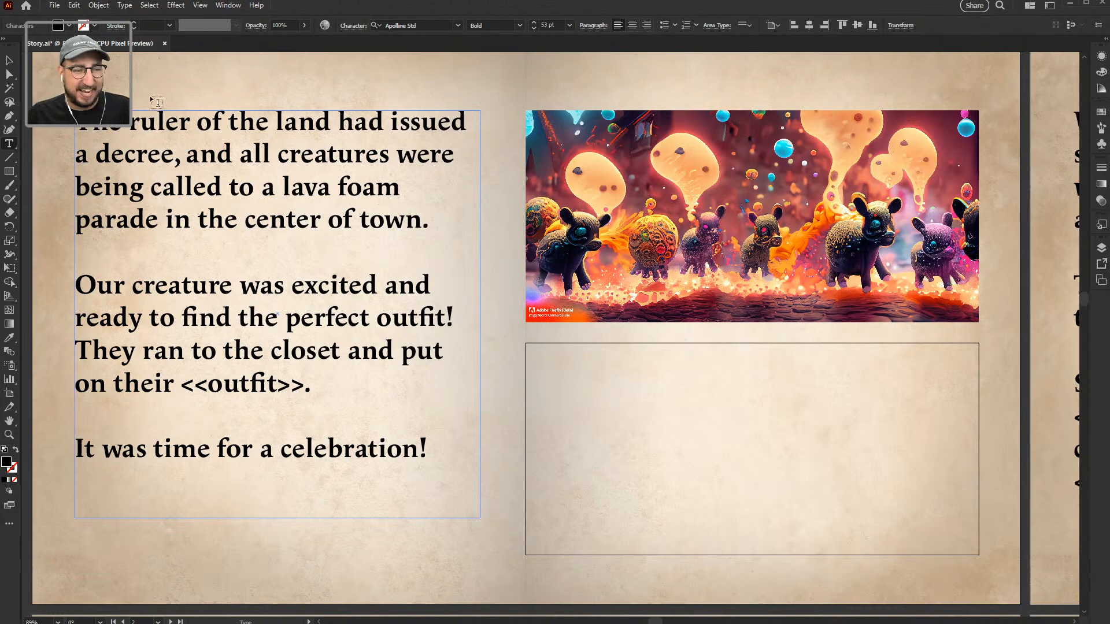
pyautogui.click(10, 61)
pyautogui.press('z')
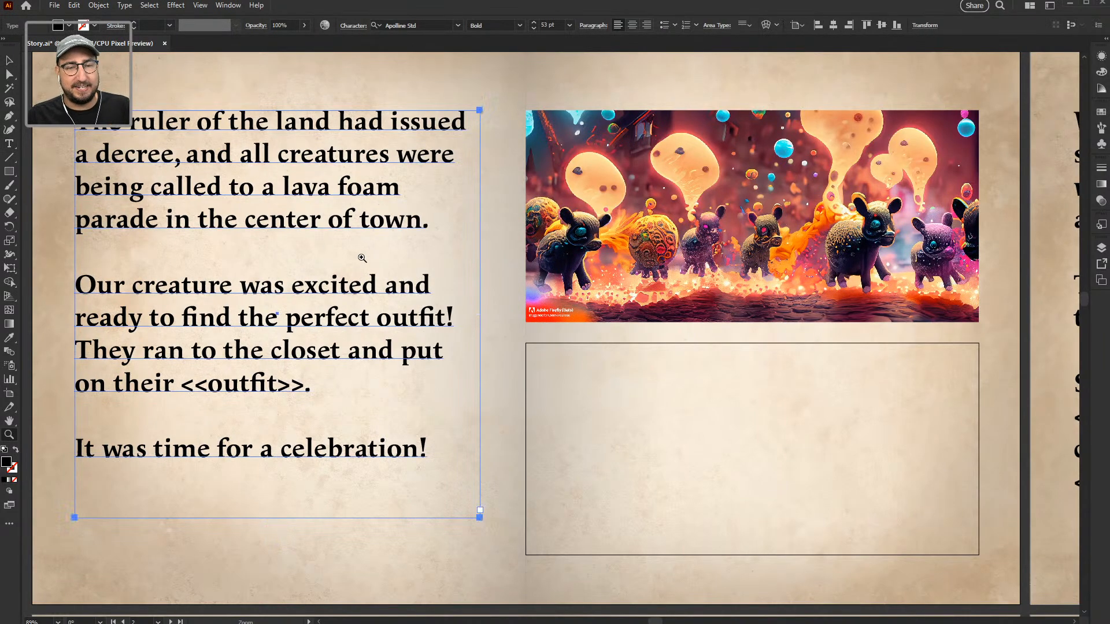
pyautogui.keyDown('alt'); pyautogui.click(359, 254); pyautogui.keyUp('alt')
pyautogui.moveTo(455, 351); pyautogui.dragTo(700, 292)
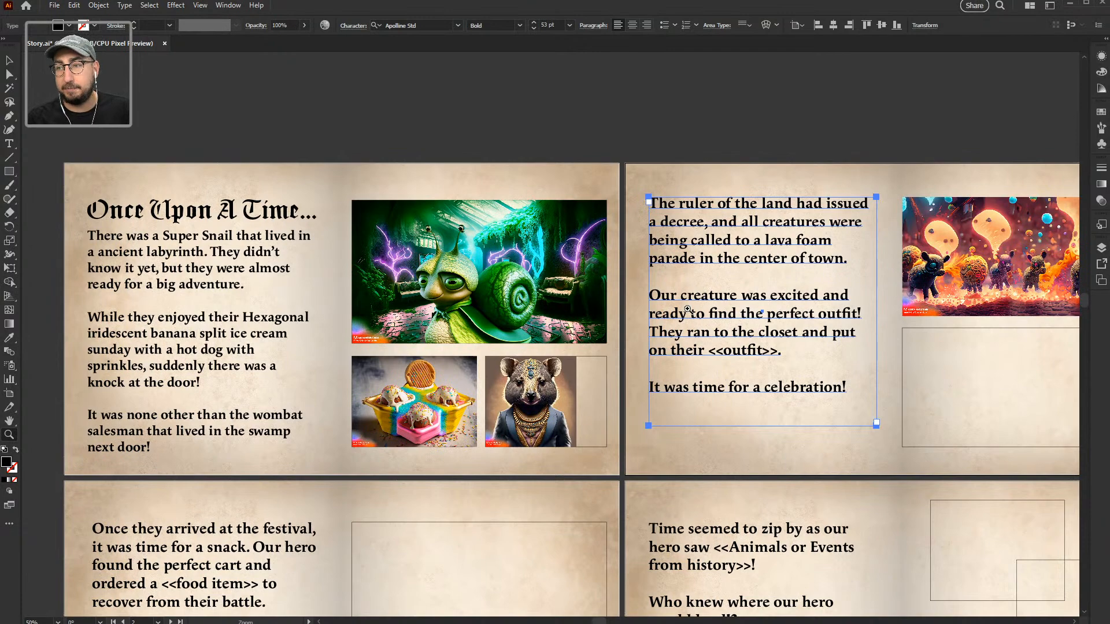
# Step: Back in Firefly's gallery, enter 'A Green snail with a superhero cape 3D highly detailed textures'
pyautogui.hotkey('alt', 'Tab')
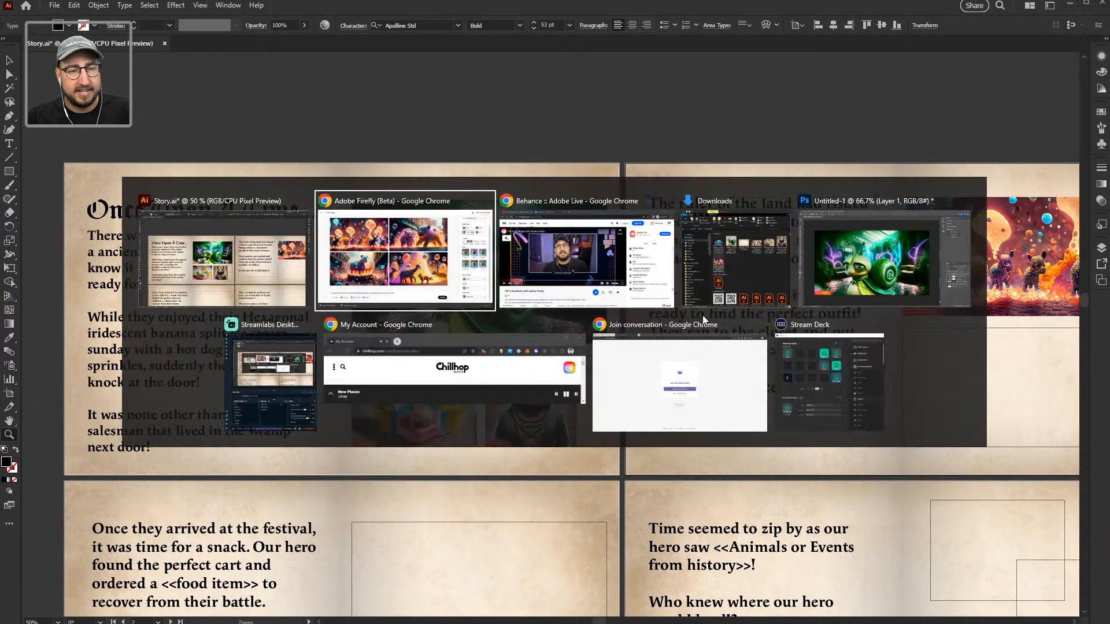
pyautogui.click(23, 20)
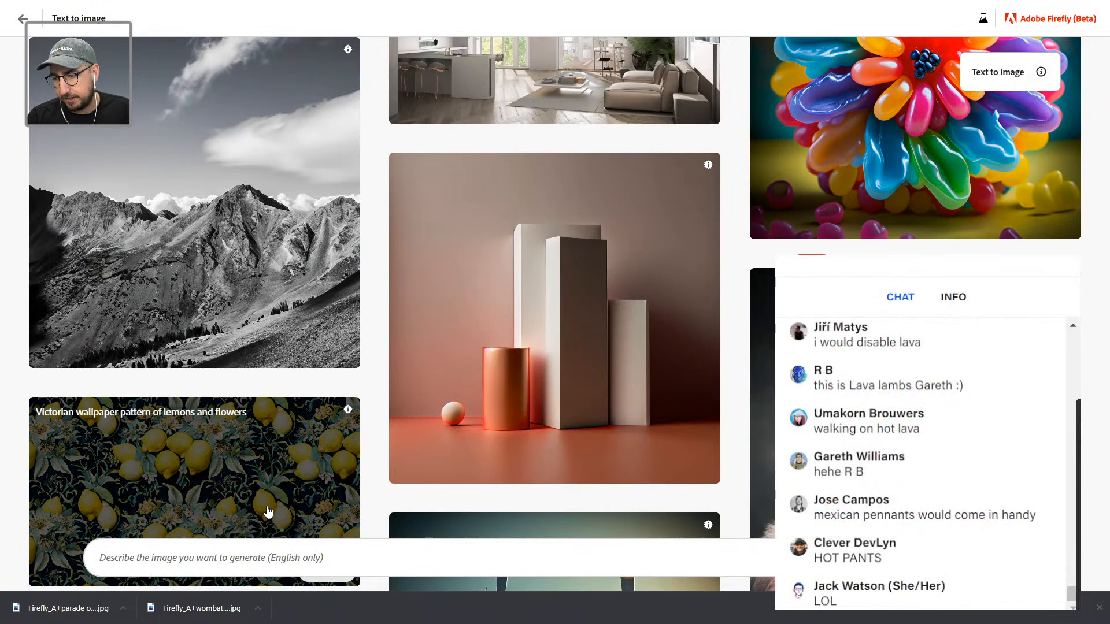
pyautogui.write('A')
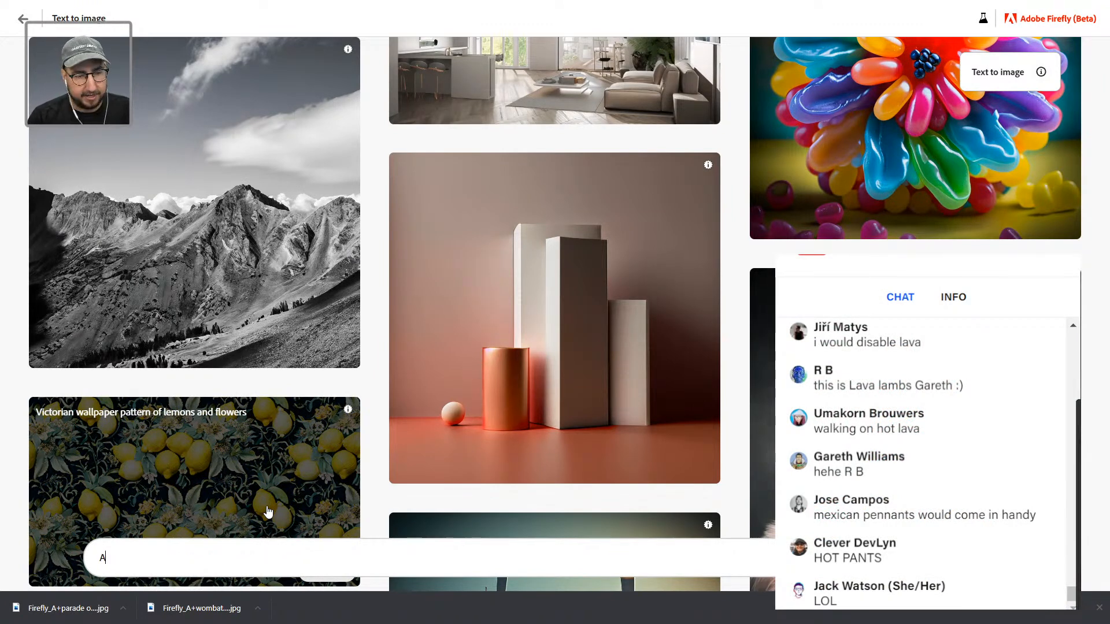
pyautogui.write(' Green sn')
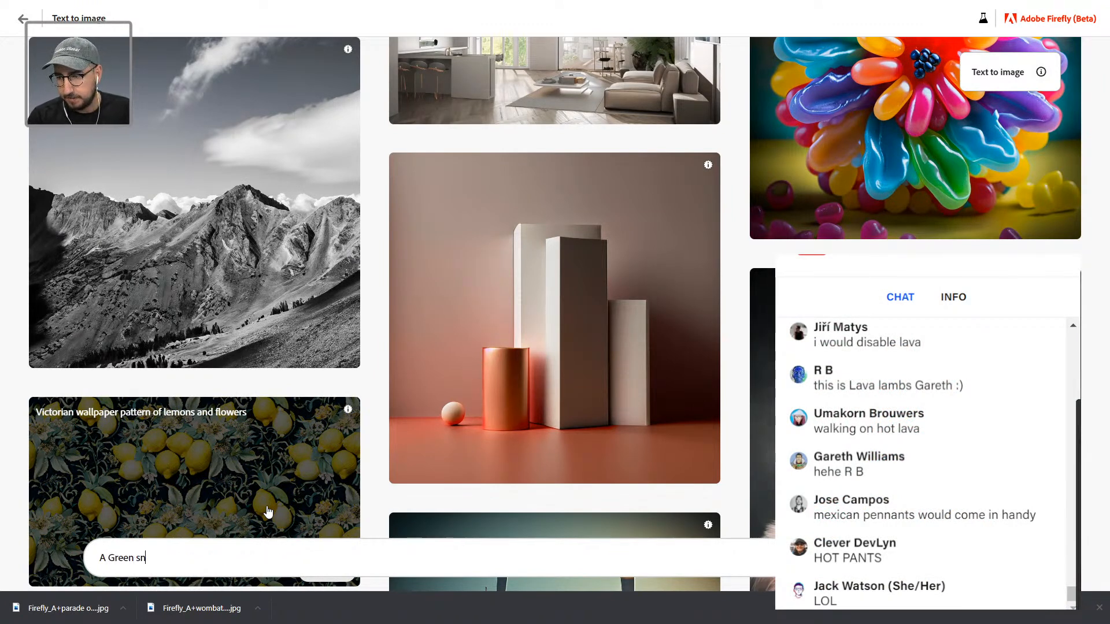
pyautogui.write('ail with a superher')
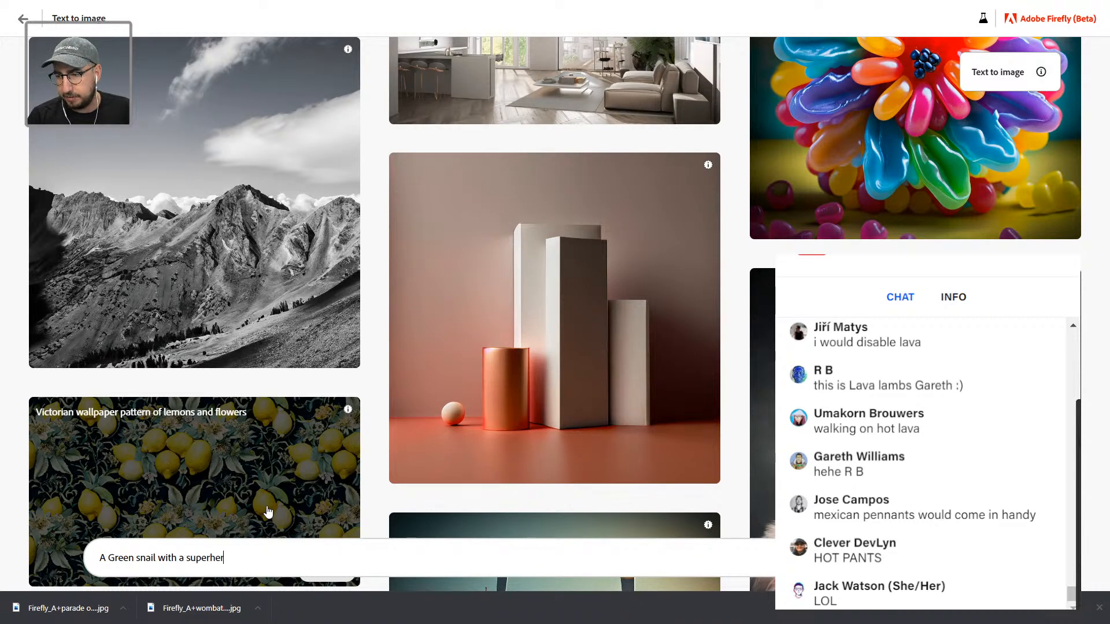
pyautogui.write('o cape 3D highly')
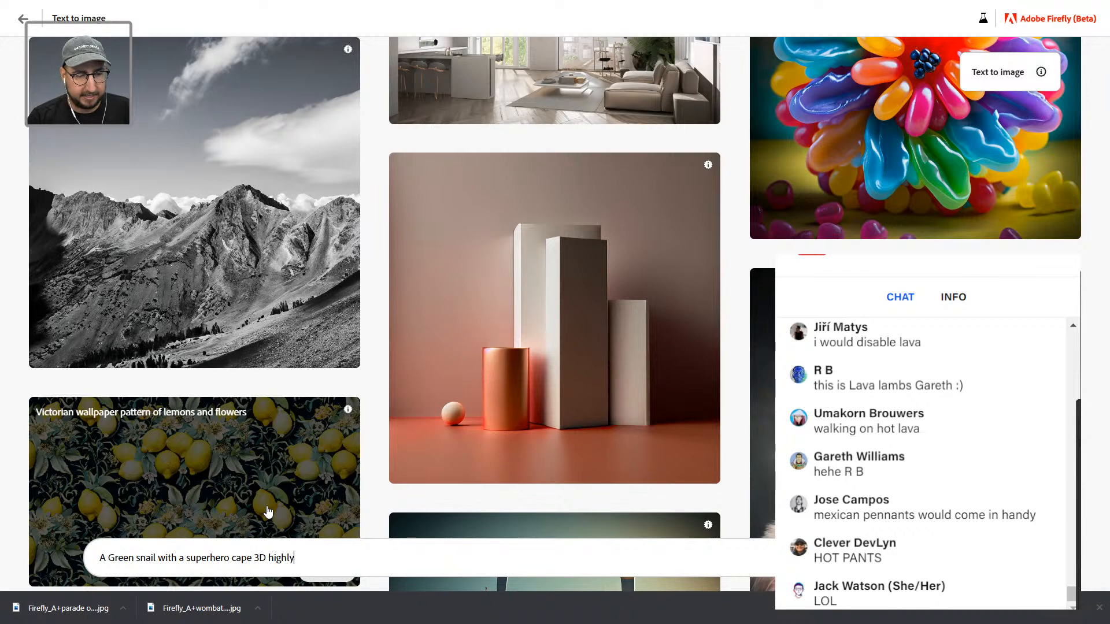
pyautogui.write('detail')
pyautogui.press('BackSpace')
pyautogui.press('BackSpace')
pyautogui.press('BackSpace')
pyautogui.press('BackSpace')
pyautogui.press('BackSpace')
pyautogui.press('BackSpace')
pyautogui.write('detailed')
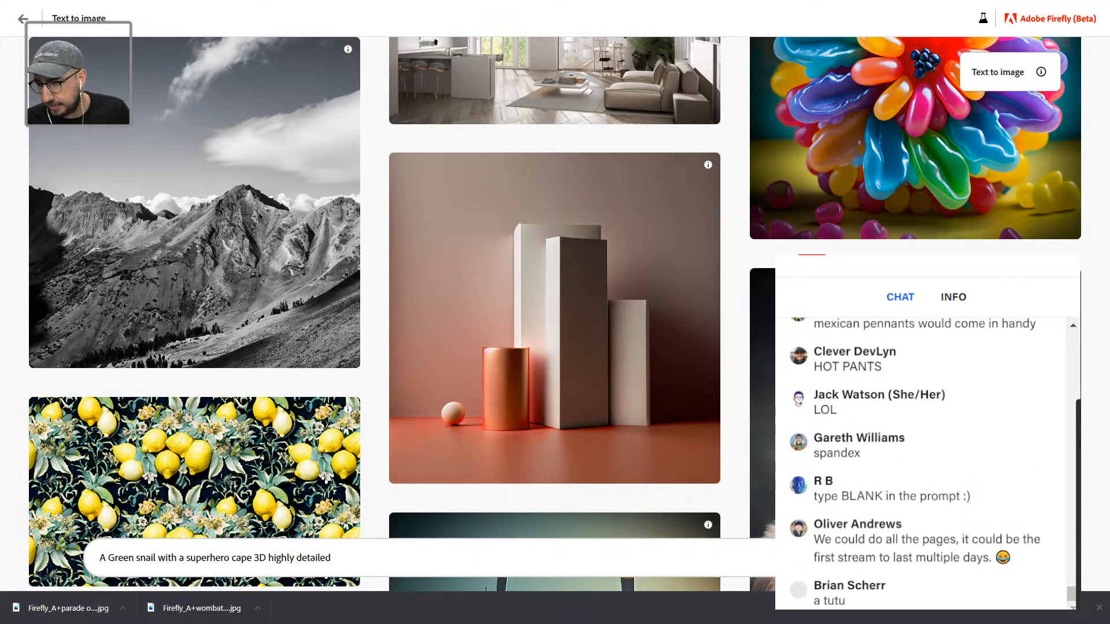
pyautogui.write('textures')
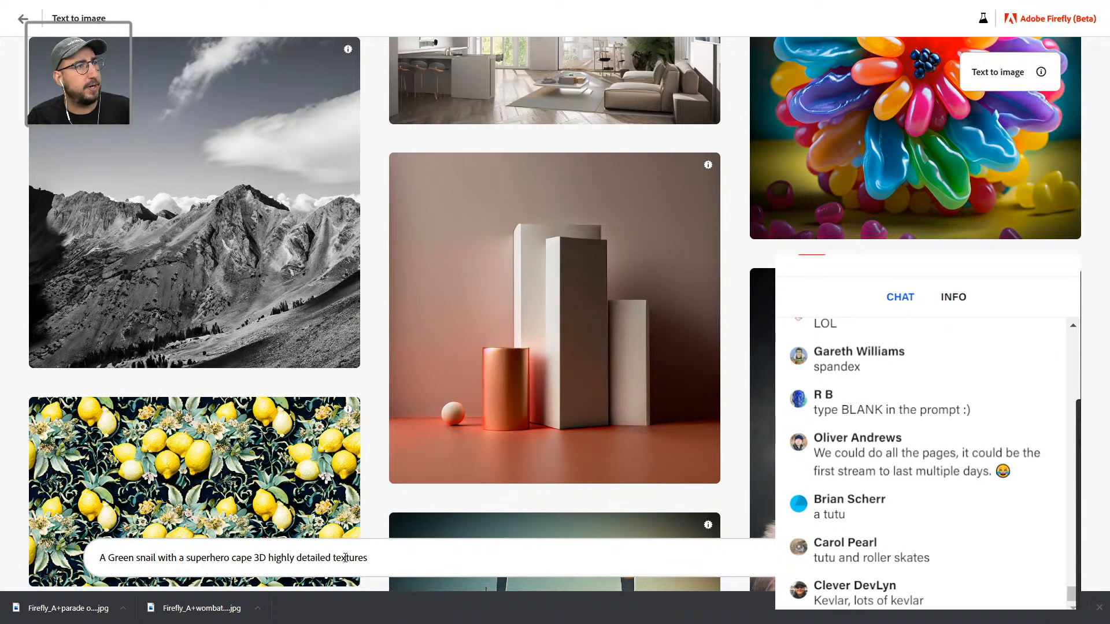
# Step: Extend the prompt with 'wearing a tutu a bright neon shirt and sunglasses' and generate
pyautogui.write('wearing a tu')
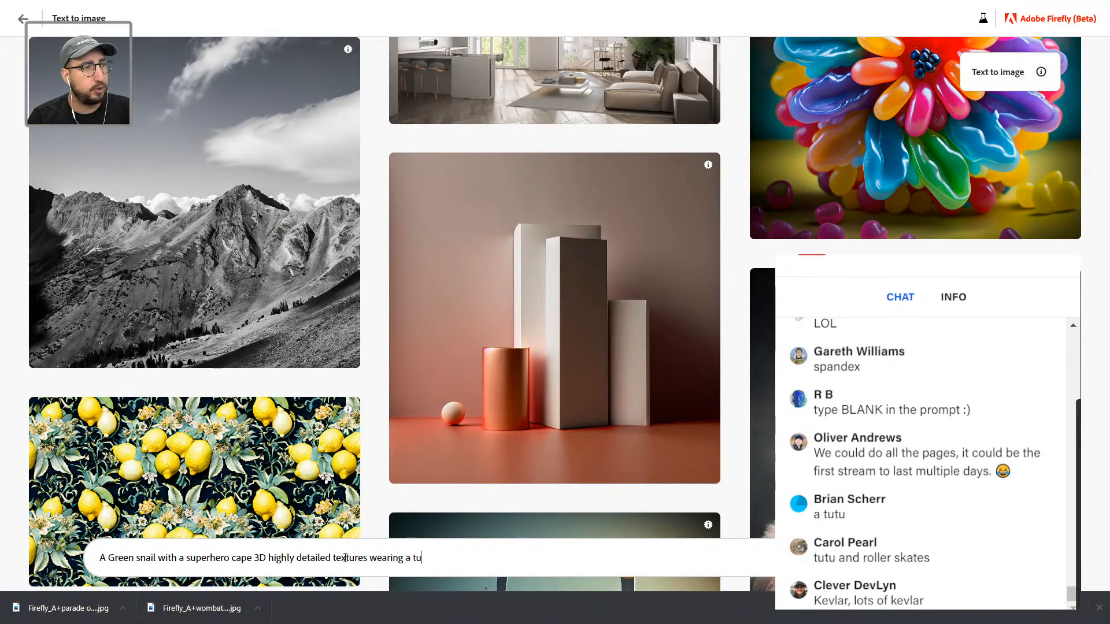
pyautogui.write('tu')
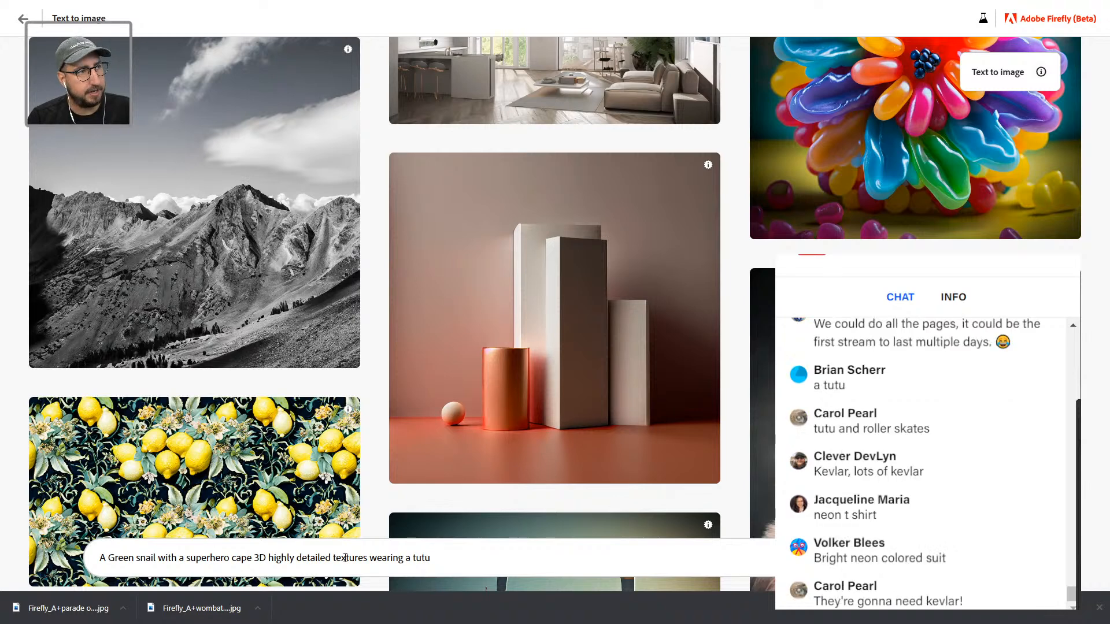
pyautogui.write(' a b')
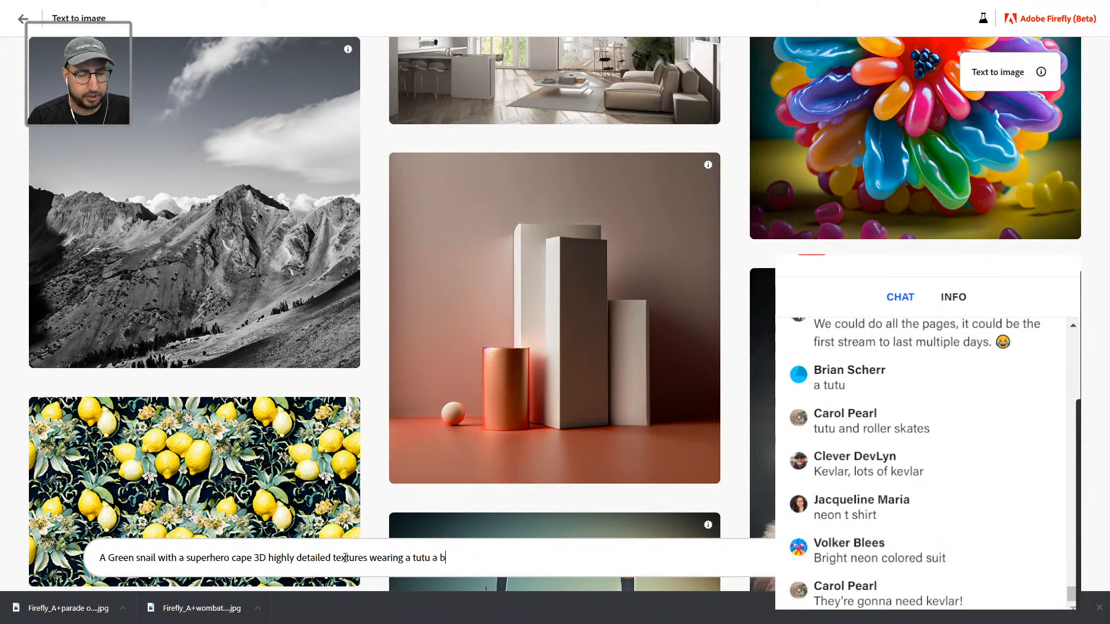
pyautogui.write('right neon shirt')
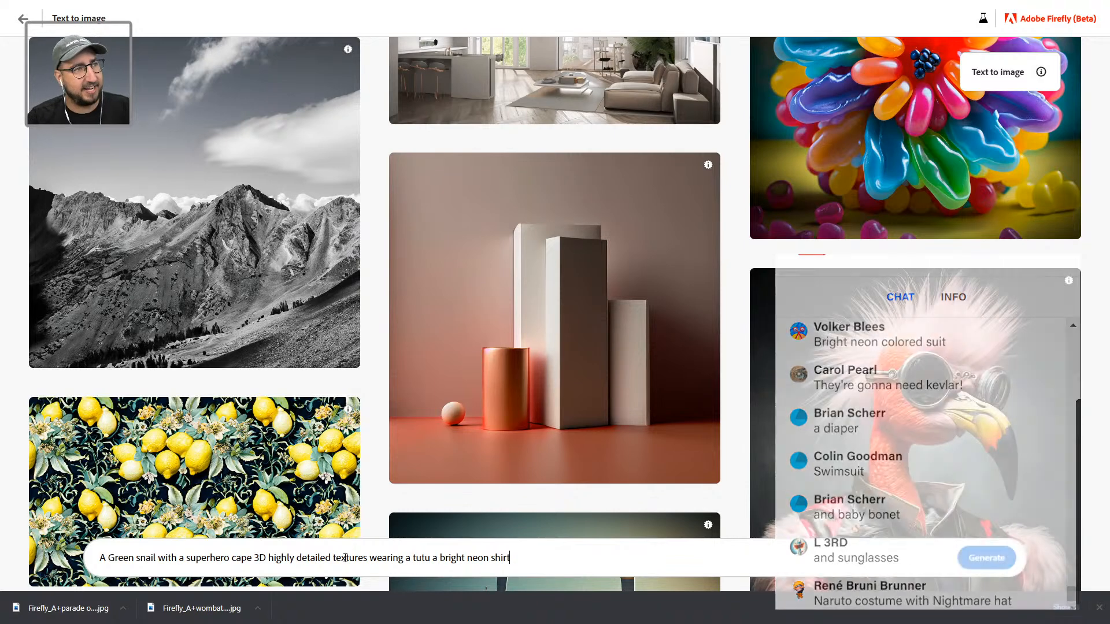
pyautogui.write('and ')
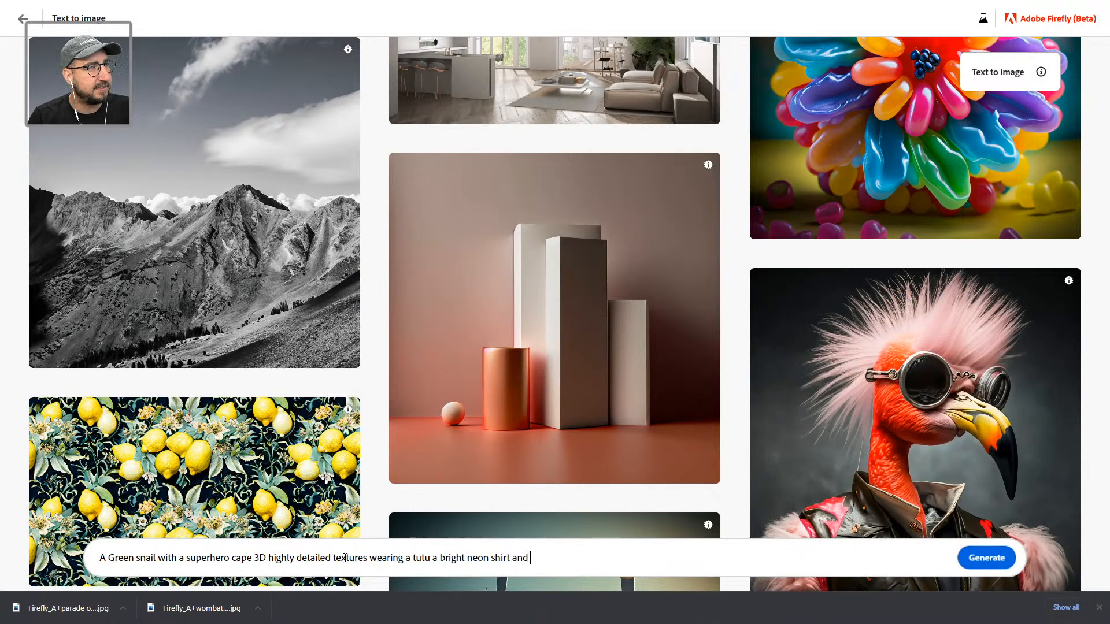
pyautogui.write('sunglasses')
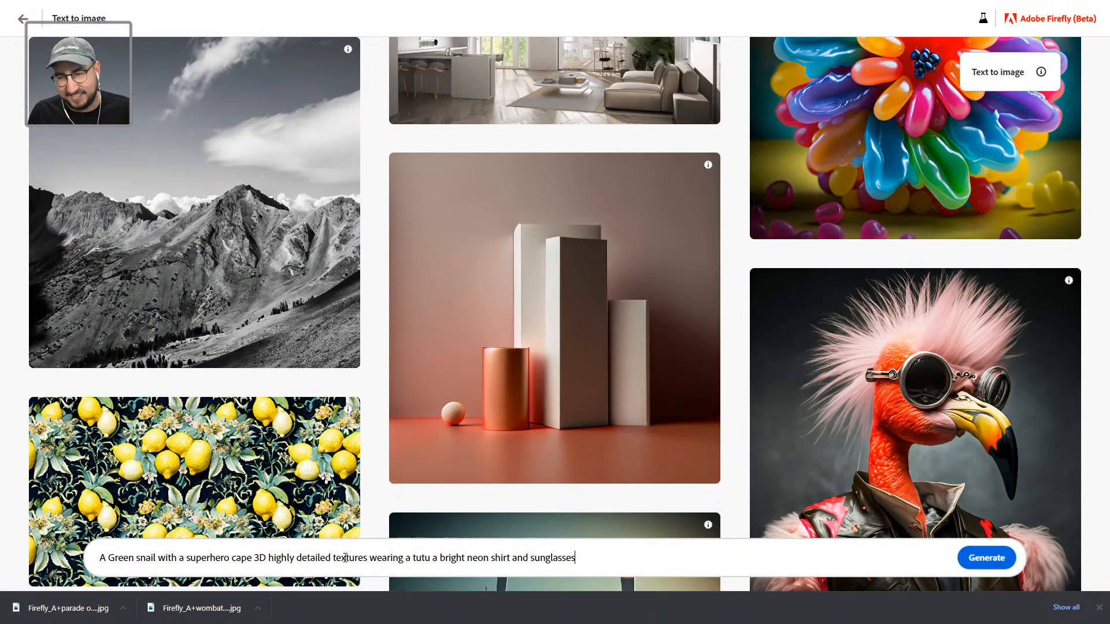
pyautogui.press('Return')
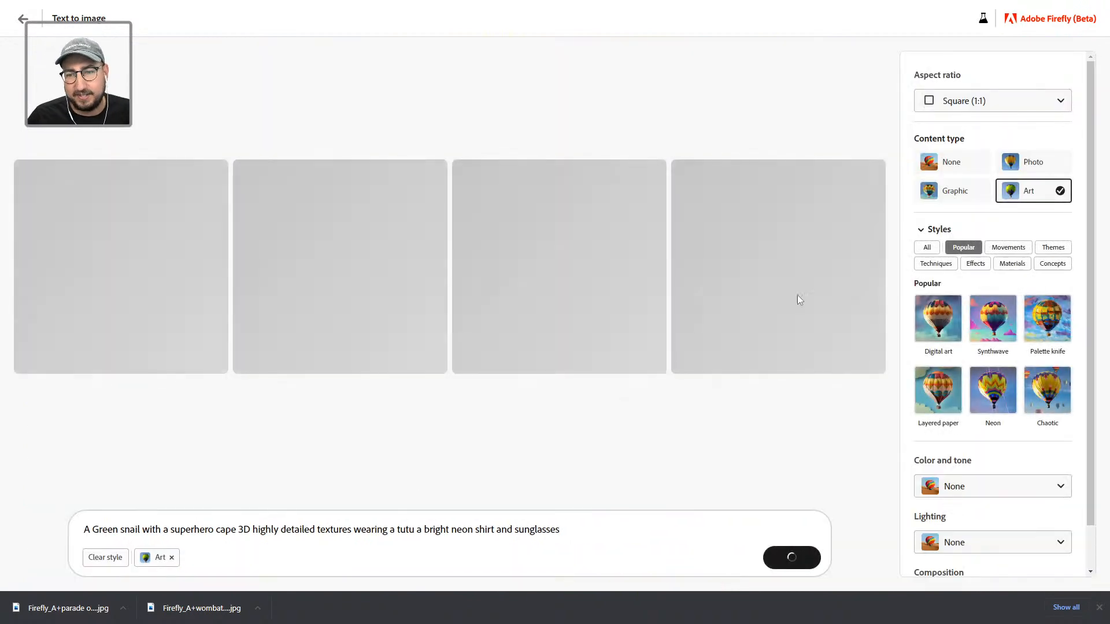
# Step: Switch the aspect ratio to Widescreen (16:9) for the caped snail images
pyautogui.click(991, 106)
pyautogui.click(993, 199)
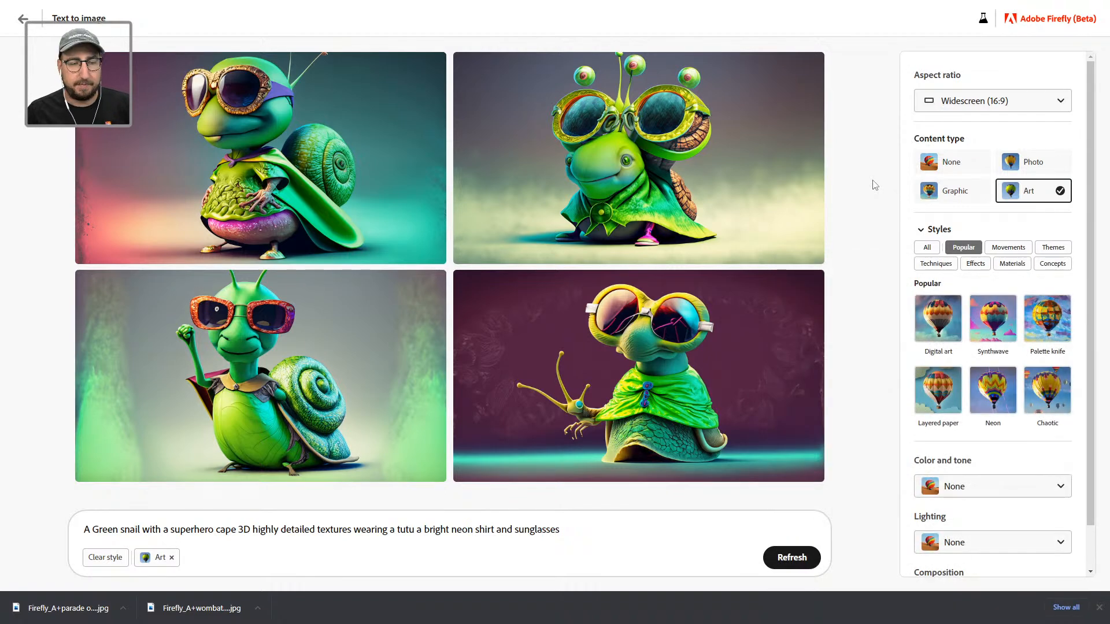
pyautogui.click(603, 530)
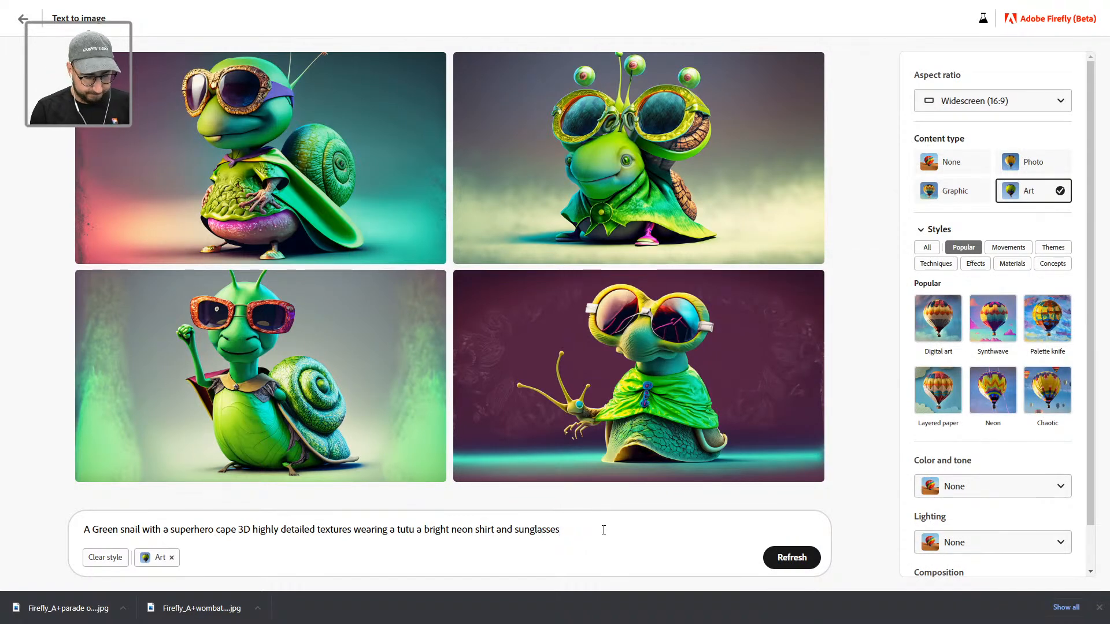
# Step: Extend the snail prompt with 'wearing a top hat', regenerate, and download the fourth image
pyautogui.write('wearing a top hat')
pyautogui.press('Return')
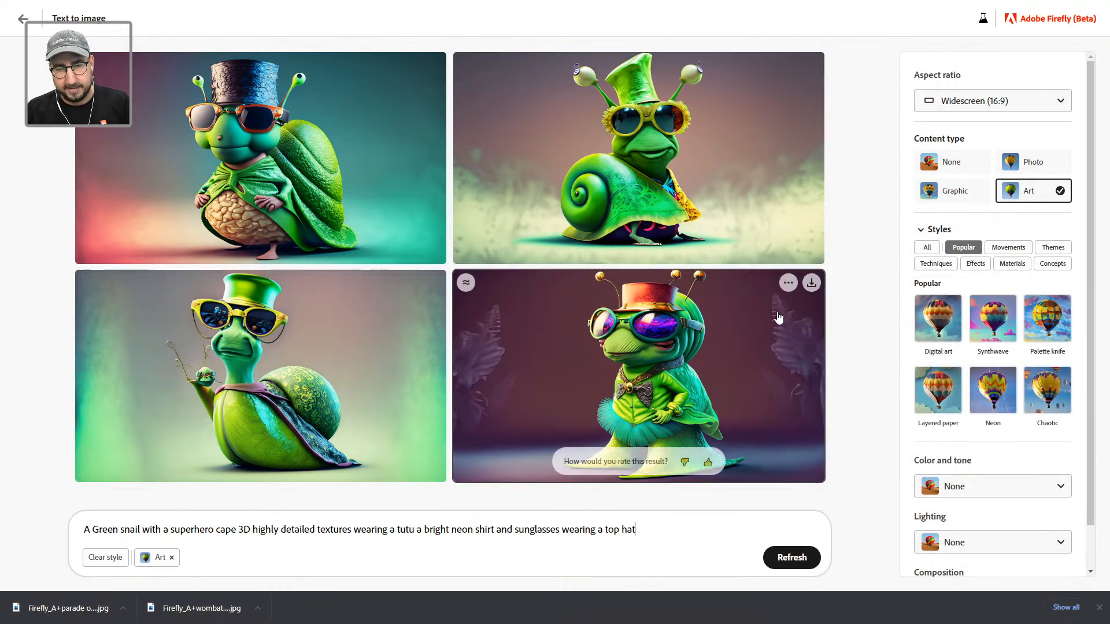
pyautogui.click(811, 283)
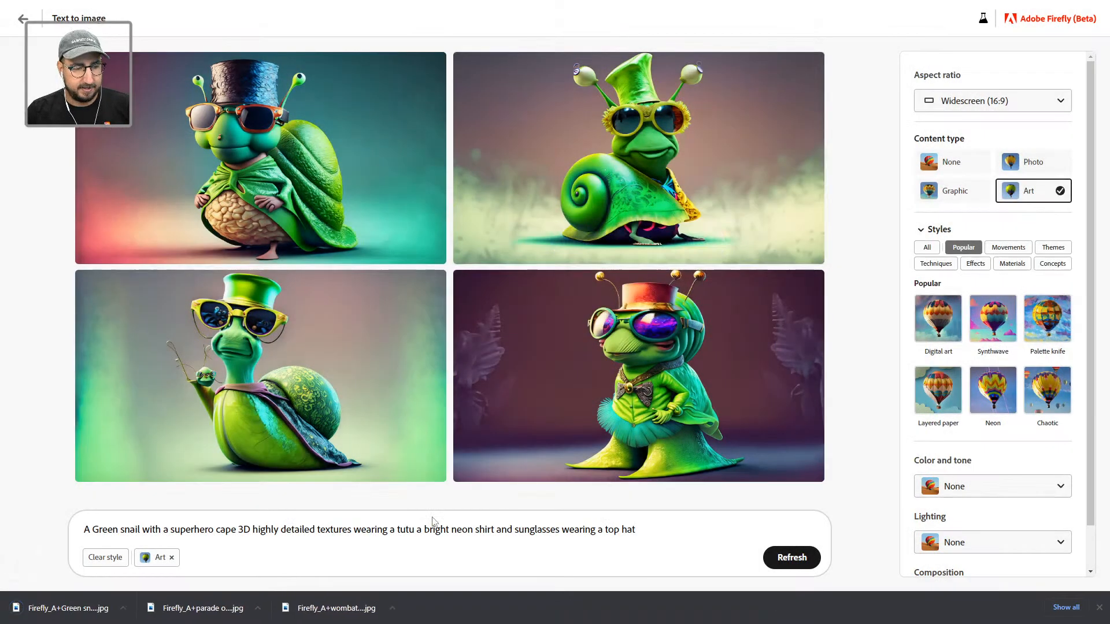
# Step: Place the downloaded snail image under the lava parade picture, scaled to the frame width and sent backward
pyautogui.hotkey('alt', 'Tab')
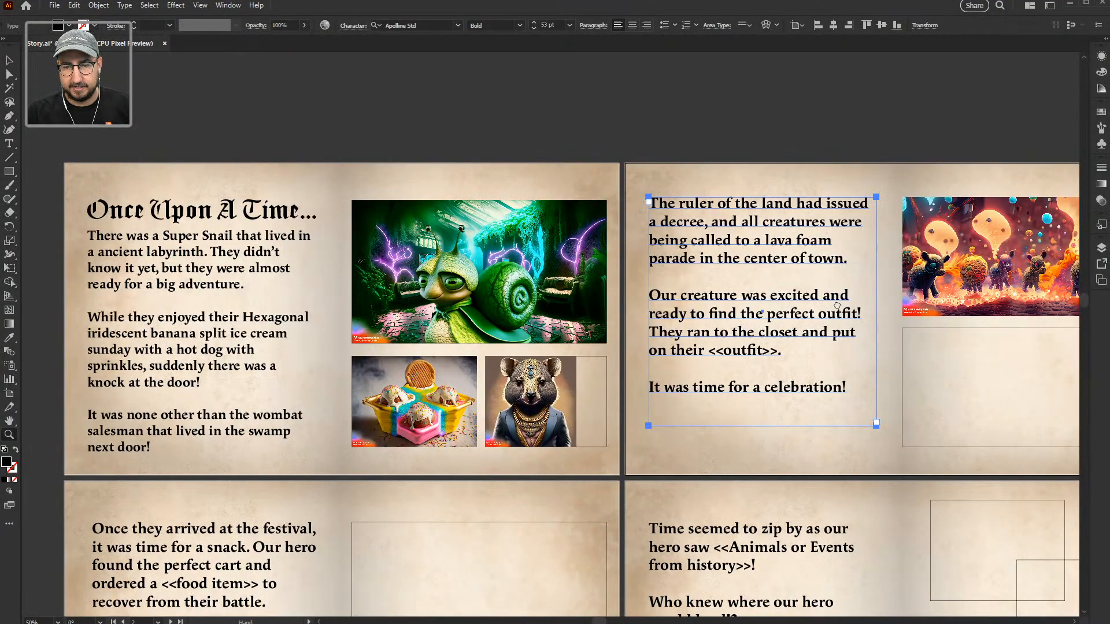
pyautogui.moveTo(1010, 338); pyautogui.dragTo(665, 336)
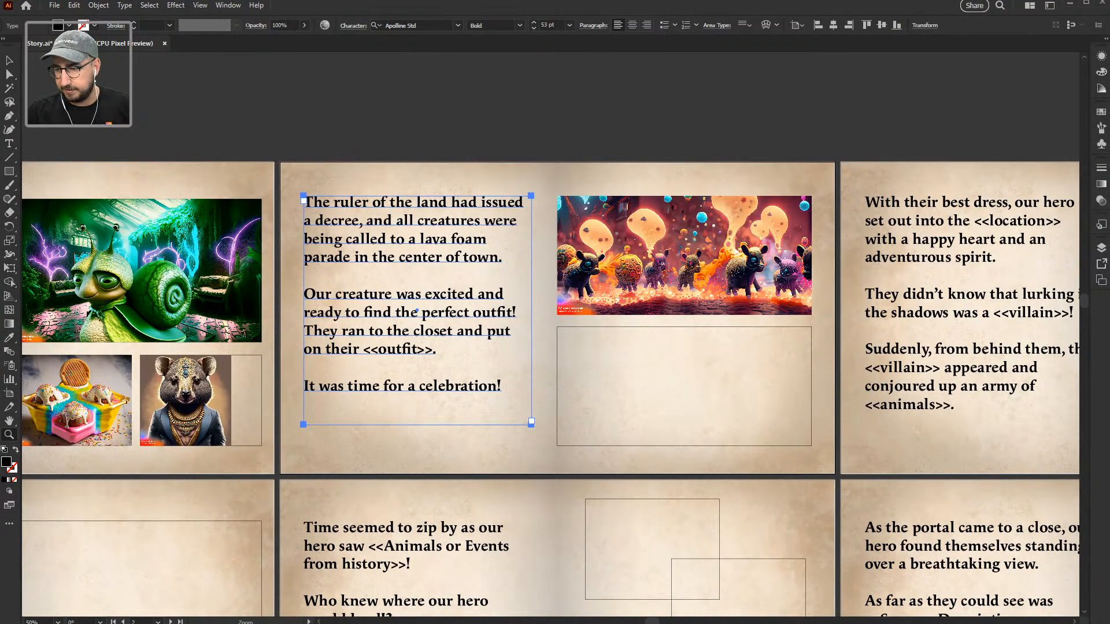
pyautogui.moveTo(881, 462); pyautogui.dragTo(701, 388)
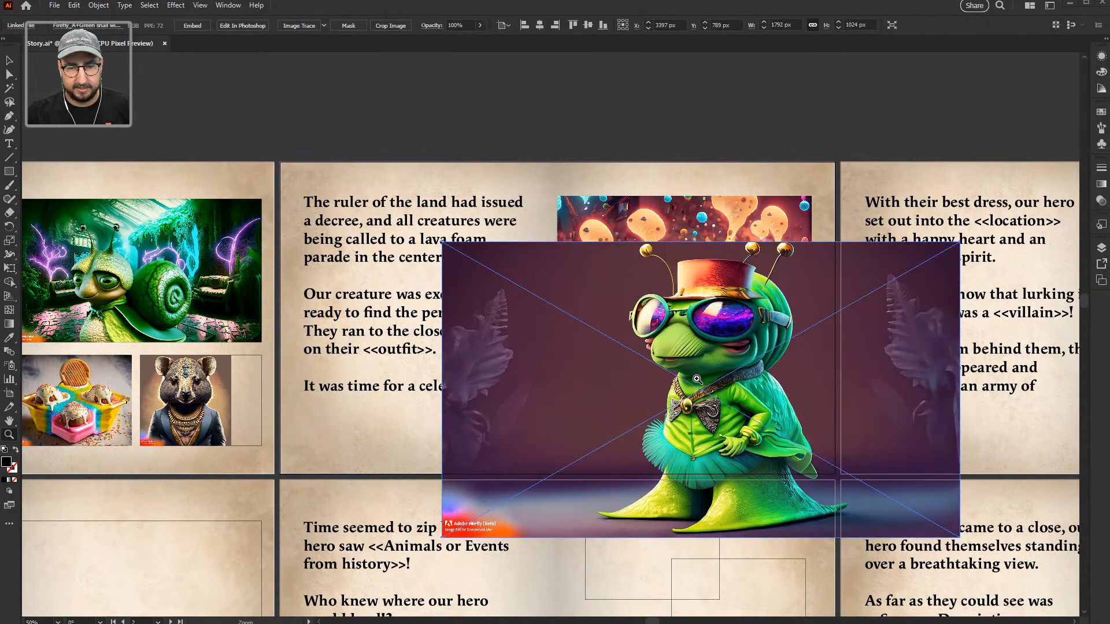
pyautogui.click(694, 368)
pyautogui.press('s')
pyautogui.moveTo(852, 186); pyautogui.dragTo(715, 276)
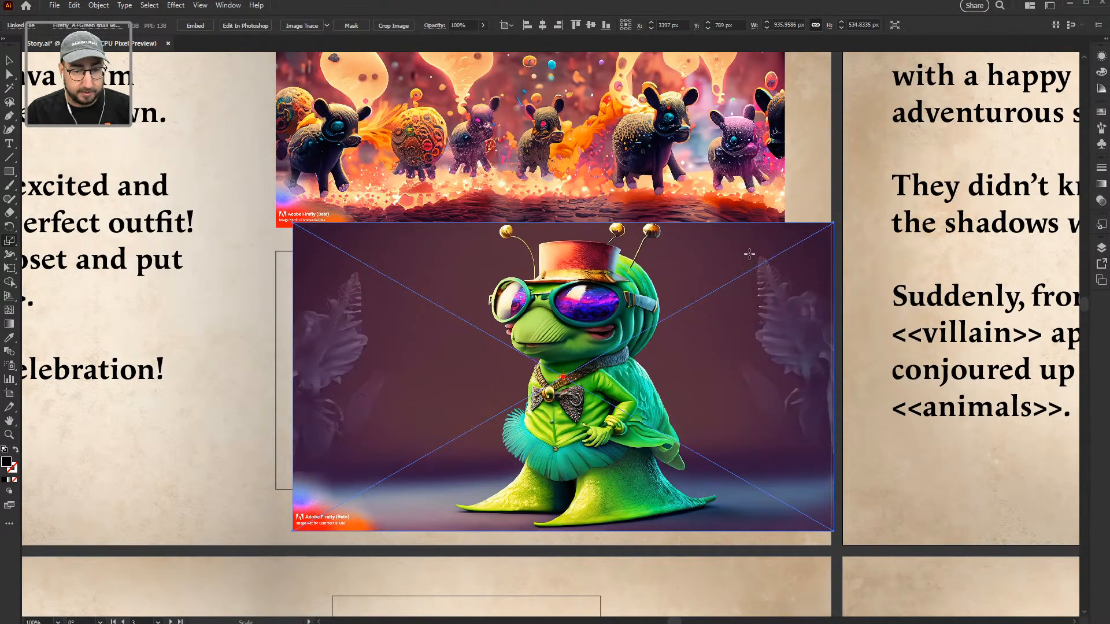
pyautogui.press('v')
pyautogui.moveTo(550, 334); pyautogui.dragTo(537, 293)
pyautogui.moveTo(816, 181); pyautogui.dragTo(784, 198)
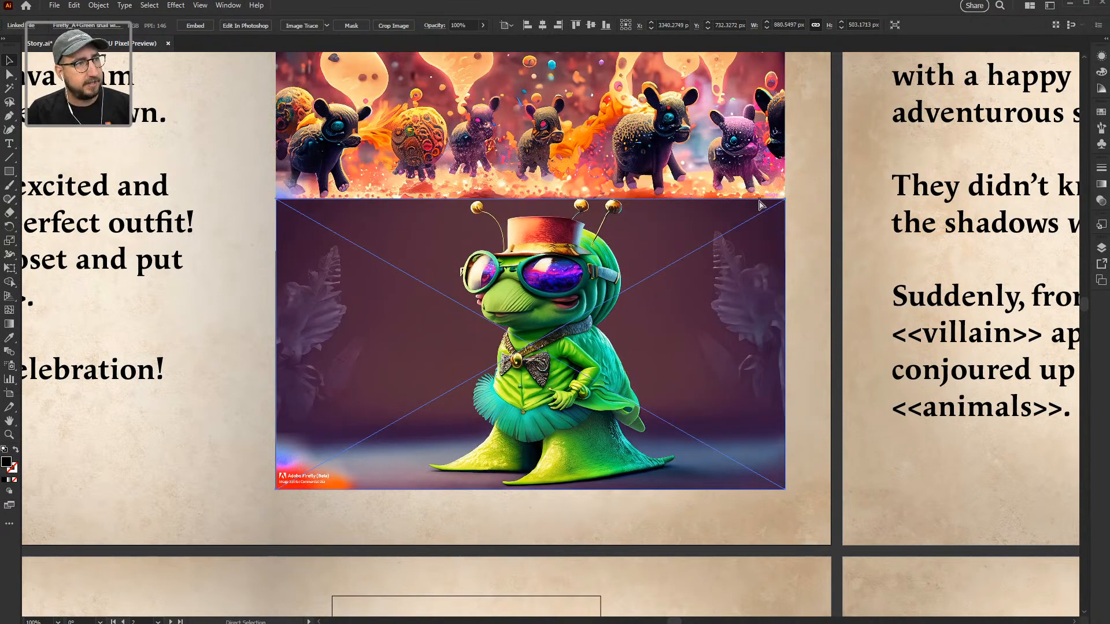
pyautogui.hotkey('ctrl', '[')
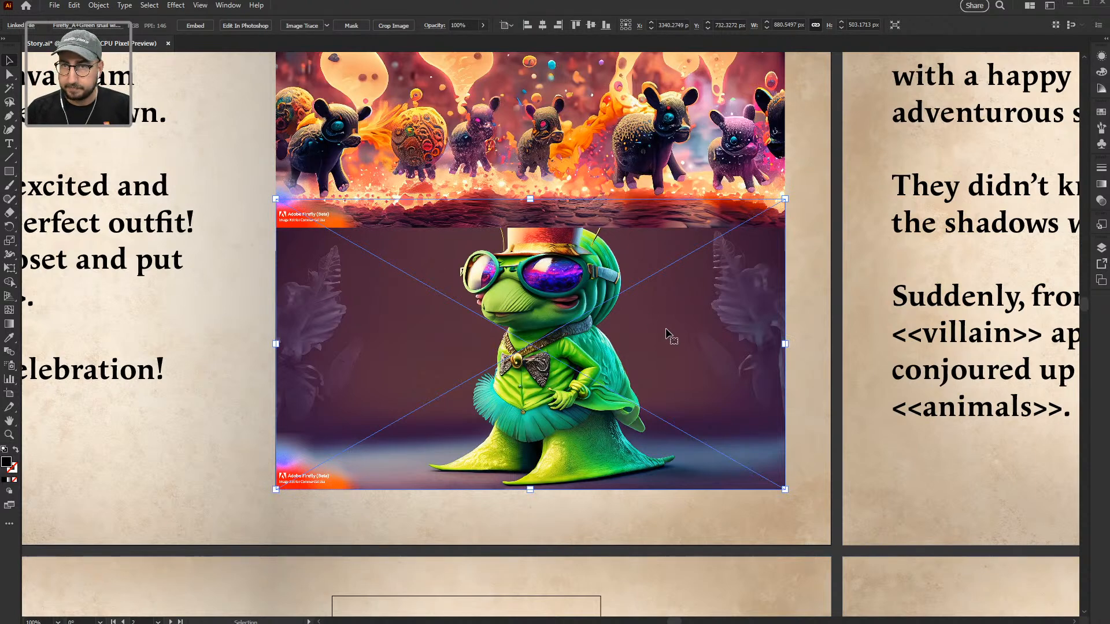
pyautogui.moveTo(686, 348); pyautogui.dragTo(676, 347)
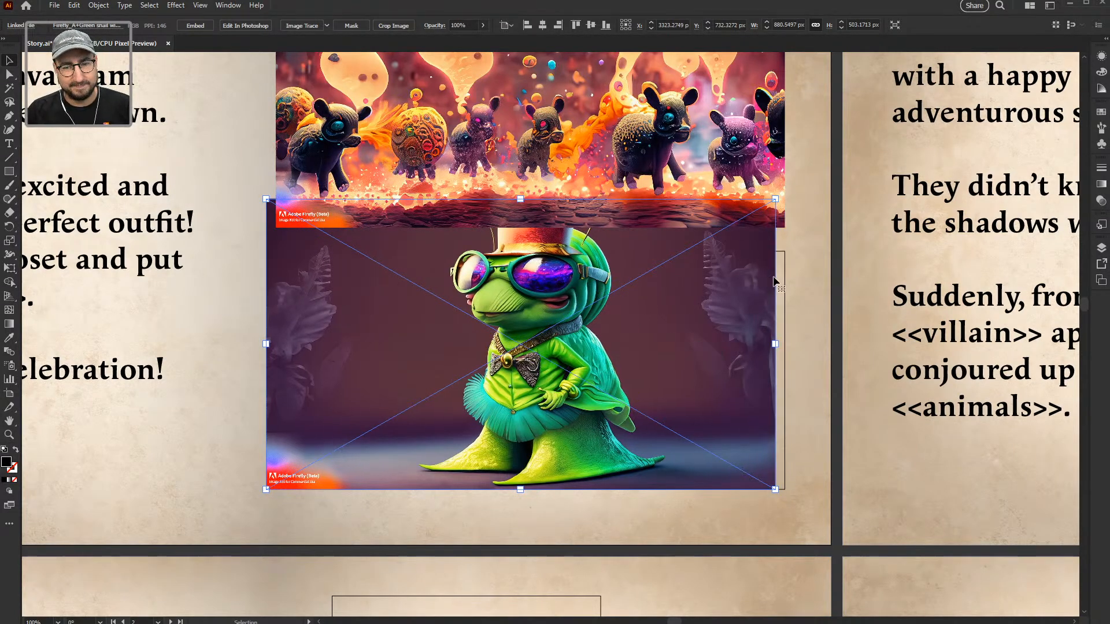
# Step: Clip the snail image to the empty frame rectangle and shift it down inside the mask
pyautogui.click(783, 277)
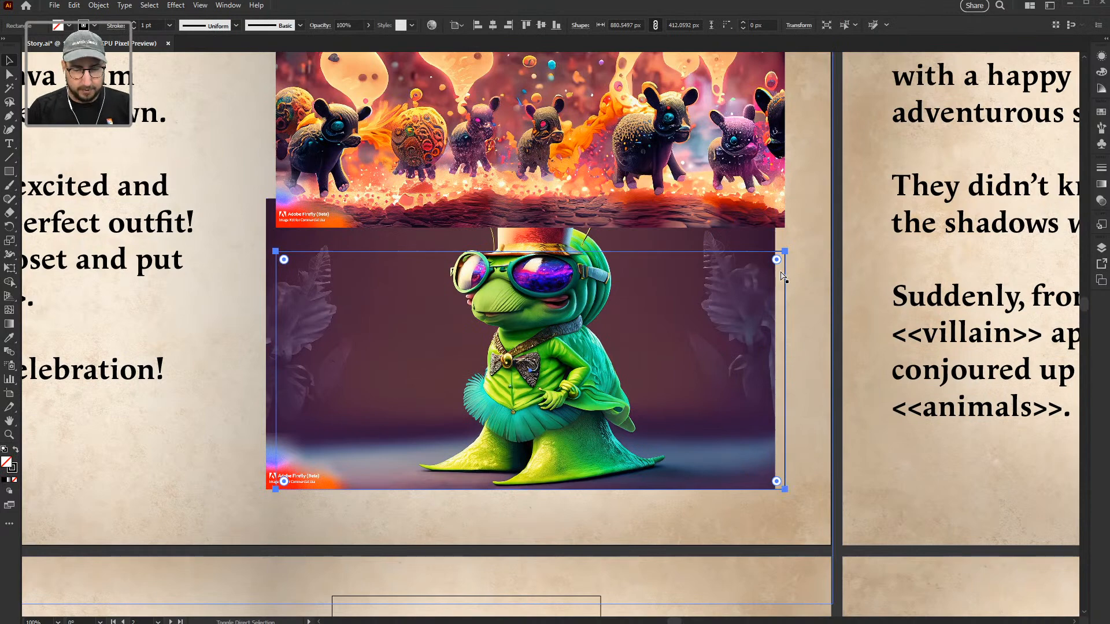
pyautogui.click(749, 320)
pyautogui.moveTo(749, 320); pyautogui.dragTo(769, 320)
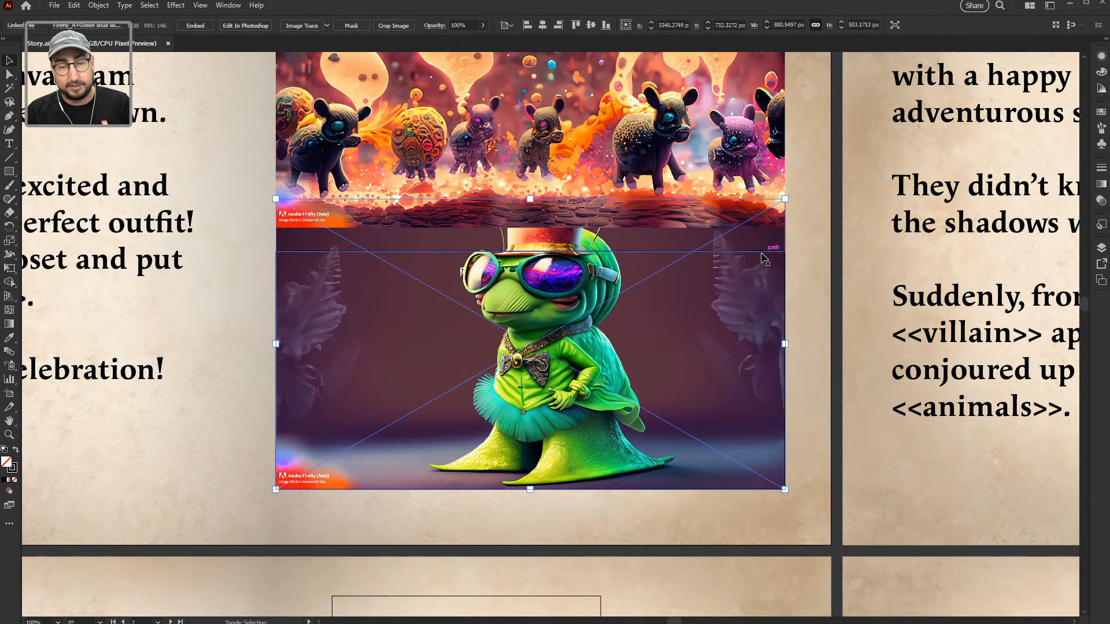
pyautogui.keyDown('shift'); pyautogui.click(764, 252); pyautogui.keyUp('shift')
pyautogui.rightClick(729, 263)
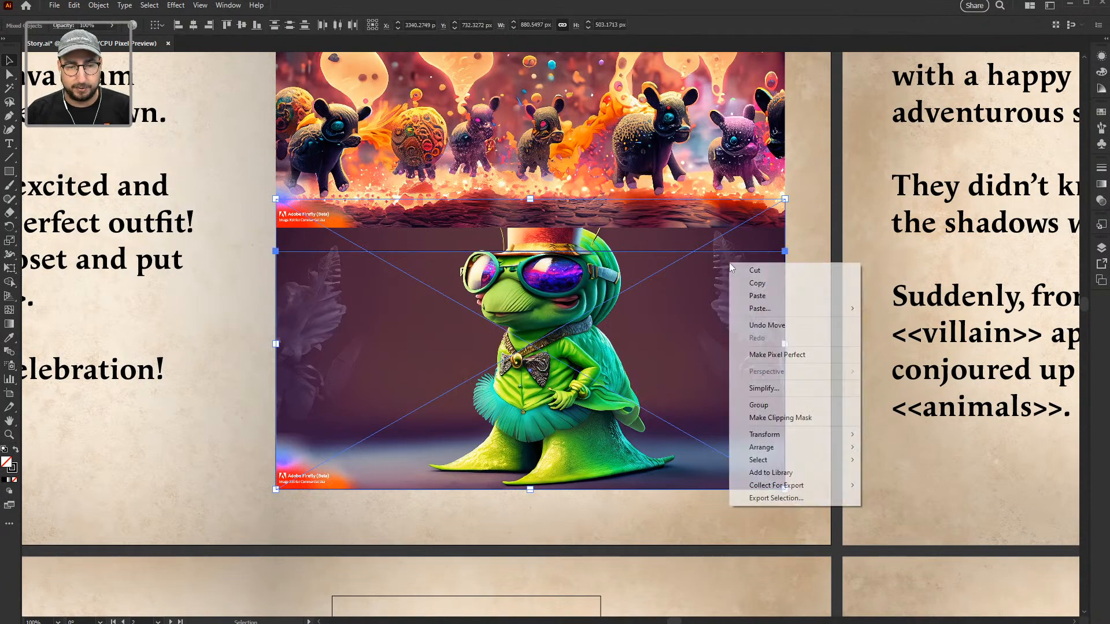
pyautogui.click(767, 416)
pyautogui.press('a')
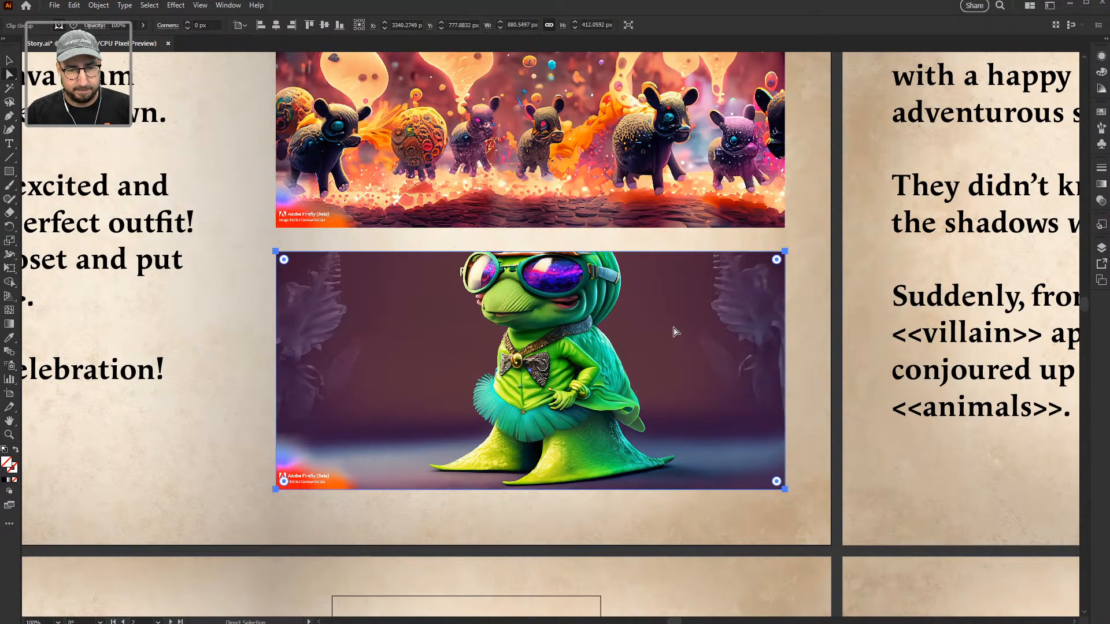
pyautogui.click(800, 339)
pyautogui.moveTo(661, 341); pyautogui.dragTo(660, 354)
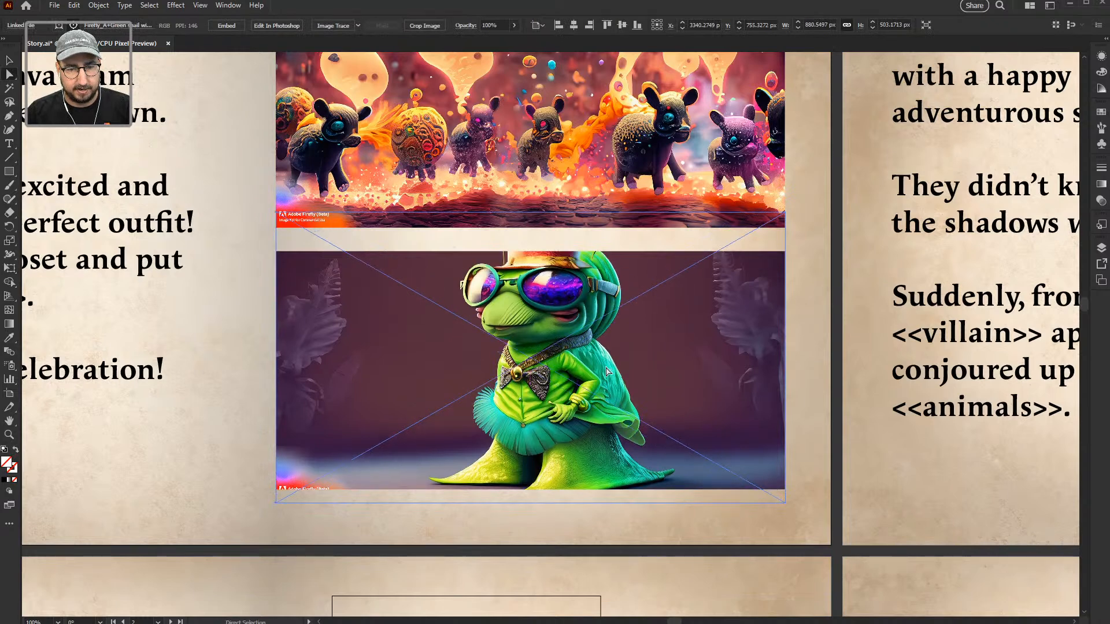
pyautogui.press('v')
pyautogui.click(237, 382)
pyautogui.moveTo(270, 360); pyautogui.dragTo(558, 408)
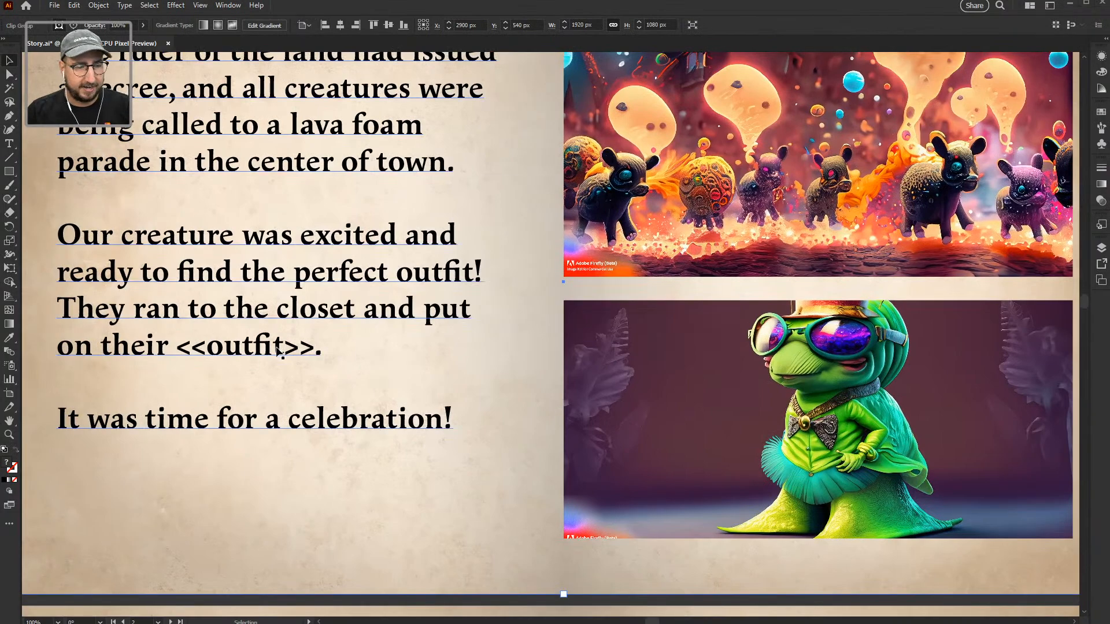
# Step: Replace the <<outfit>> placeholder with the outfit description copied from the Firefly snail prompt
pyautogui.hotkey('alt', 'Tab')
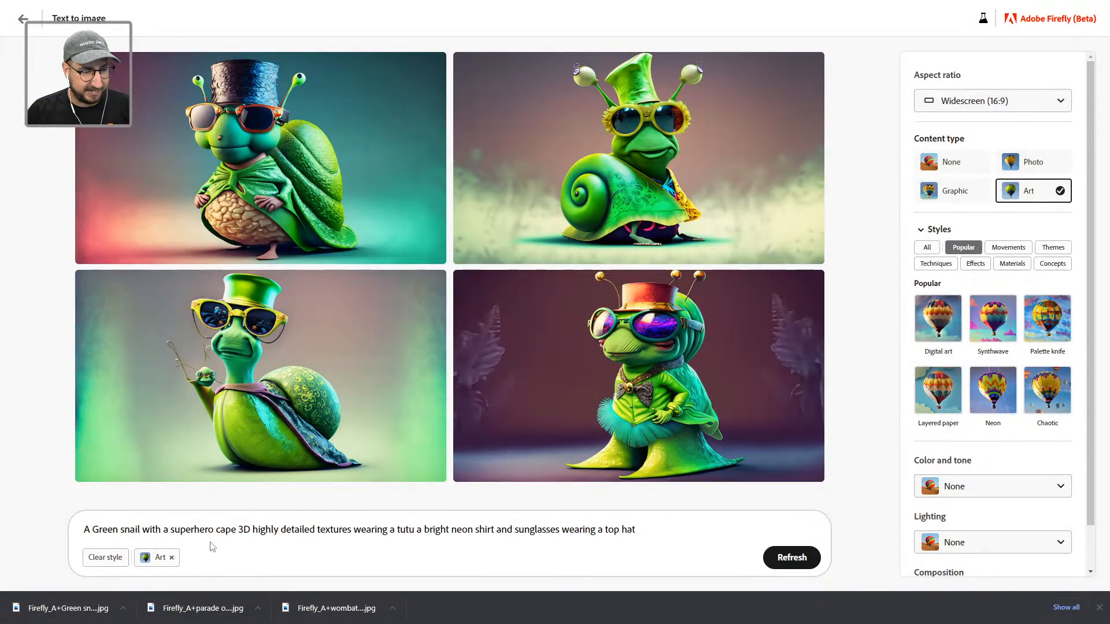
pyautogui.moveTo(635, 529); pyautogui.dragTo(391, 528)
pyautogui.hotkey('ctrl', 'c')
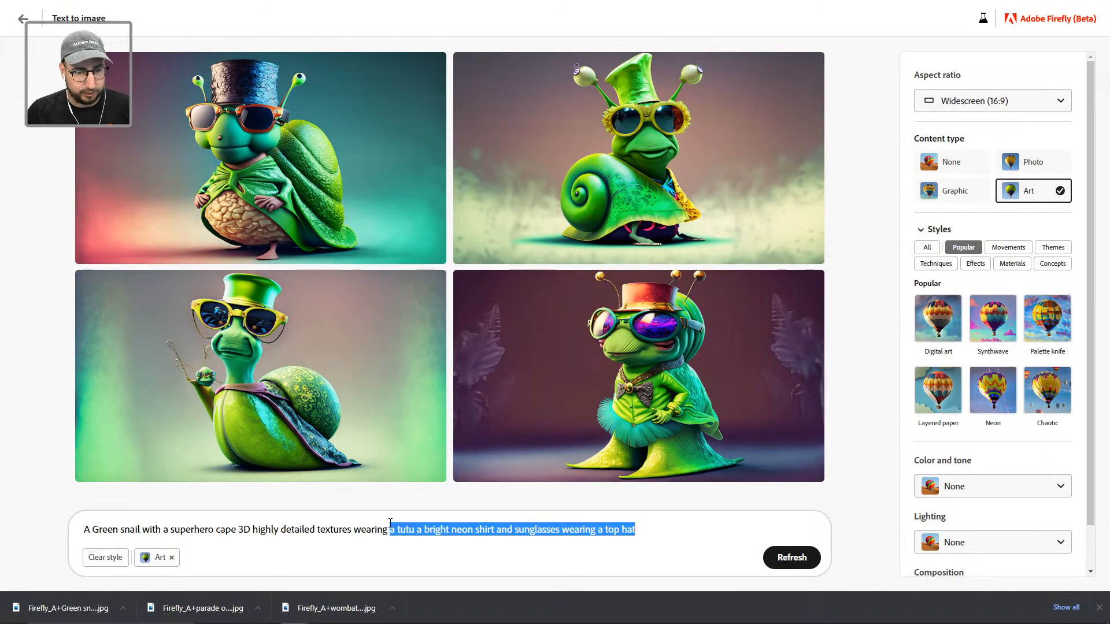
pyautogui.hotkey('alt', 'Tab')
pyautogui.press('t')
pyautogui.moveTo(315, 347); pyautogui.dragTo(181, 347)
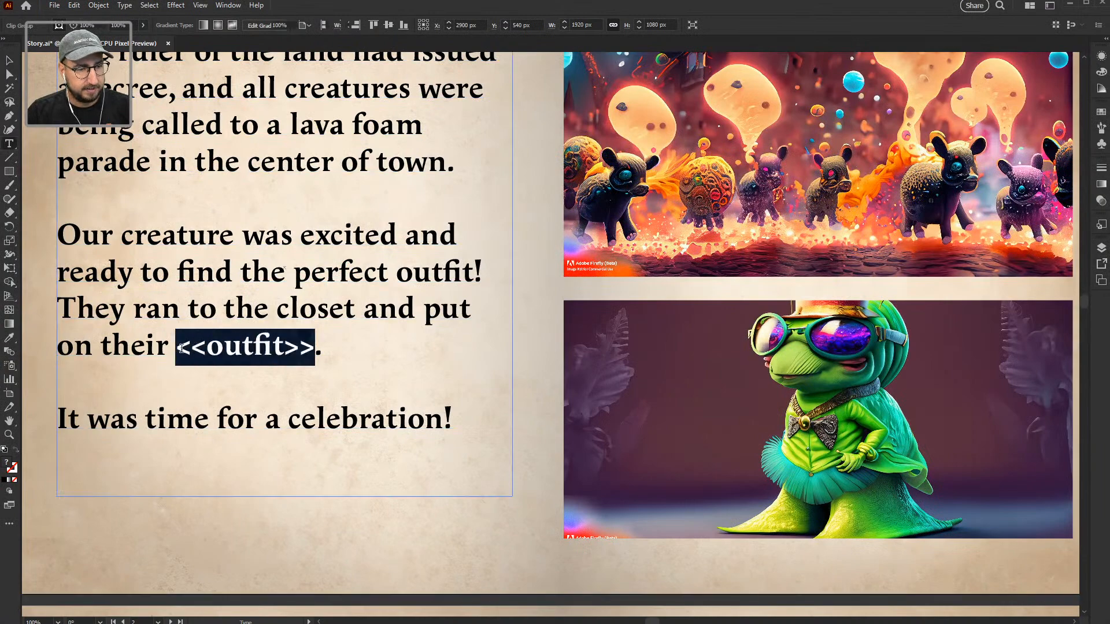
pyautogui.hotkey('ctrl', 'v')
# Step: Edit the pasted phrase to read 'tutu, bright neon shirt, and sunglasses with a top hat.'
pyautogui.click(192, 342)
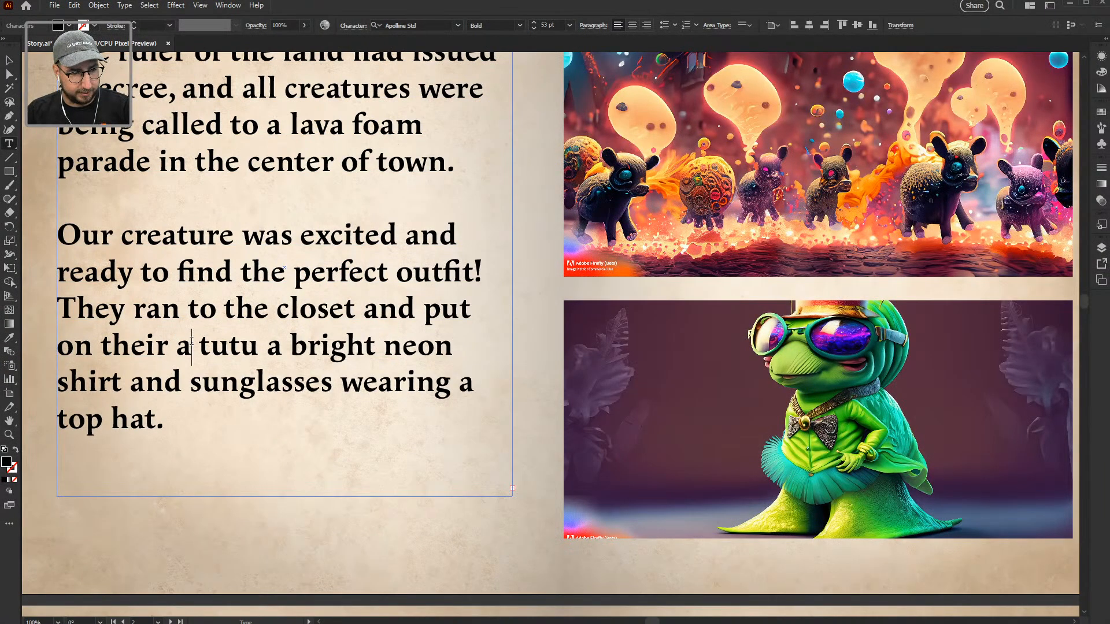
pyautogui.press('BackSpace')
pyautogui.moveTo(267, 346); pyautogui.dragTo(235, 345)
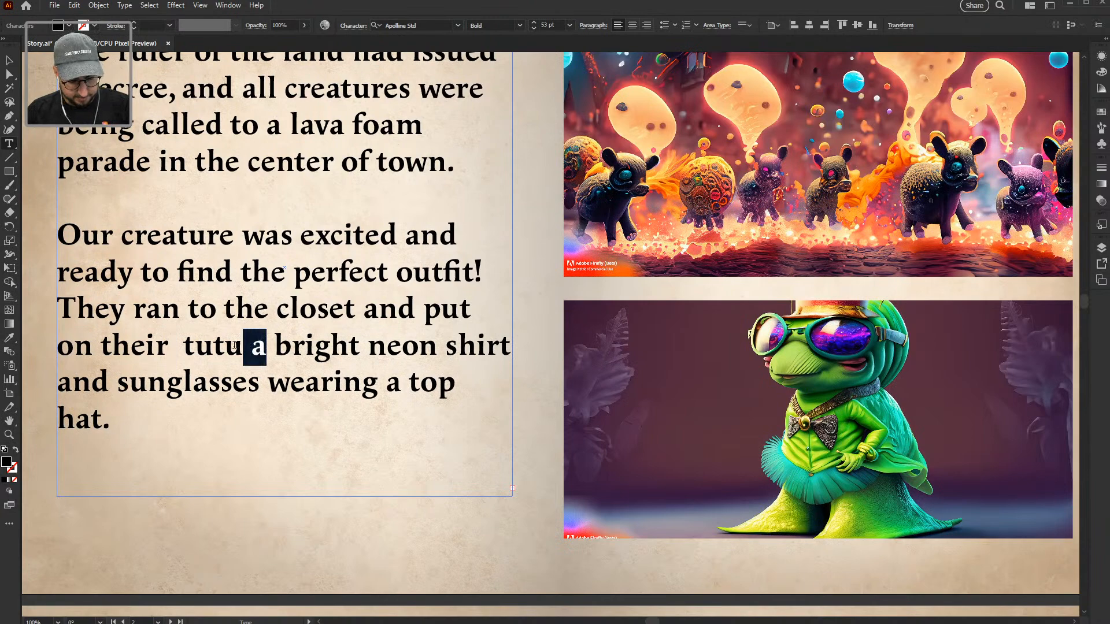
pyautogui.write(',')
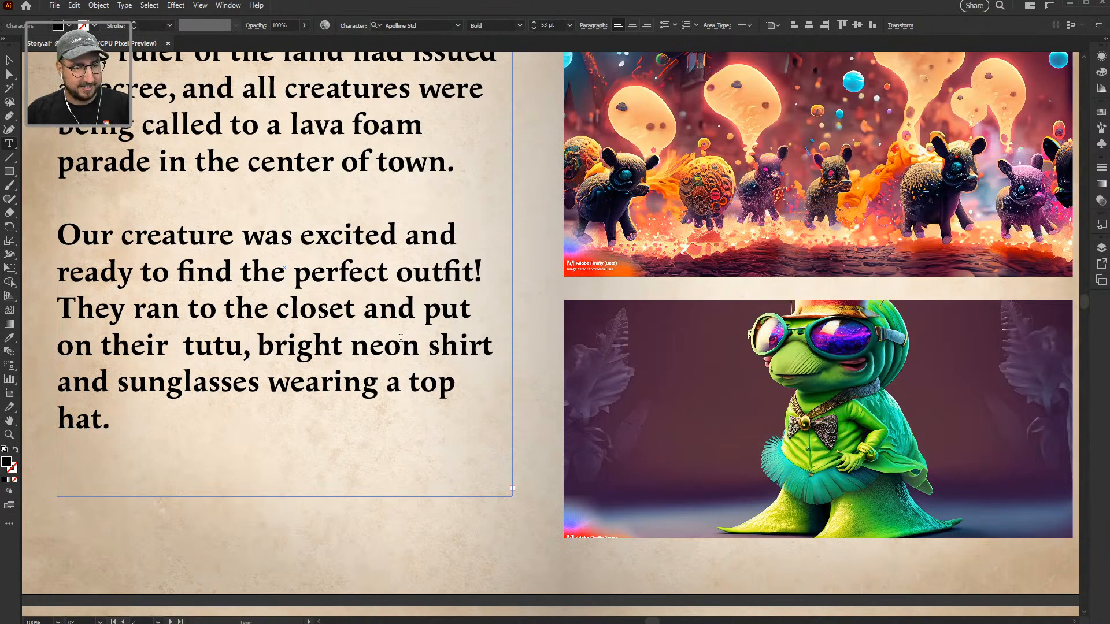
pyautogui.click(491, 345)
pyautogui.write(',')
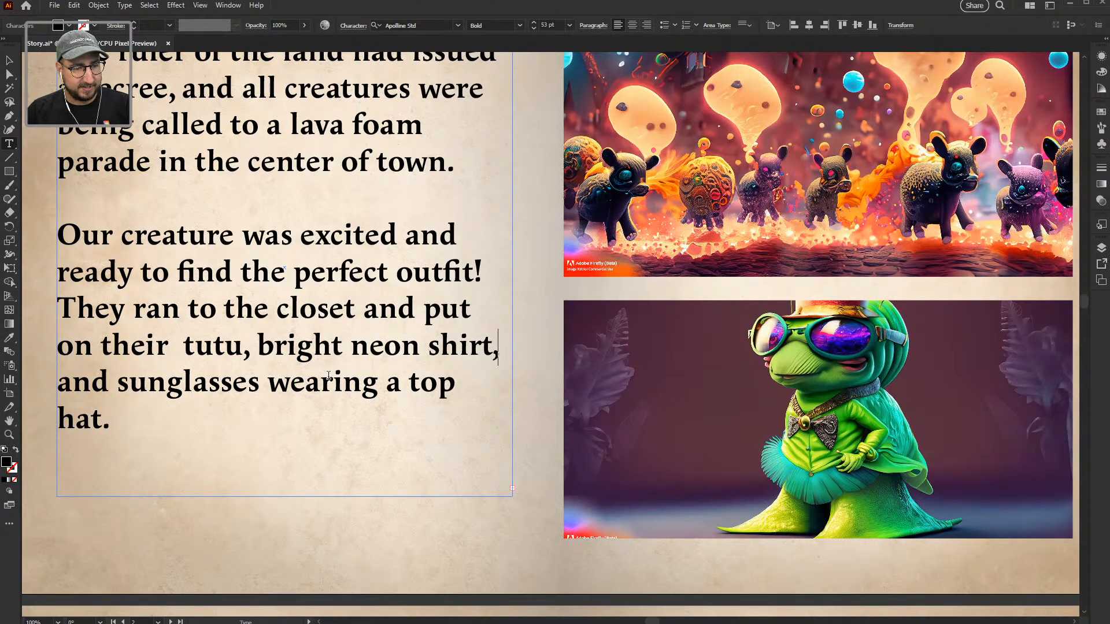
pyautogui.click(269, 384)
pyautogui.write('with w')
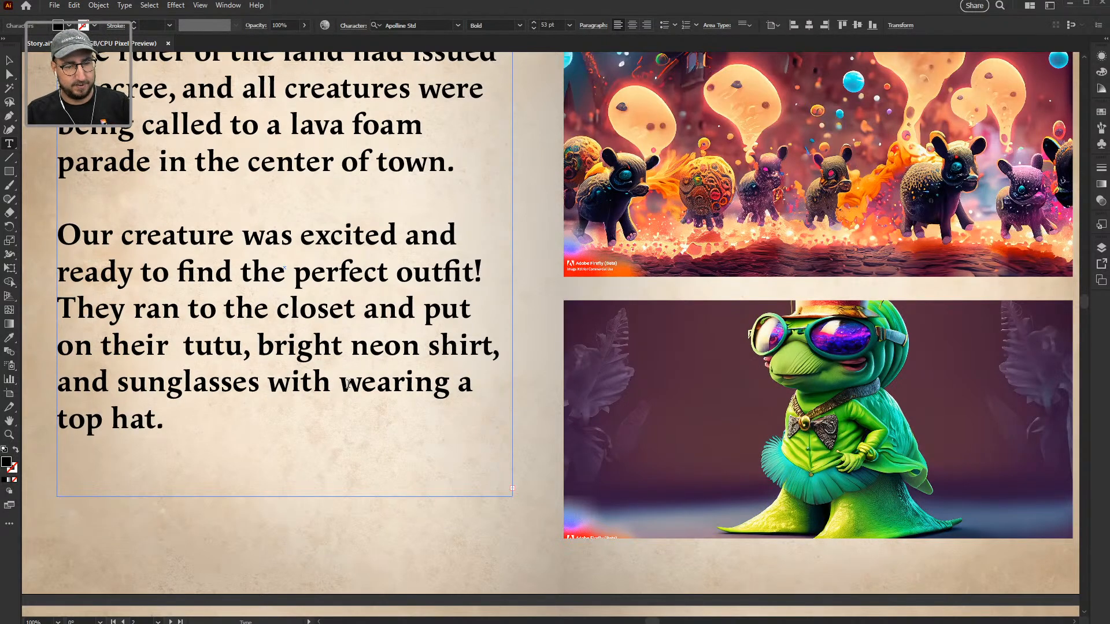
pyautogui.hotkey('ctrl', 'shift', 'Right')
pyautogui.press('BackSpace')
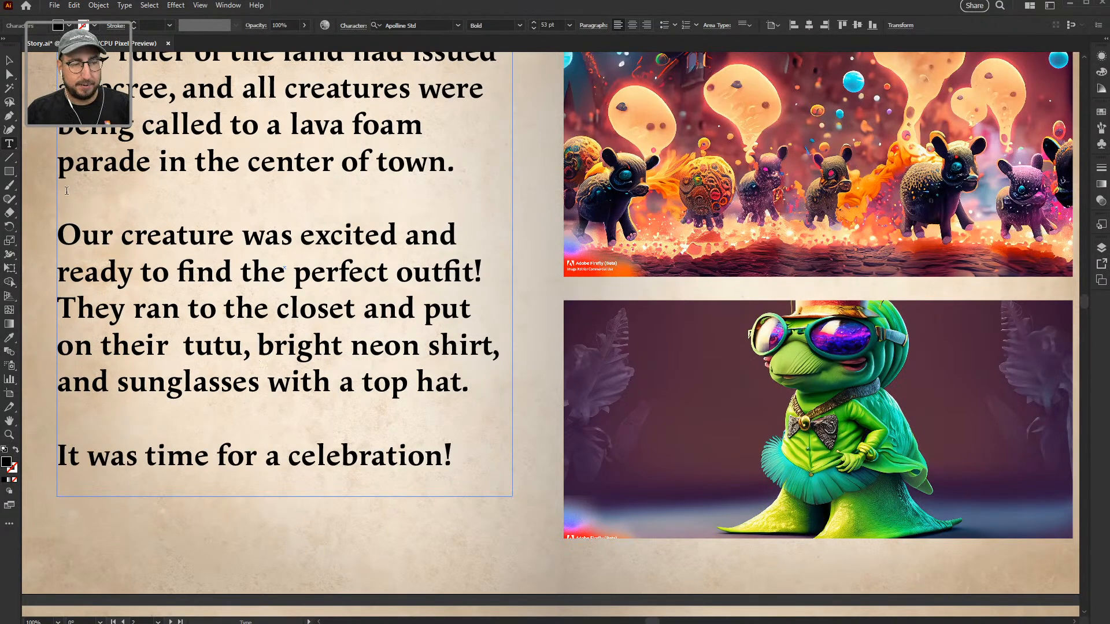
pyautogui.press('Escape')
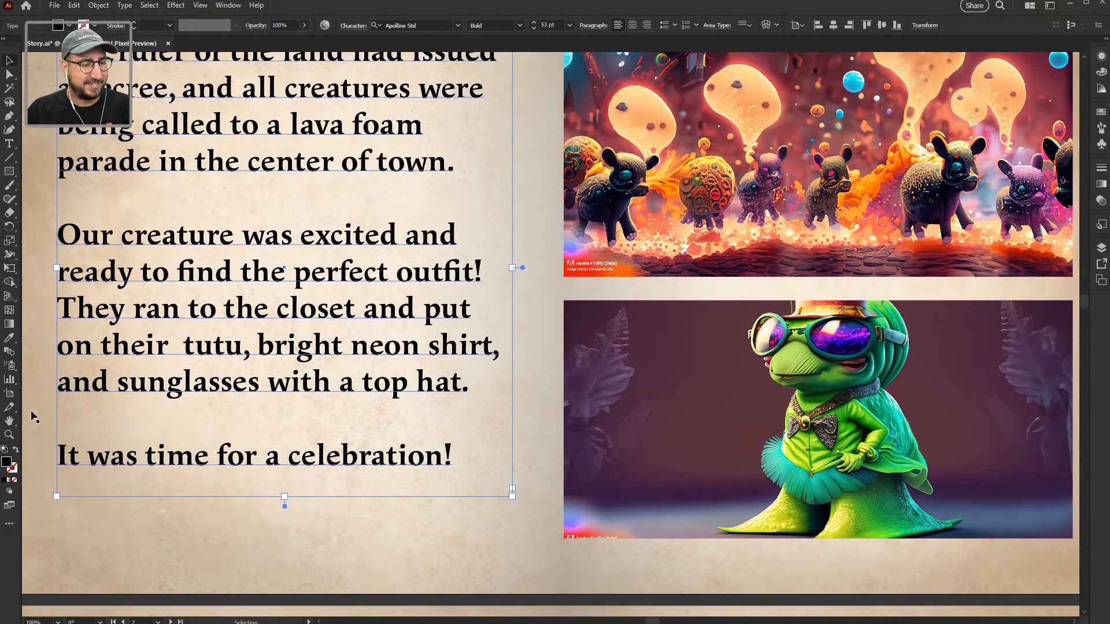
pyautogui.doubleClick(10, 421)
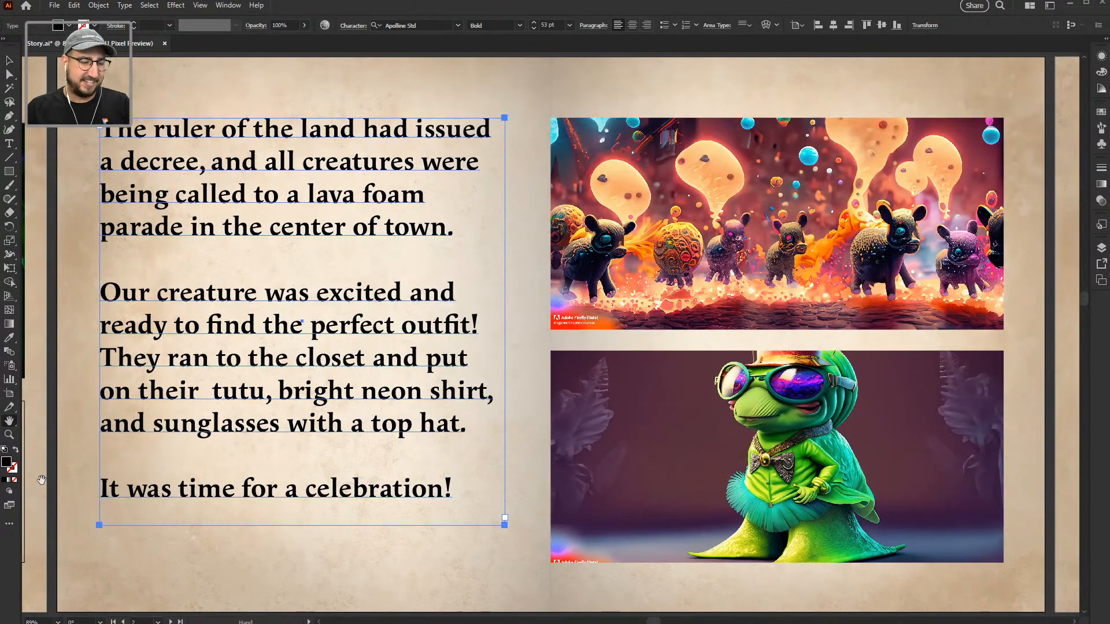
# Step: Advance to the spread with <<location>>, <<villain>> and <<animals>> placeholders, then return to Firefly
pyautogui.click(171, 622)
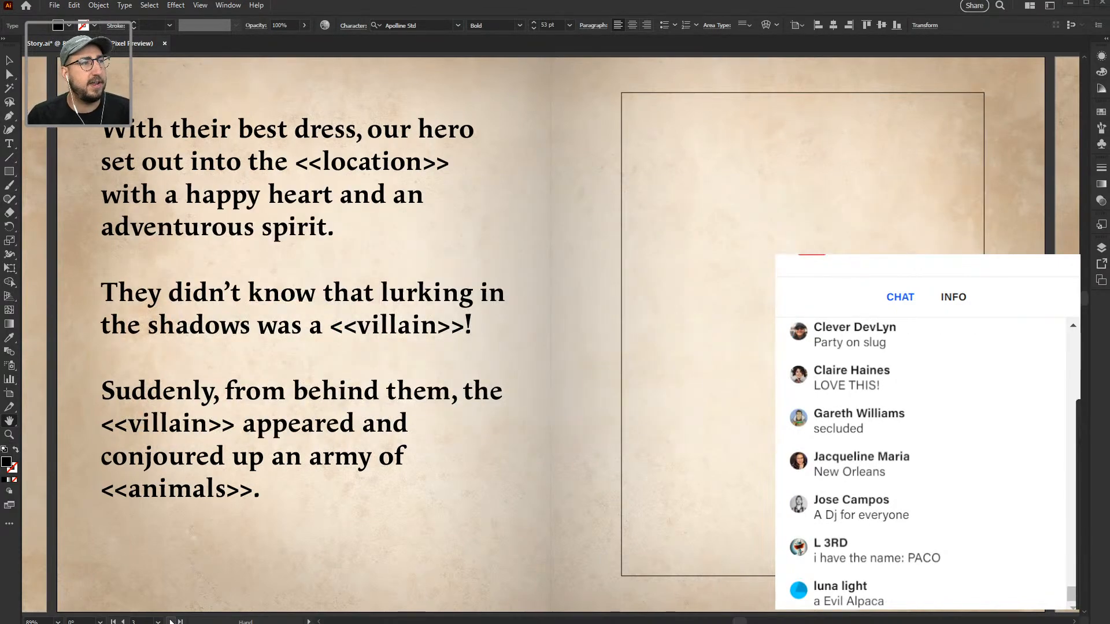
pyautogui.hotkey('alt', 'Tab')
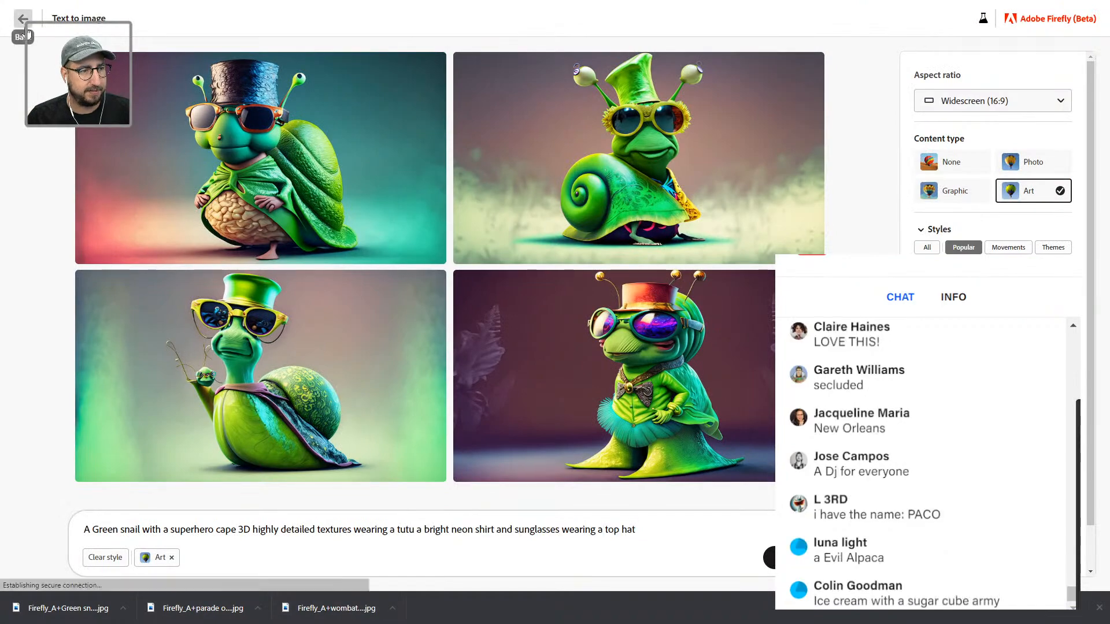
# Step: Start a new Firefly prompt: 'an evil alpaca surrounded by squirrels that are throwing salt'
pyautogui.click(26, 28)
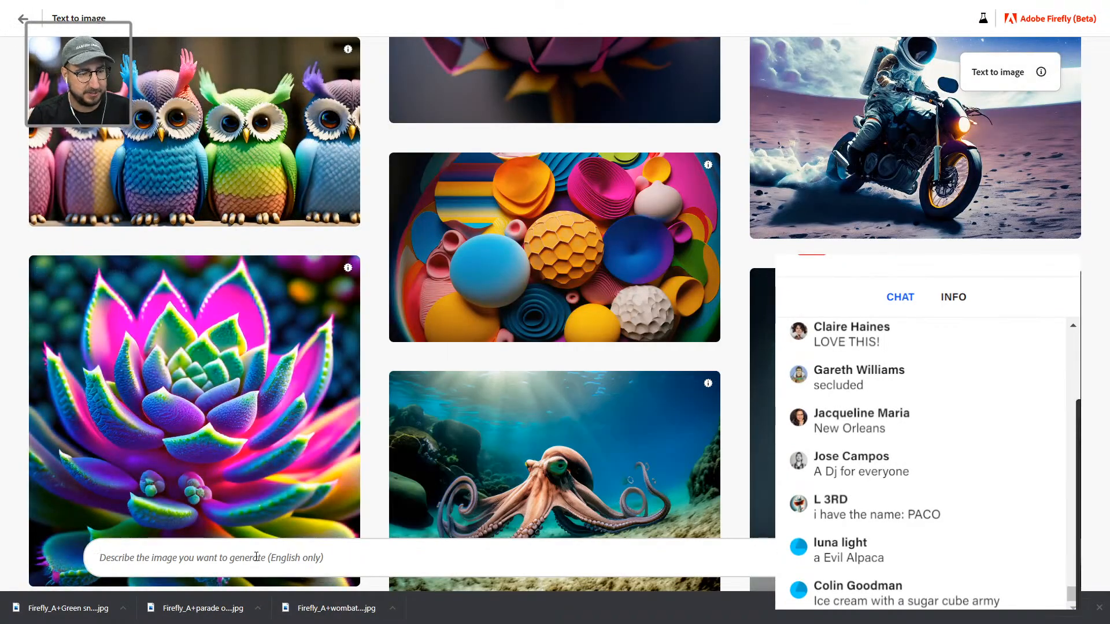
pyautogui.write('an evil ')
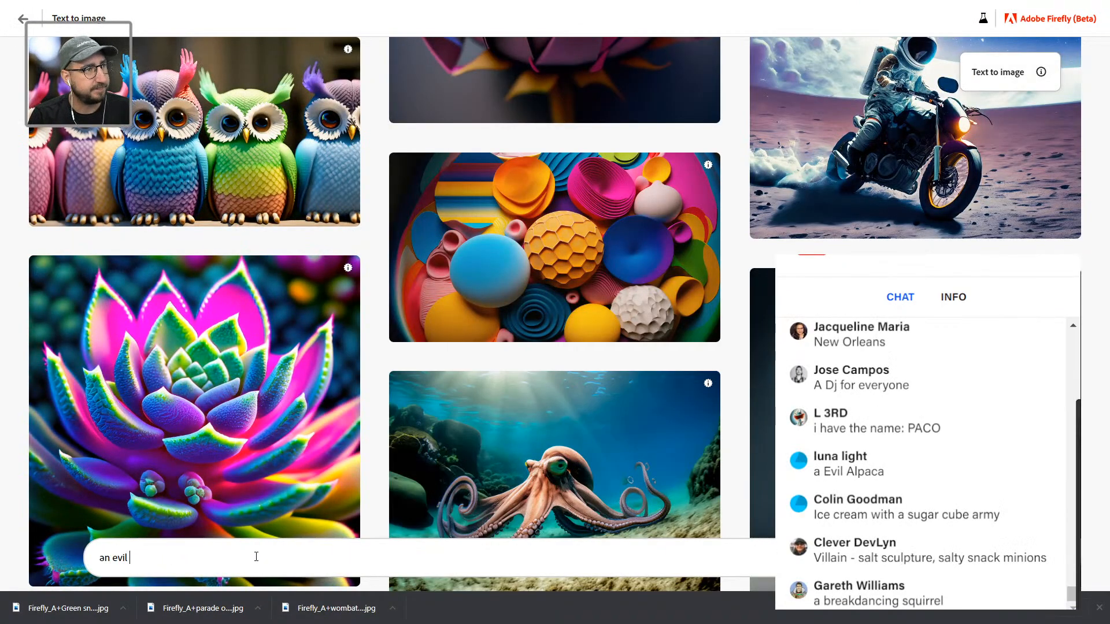
pyautogui.write('alpaca')
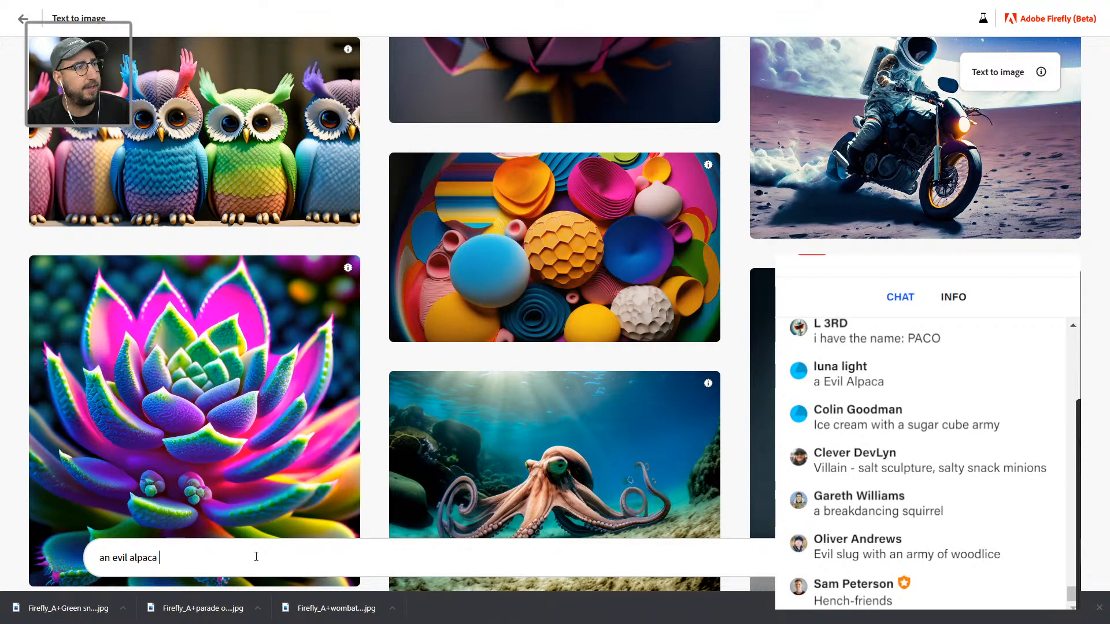
pyautogui.write(' with')
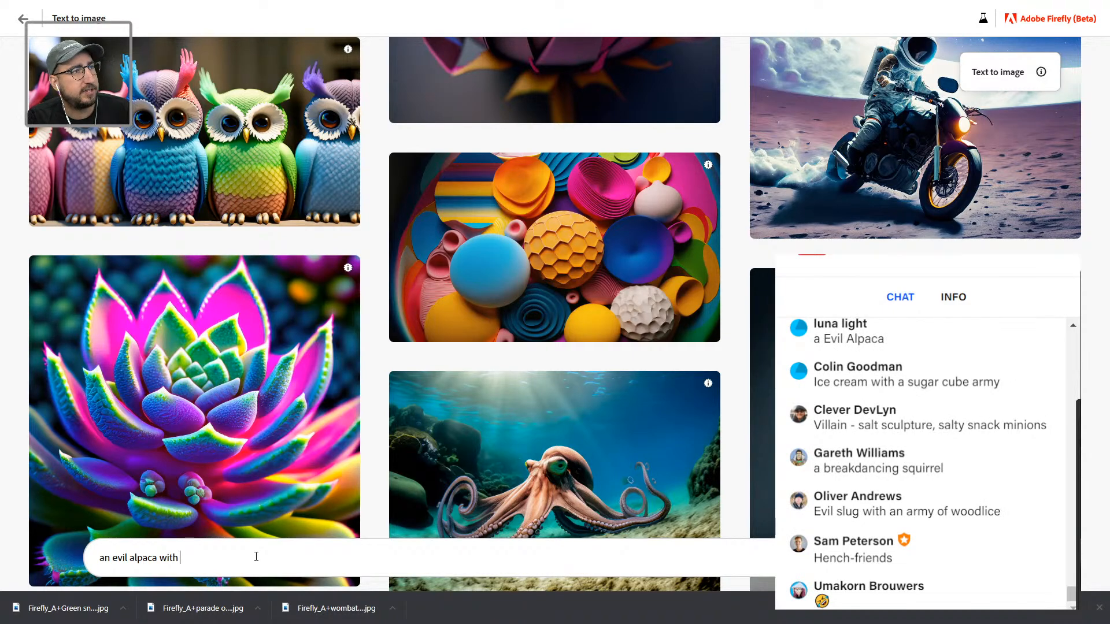
pyautogui.write(' shapr')
pyautogui.press('BackSpace')
pyautogui.press('BackSpace')
pyautogui.press('BackSpace')
pyautogui.press('BackSpace')
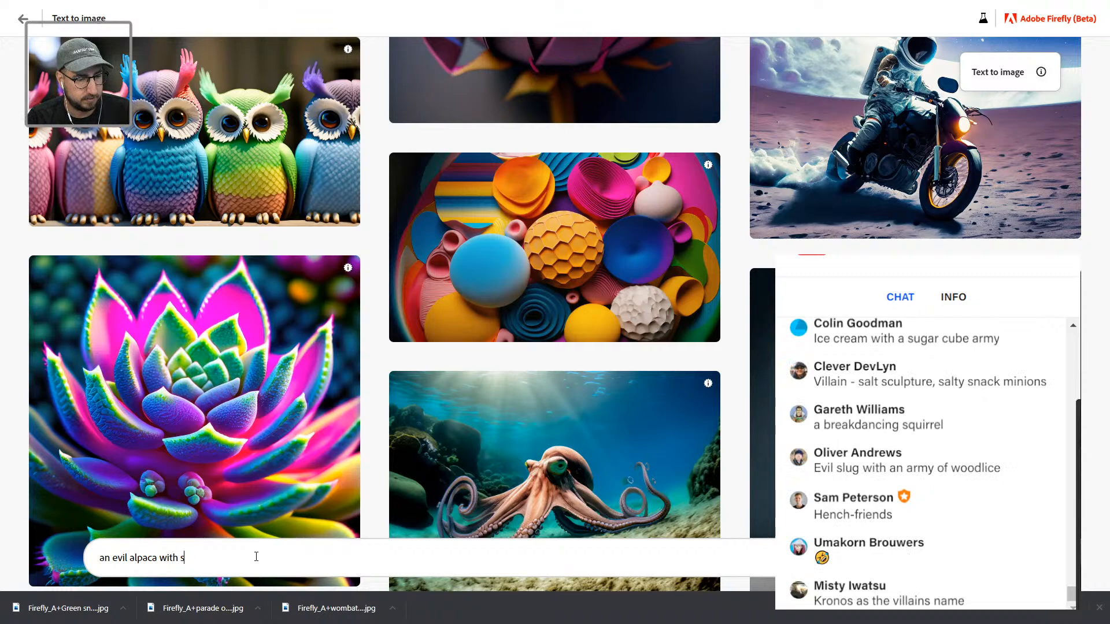
pyautogui.press('BackSpace')
pyautogui.press('BackSpace')
pyautogui.press('BackSpace')
pyautogui.press('BackSpace')
pyautogui.press('BackSpace')
pyautogui.write('surrounded by squirrels')
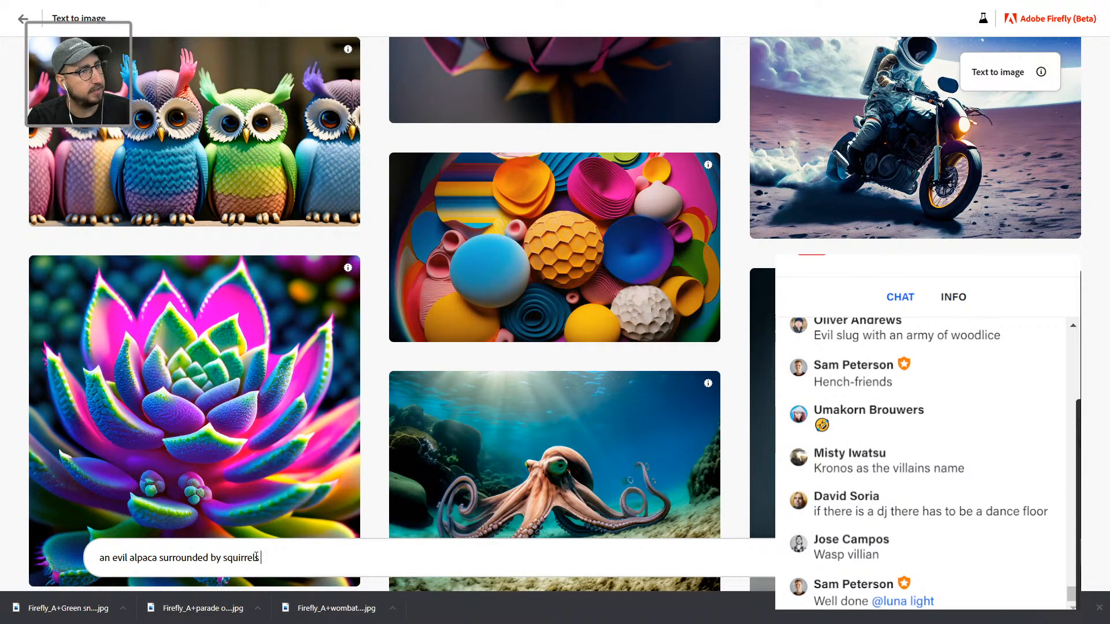
pyautogui.write('that ')
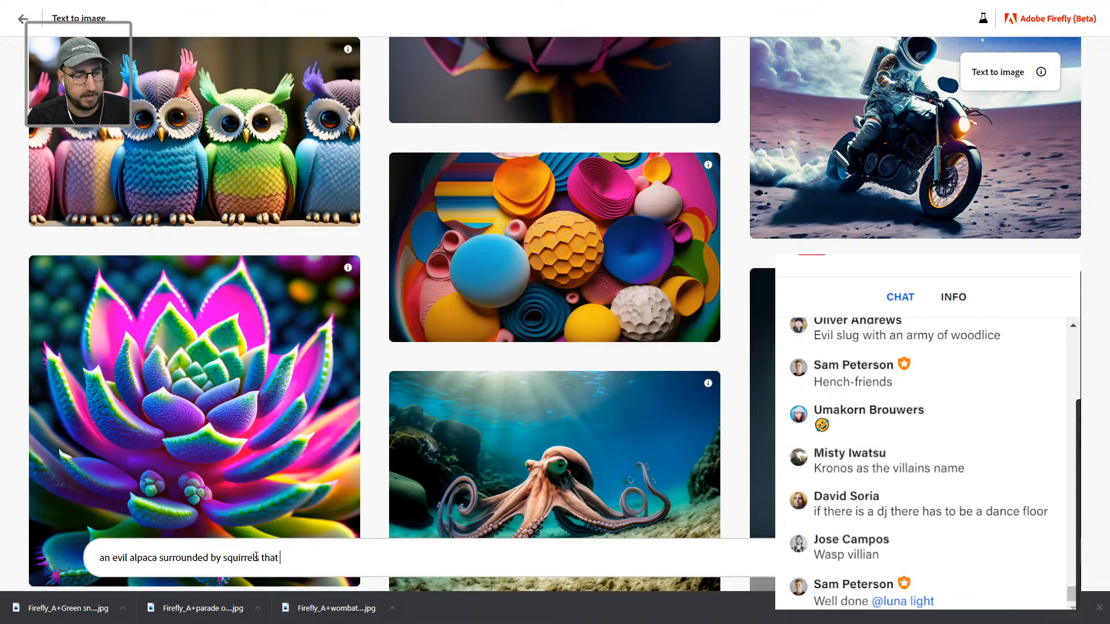
pyautogui.write('are throwing ')
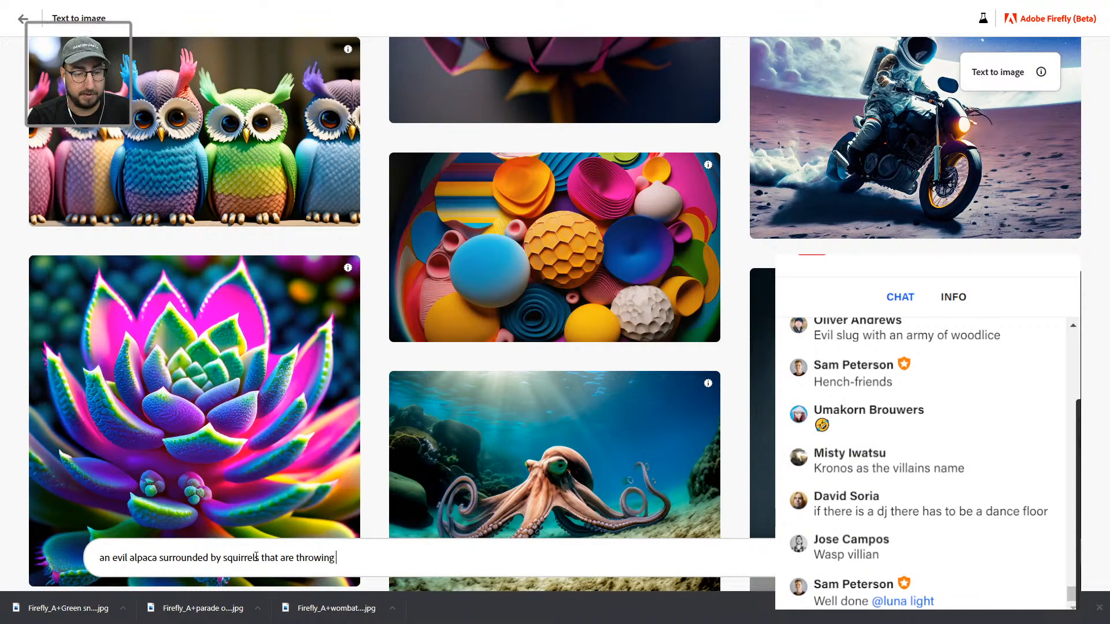
pyautogui.write('salt')
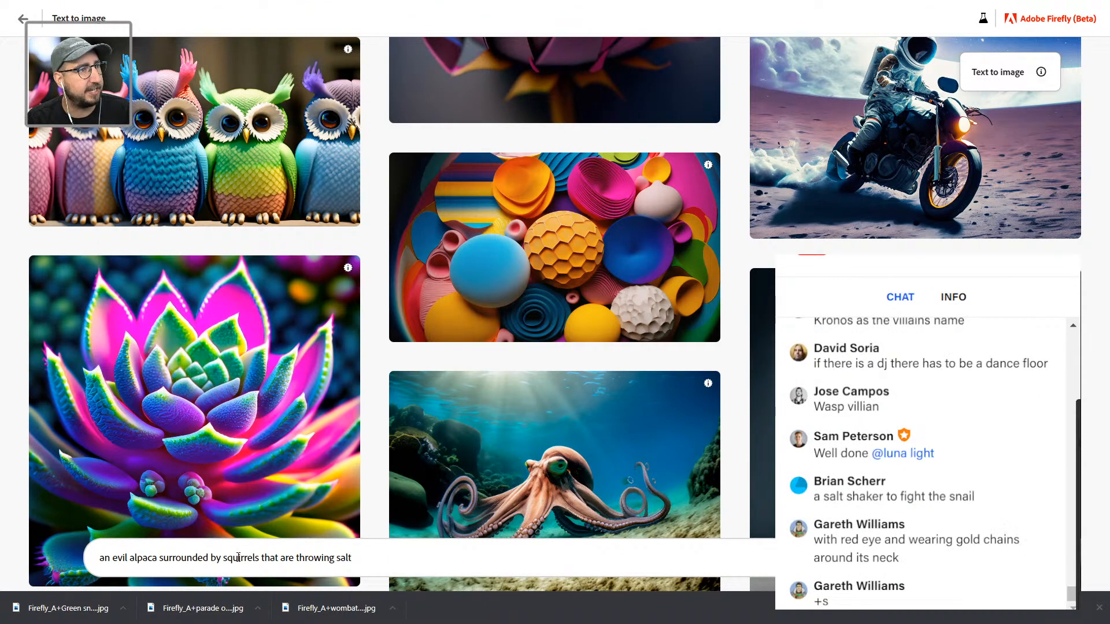
# Step: Insert 'with red eyes and a gold necklace in a dark forest with bioluminescence' after alpaca
pyautogui.click(168, 556)
pyautogui.write('with red ')
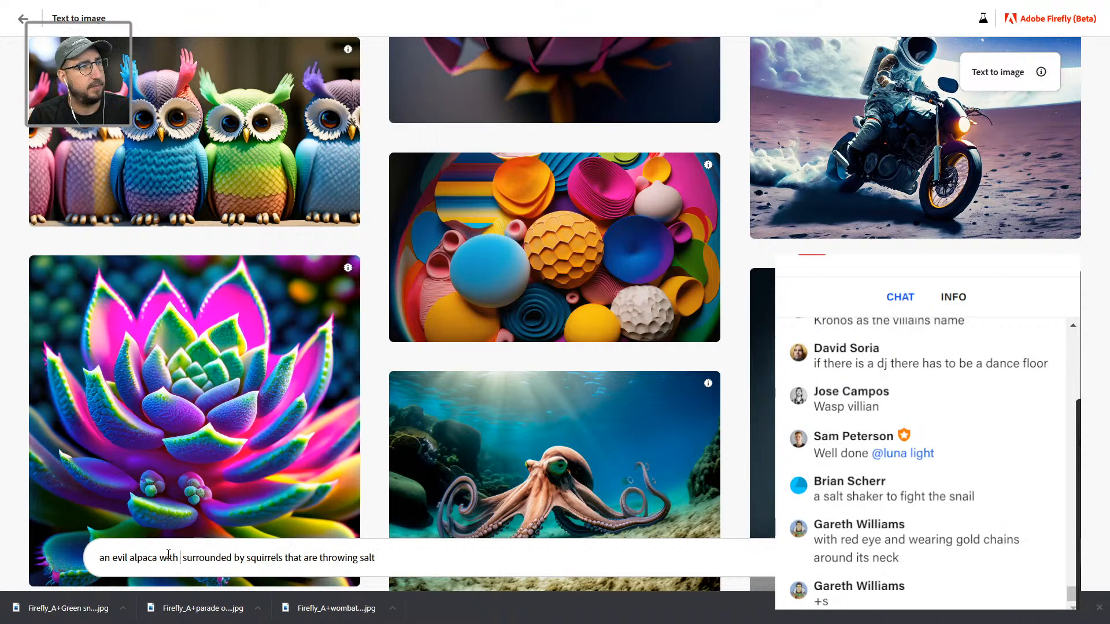
pyautogui.write(' eyes and a')
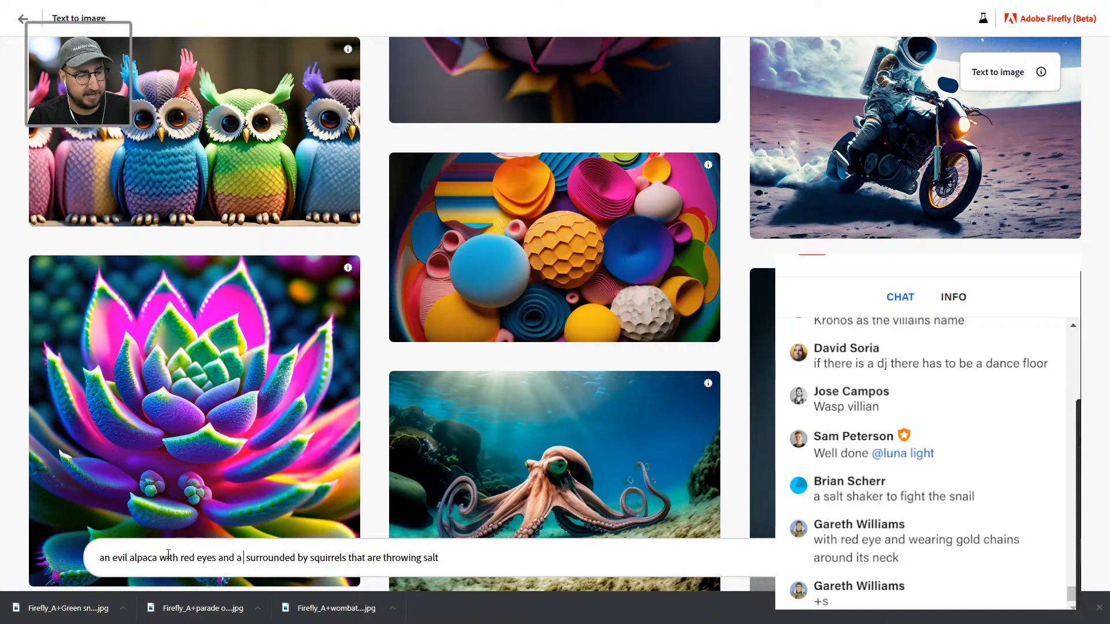
pyautogui.write(' gold necklanc')
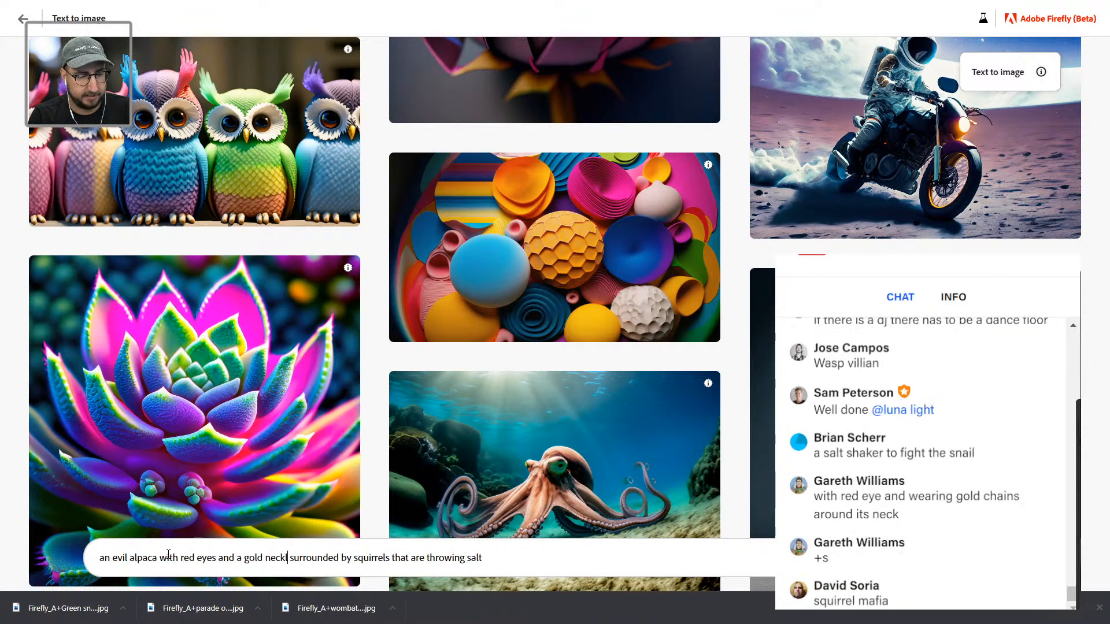
pyautogui.press('BackSpace')
pyautogui.press('BackSpace')
pyautogui.write('ce')
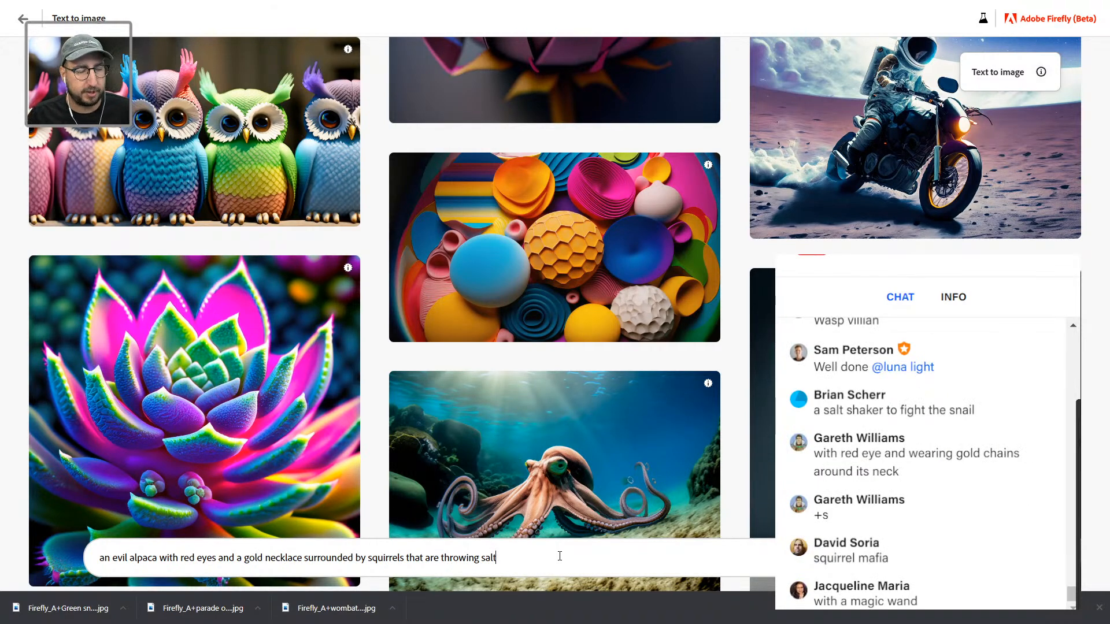
pyautogui.write(' in a dark forest')
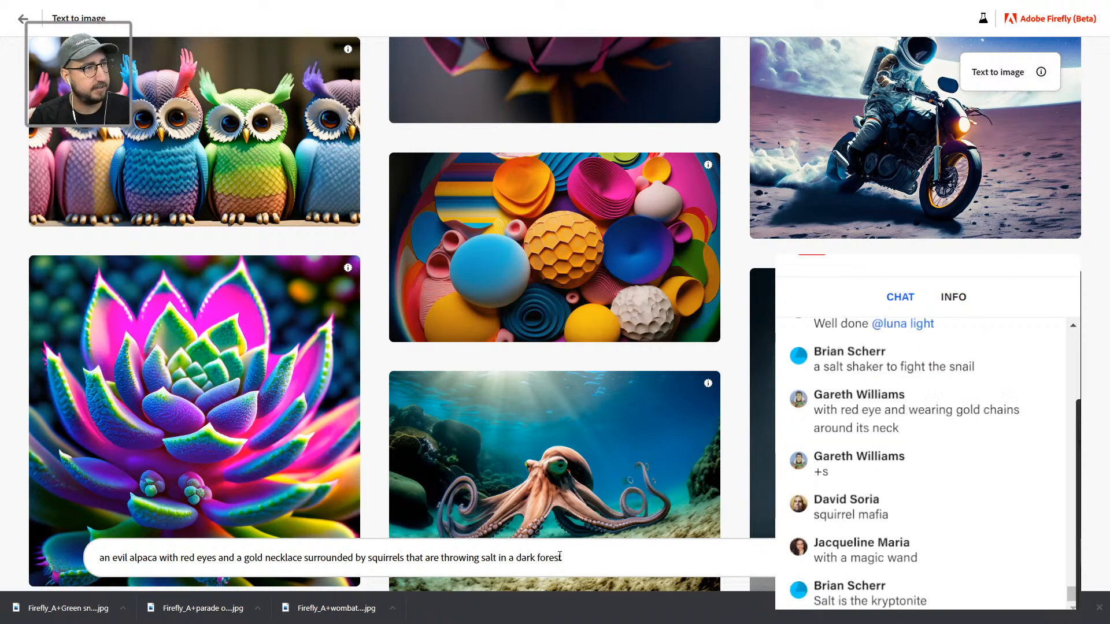
pyautogui.write(' with biol')
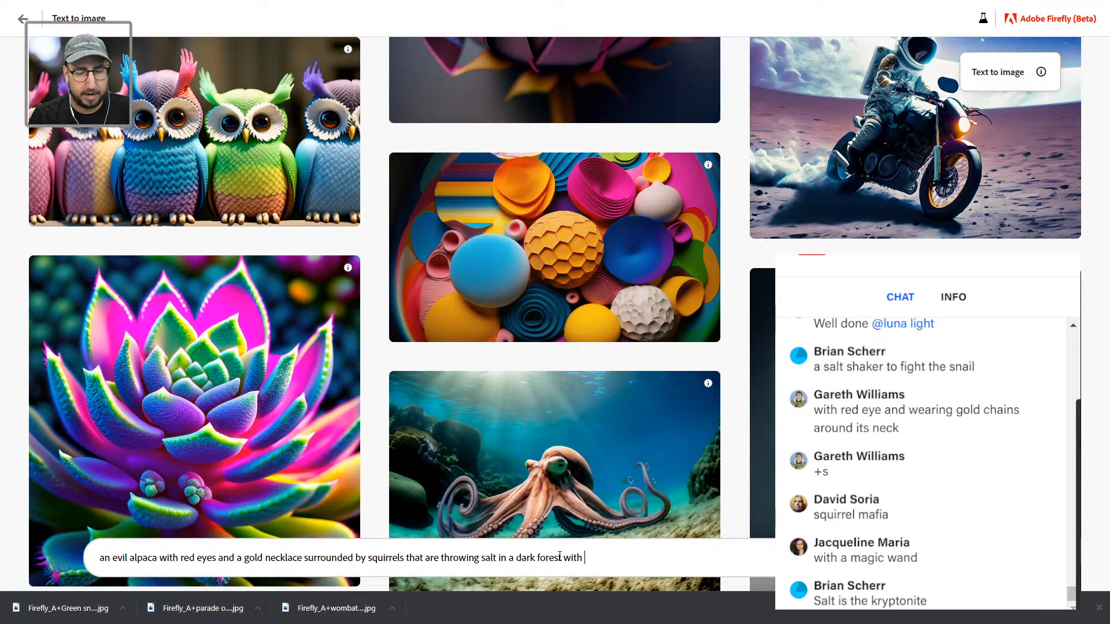
pyautogui.write('uminescence')
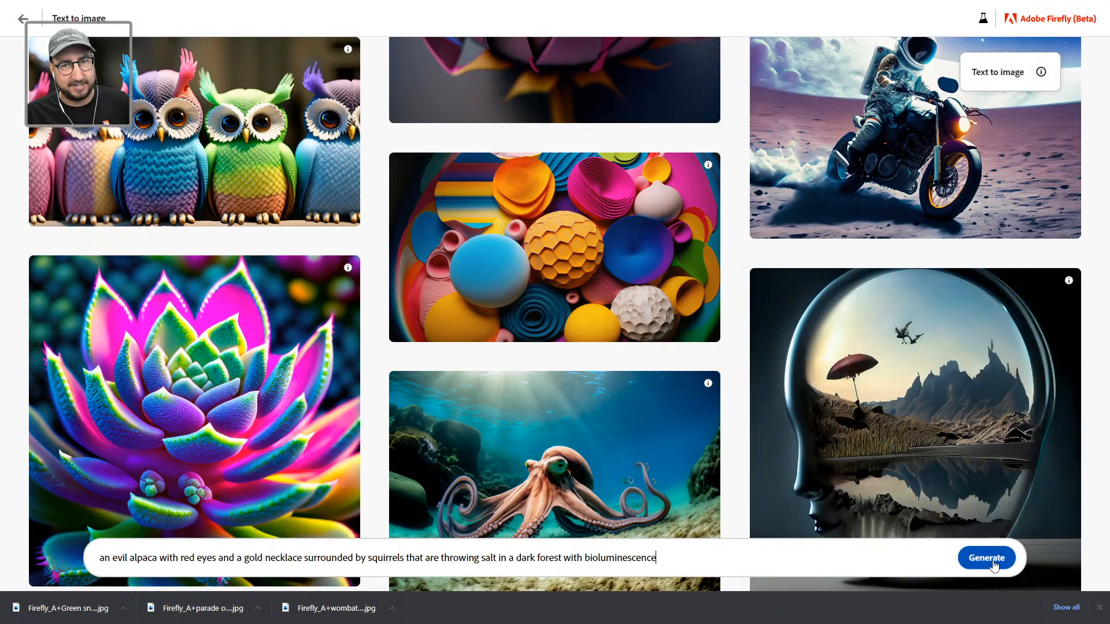
# Step: Generate the alpaca images at Portrait (3:4) and download the first red-eyed one
pyautogui.press('Return')
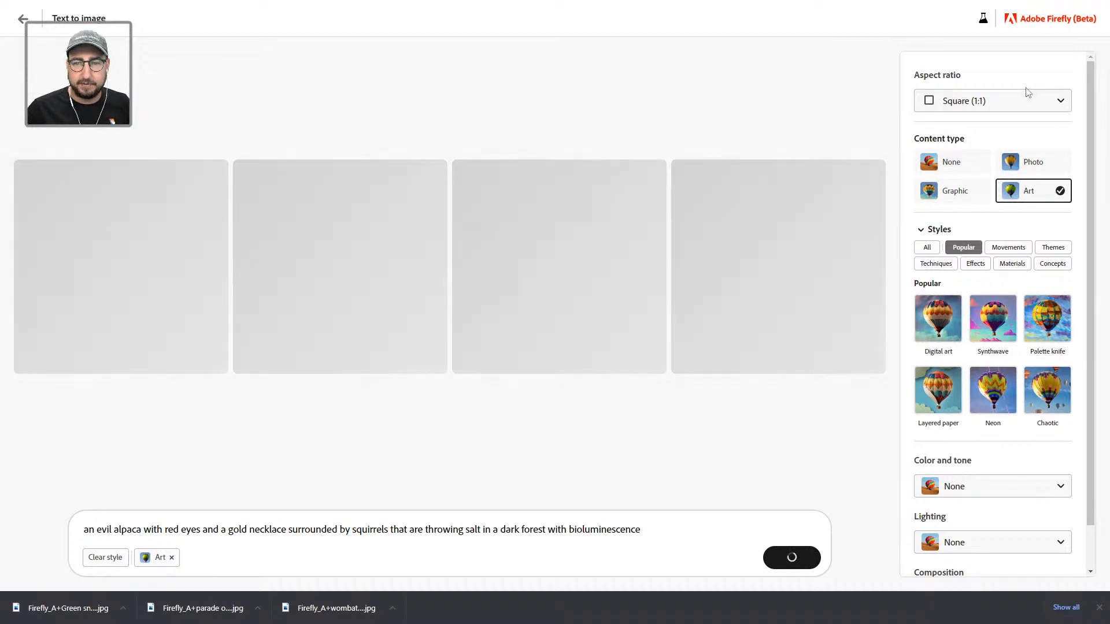
pyautogui.click(1024, 98)
pyautogui.click(988, 152)
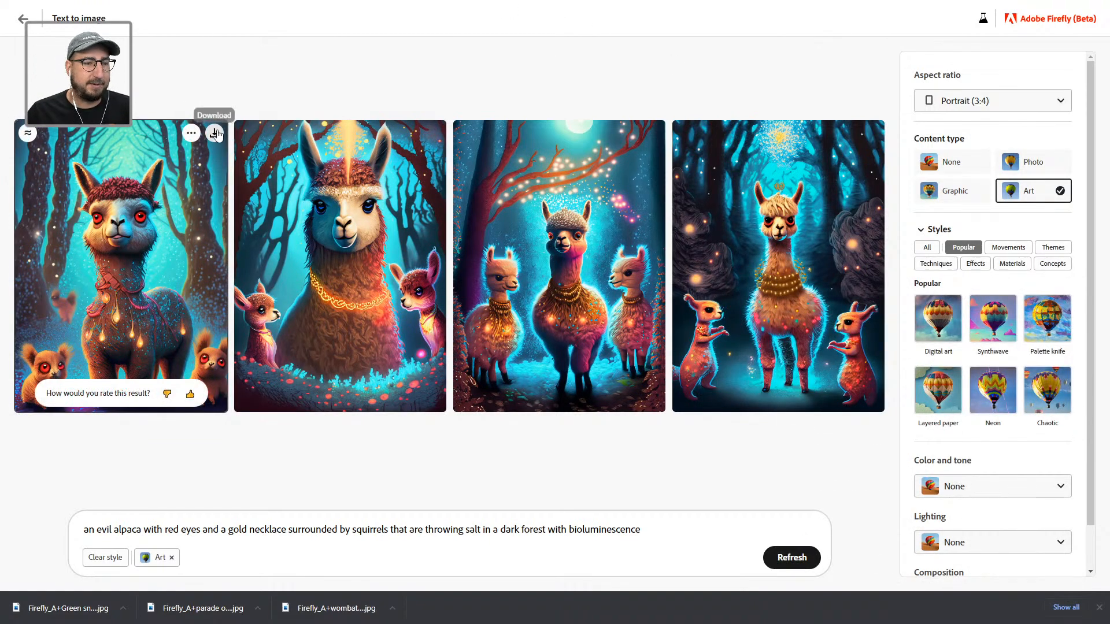
pyautogui.click(215, 134)
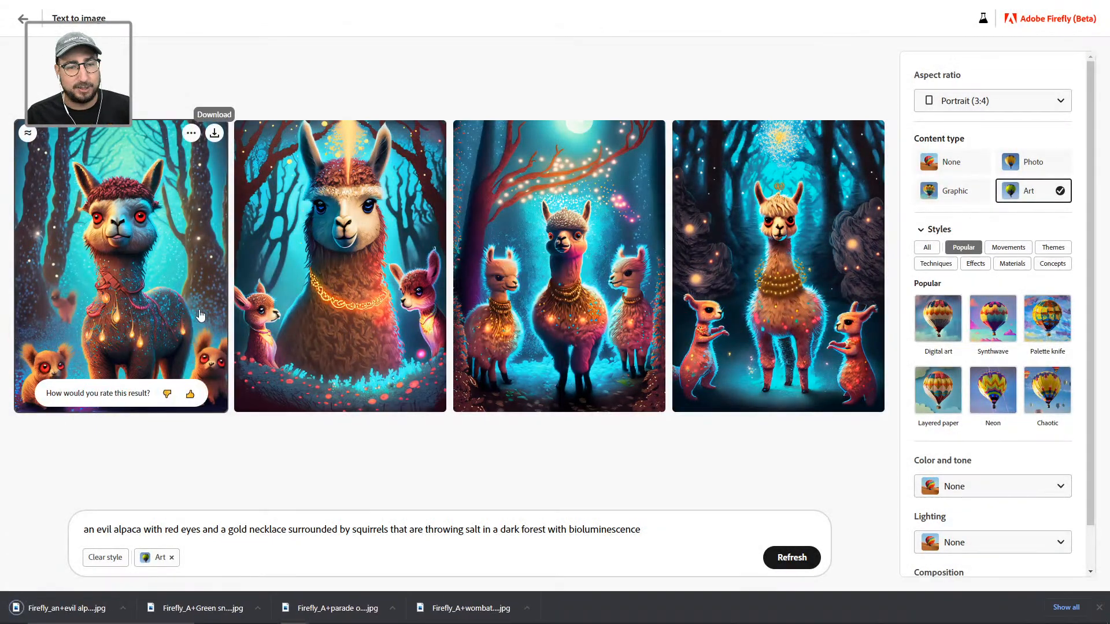
pyautogui.hotkey('alt', 'Tab')
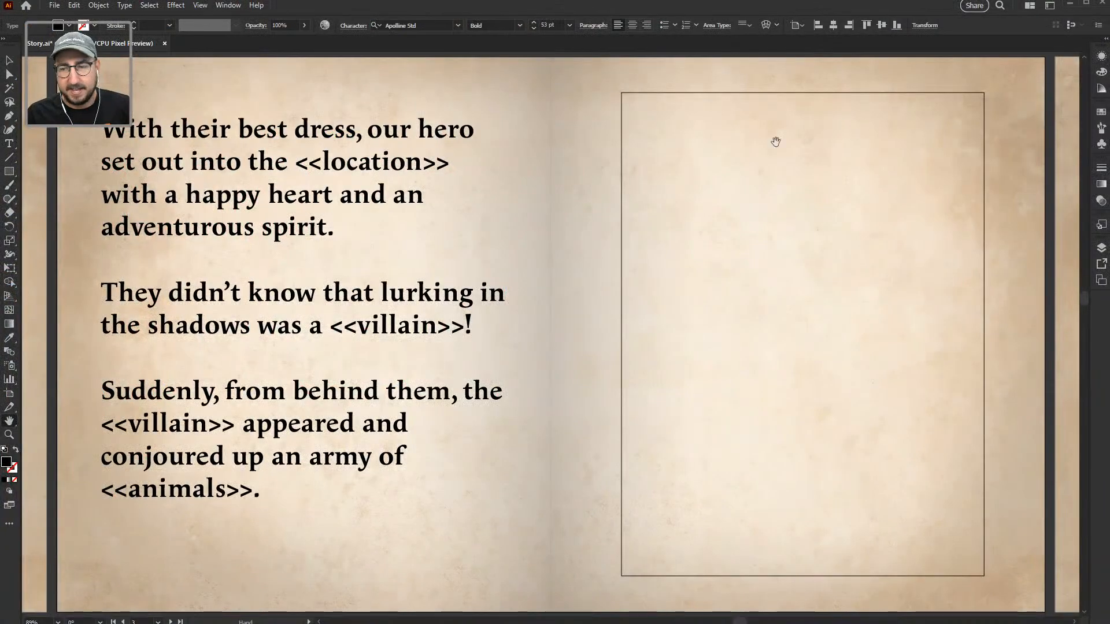
# Step: Place the alpaca image on the right page, scaled to 706 px wide and moved into the frame
pyautogui.moveTo(384, 622); pyautogui.dragTo(855, 355)
pyautogui.press('s')
pyautogui.moveTo(972, 181); pyautogui.dragTo(853, 216)
pyautogui.press('v')
pyautogui.moveTo(791, 264); pyautogui.dragTo(744, 263)
# Step: Zoom in to inspect the alpaca image, then zoom back out to the whole spread
pyautogui.press('z')
pyautogui.click(745, 277)
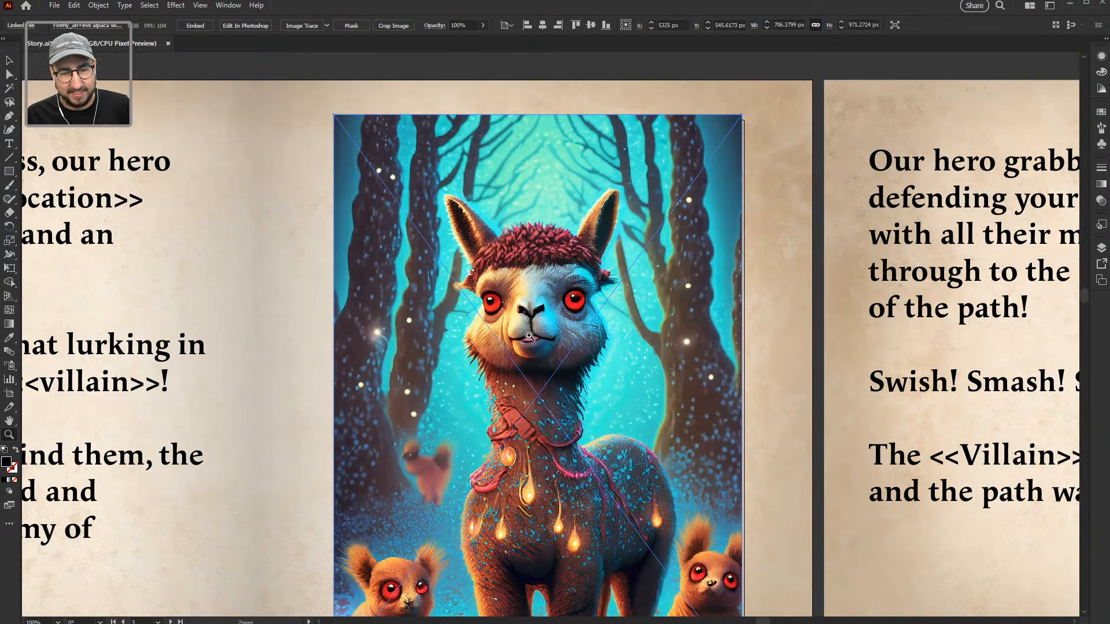
pyautogui.moveTo(575, 352); pyautogui.dragTo(496, 352)
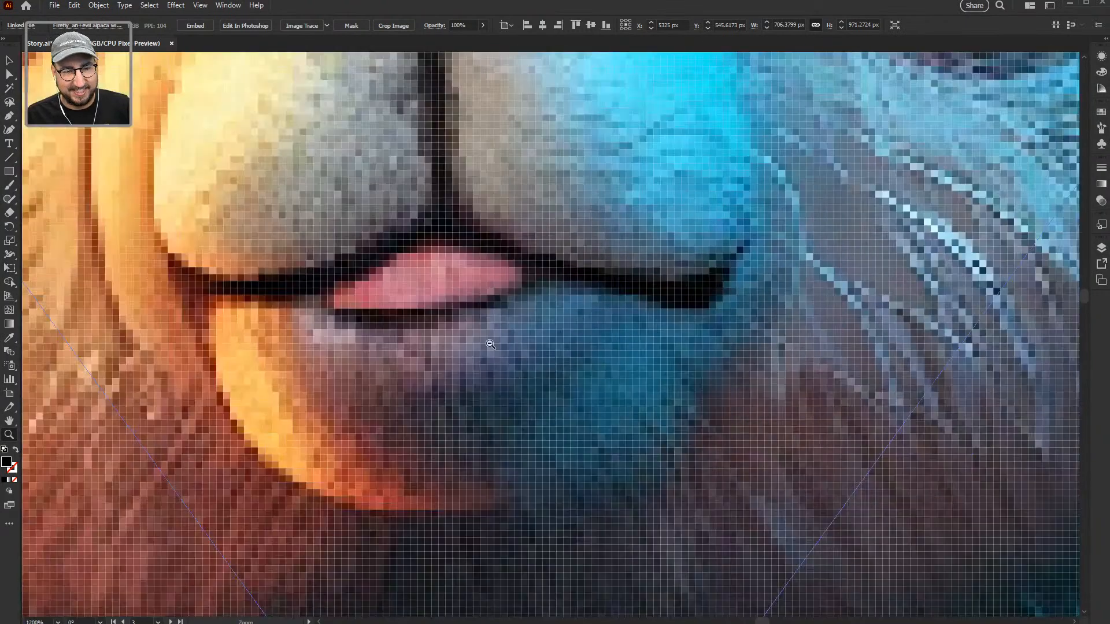
pyautogui.moveTo(372, 268); pyautogui.dragTo(483, 317)
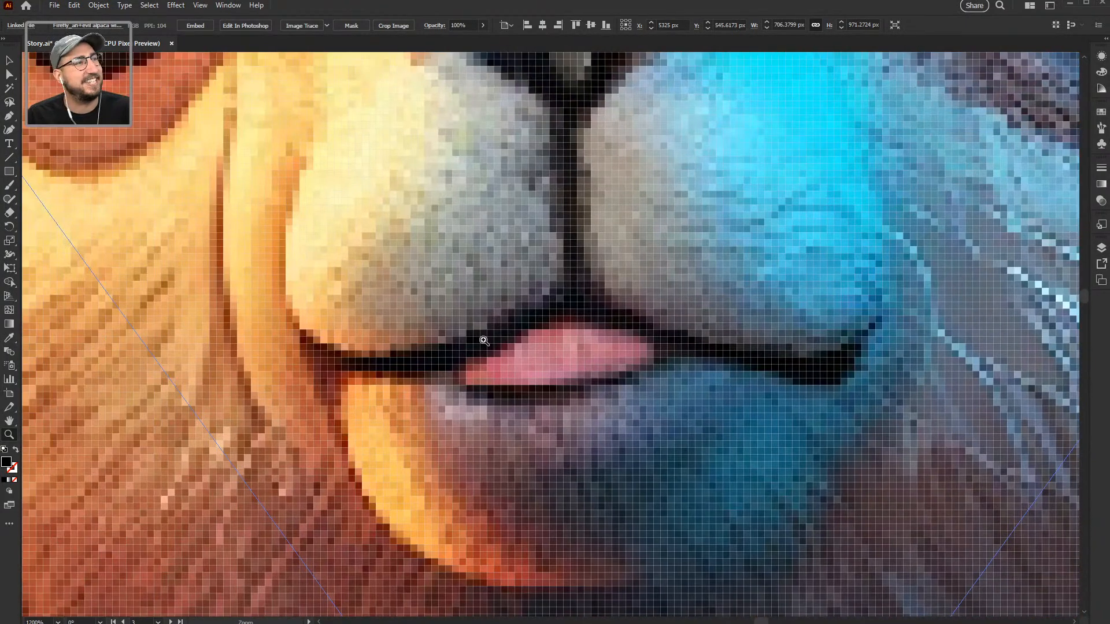
pyautogui.keyDown('alt'); pyautogui.click(658, 373); pyautogui.keyUp('alt')
pyautogui.keyDown('alt'); pyautogui.click(658, 374); pyautogui.keyUp('alt')
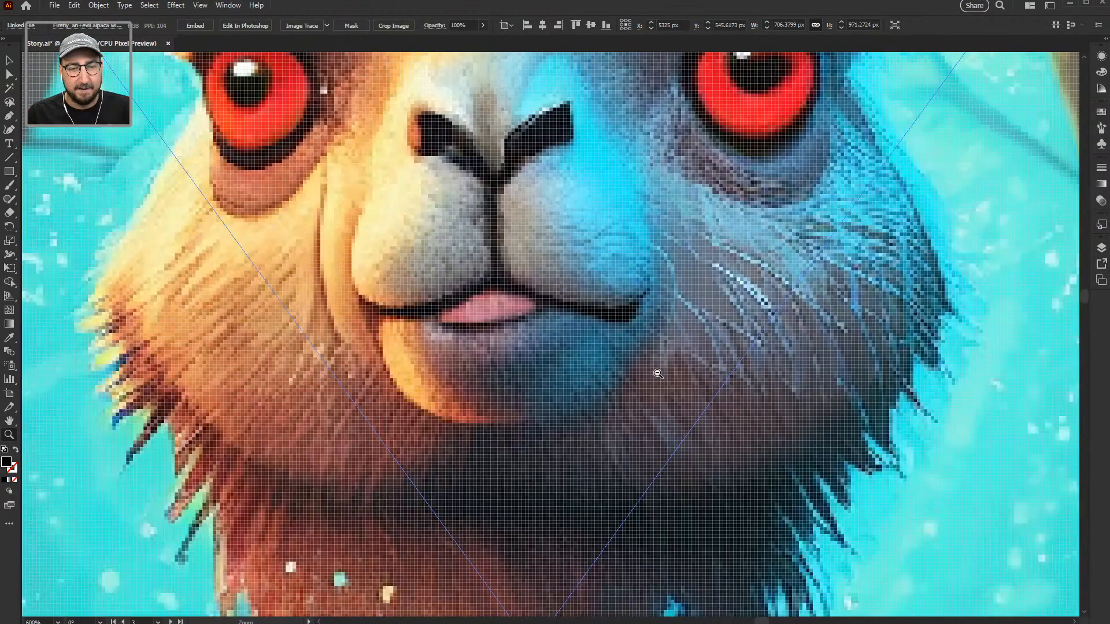
pyautogui.keyDown('alt'); pyautogui.click(658, 374); pyautogui.keyUp('alt')
pyautogui.keyDown('alt'); pyautogui.click(657, 373); pyautogui.keyUp('alt')
pyautogui.keyDown('alt'); pyautogui.click(658, 373); pyautogui.keyUp('alt')
pyautogui.keyDown('alt'); pyautogui.click(512, 364); pyautogui.keyUp('alt')
pyautogui.keyDown('alt'); pyautogui.click(511, 364); pyautogui.keyUp('alt')
pyautogui.moveTo(538, 379); pyautogui.dragTo(569, 318)
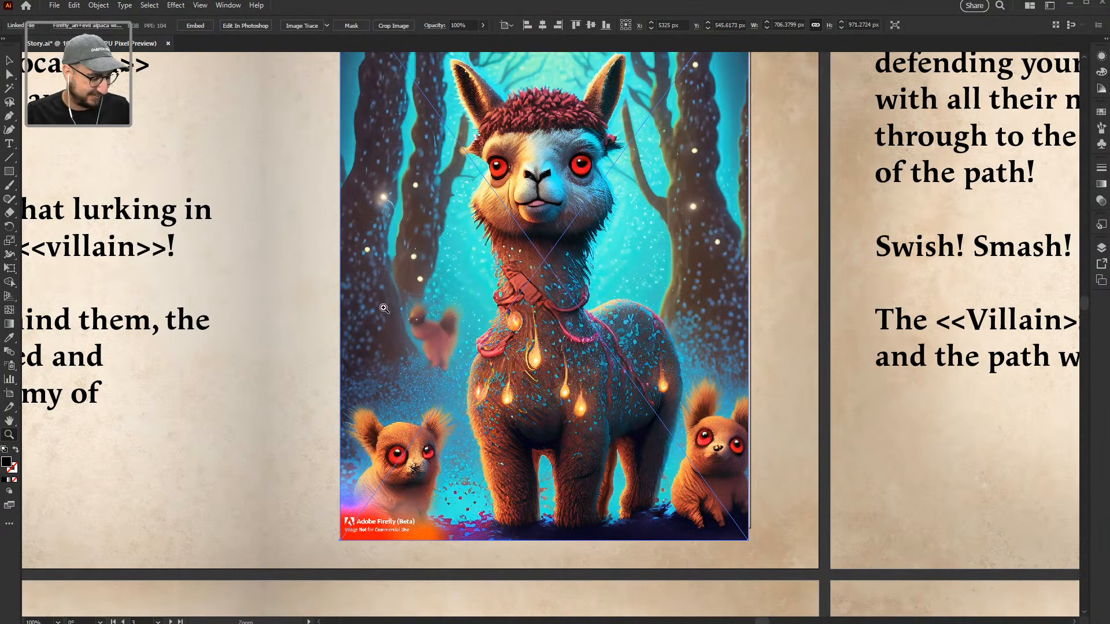
pyautogui.moveTo(445, 325); pyautogui.dragTo(708, 351)
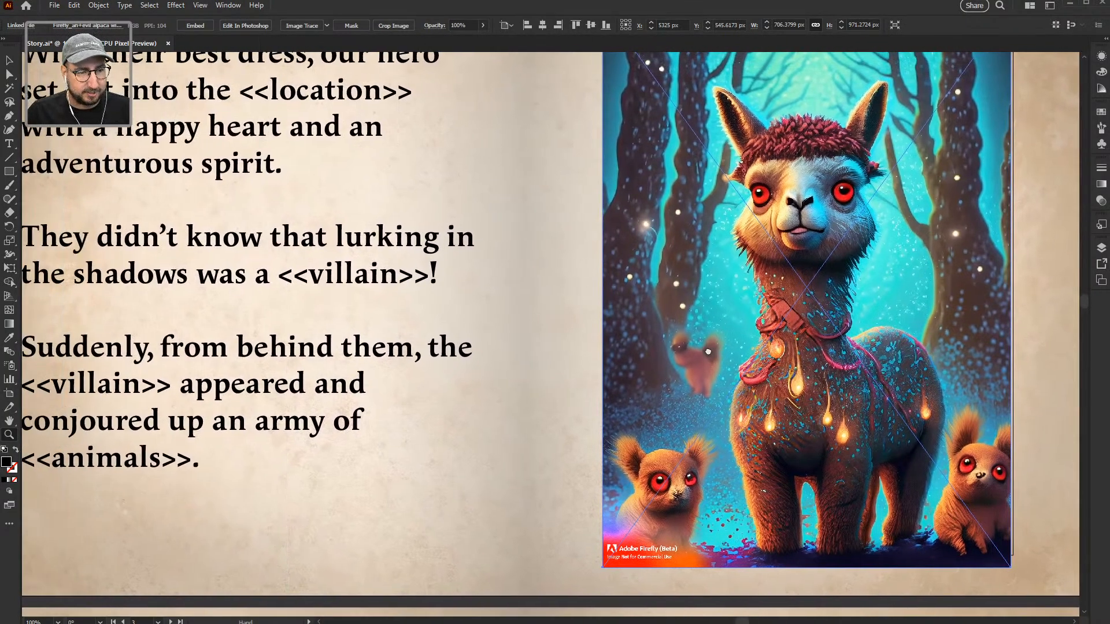
pyautogui.keyDown('alt'); pyautogui.click(519, 325); pyautogui.keyUp('alt')
pyautogui.moveTo(518, 317); pyautogui.dragTo(473, 336)
# Step: Replace <<location>> with 'Dark Forest' and the first <<villain>> with 'Kronos'
pyautogui.press('t')
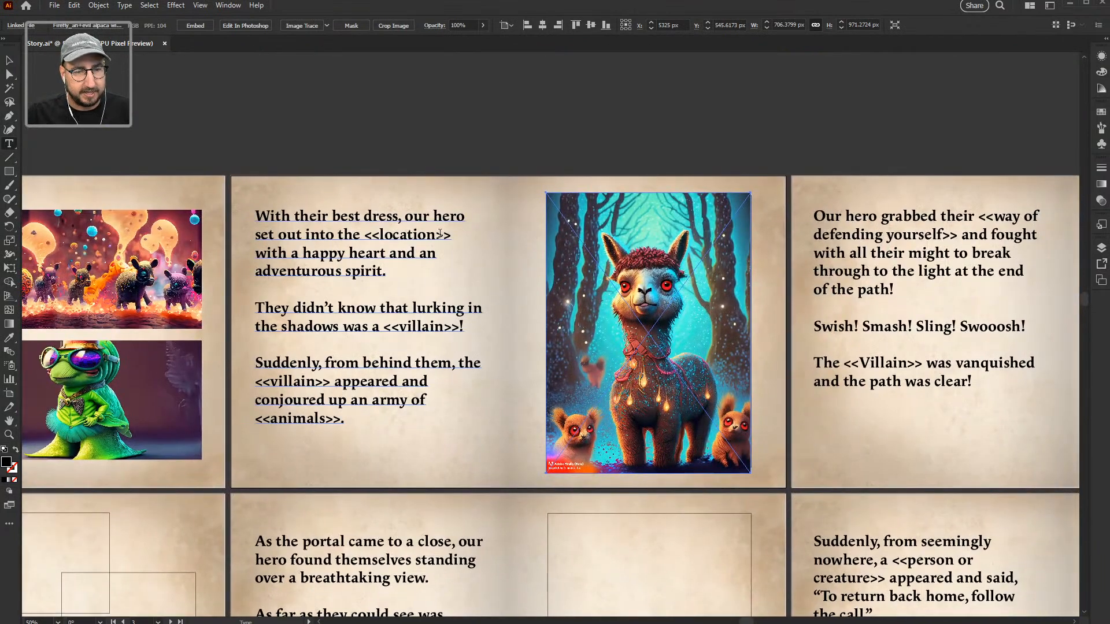
pyautogui.moveTo(453, 234); pyautogui.dragTo(366, 237)
pyautogui.write('Dark')
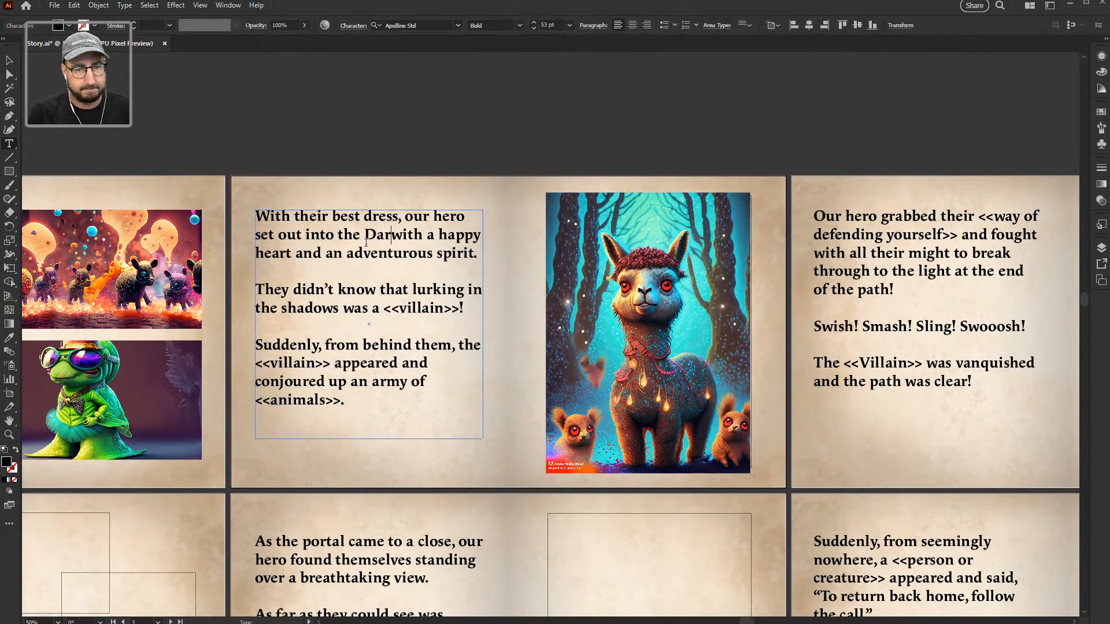
pyautogui.write(' Forest')
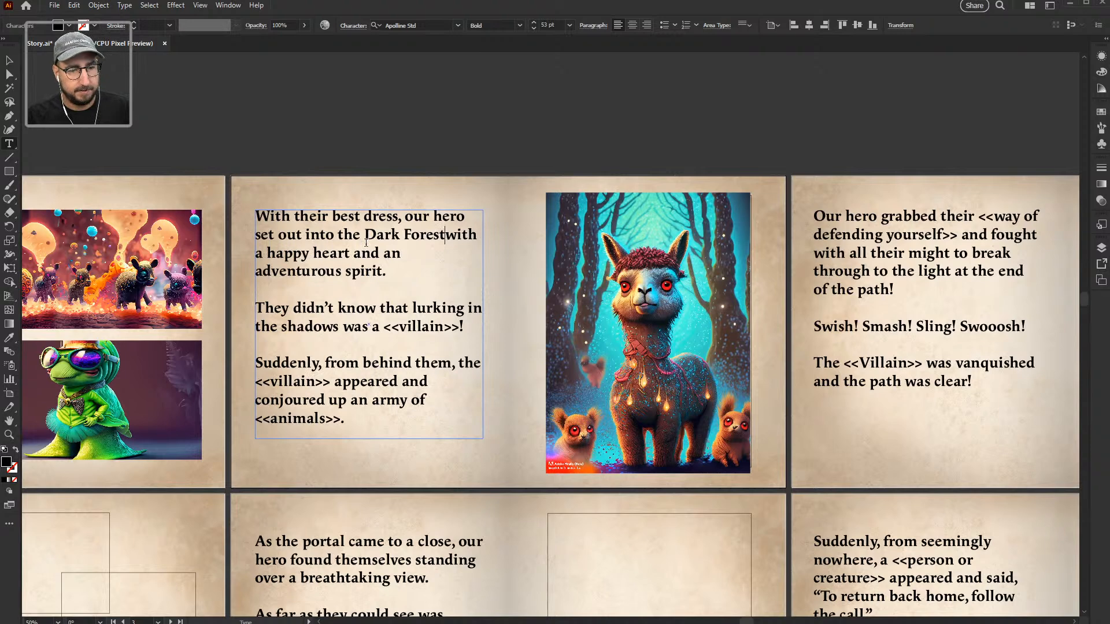
pyautogui.moveTo(460, 328); pyautogui.dragTo(387, 328)
pyautogui.write('Kronos')
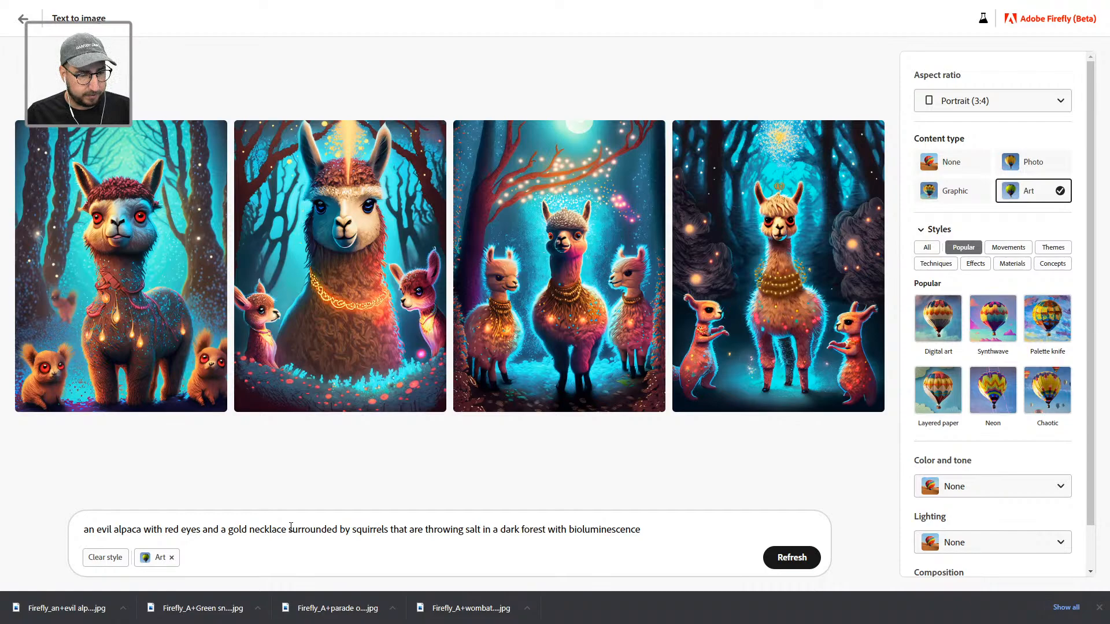
# Step: Paste the evil alpaca description after Kronos and replace the second <<villain>> with 'Kronos'
pyautogui.moveTo(287, 529); pyautogui.dragTo(58, 541)
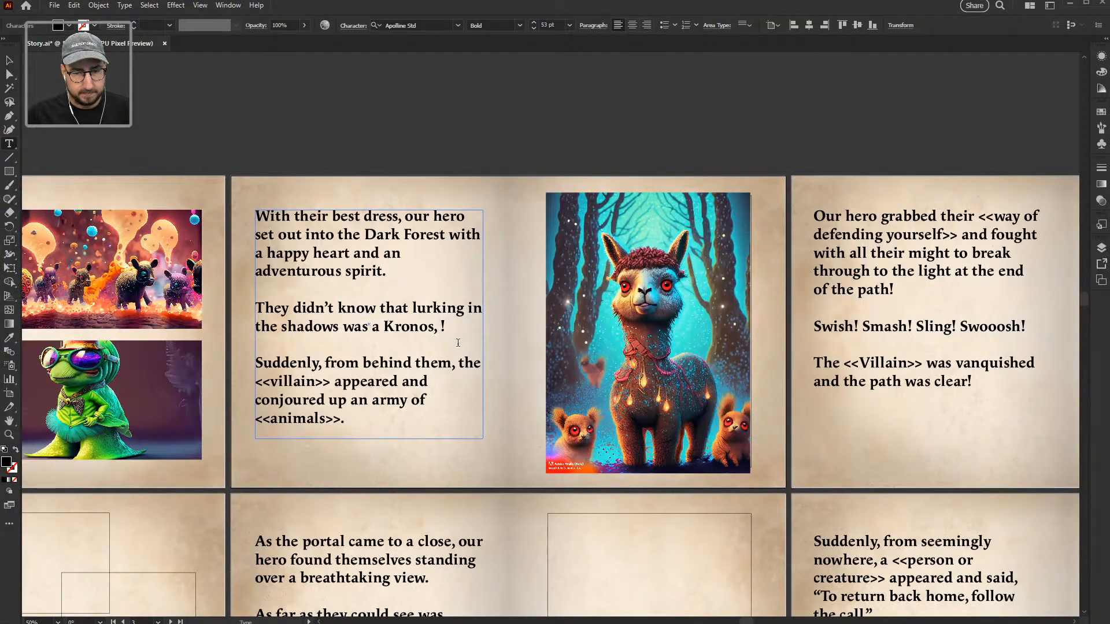
pyautogui.hotkey('ctrl', 'v')
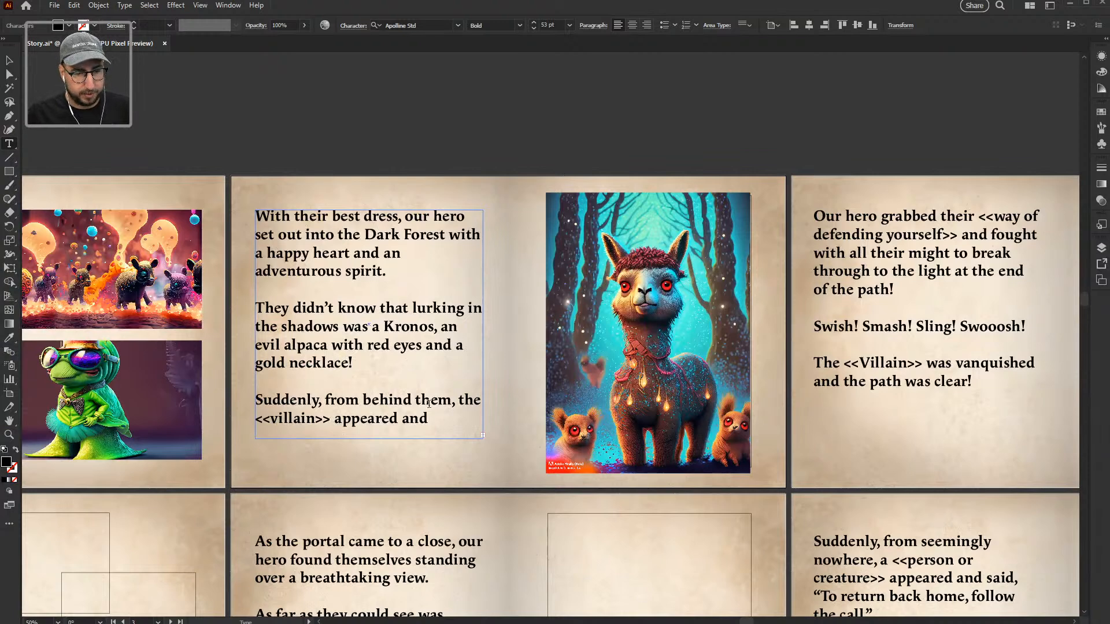
pyautogui.moveTo(449, 401); pyautogui.dragTo(329, 419)
pyautogui.write('Kroso')
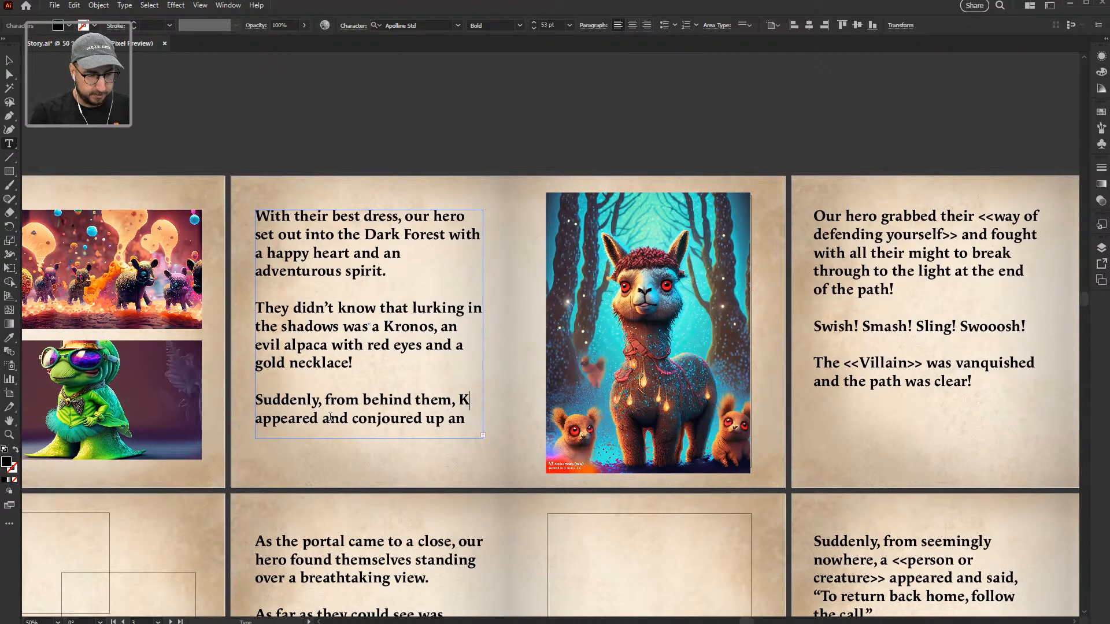
pyautogui.press('BackSpace')
pyautogui.press('BackSpace')
pyautogui.write('nos appeared and conjoured')
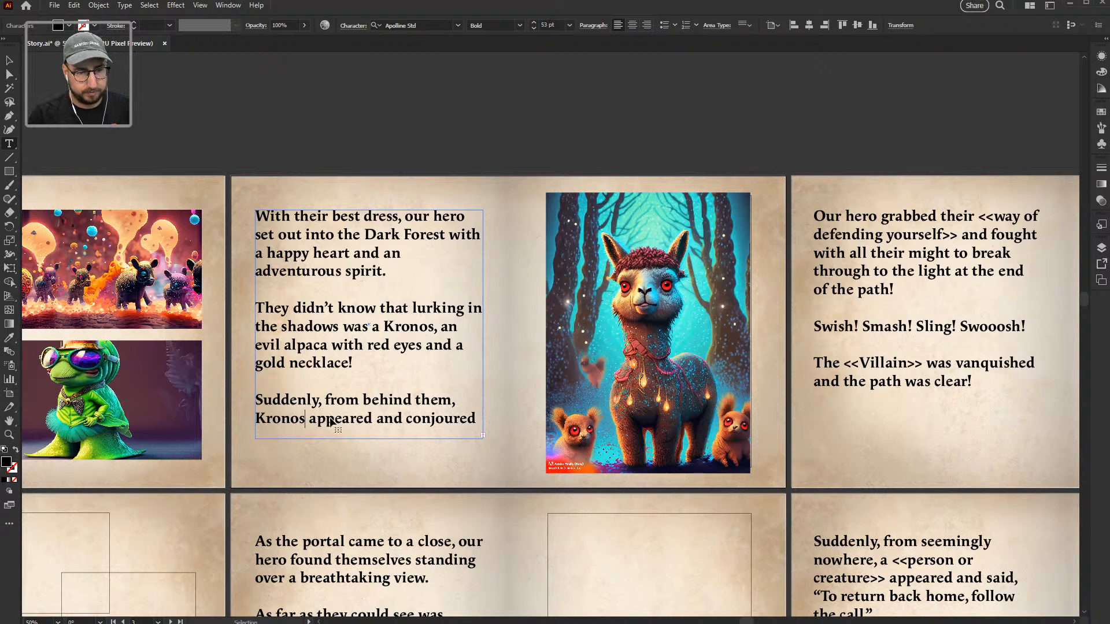
# Step: Set the whole story text to 47 pt in the Character panel
pyautogui.hotkey('ctrl', 'a')
pyautogui.hotkey('ctrl', 't')
pyautogui.click(832, 188)
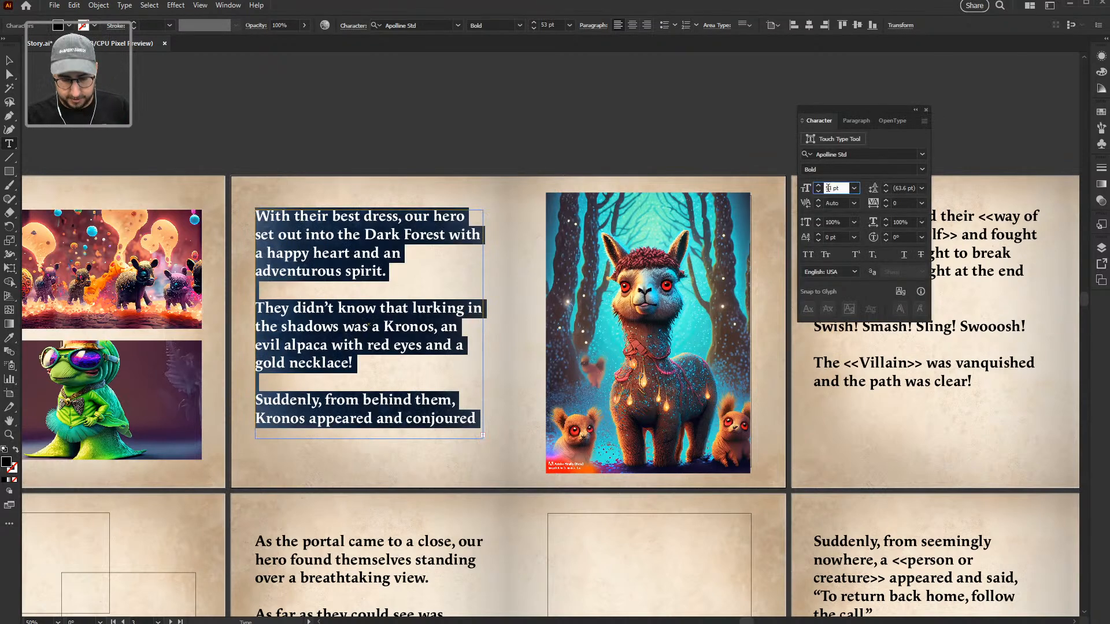
pyautogui.write('49')
pyautogui.press('Return')
pyautogui.press('Down')
pyautogui.press('Down')
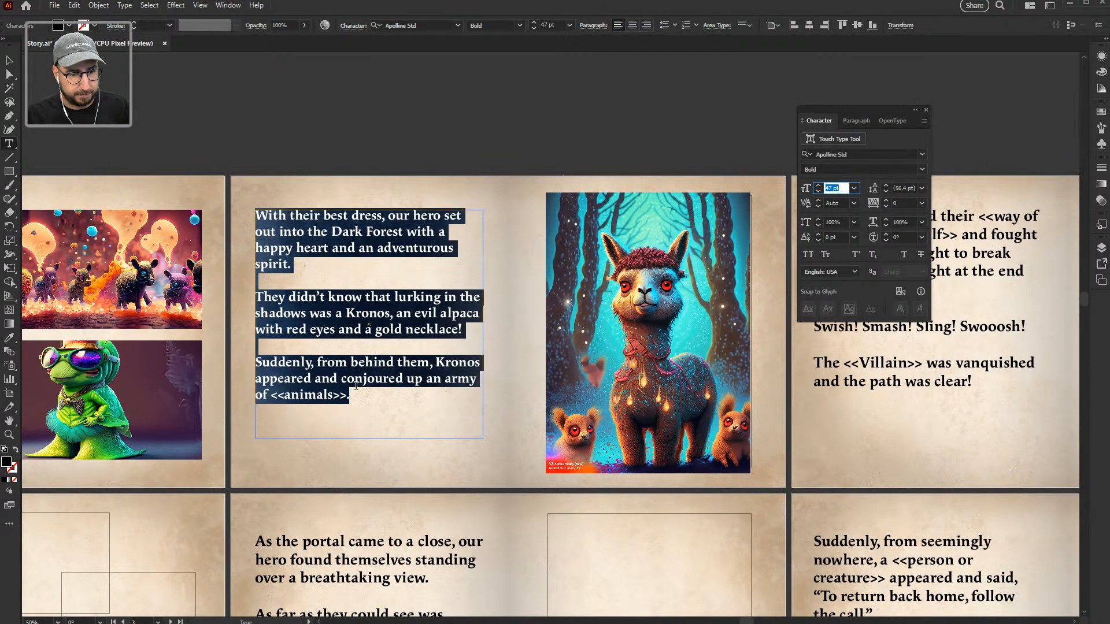
# Step: Replace <<animals>> with 'squirrels with salt', using the word copied from the Firefly prompt
pyautogui.hotkey('alt', 'Tab')
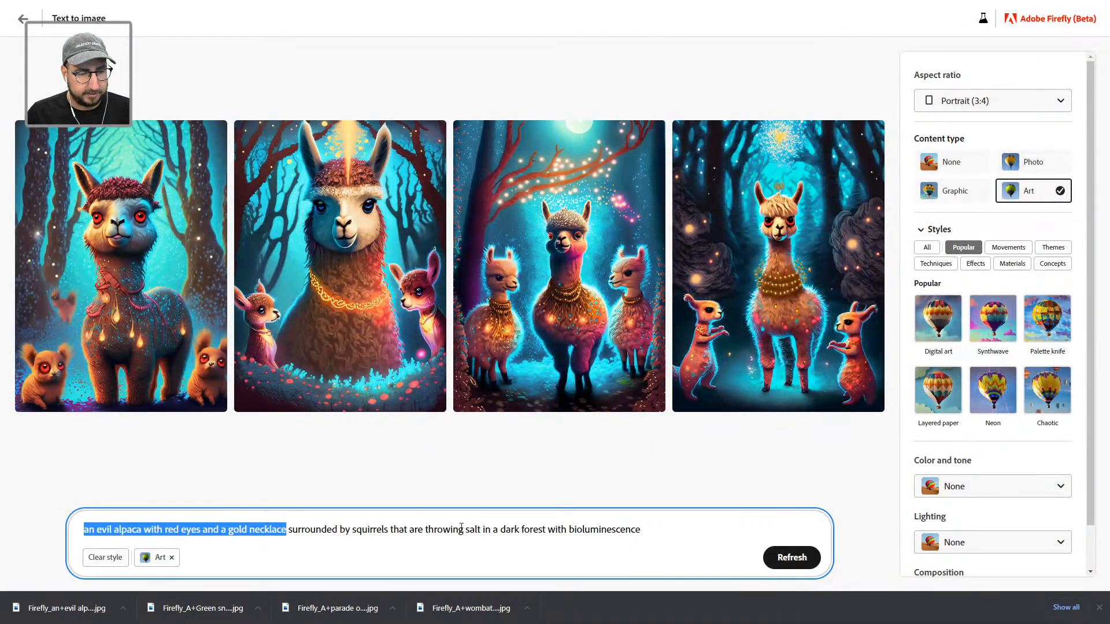
pyautogui.moveTo(354, 531); pyautogui.dragTo(389, 535)
pyautogui.hotkey('ctrl', 'c')
pyautogui.hotkey('alt', 'Tab')
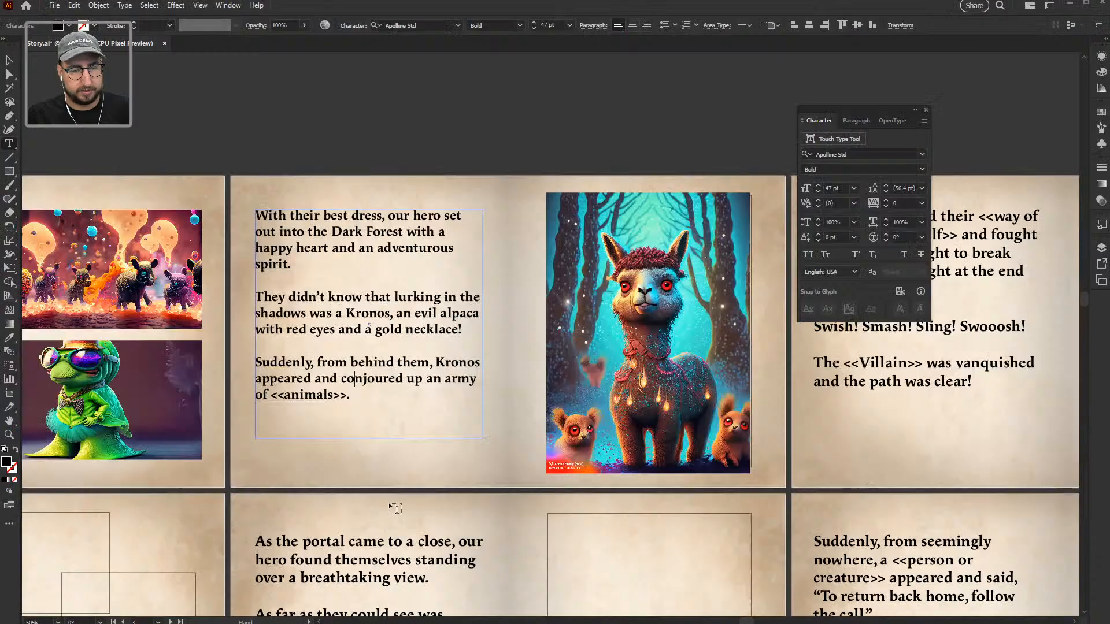
pyautogui.moveTo(348, 397); pyautogui.dragTo(270, 396)
pyautogui.hotkey('ctrl', 'v')
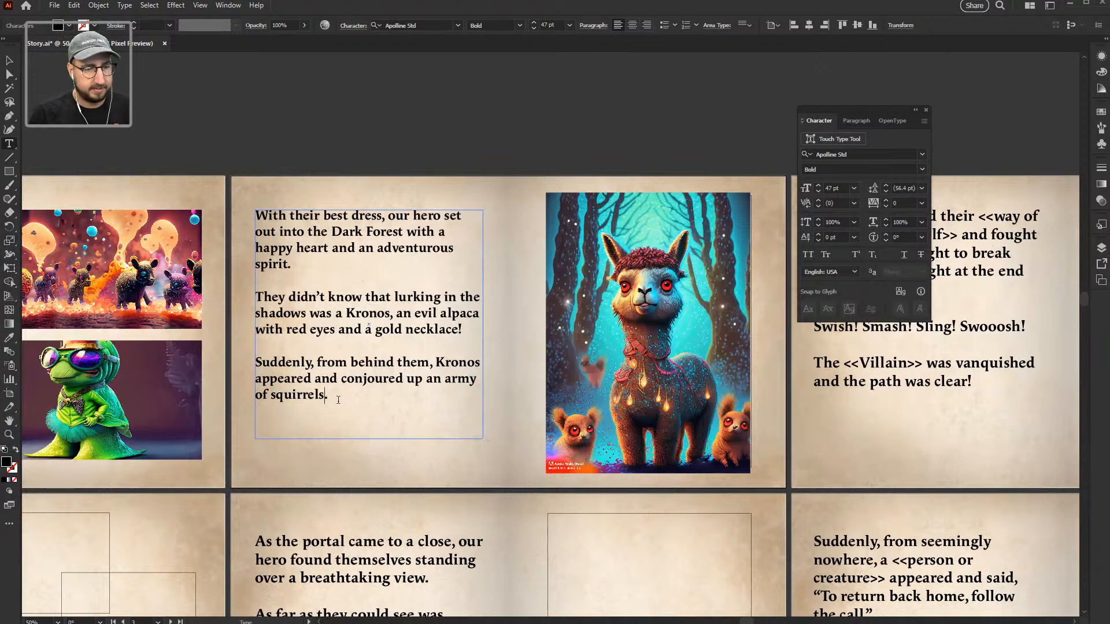
pyautogui.write('with salt')
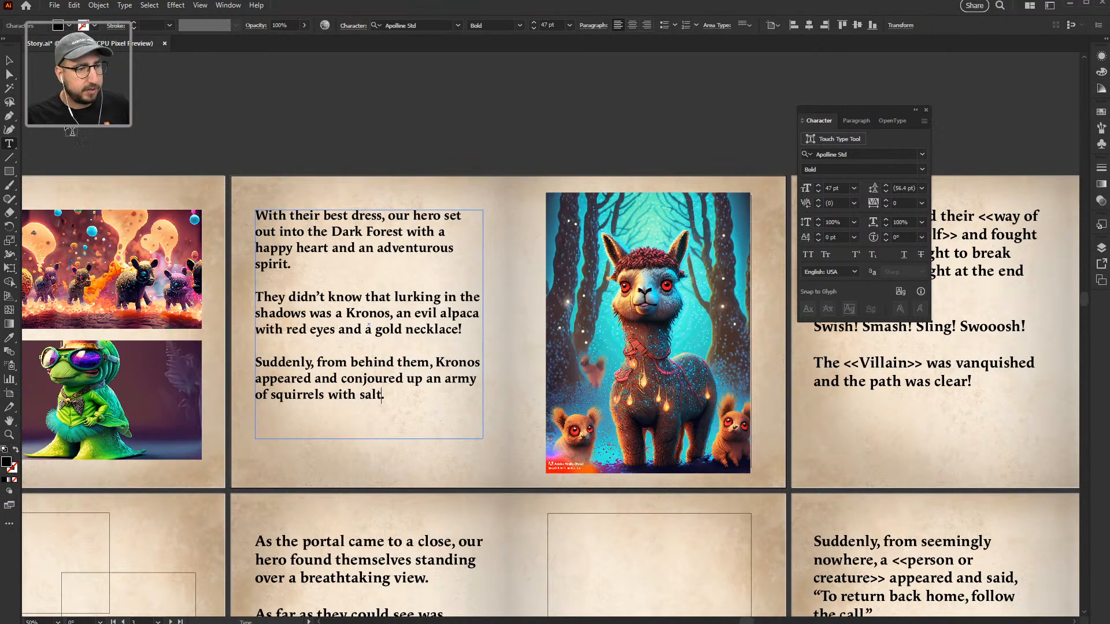
pyautogui.click(10, 60)
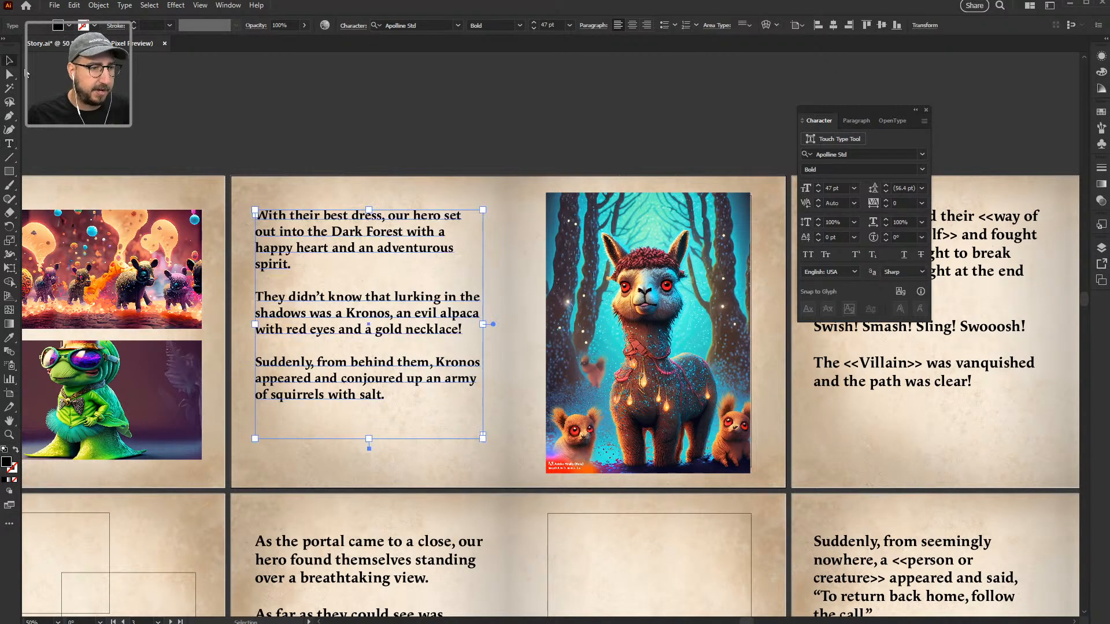
pyautogui.click(285, 124)
pyautogui.hotkey('alt', 'Tab')
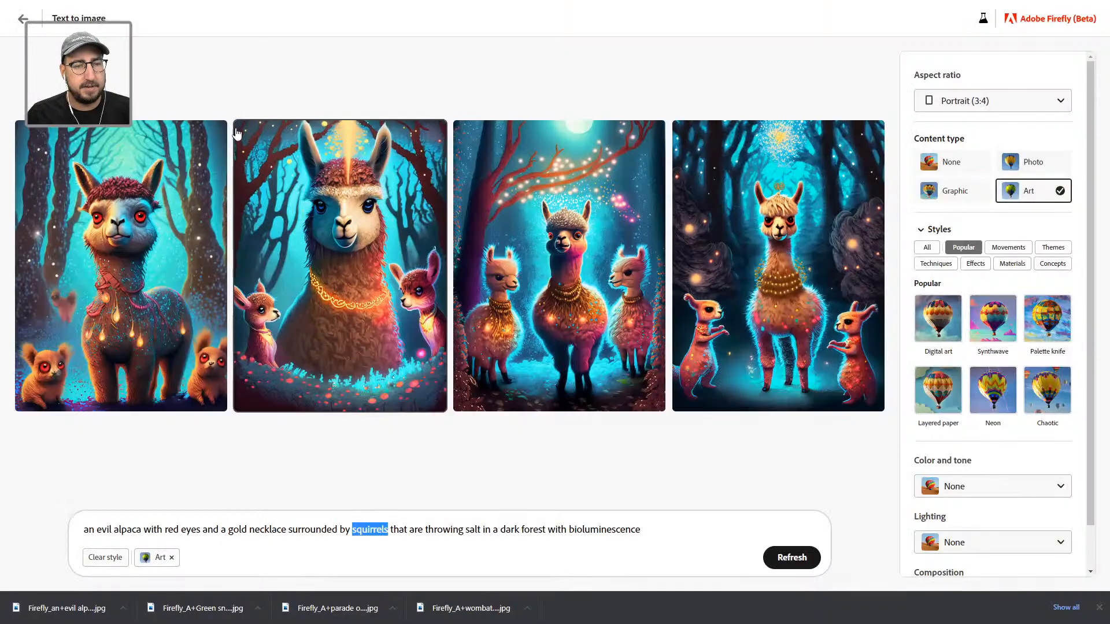
pyautogui.click(22, 19)
# Step: Look over the generated images in Firefly's Text to image gallery
pyautogui.moveTo(612, 268)
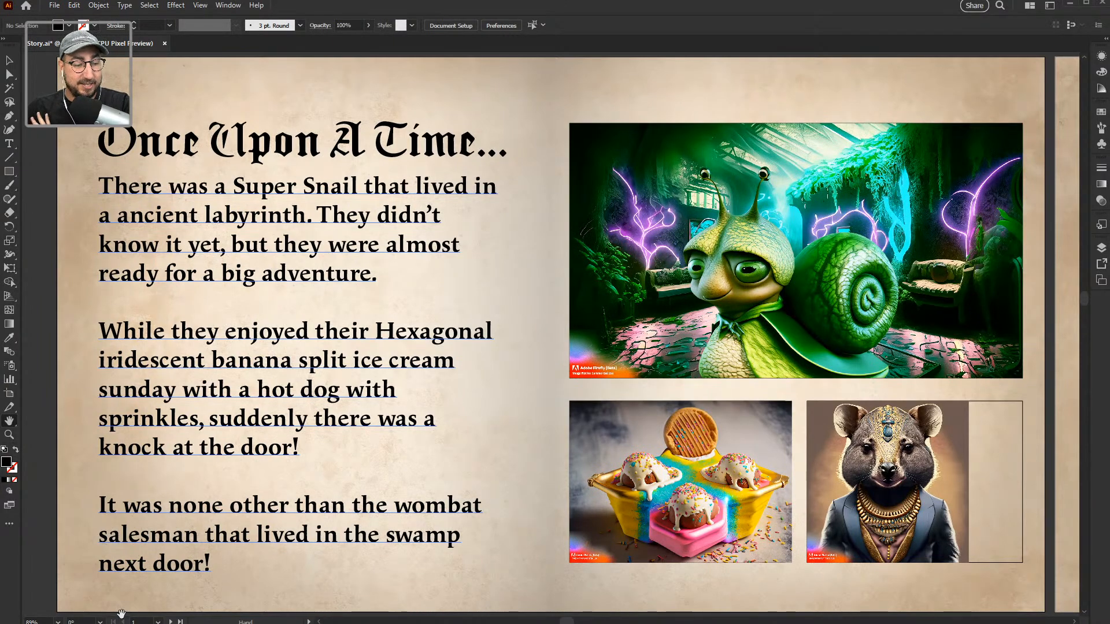
# Step: Advance two artboards to reach the finished evil alpaca spread on artboard 3
pyautogui.click(171, 621)
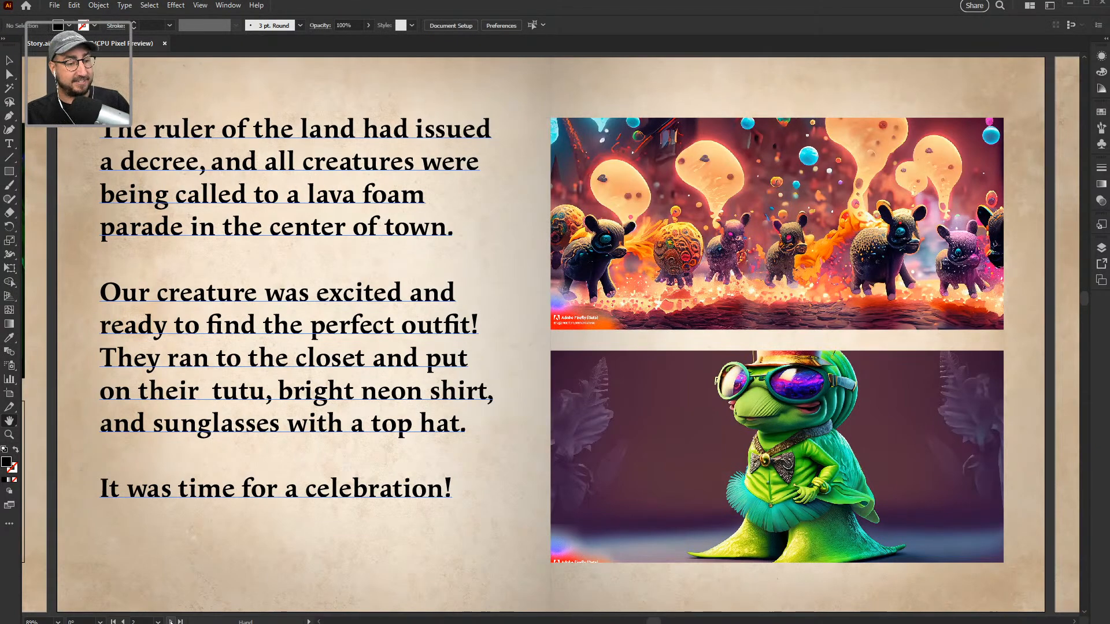
pyautogui.click(171, 621)
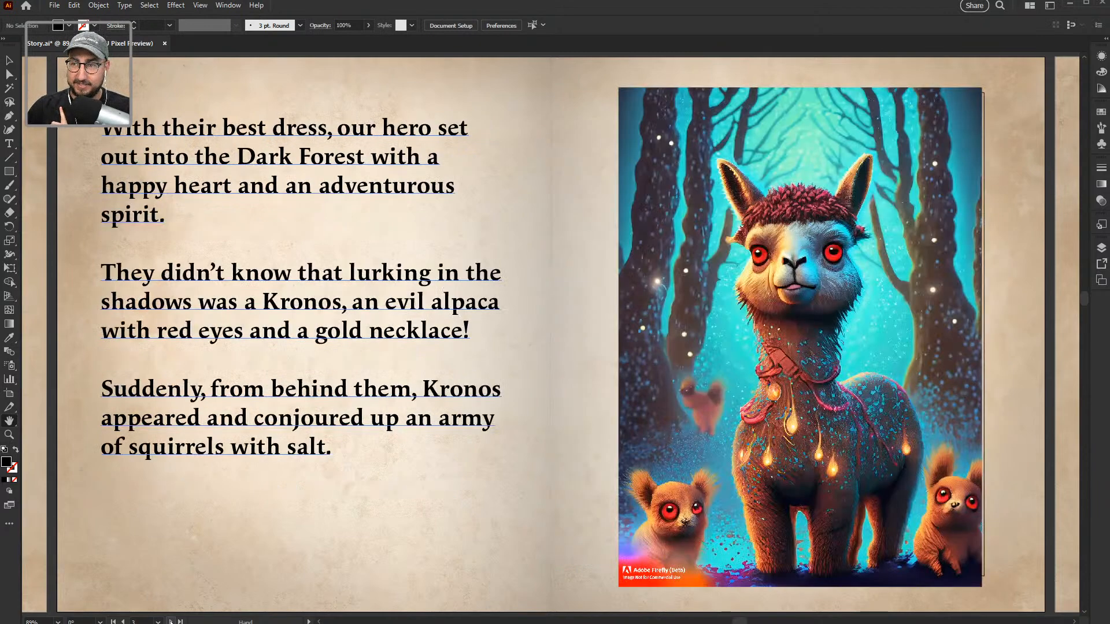